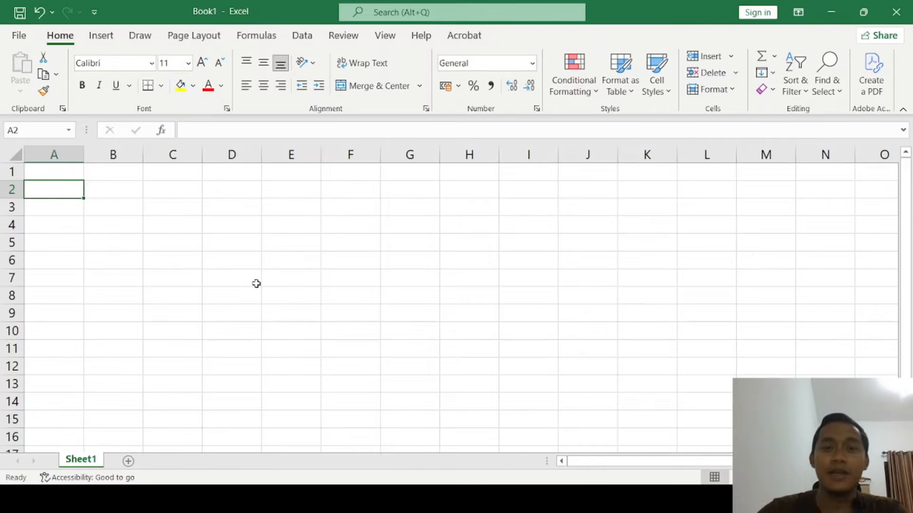
- Rename the Sheet1 worksheet as LABA RUGI
double_click(76, 461)
key(BackSpace)
key(BackSpace)
key(BackSpace)
key(BackSpace)
key(BackSpace)
key(BackSpace)
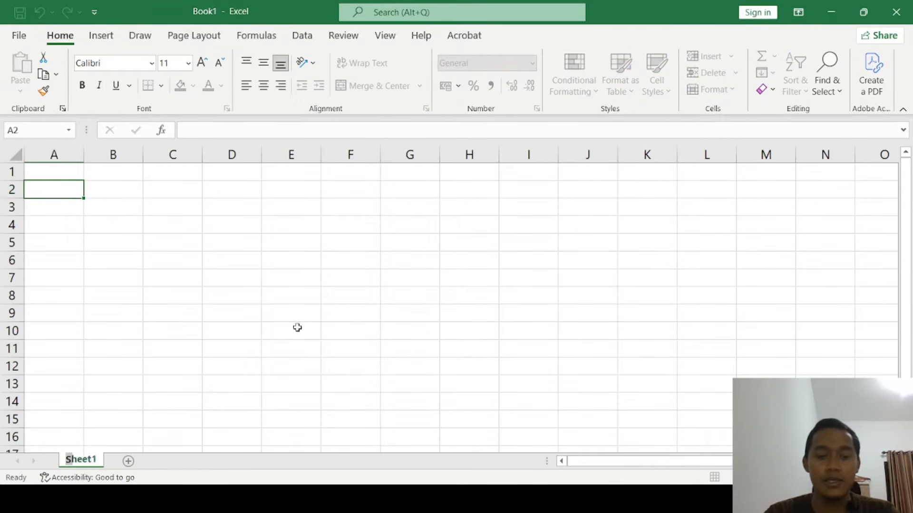
text(LABA RUG)
text(I)
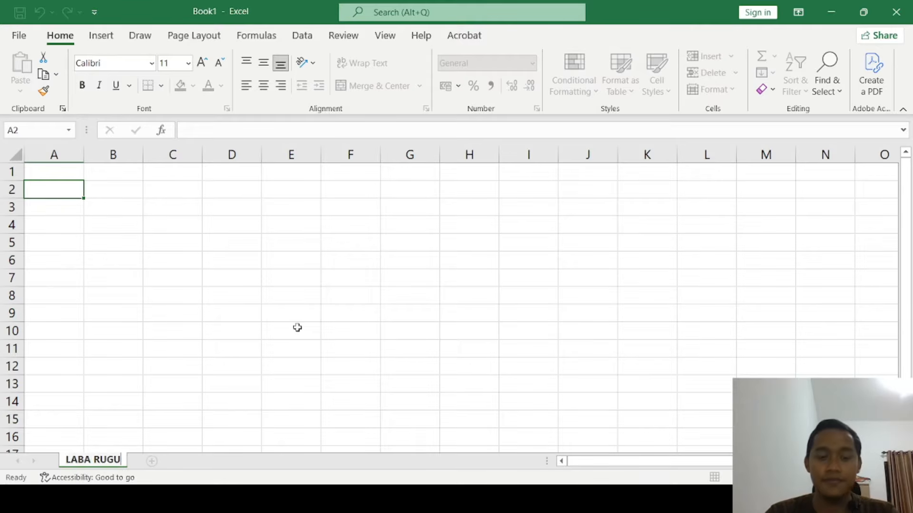
key(Return)
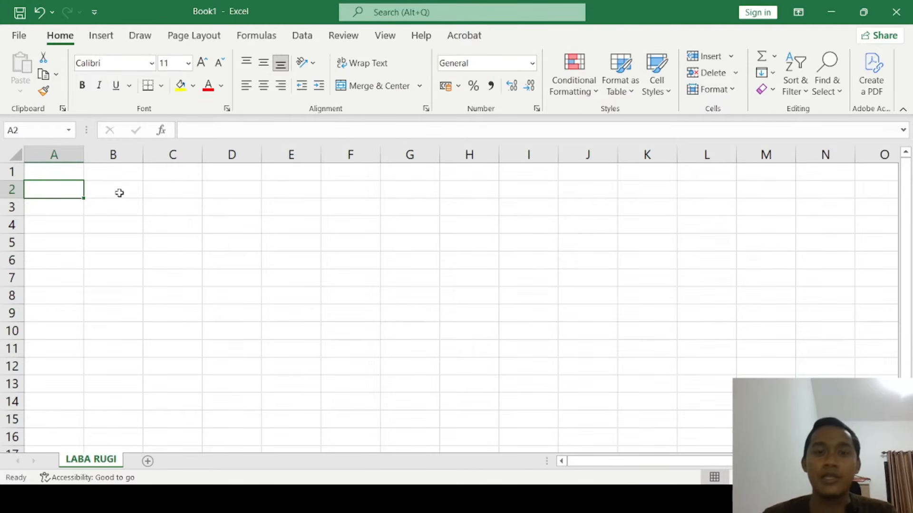
key(alt+Tab)
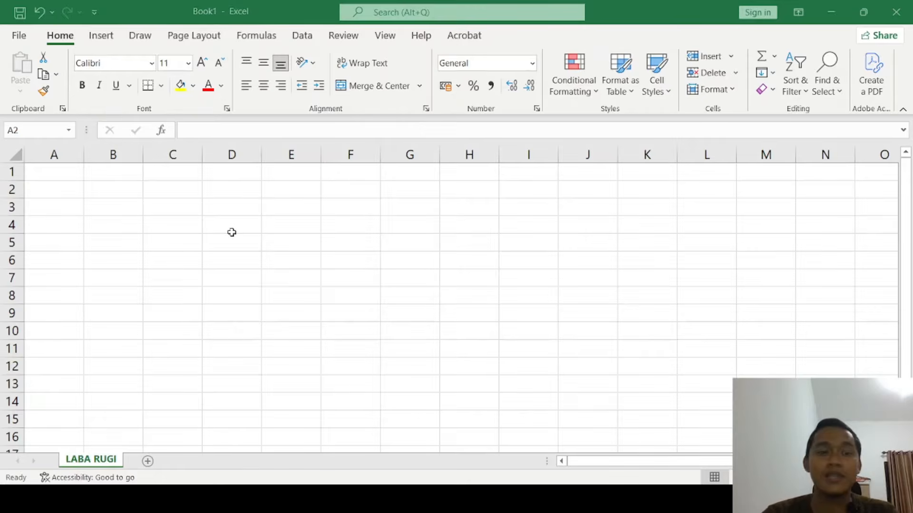
key(alt+Tab)
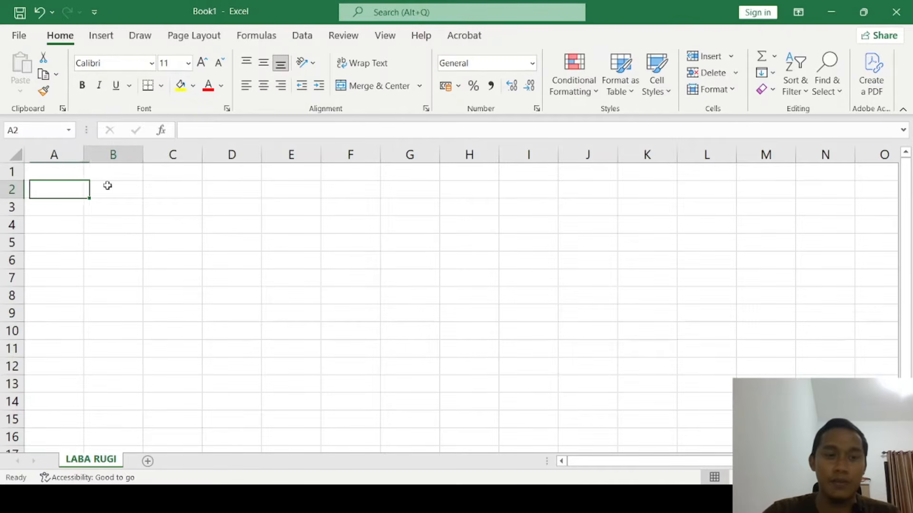
- Enter the section heading Pendapatan in cell B4
click(107, 185)
key(Down)
key(Down)
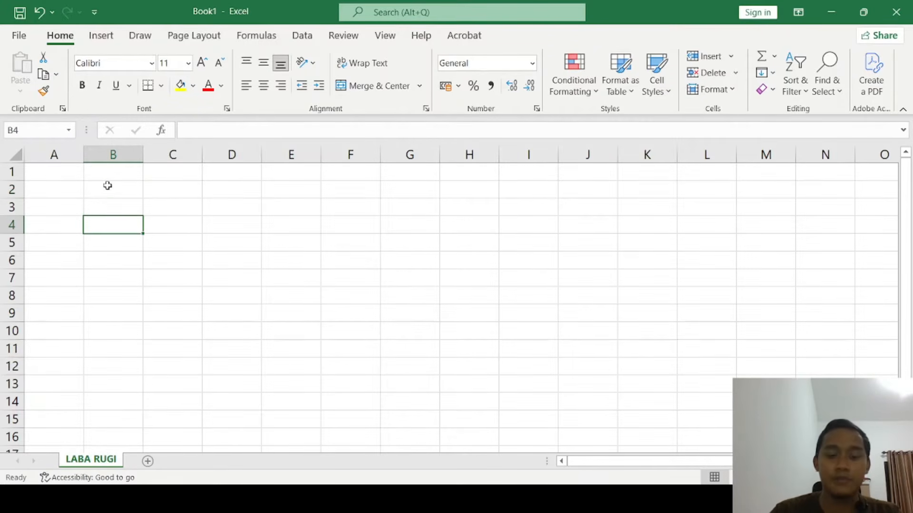
text(Pen)
key(BackSpace)
key(BackSpace)
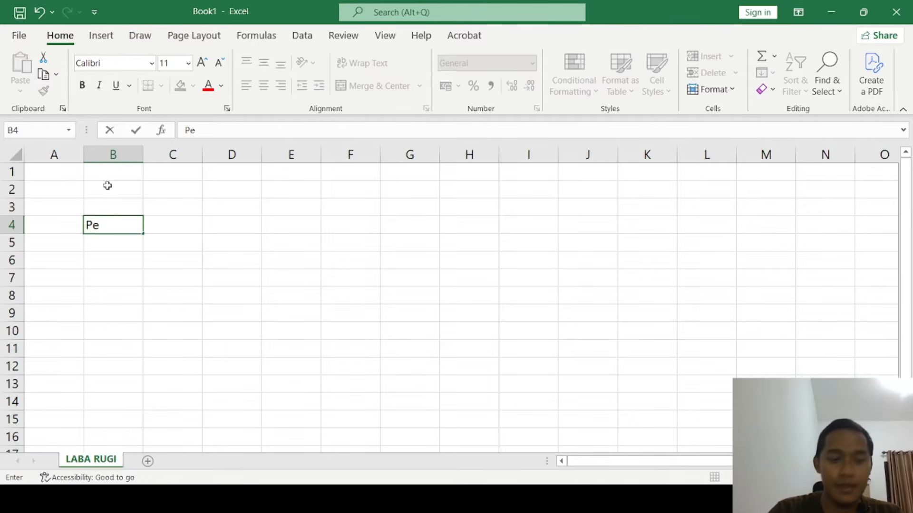
text(endapatan)
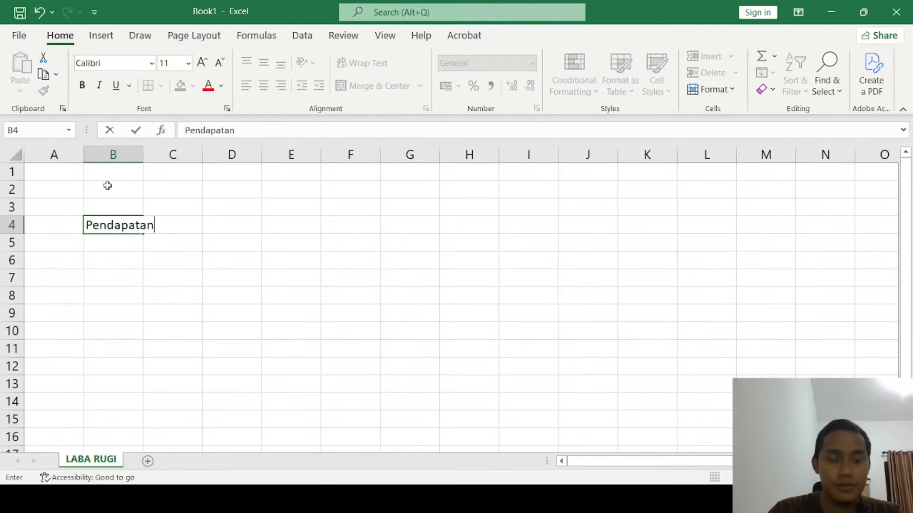
key(Return)
- Add the line item Penjualan in cell C5 with the placeholder amount xxx in F5
key(Right)
text(Penjualan)
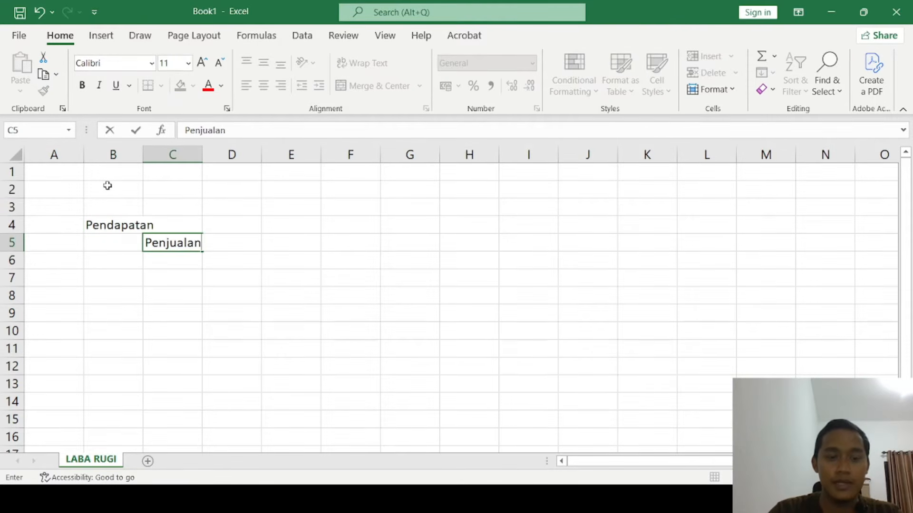
key(Right)
key(Left)
key(Right)
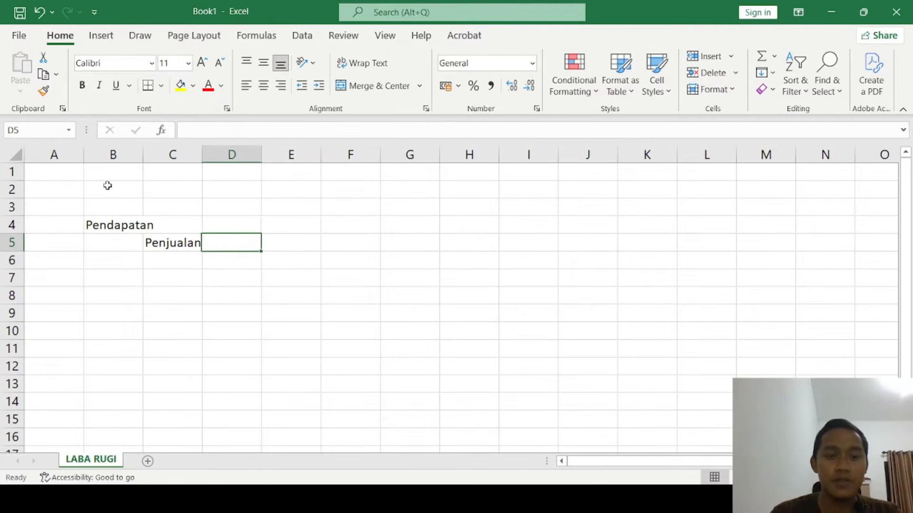
key(Right)
key(Right)
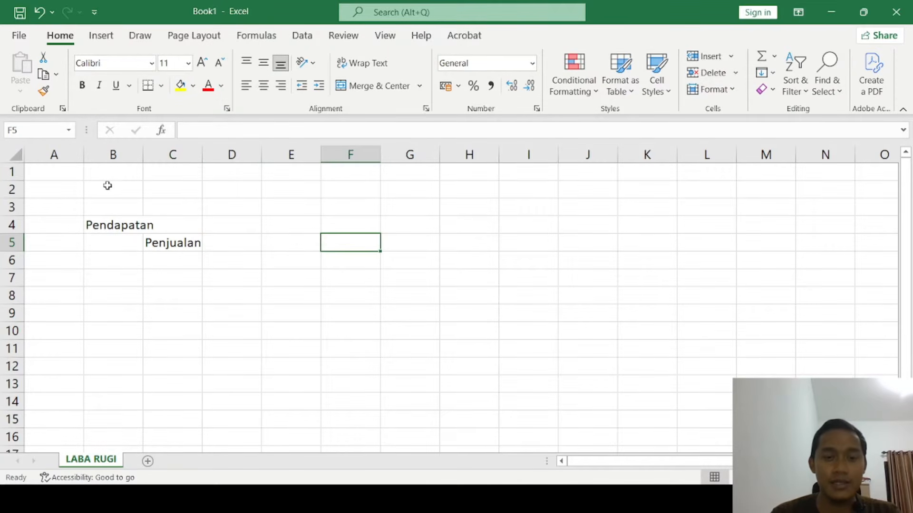
text(xxx)
key(Return)
- Add the line item Potongan Penjualan in cell C6 with the placeholder amount xxx in F6
key(Left)
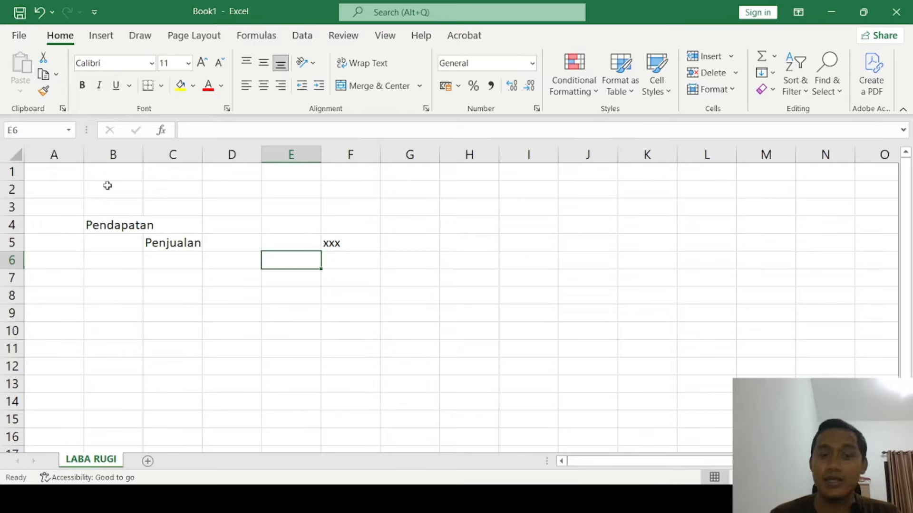
key(Left)
key(Left)
key(Left)
key(Down)
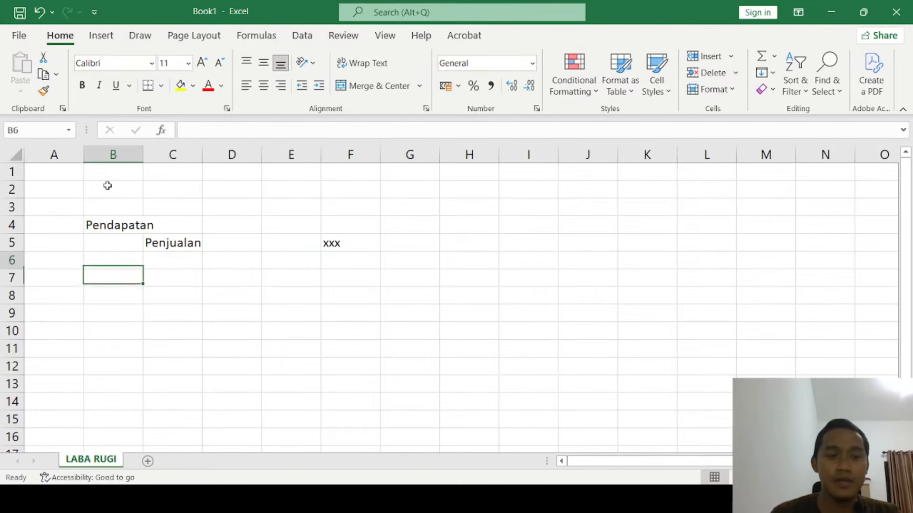
key(Right)
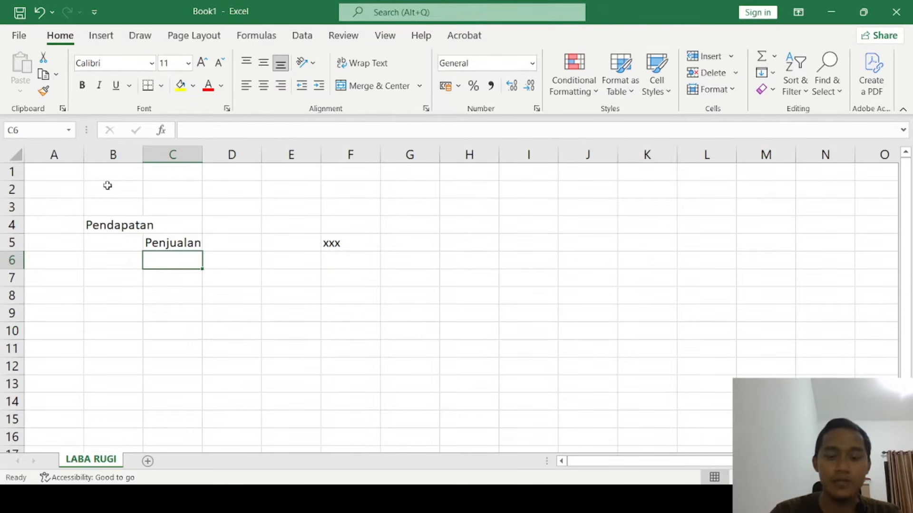
text(Potongan)
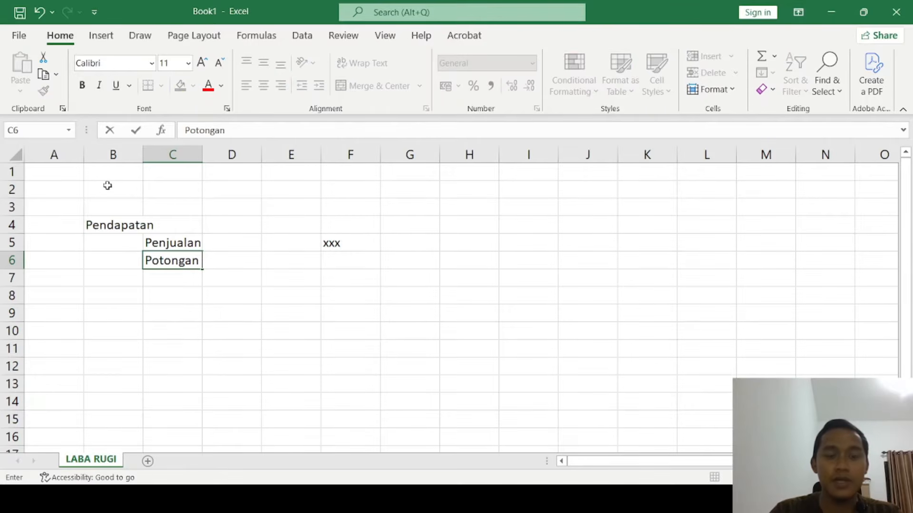
text( Penjualan)
key(Right)
key(Right)
key(Right)
key(Right)
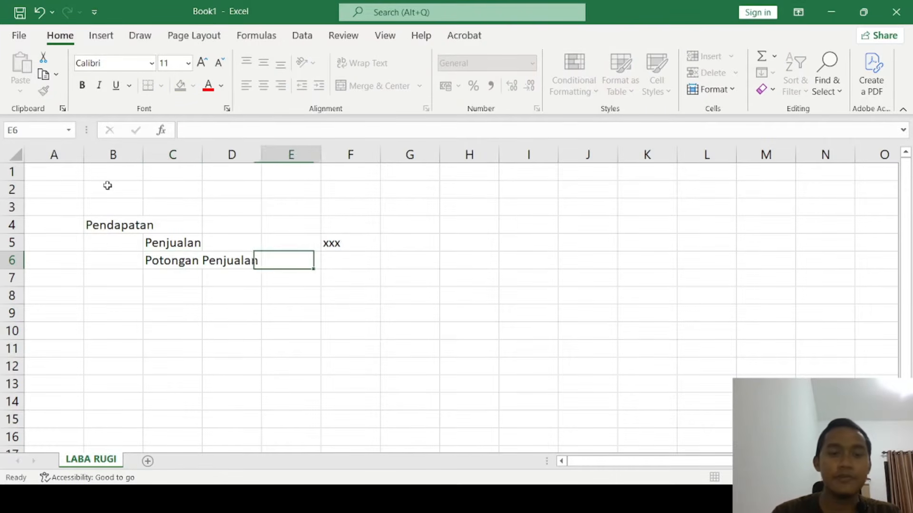
key(Left)
text(xxx)
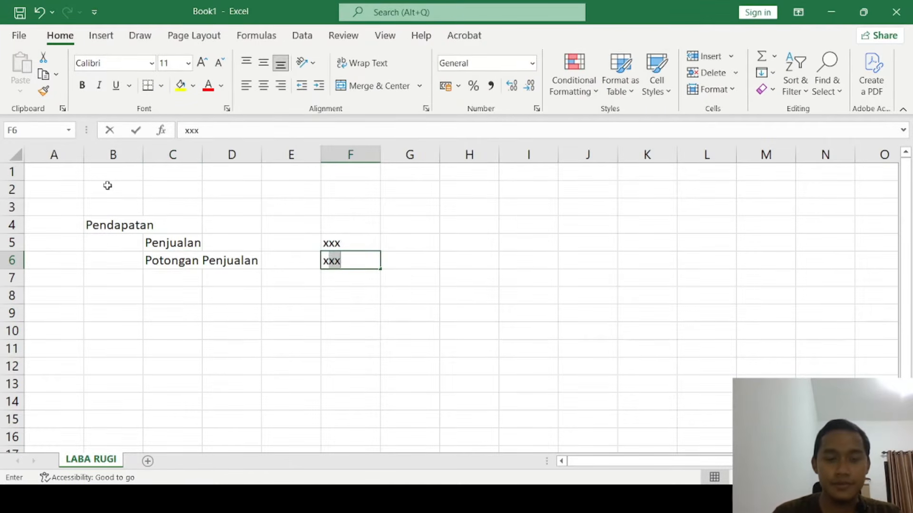
key(Return)
- Enter the label Total Penjualan in cell B7, below the sales items
key(Left)
key(Left)
key(Left)
key(Left)
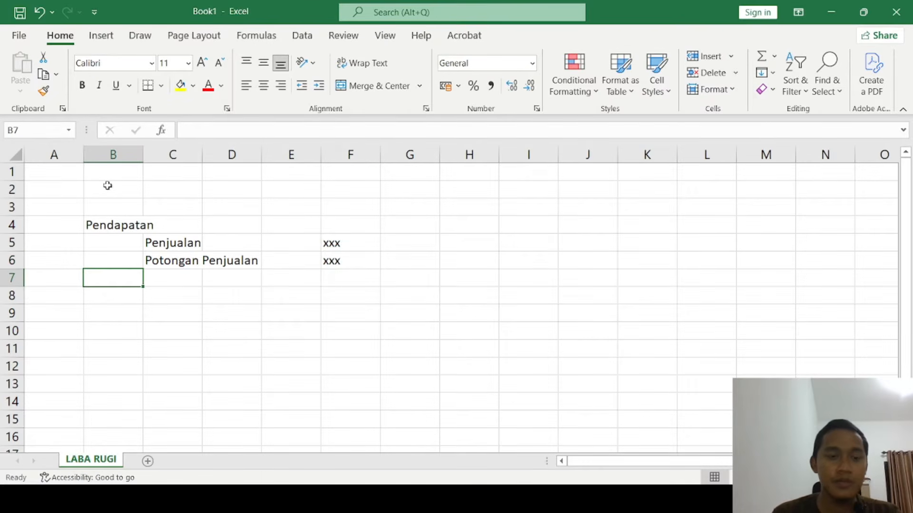
text(Total Penjualan)
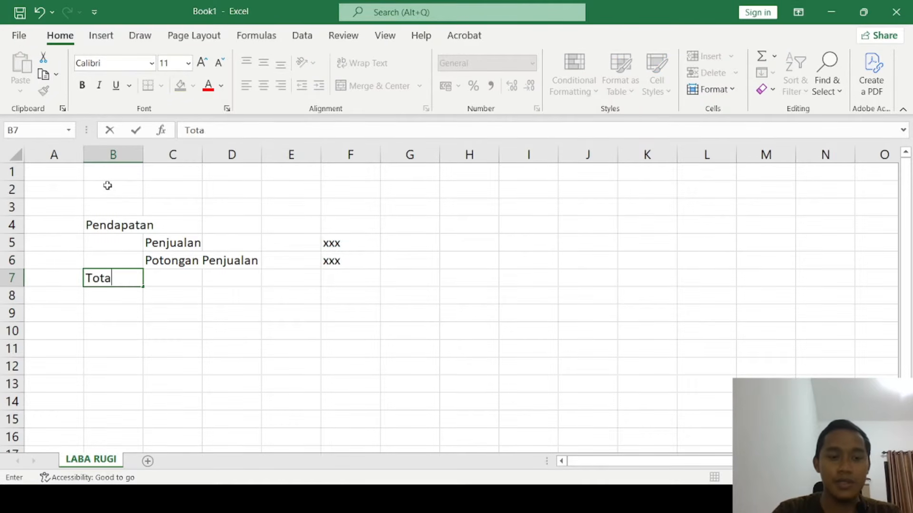
key(Right)
key(Right)
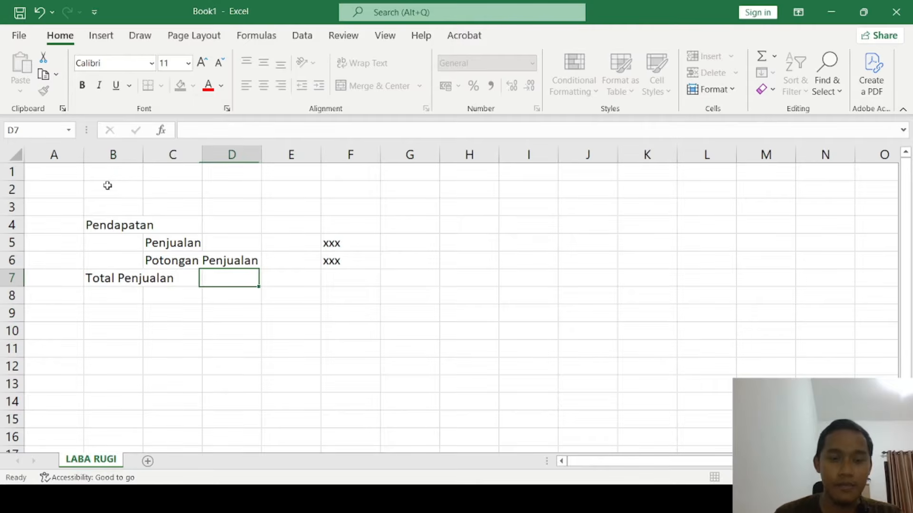
key(Left)
key(Right)
key(Right)
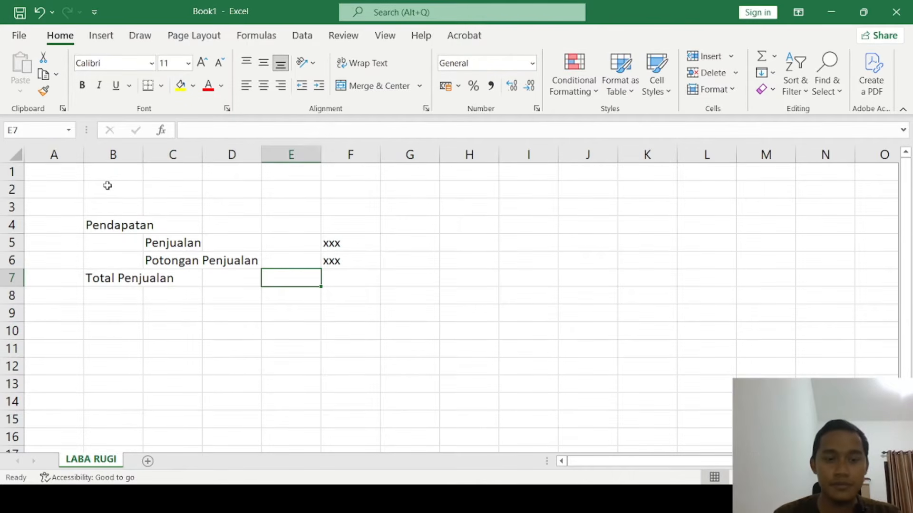
- Insert a row above Total Penjualan and fill it with Retur Penjualan in C7 and xxx in F7
click(11, 280)
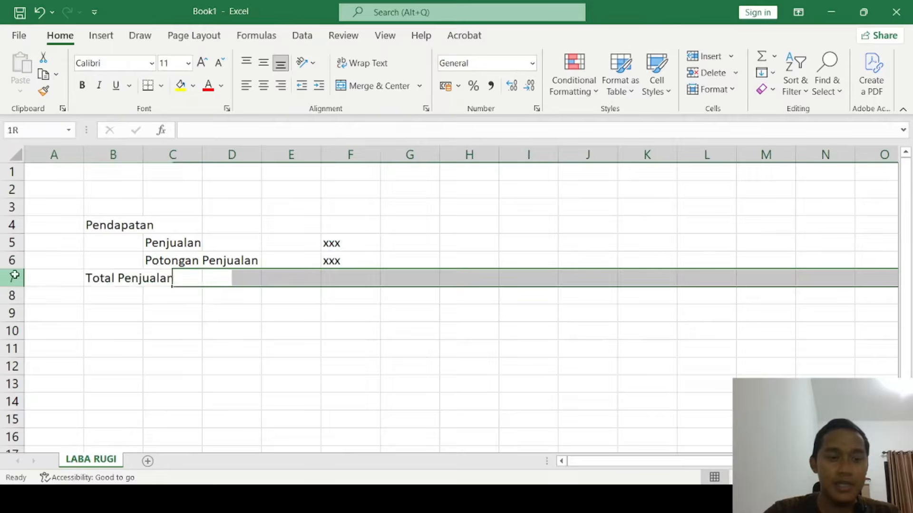
key(ctrl+plus)
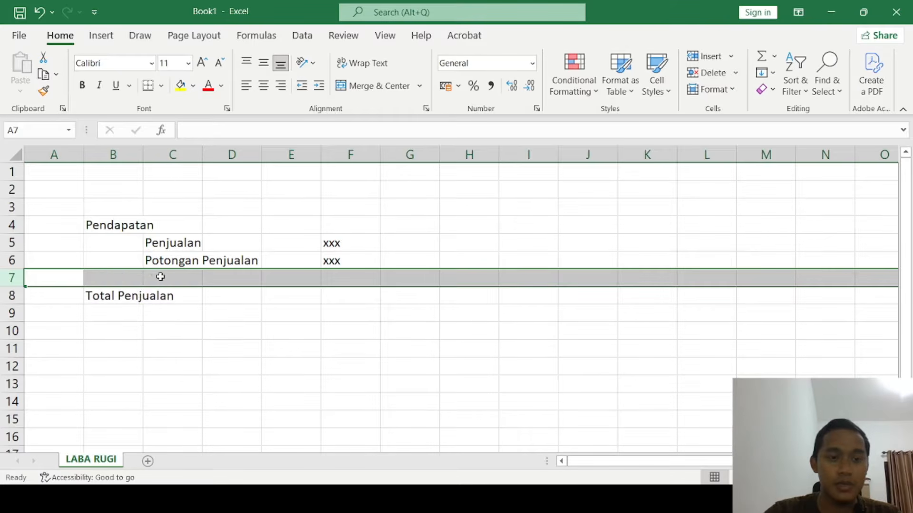
click(174, 279)
text(Retur)
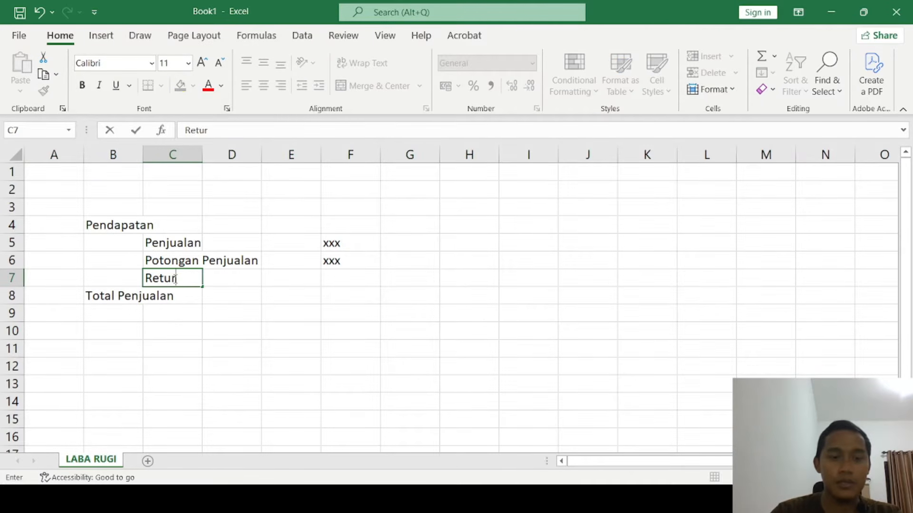
text( Penjualan)
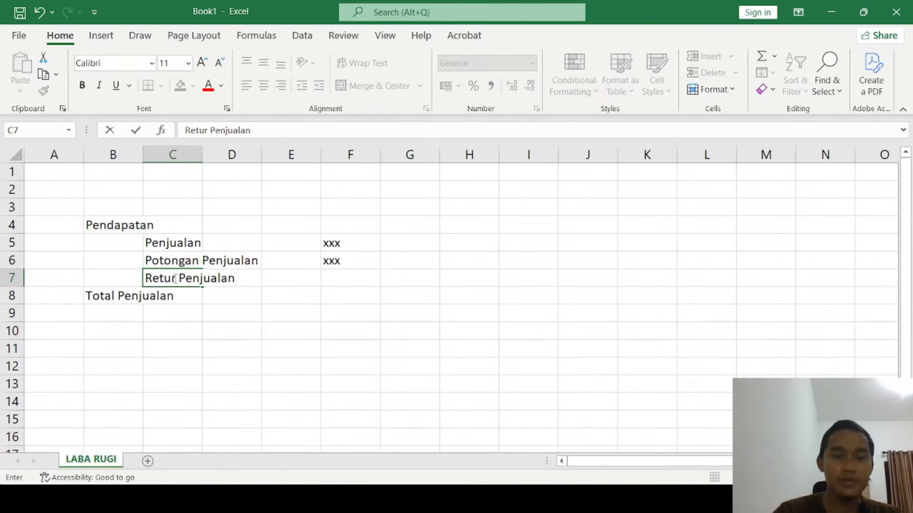
key(Tab)
key(Tab)
key(Tab)
text(xxx)
key(Return)
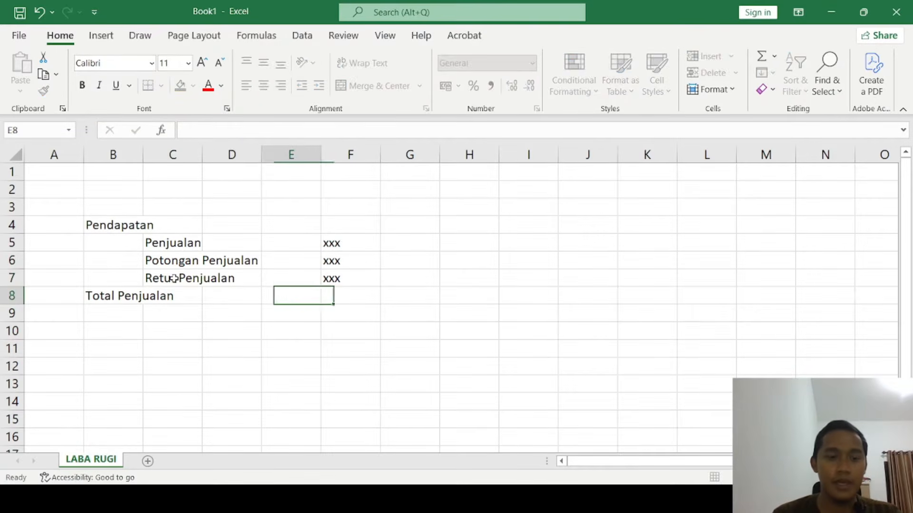
- Enter xxx in G8 as the Total Penjualan amount and add a bottom border to cell F7
key(Left)
key(Right)
key(Right)
key(Up)
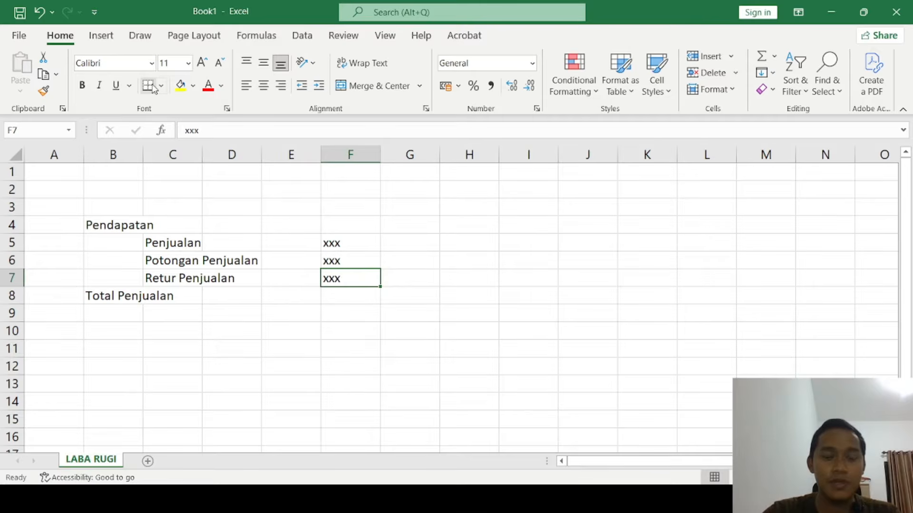
click(397, 281)
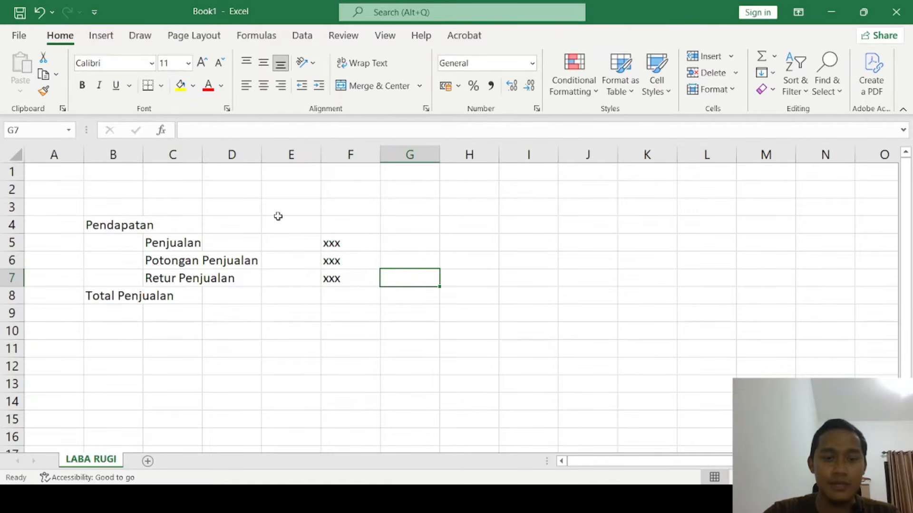
click(408, 297)
text(xxx)
click(331, 278)
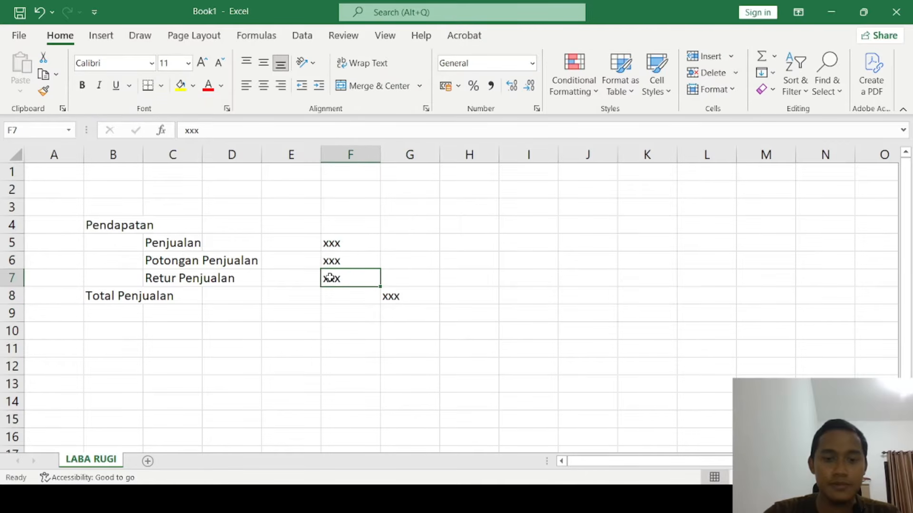
click(148, 86)
- Enter the section heading Harga Pokok Penjualan in cell B10
click(110, 329)
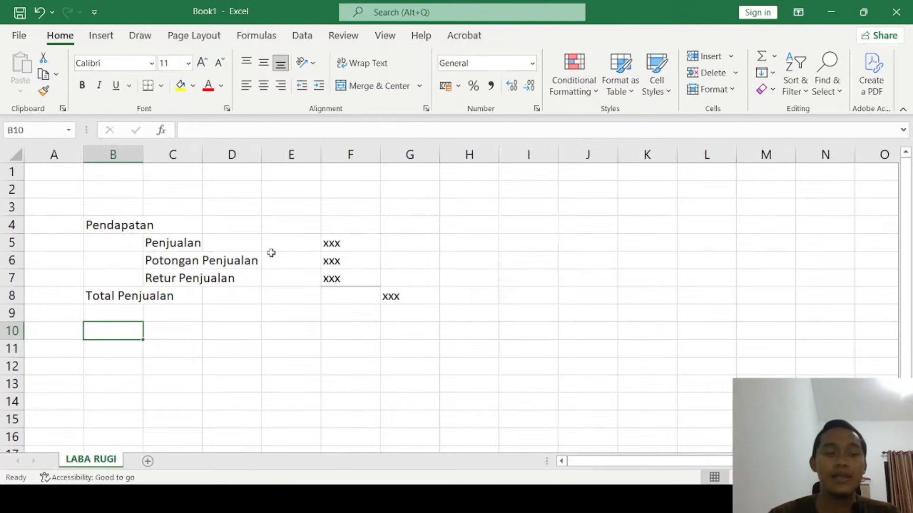
text(Ha)
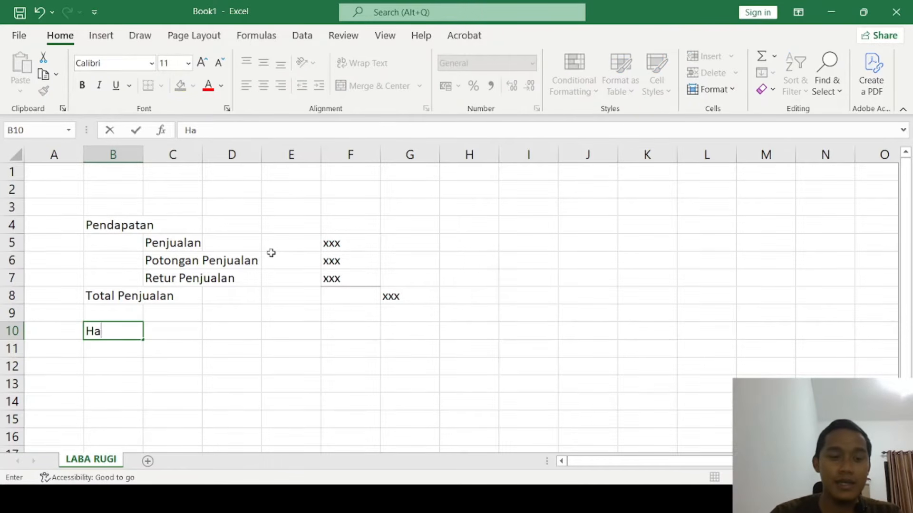
text(rga Pokok Penjualan)
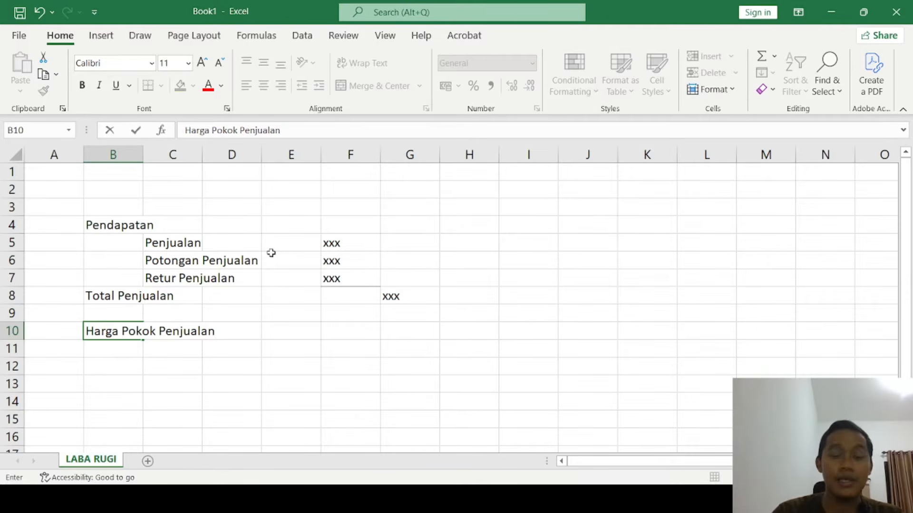
key(Return)
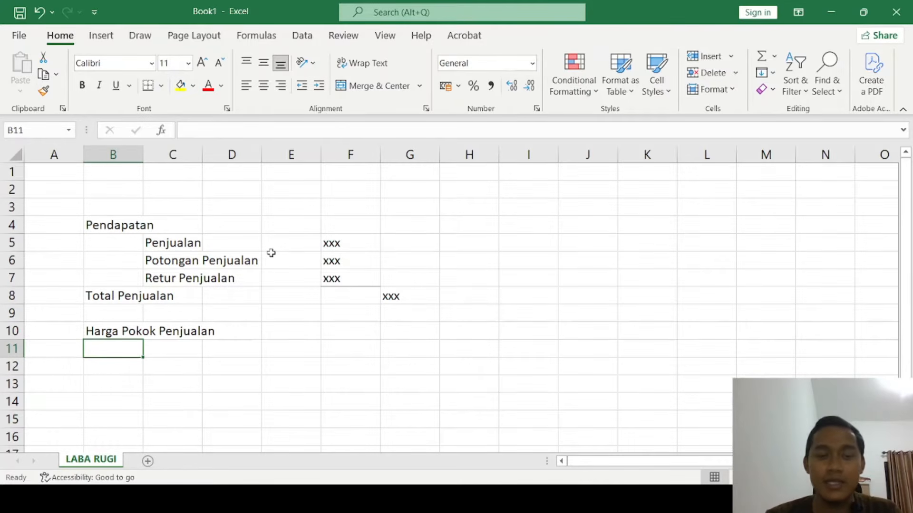
- Enter Persediaan Awal in cell C11 as the first item under Harga Pokok Penjualan
key(Right)
text(Persa)
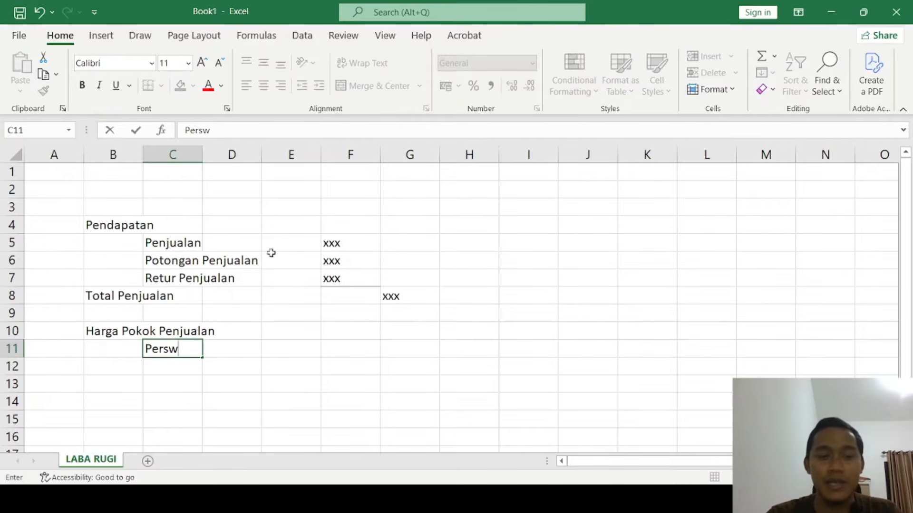
key(BackSpace)
text(ediaan Awal)
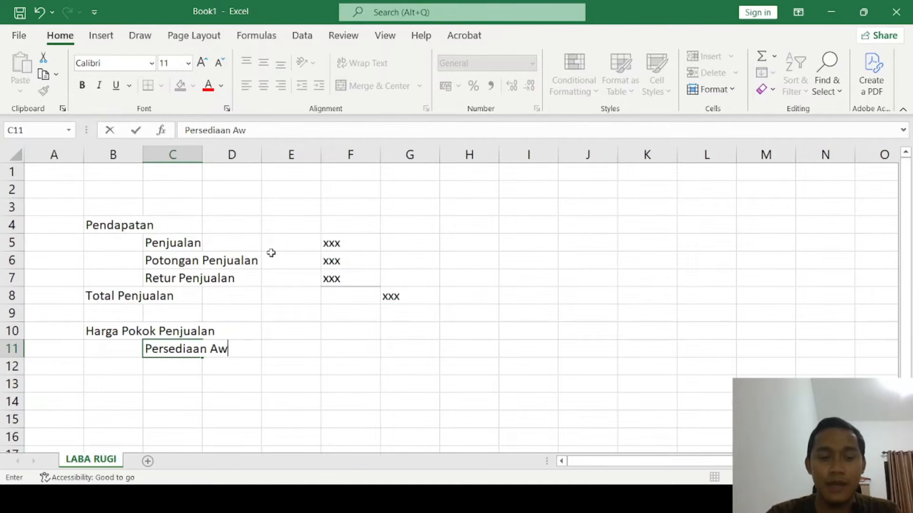
key(Return)
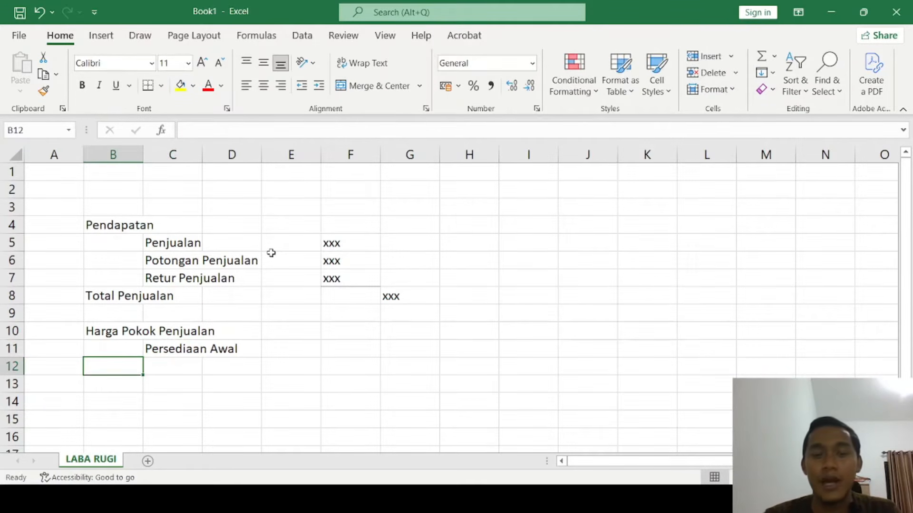
- Enter the cost of goods sold items Pembelian in C12 and Persediaan Akhir in C13
key(Right)
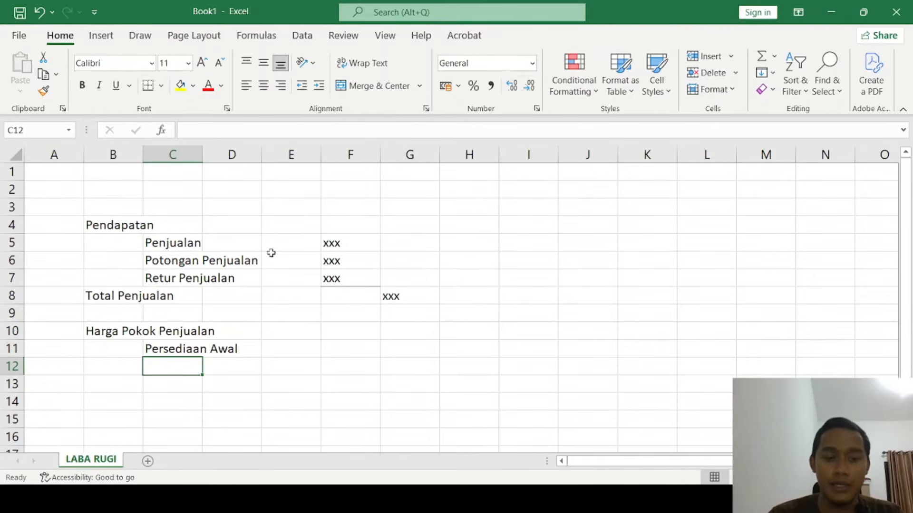
text(Pembelian)
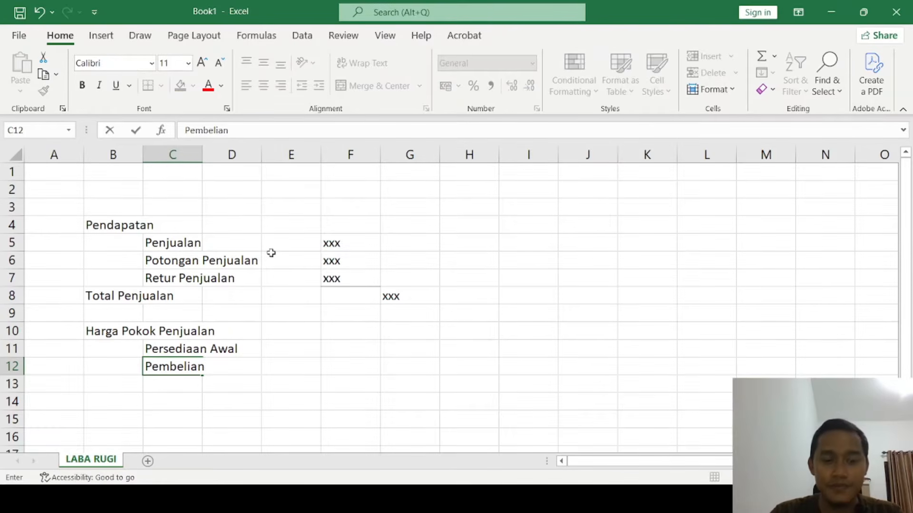
key(Return)
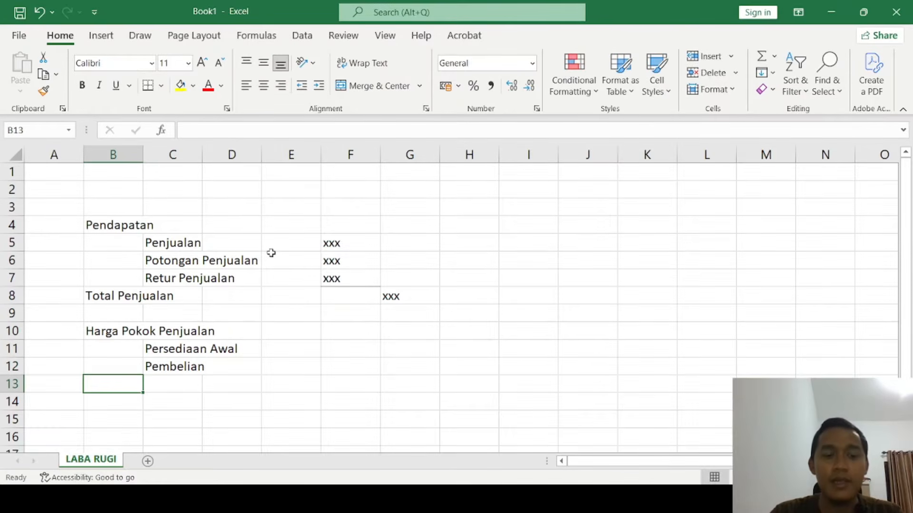
key(Right)
text(Persediaan Ak)
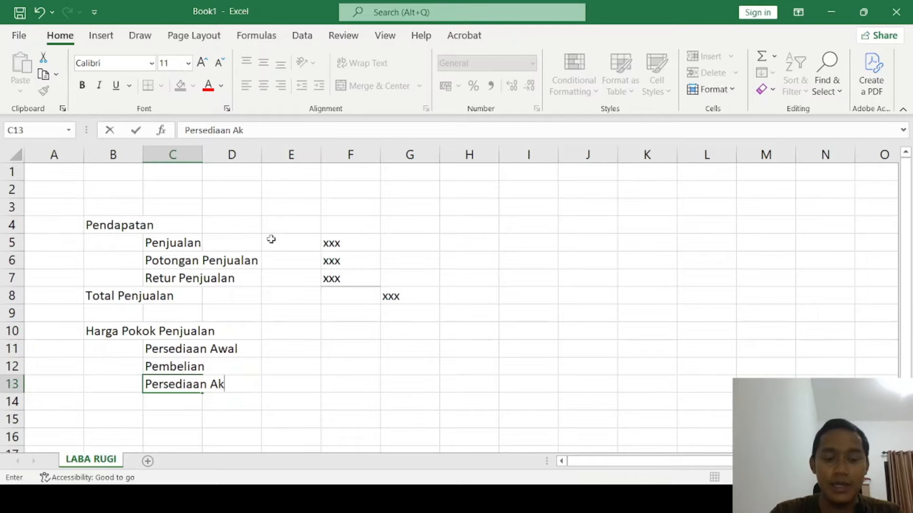
text(ihir)
key(Return)
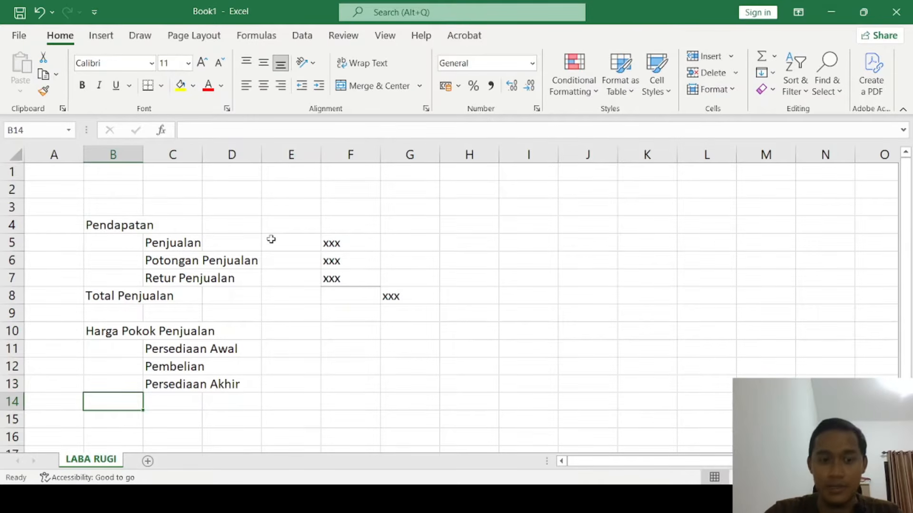
- Fill F11:F13 and G14 with xxx placeholder amounts for Harga Pokok Penjualan, with a bottom border on F13
scroll(271, 239, down, 1)
key(Down)
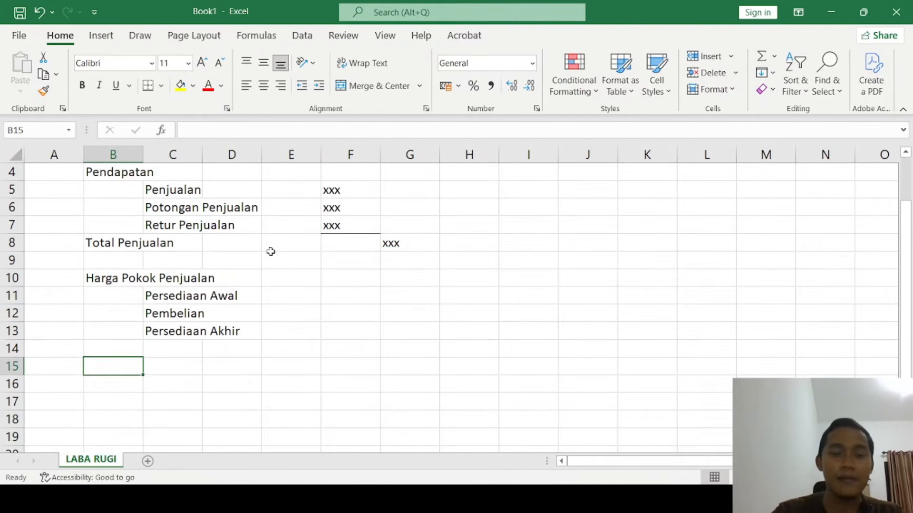
key(Up)
key(Up)
key(Up)
key(Up)
key(Right)
key(Right)
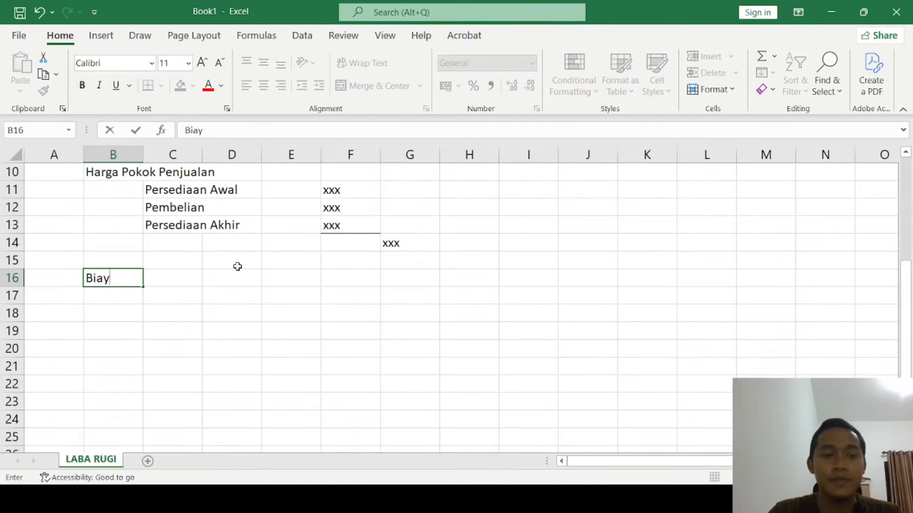
- Enter the section heading Biaya Operasional in B16 and its first item, Biaya Gaji, in C17
text(a)
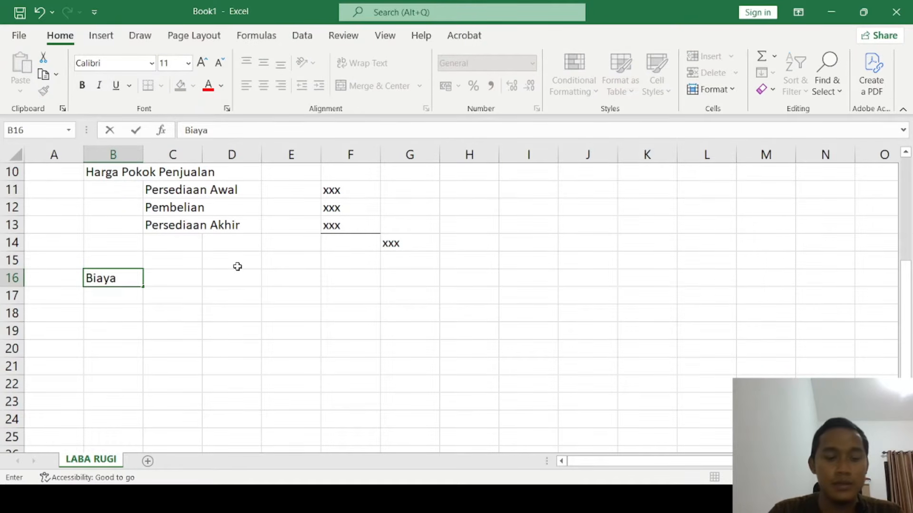
text( Operasional)
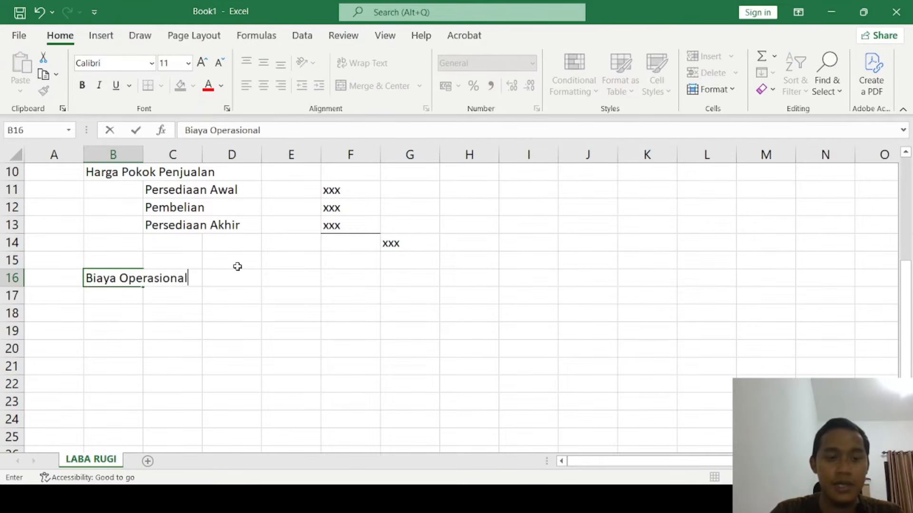
key(Return)
key(Right)
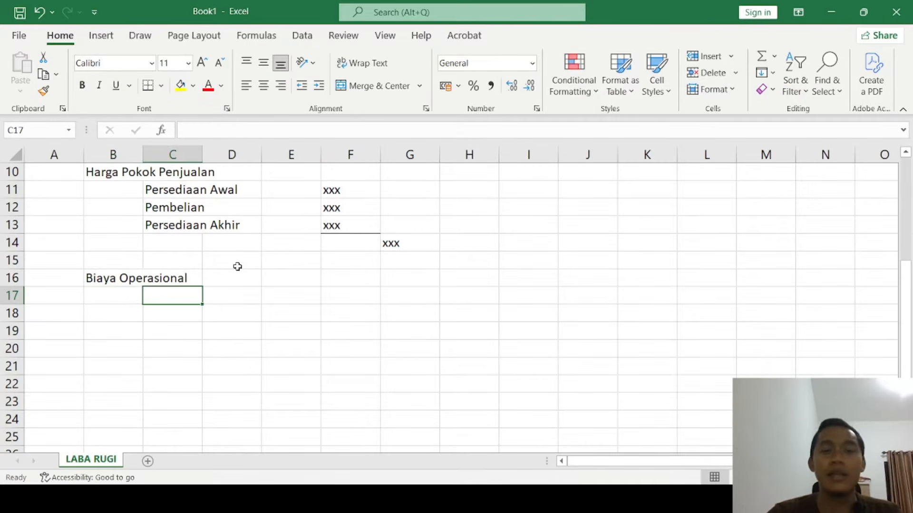
text(Biaya Gaji)
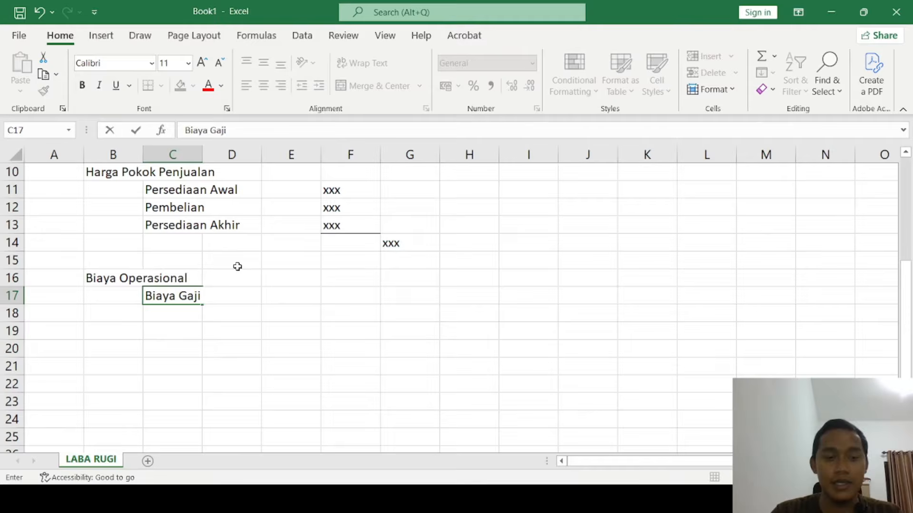
key(Return)
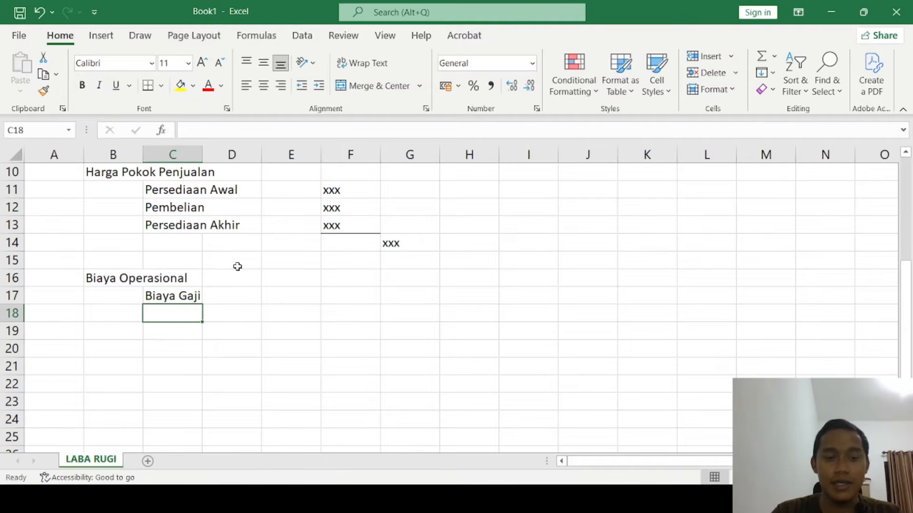
- Enter Biaya Utilitas (Listrik, Telepon, Air) in cell C18 and widen column D
text(Biaya Utilitas ()
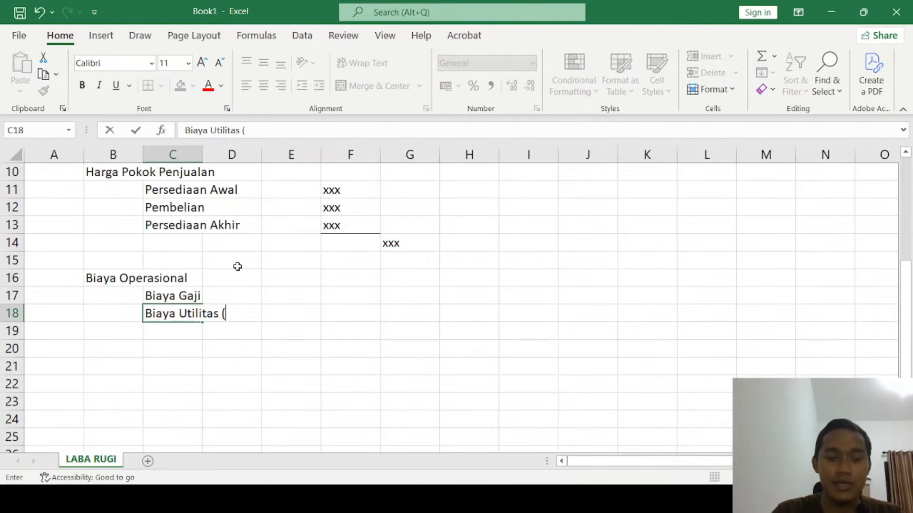
text(Listrik)
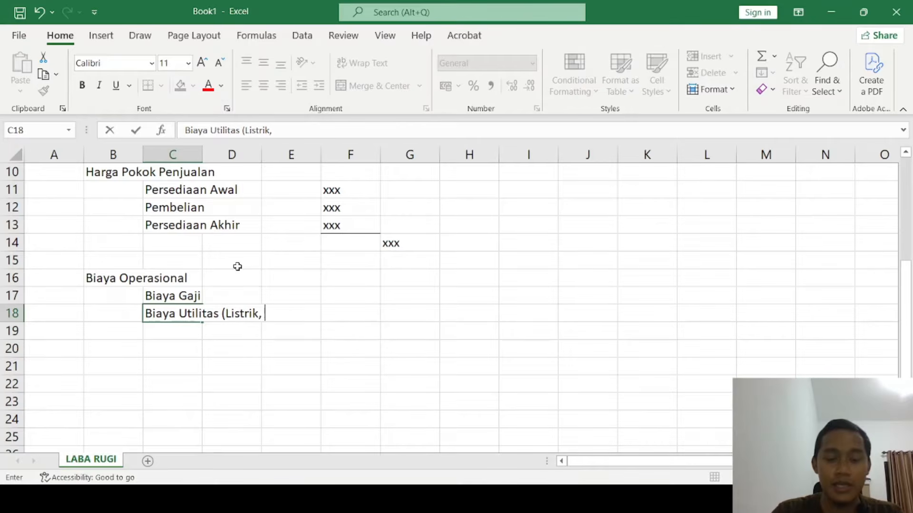
text(, Telepo)
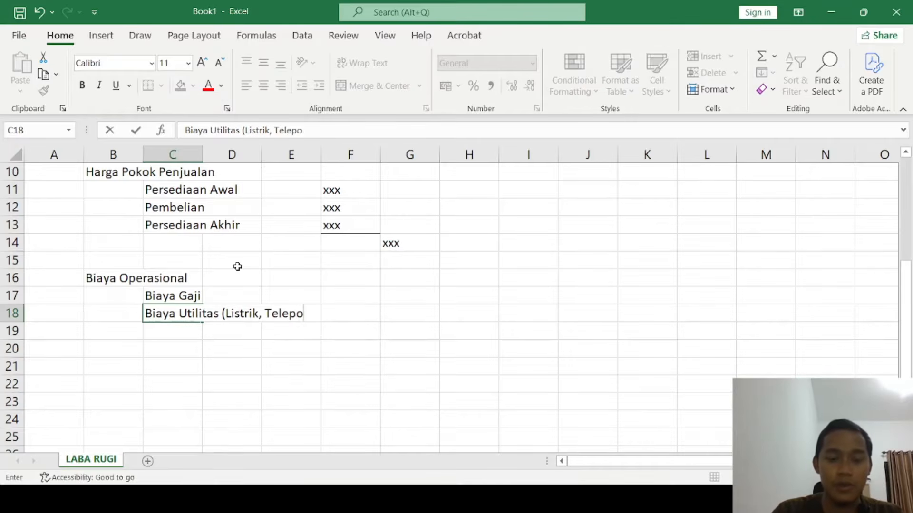
text(n, )
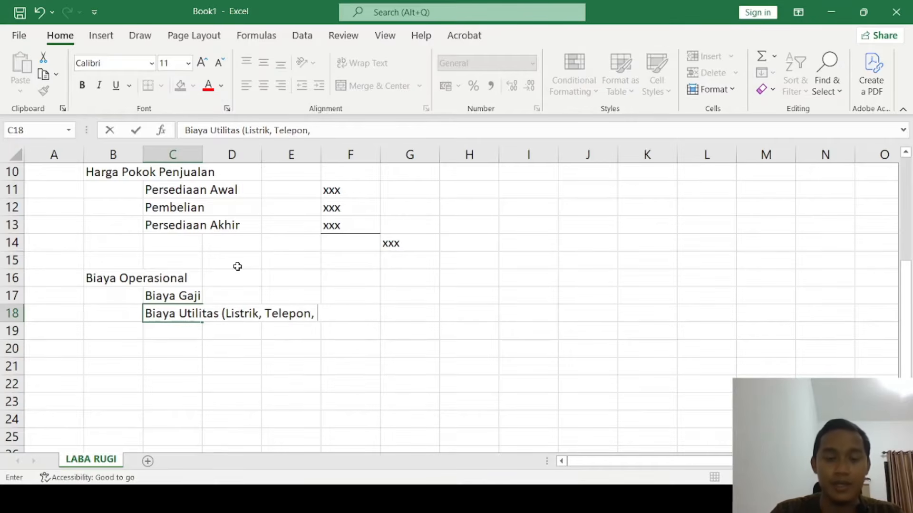
text(Air)
key(Return)
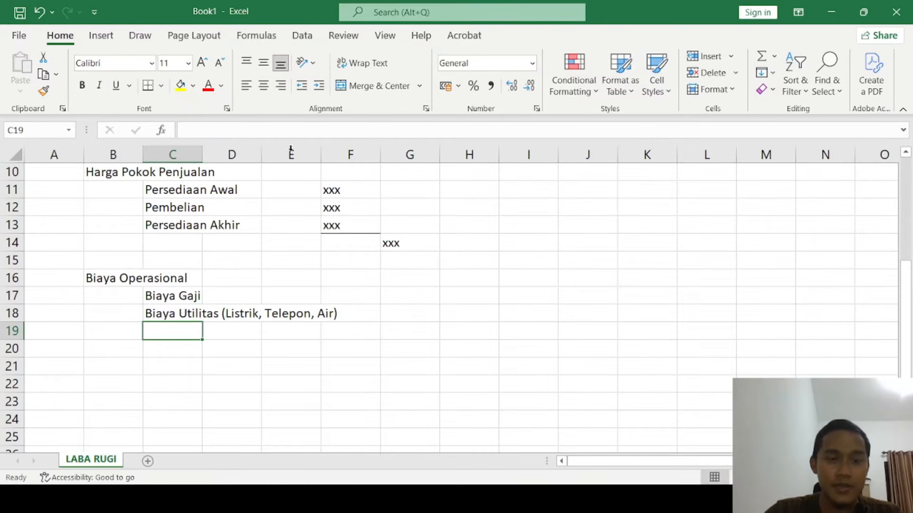
drag(261, 155, 290, 161)
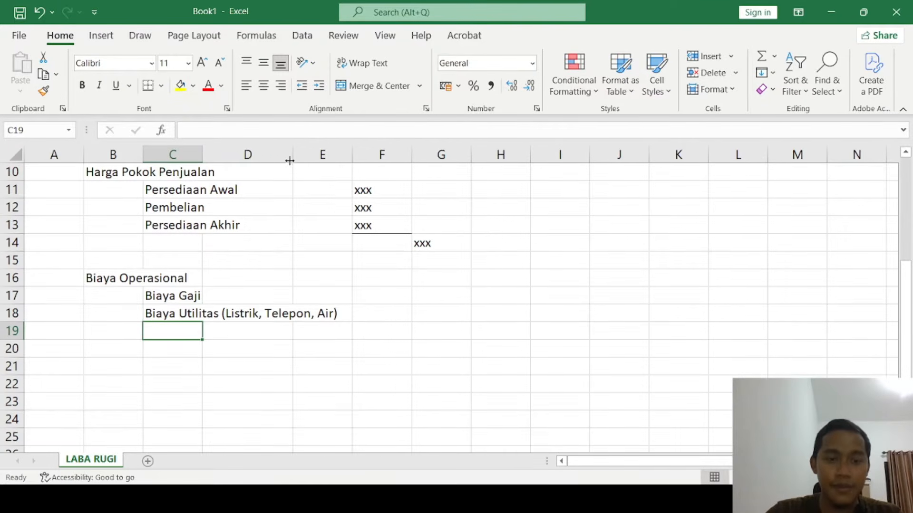
- Enter Biaya Pemasaran in cell C19 as the next operating cost item
key(alt+Tab)
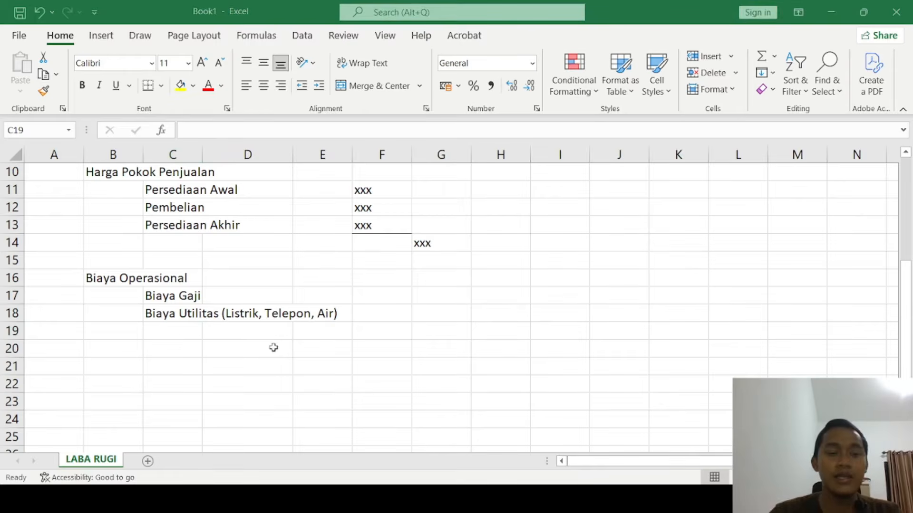
key(alt+Tab)
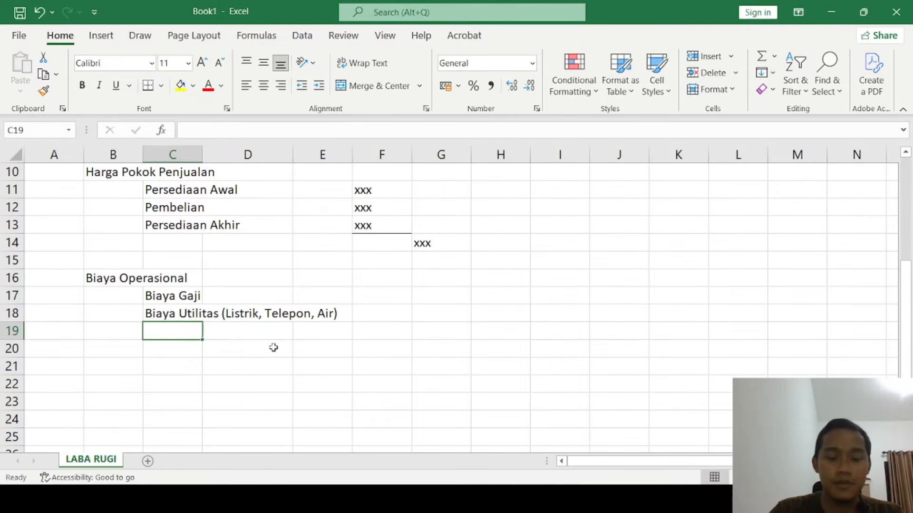
text(Biaya Pemasaran)
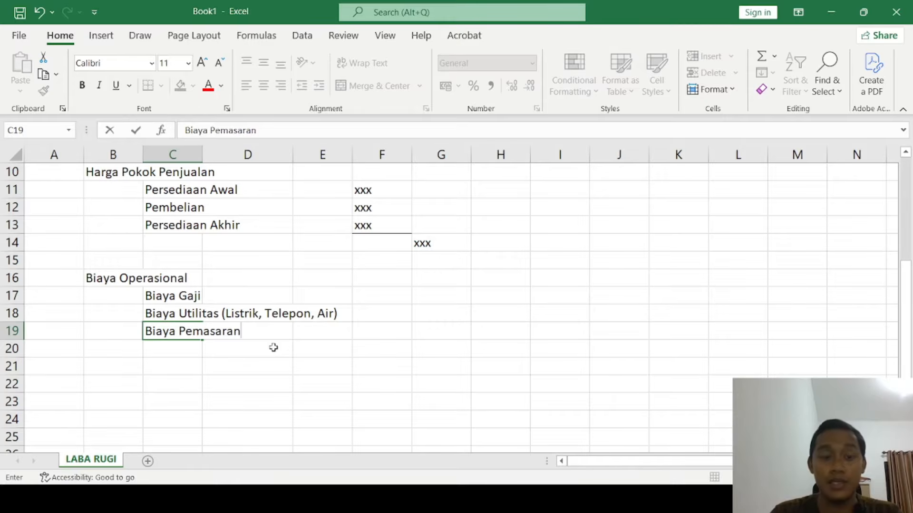
key(Tab)
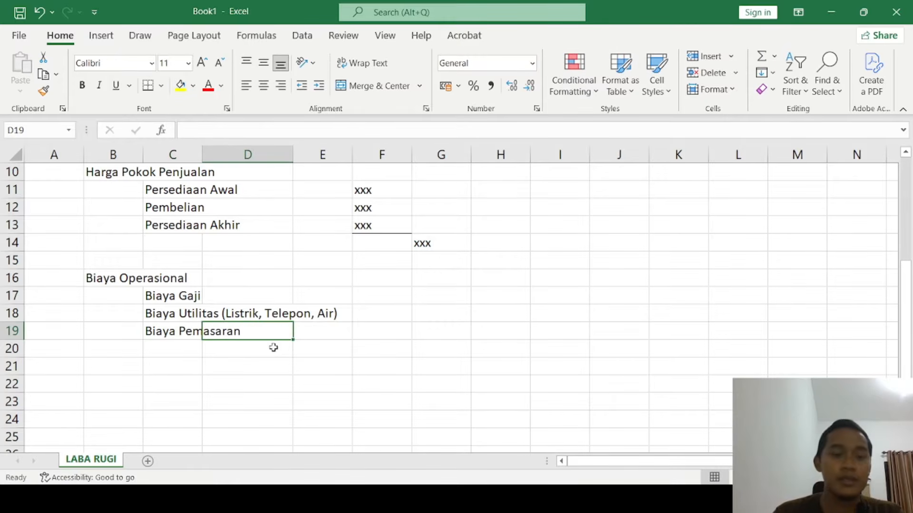
key(Return)
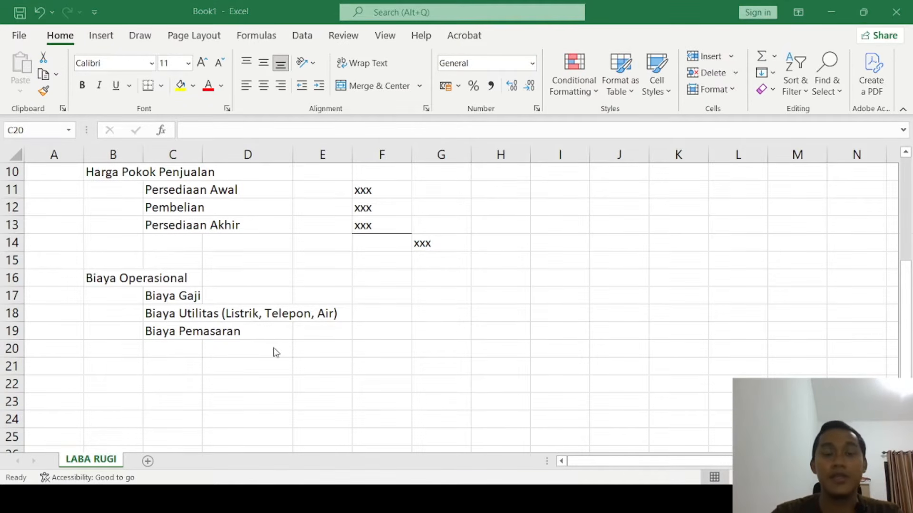
- Enter Biaya Transport in cell C20, below Biaya Pemasaran
text(Biaya Transp)
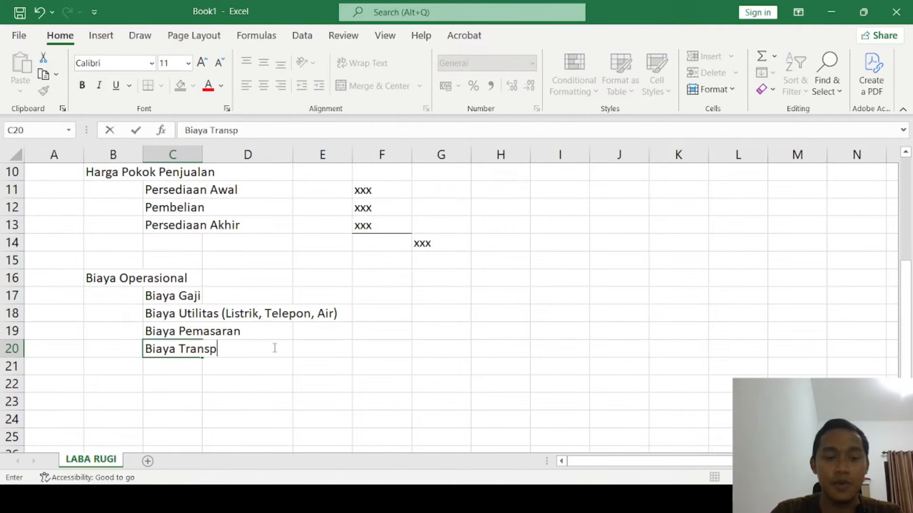
text(ot)
key(BackSpace)
text(ret)
key(BackSpace)
key(BackSpace)
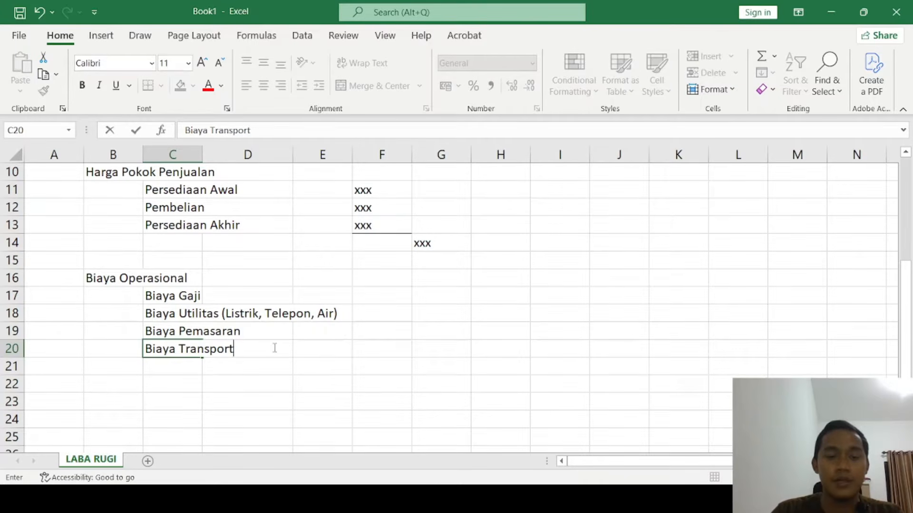
text(t)
key(Return)
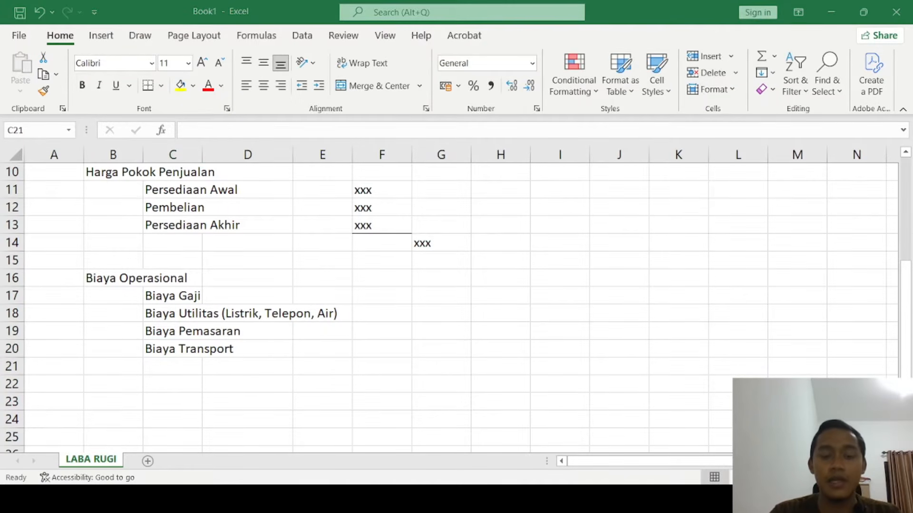
- Enter the operating cost items Biaya Pemeliharaan in C21 and Biaya Sewa in C22
text(Biaya Pemeli)
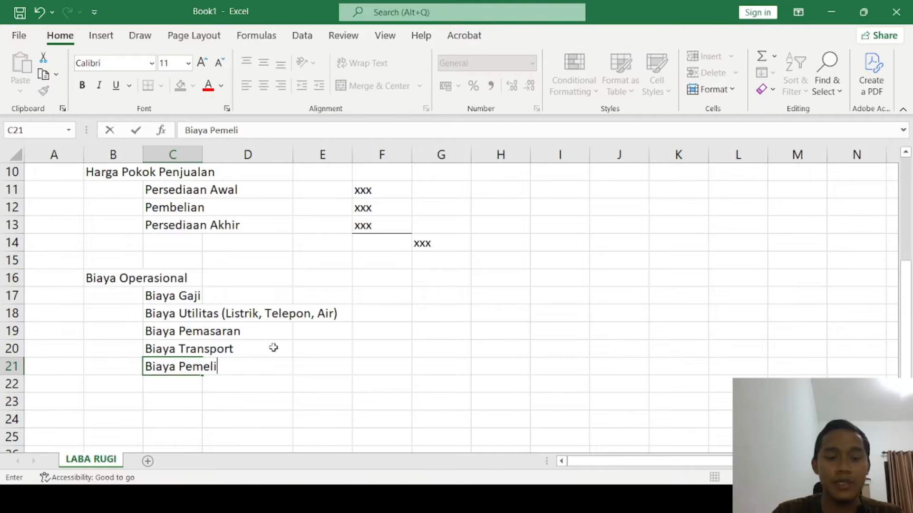
text(haraan)
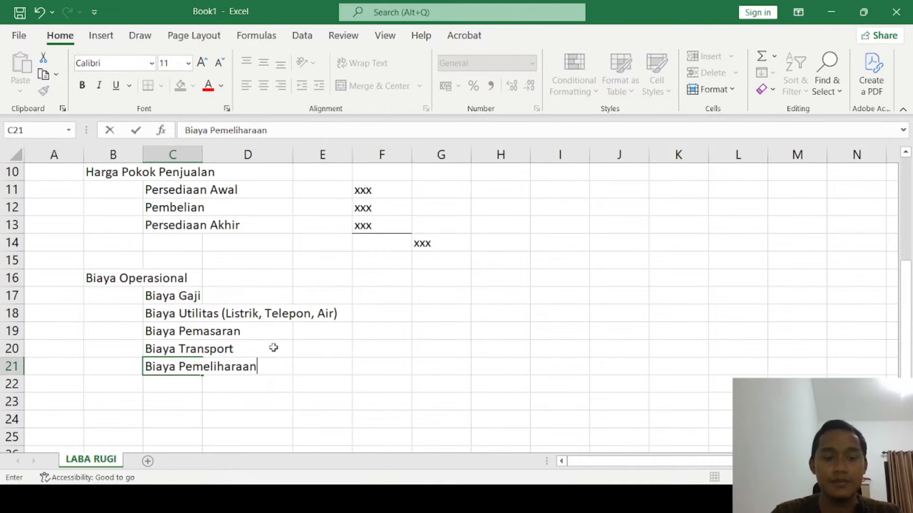
key(Return)
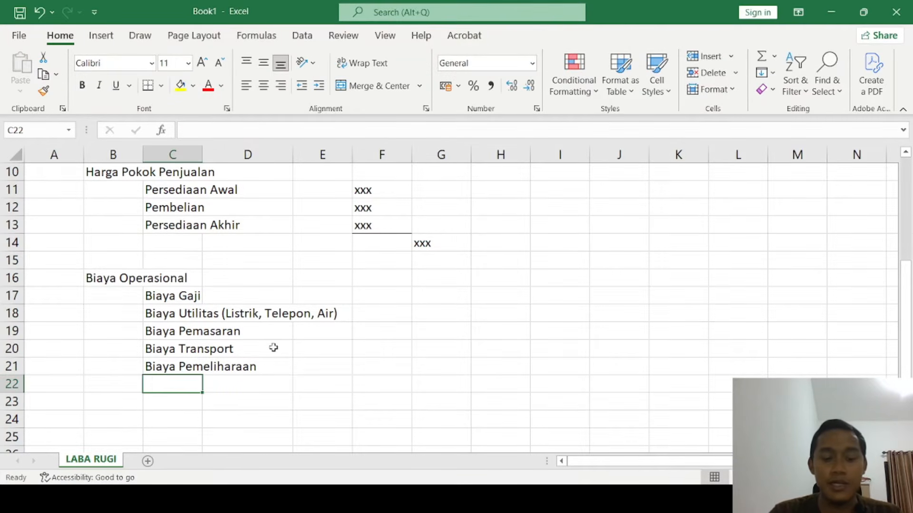
text(Biaya Sewa)
key(Return)
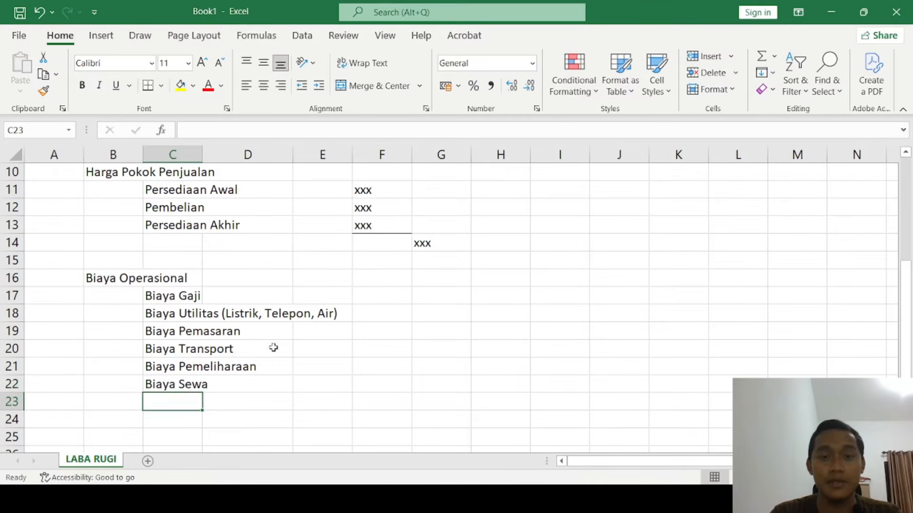
- Enter Biaya Administrasi Umum in cell C23 as the next operating cost item
text(Bia)
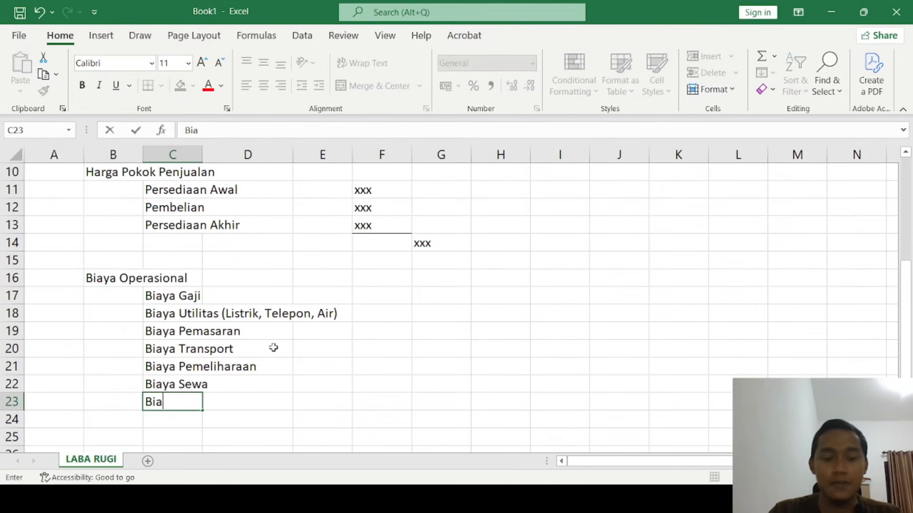
text(ya Administre)
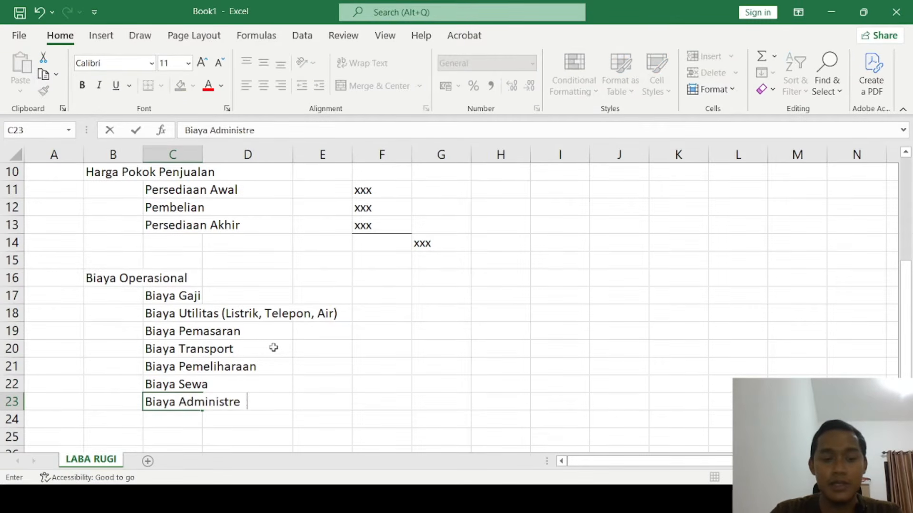
key(BackSpace)
text(rasi )
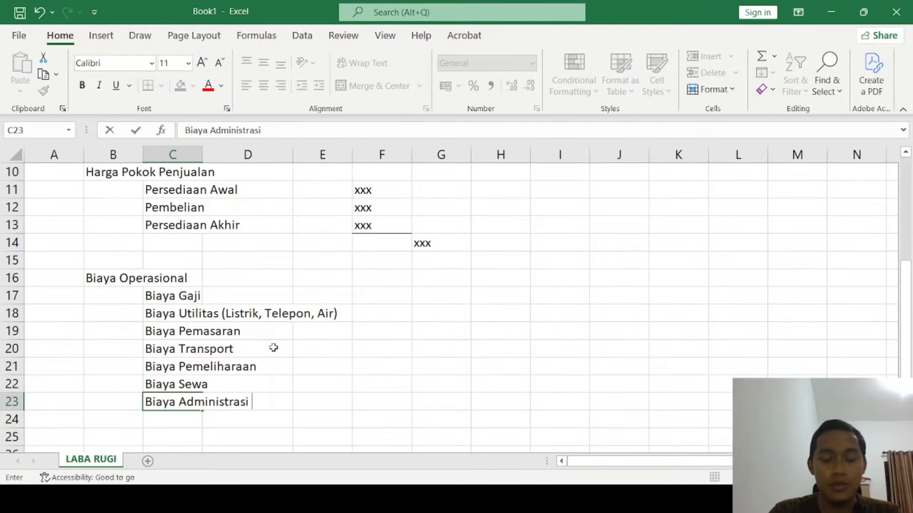
text(Umum)
key(Return)
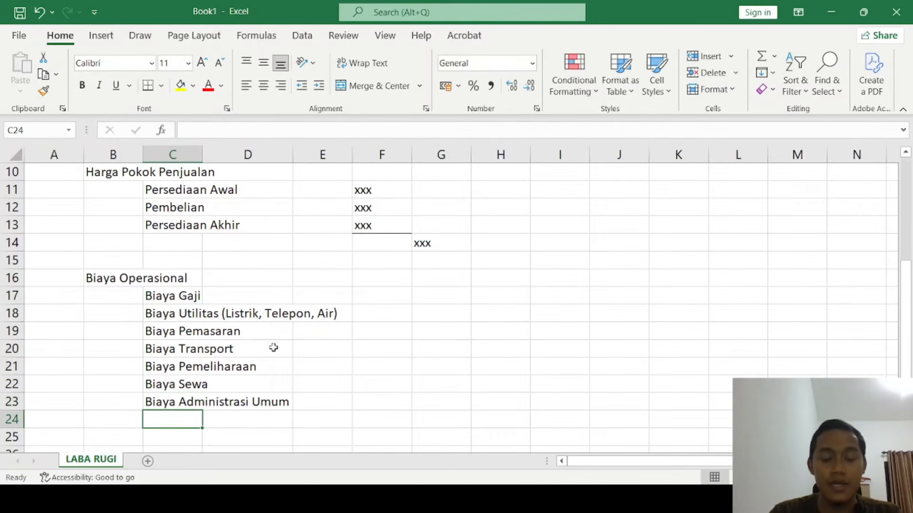
- Enter the operating cost items Biaya Keperluan Kantor in C24 and Biaya Penyusutan Aset in C25
text(Biaya Keperlua)
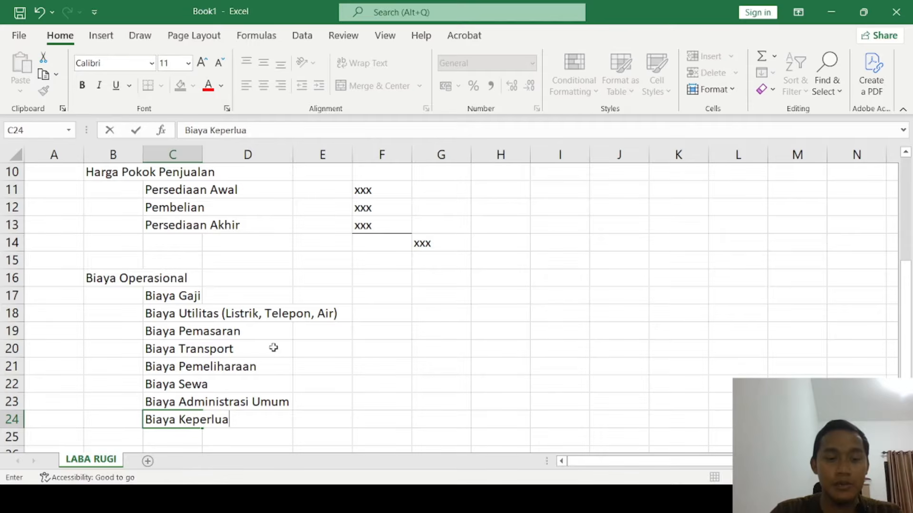
text(n Kantor)
key(Return)
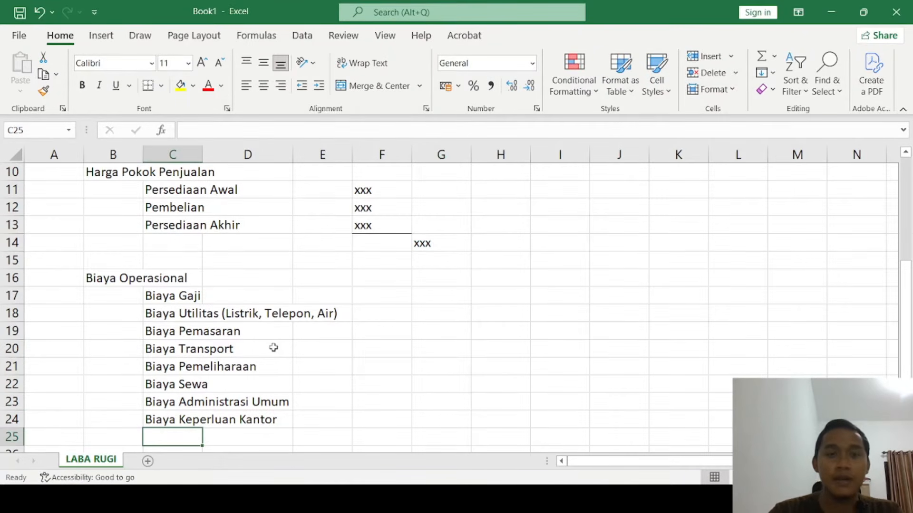
scroll(286, 301, down, 1)
scroll(286, 300, up, 1)
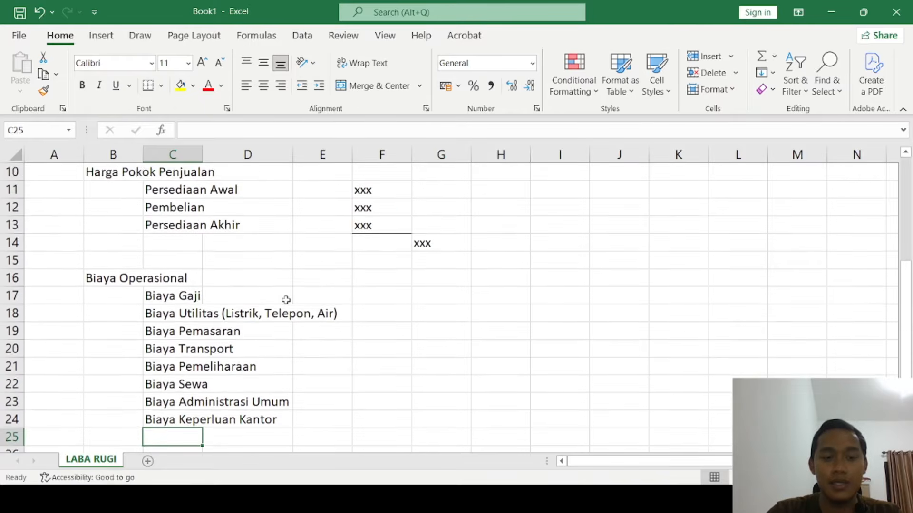
scroll(285, 300, down, 1)
text(Bia)
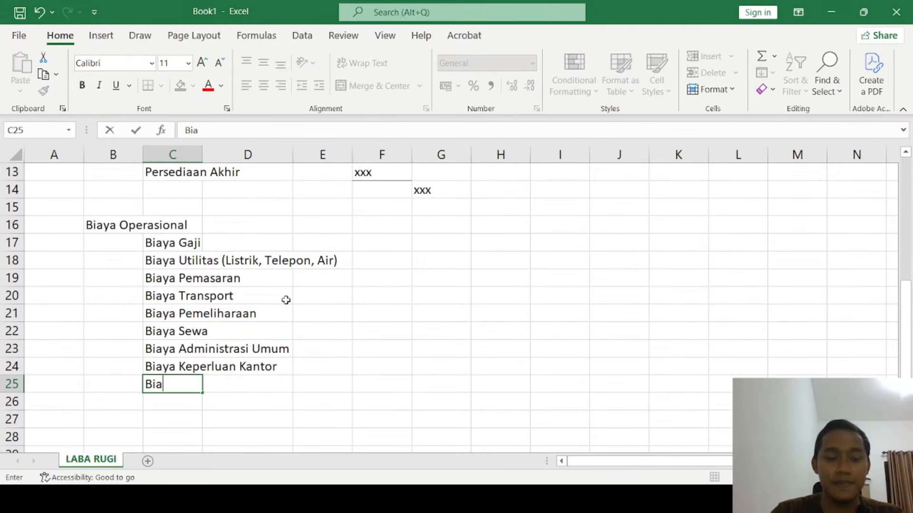
text(ya Penyusutan)
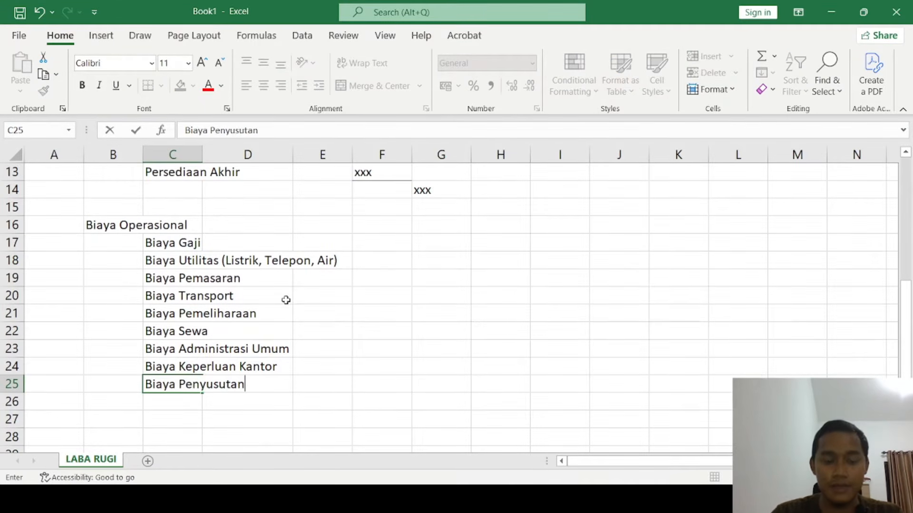
text( Aset)
key(Return)
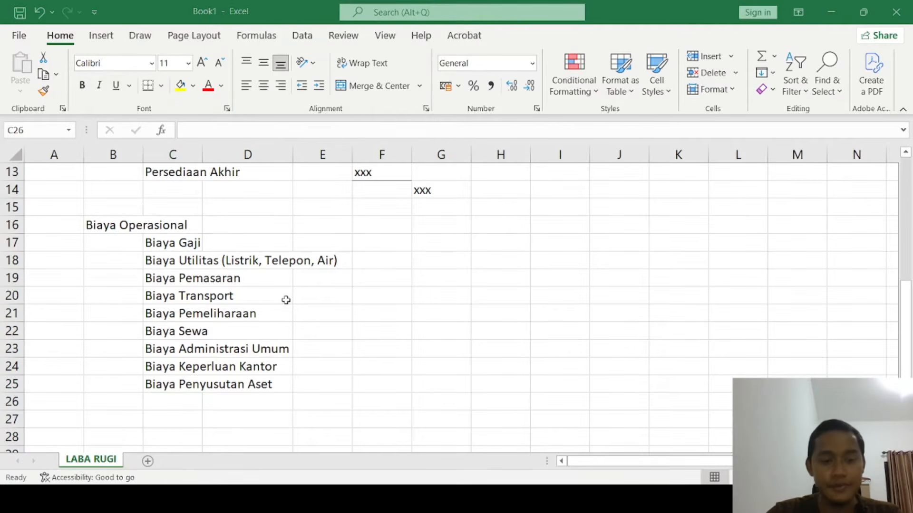
- Enter the placeholder xxx in F17 and copy it to F18:F25 for the remaining operating cost items
click(350, 386)
click(367, 225)
click(378, 242)
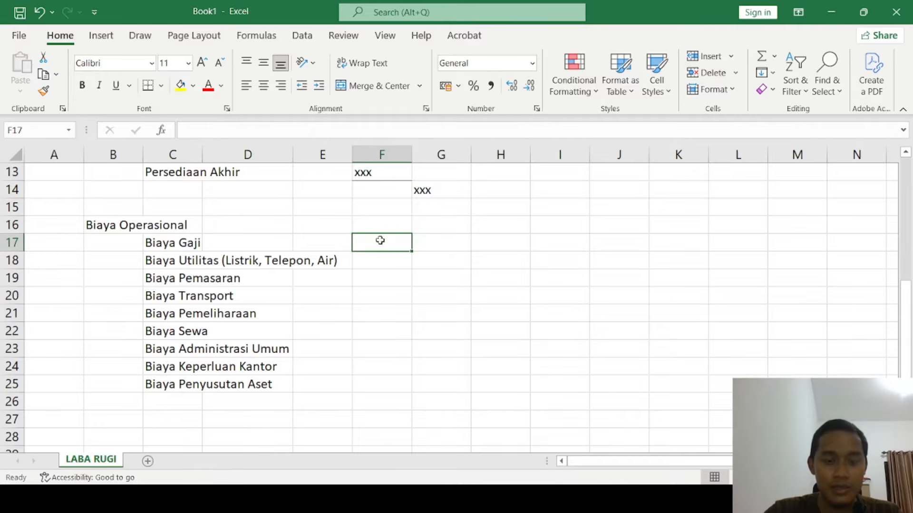
text(xxx)
click(400, 273)
click(393, 246)
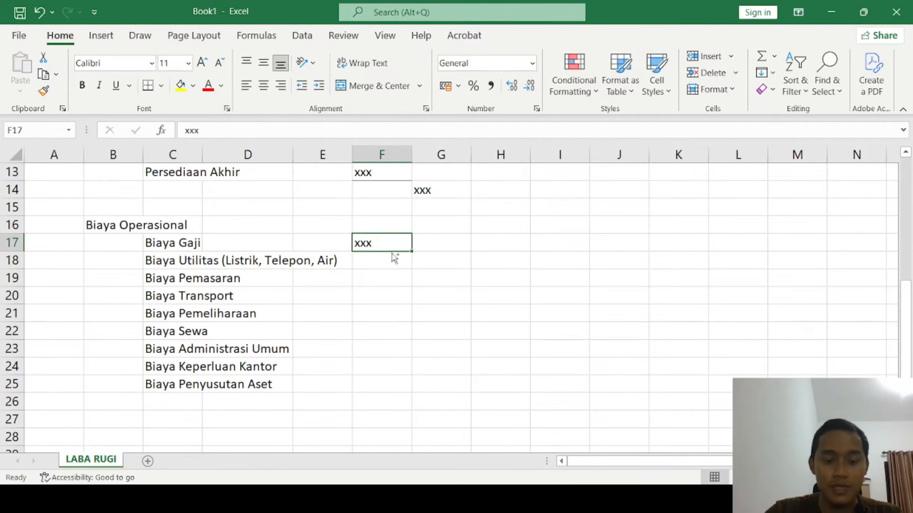
key(ctrl+c)
drag(373, 263, 369, 387)
key(ctrl+v)
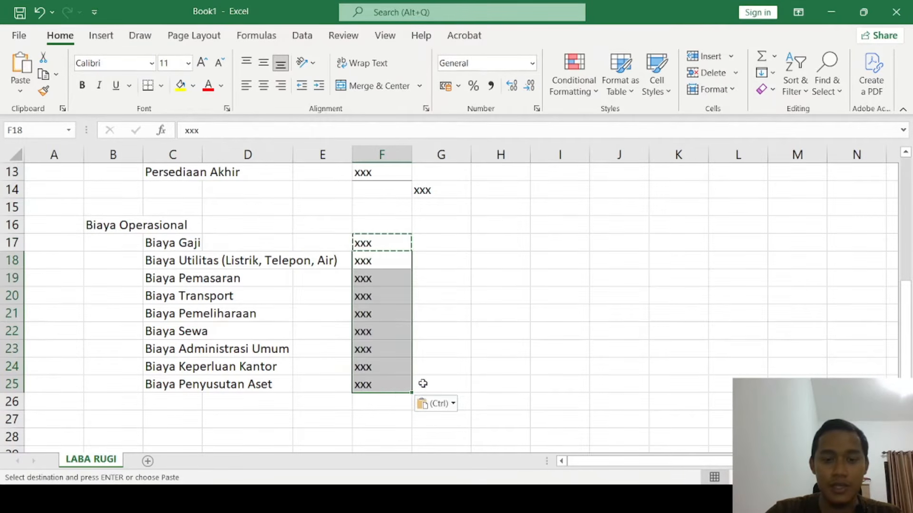
- Add a bottom border to cell F25 beneath the operating cost amounts
click(388, 399)
click(422, 387)
click(395, 385)
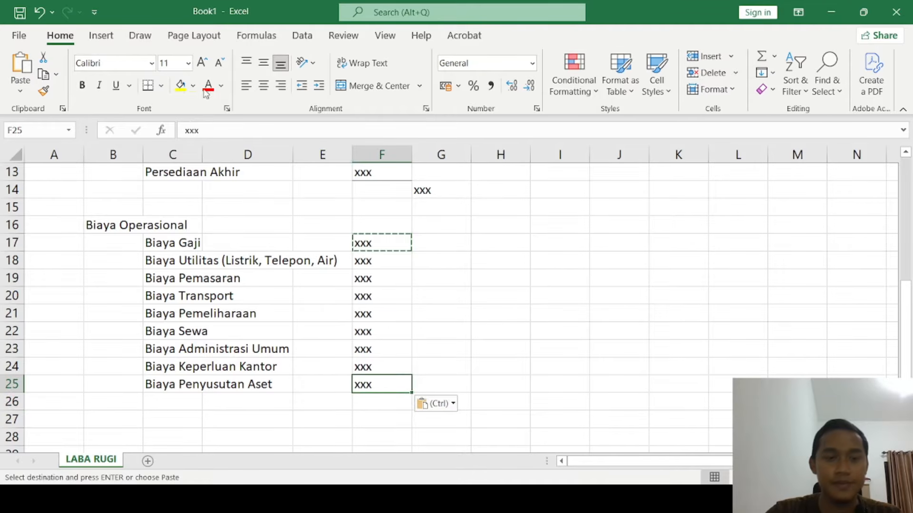
key(Escape)
click(430, 401)
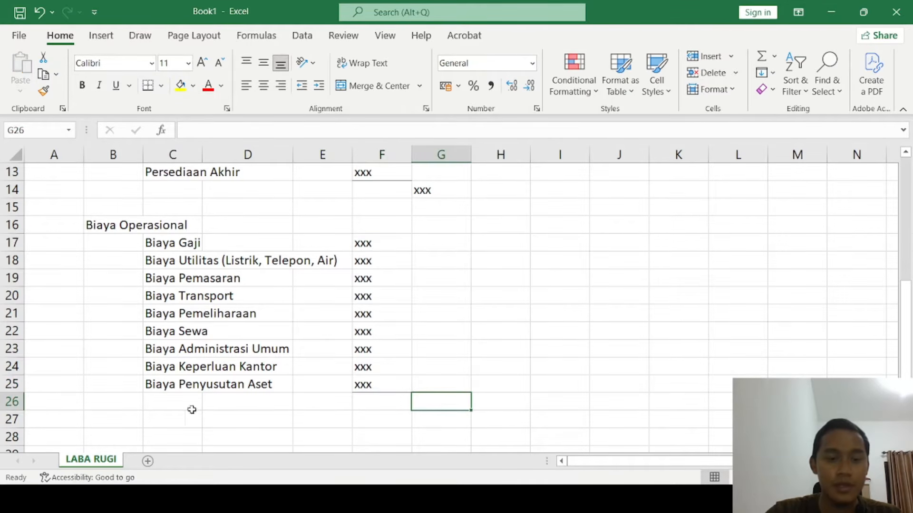
- Enter the label Total HPP in cell B14 to close the Harga Pokok Penjualan section
click(149, 405)
scroll(166, 294, up, 1)
click(198, 242)
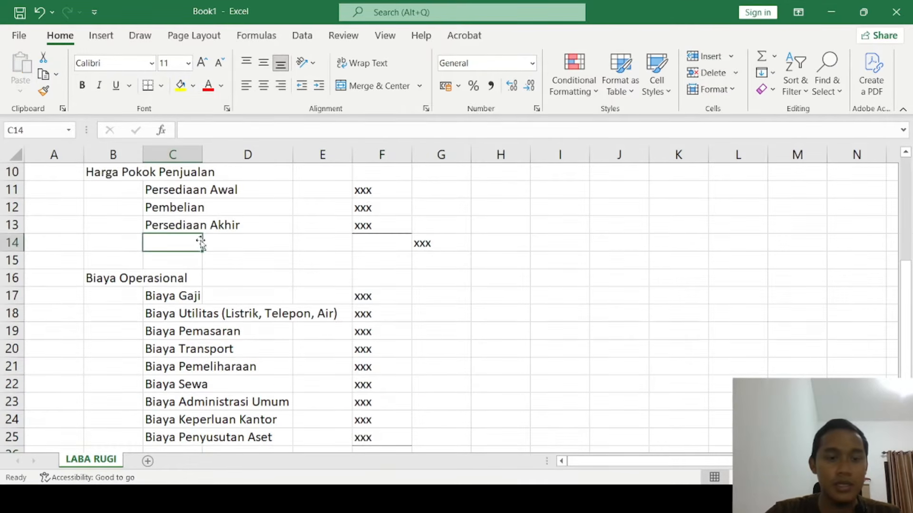
click(135, 241)
scroll(237, 308, up, 2)
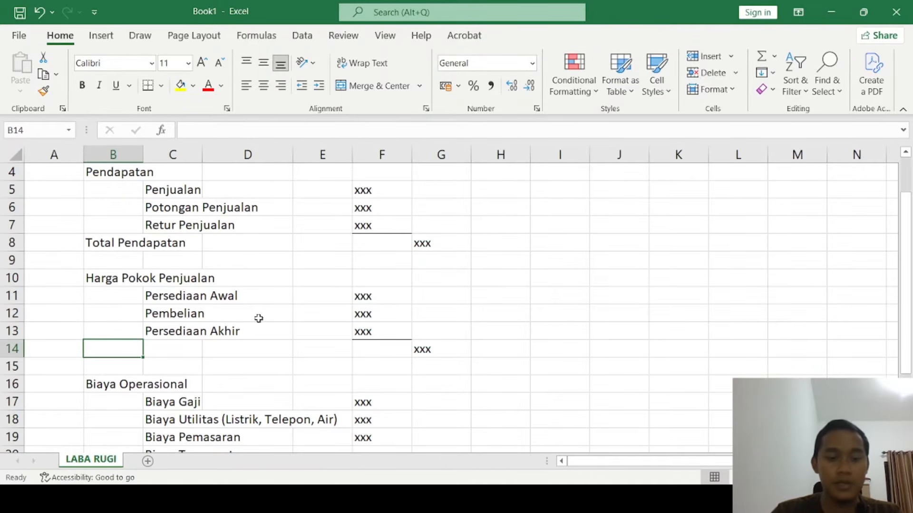
text(Total HPP)
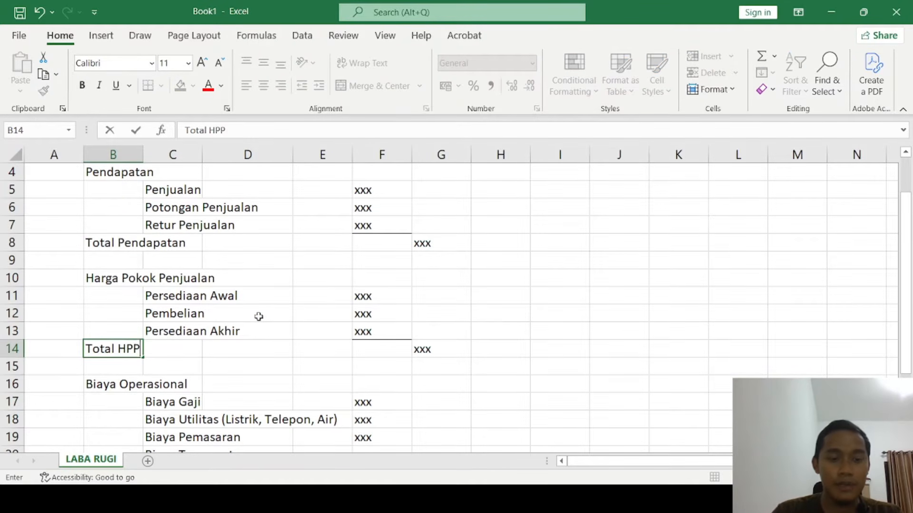
key(Return)
- Enter the label Total Biaya Operasional in B26 and its placeholder amount xxx in G26
scroll(258, 317, down, 3)
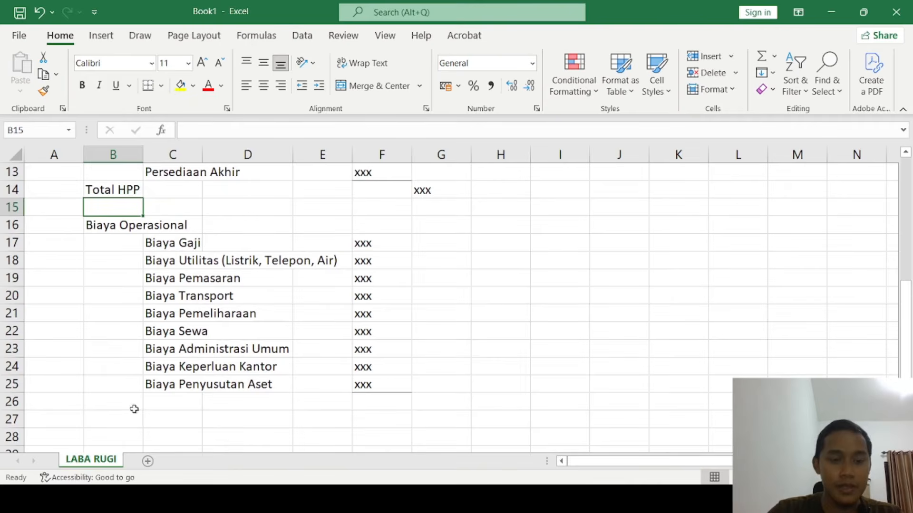
click(134, 408)
text(Total )
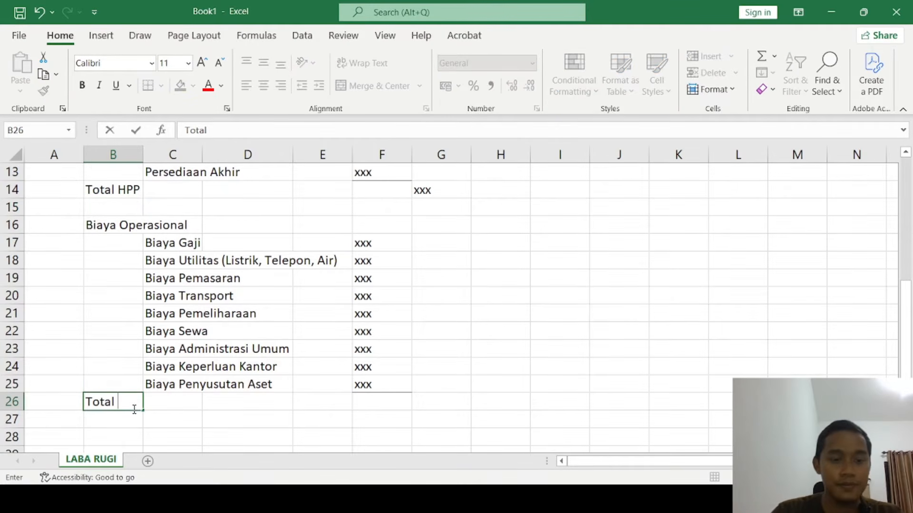
text(Biaya Operasional)
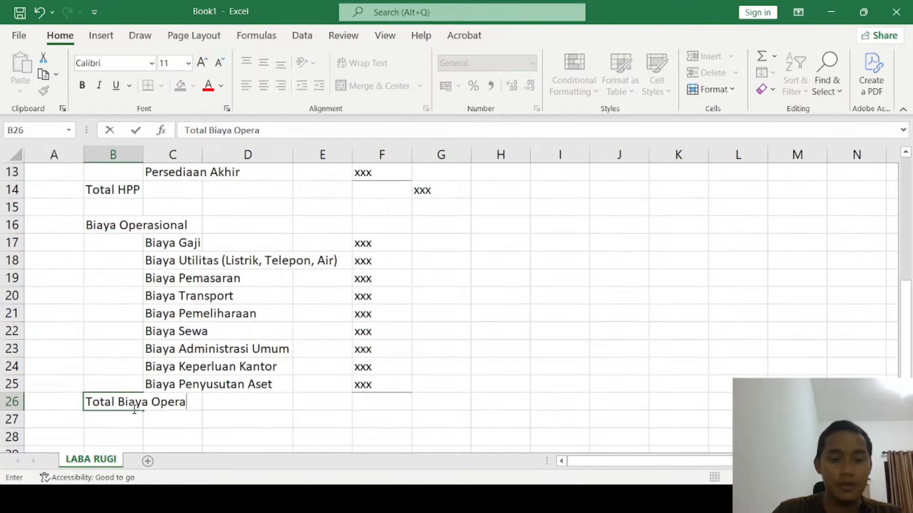
key(Return)
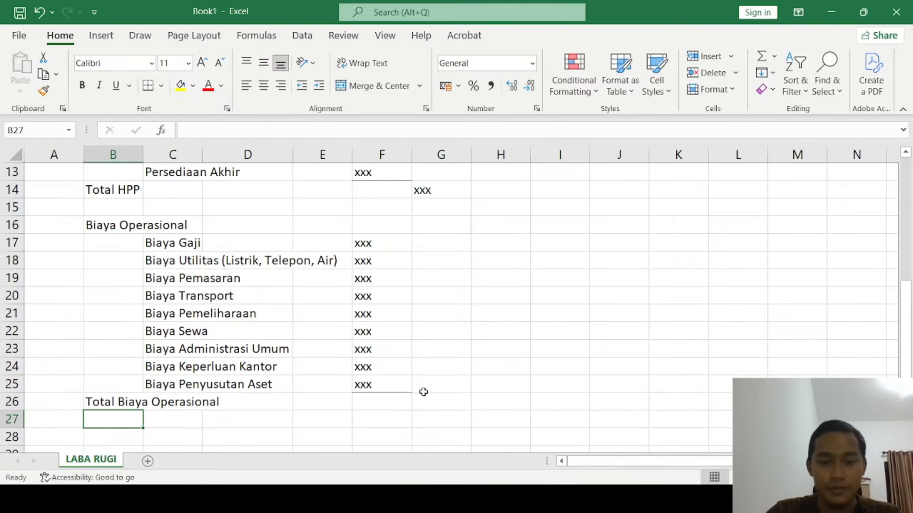
click(423, 392)
text(xxx)
scroll(208, 386, down, 4)
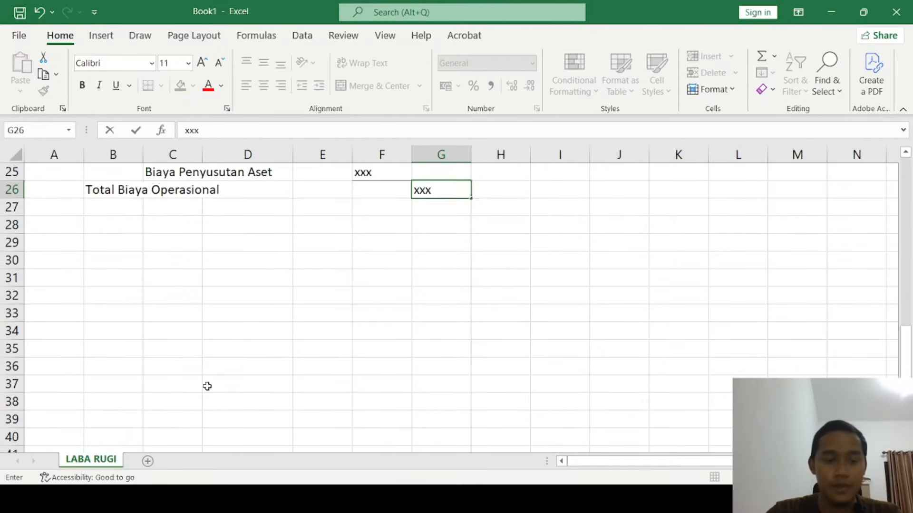
scroll(207, 386, up, 2)
- Enter Pendapatan Lain-Lain in B28 with the placeholder amount xxx in G28
click(130, 332)
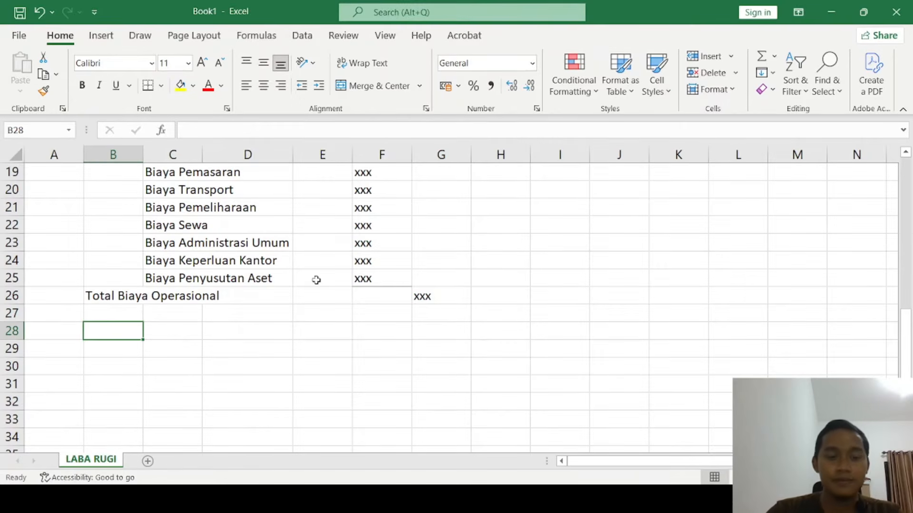
text(Pendapatan )
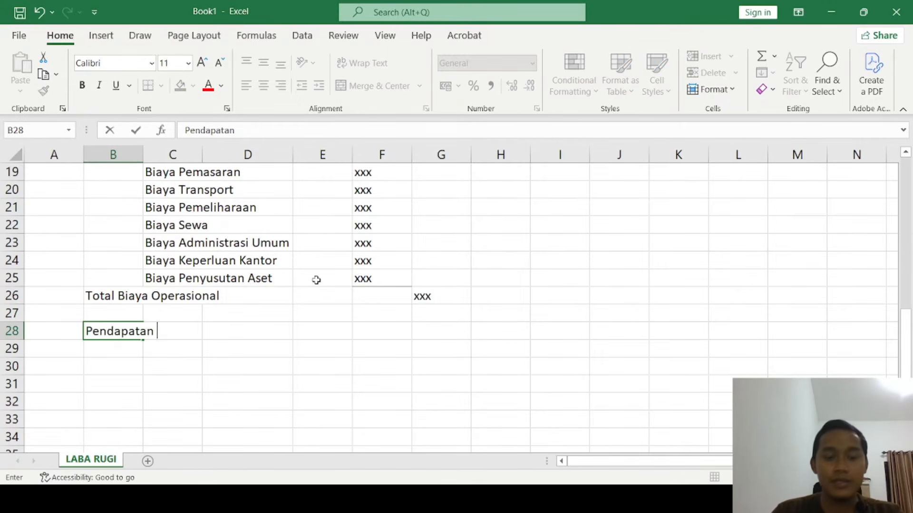
text(Lai)
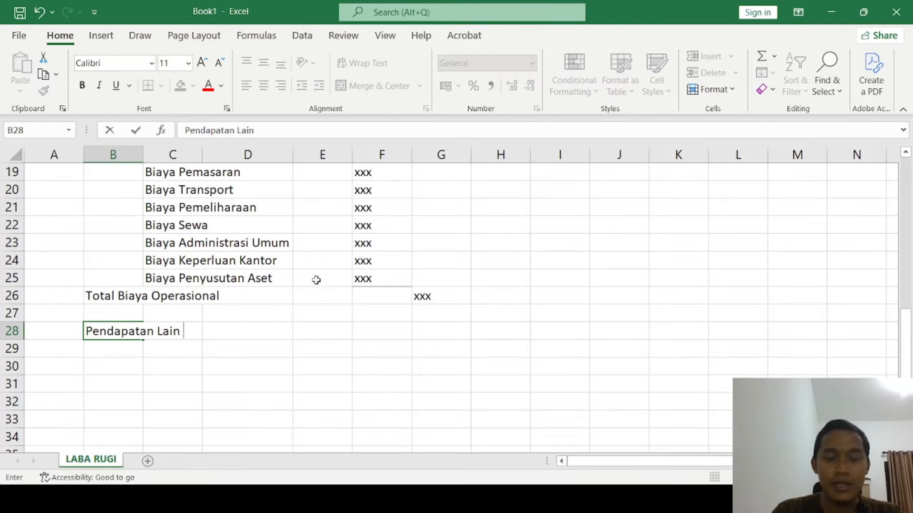
text(n-Lain)
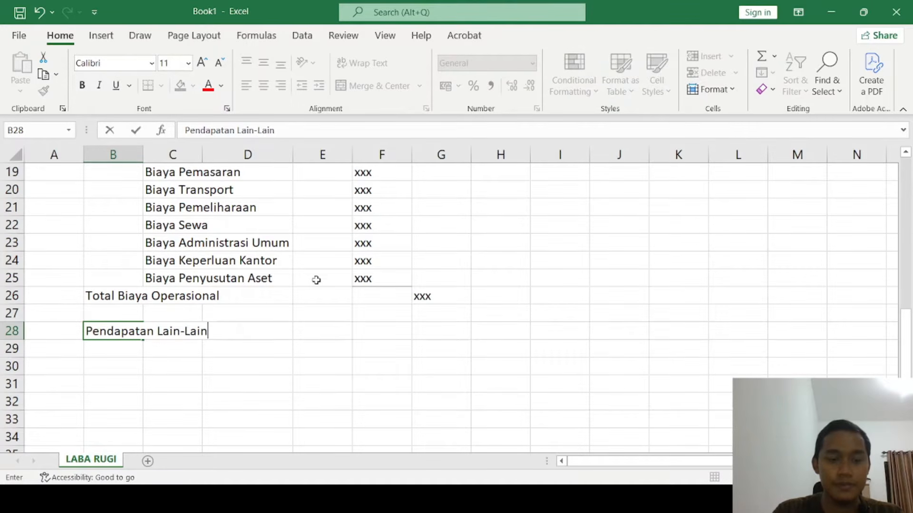
key(Tab)
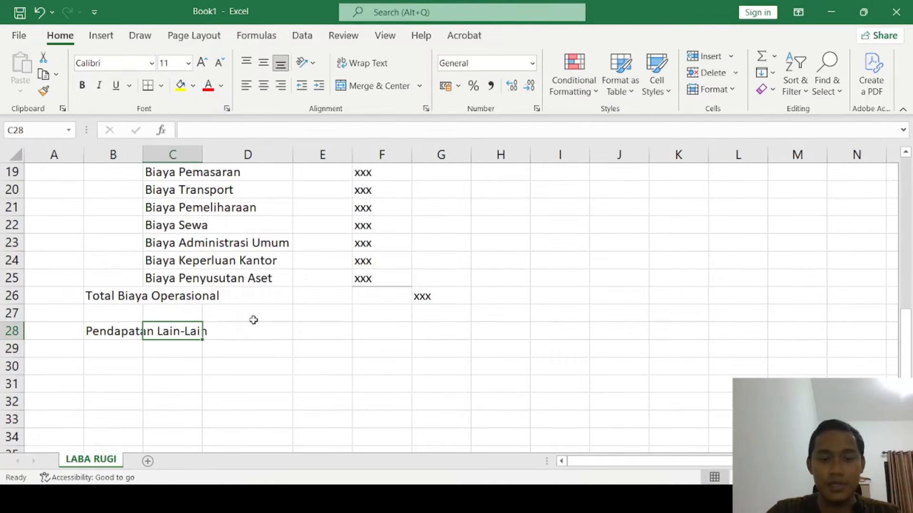
click(361, 328)
click(442, 325)
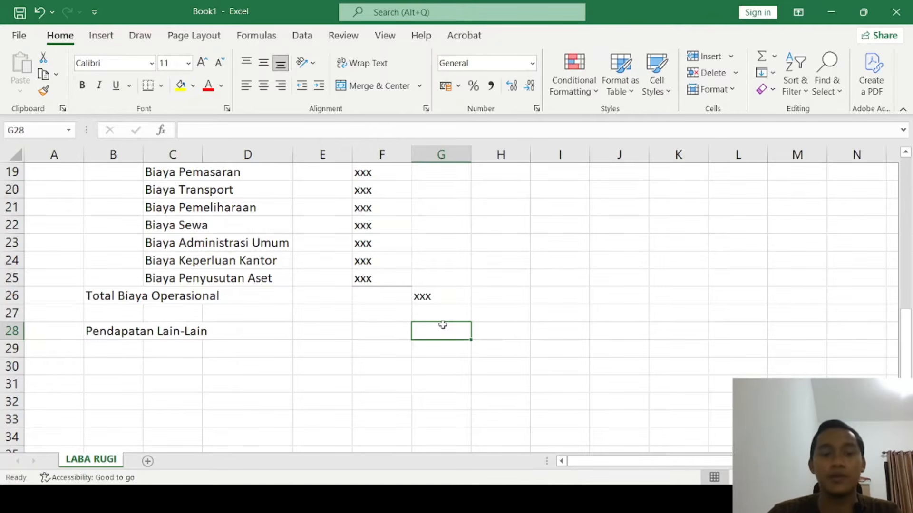
text(xxx)
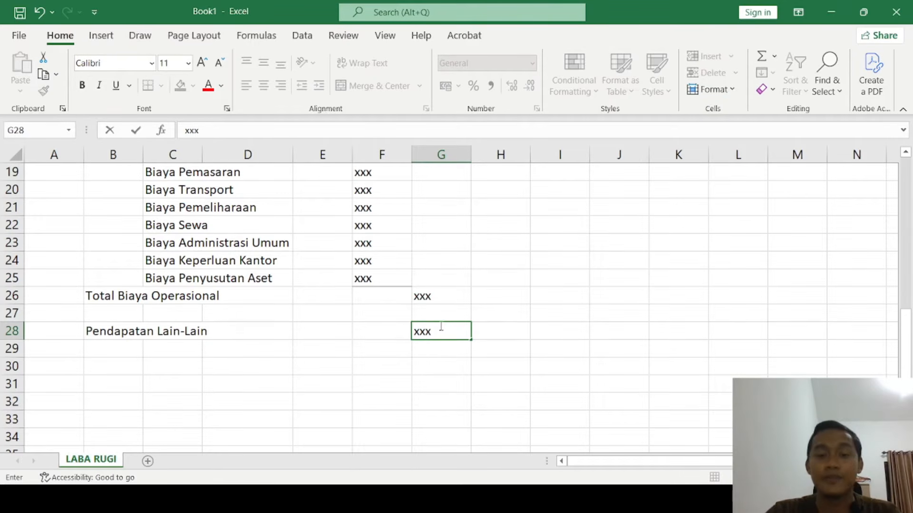
- Enter the label Biaya Lain-lain in B29 with the placeholder amount xxx in G29
click(296, 347)
click(147, 346)
click(106, 345)
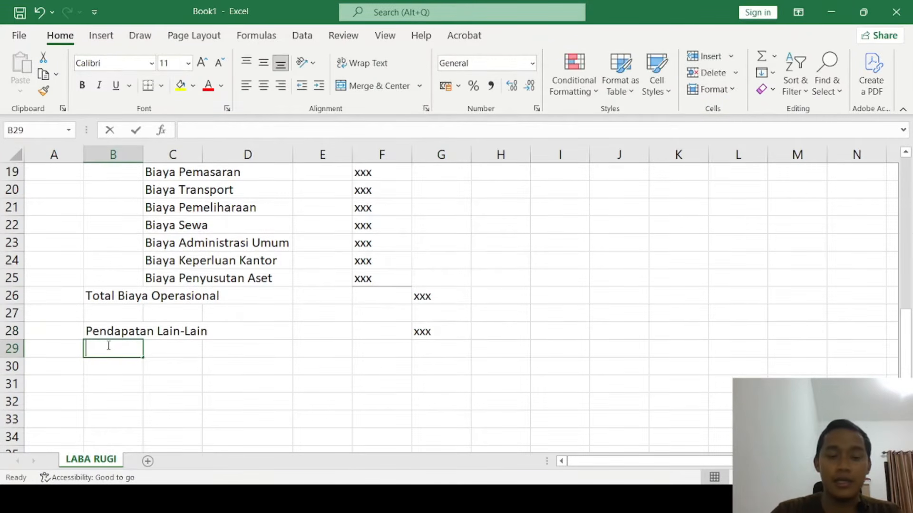
text(Biaya)
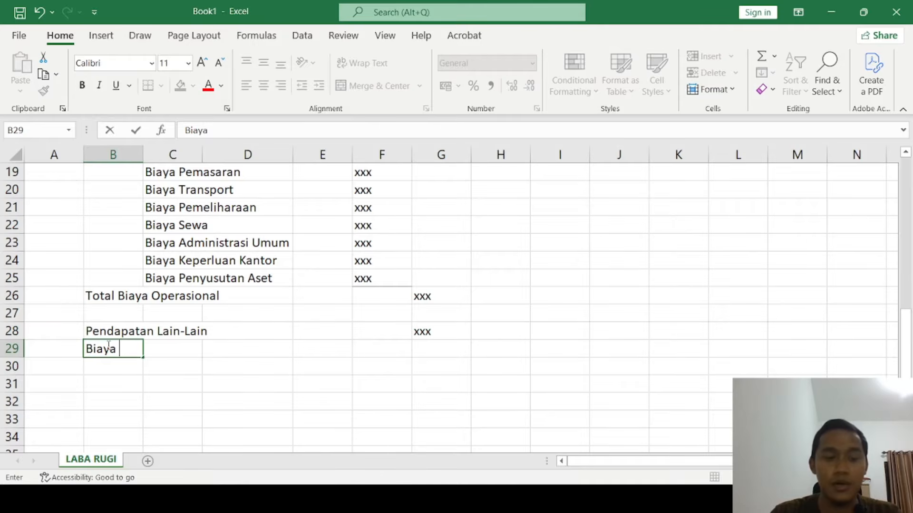
text( Lain)
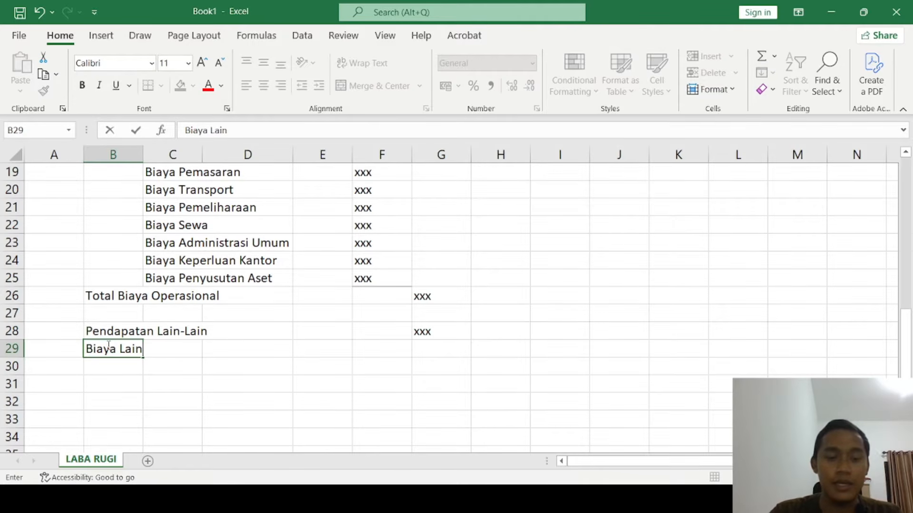
text(-lain)
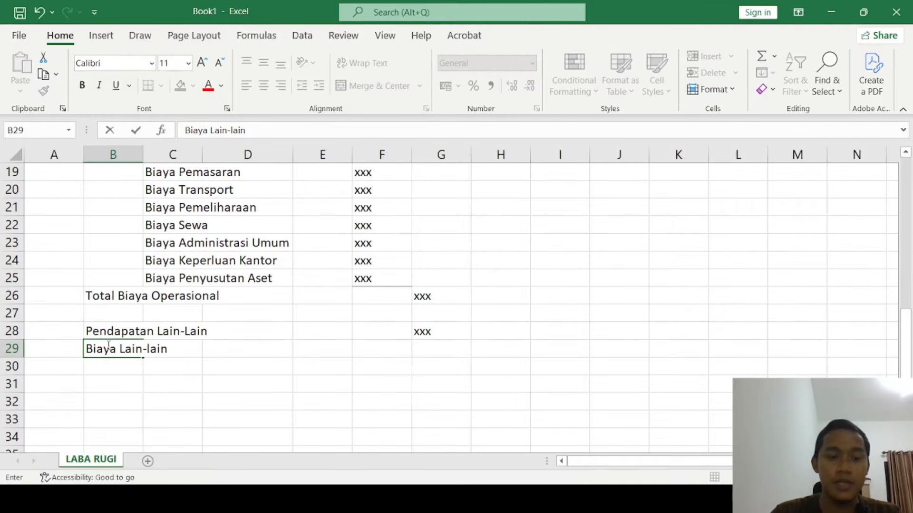
key(Right)
key(Right)
key(Right)
key(Right)
key(Right)
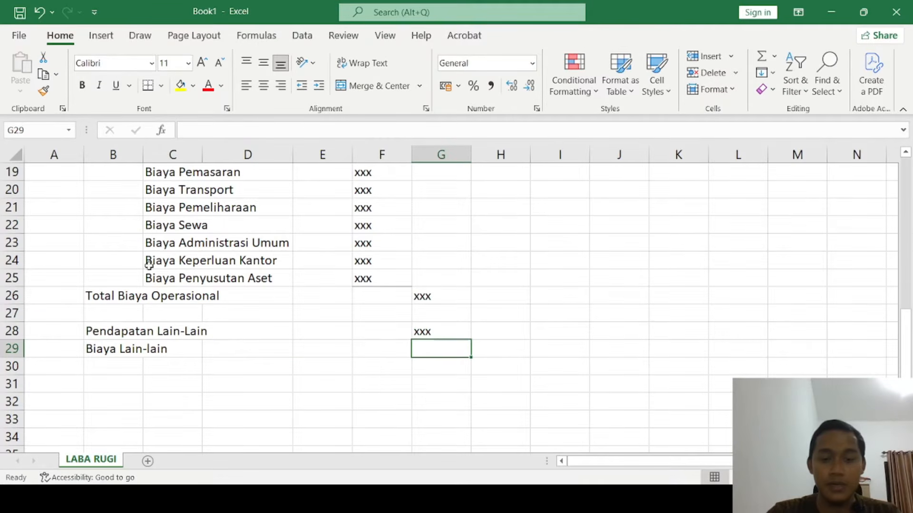
text(xxx)
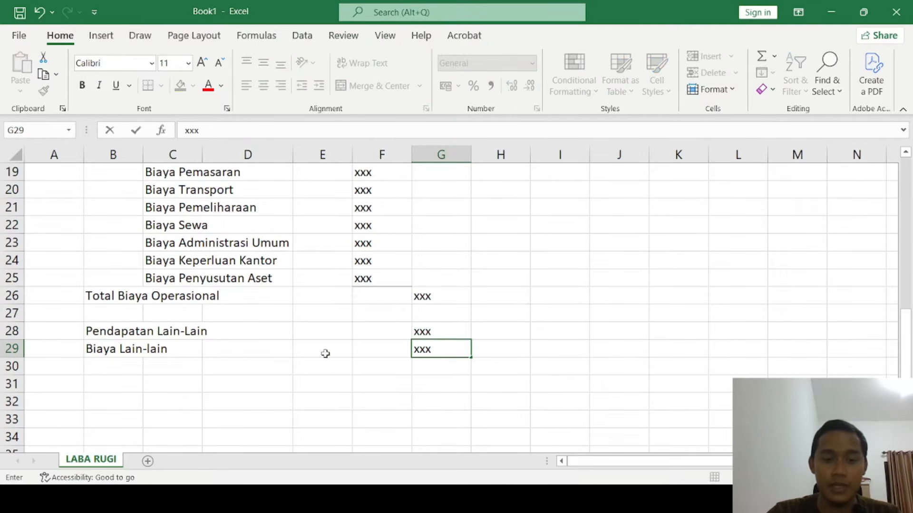
- Enter the label Laba (Rugi) Bersih in B31 with the placeholder amount xxx in G31
click(172, 373)
click(101, 385)
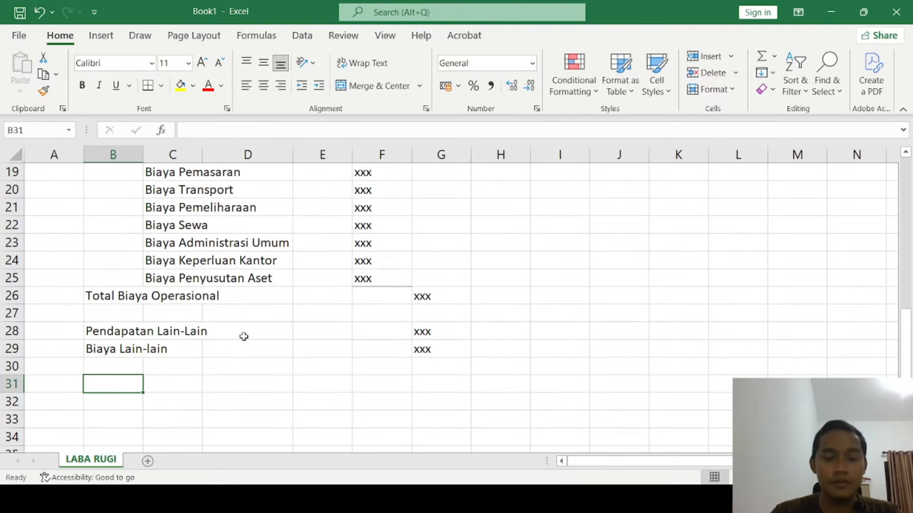
text(Laba)
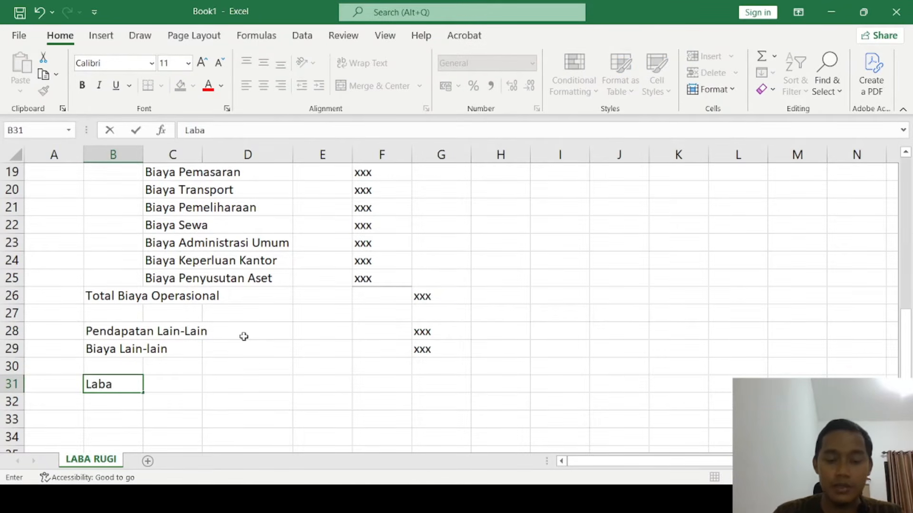
text( (Rugi)
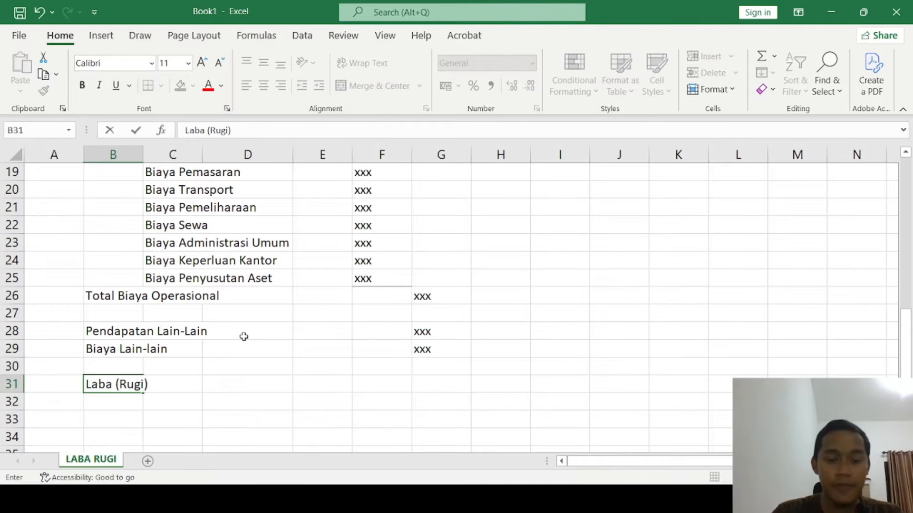
text() Bersuh)
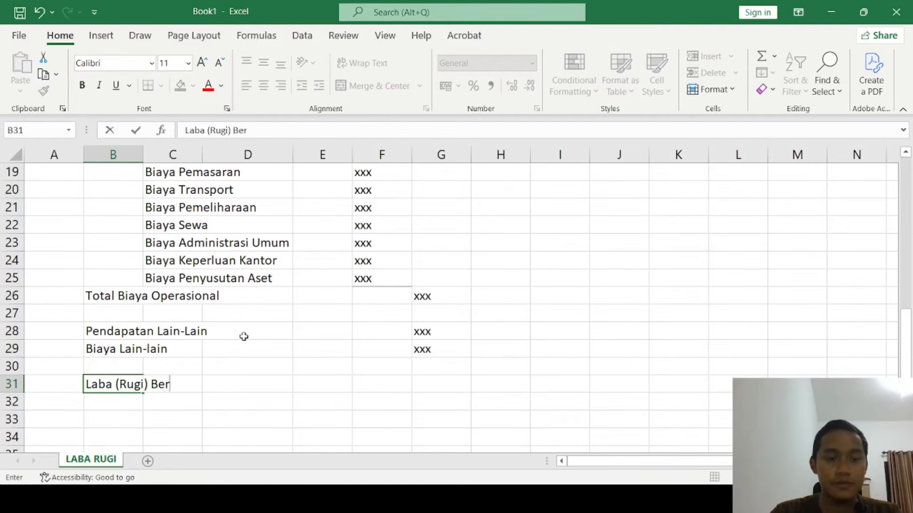
key(BackSpace)
key(BackSpace)
text(ih)
key(Return)
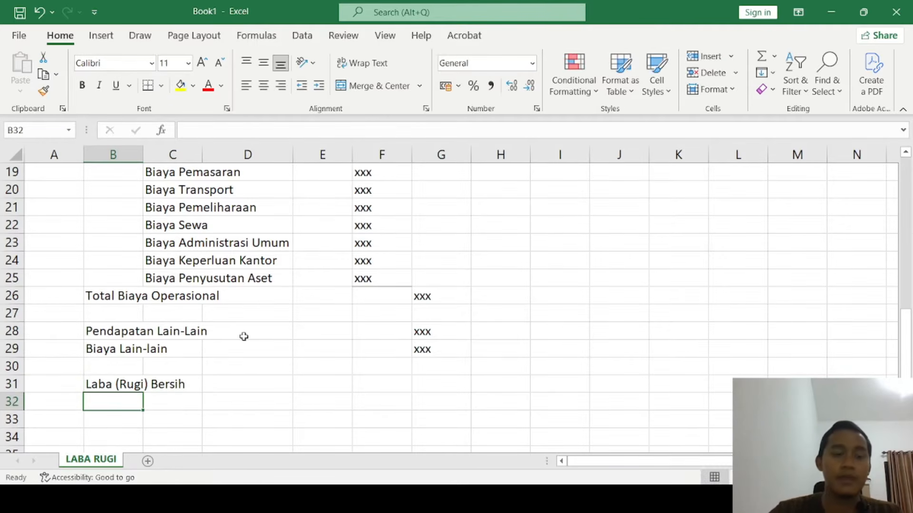
click(434, 384)
text(xxx)
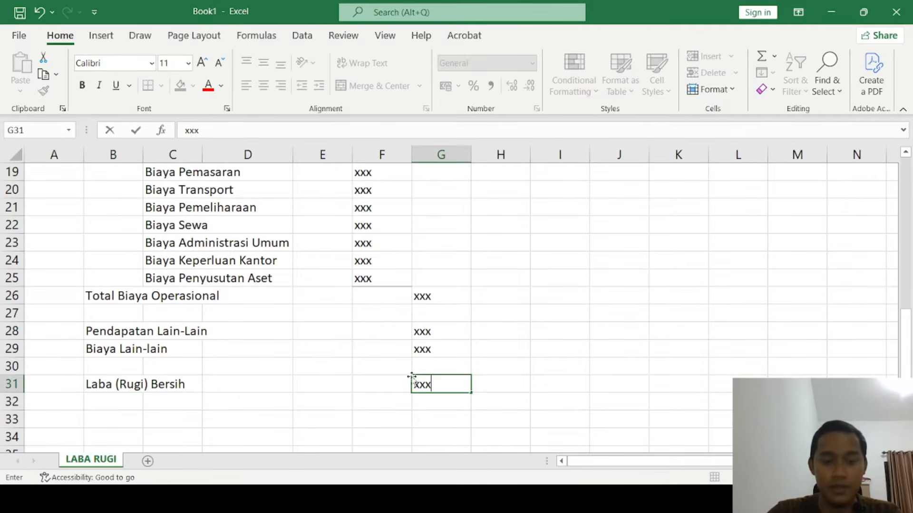
click(322, 348)
- Insert a blank row at row 15, directly beneath Total HPP
scroll(182, 345, up, 5)
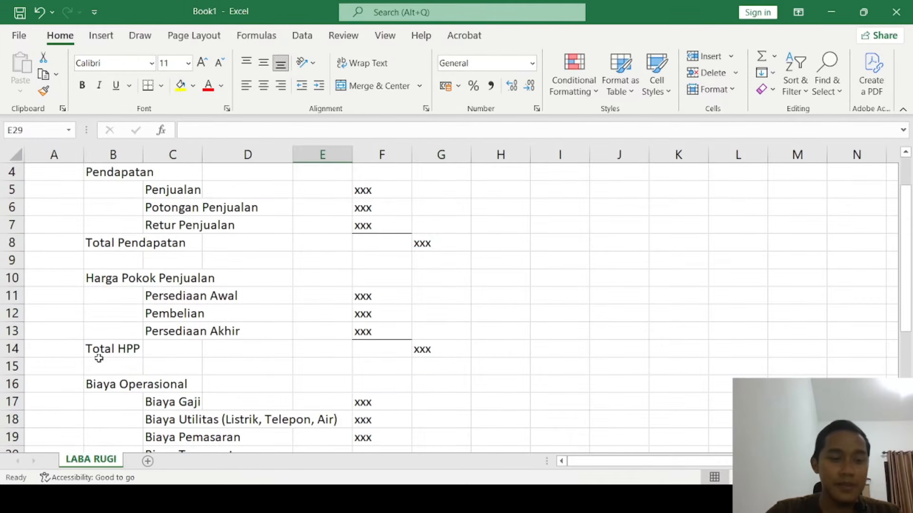
click(100, 354)
click(100, 363)
click(6, 366)
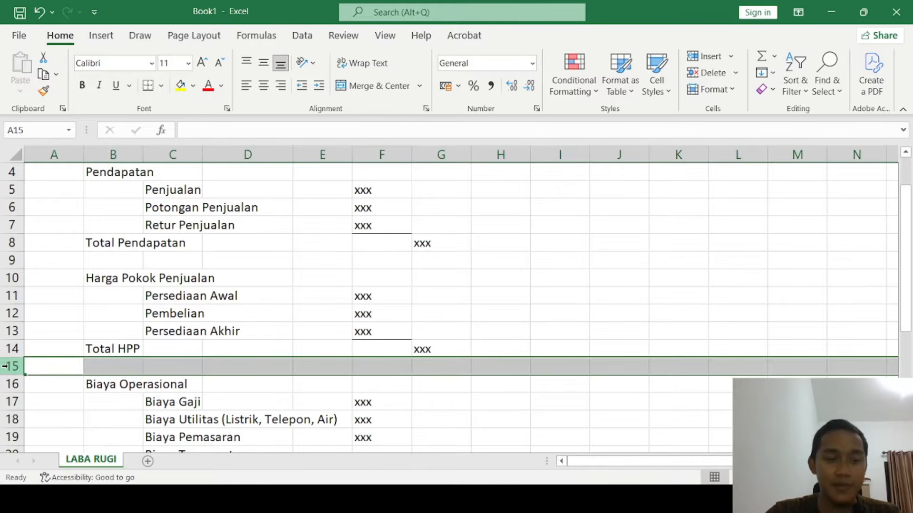
key(ctrl+plus)
click(128, 362)
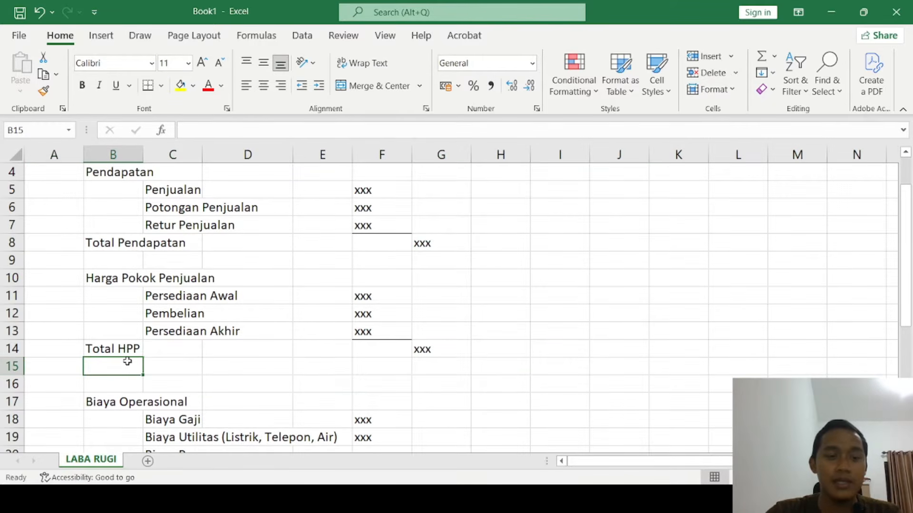
- Enter the label Laba (Rugi) Kotor in B15 with the placeholder amount xxx in G15
text(Laba )
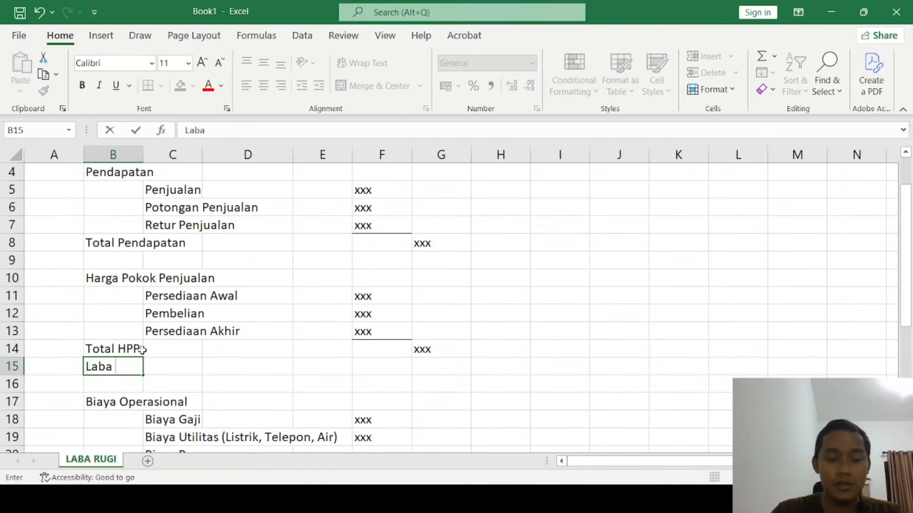
text(Koto)
key(BackSpace)
key(BackSpace)
key(BackSpace)
key(BackSpace)
key(BackSpace)
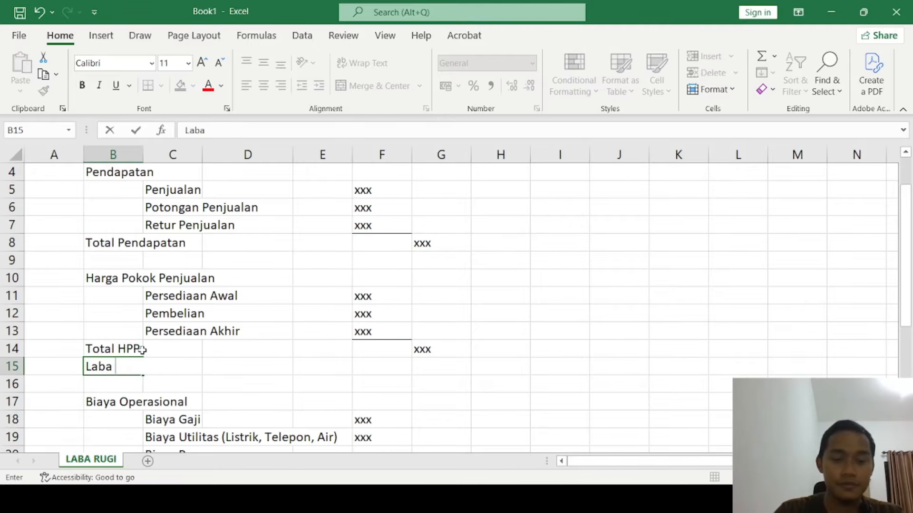
text((Rugi)()
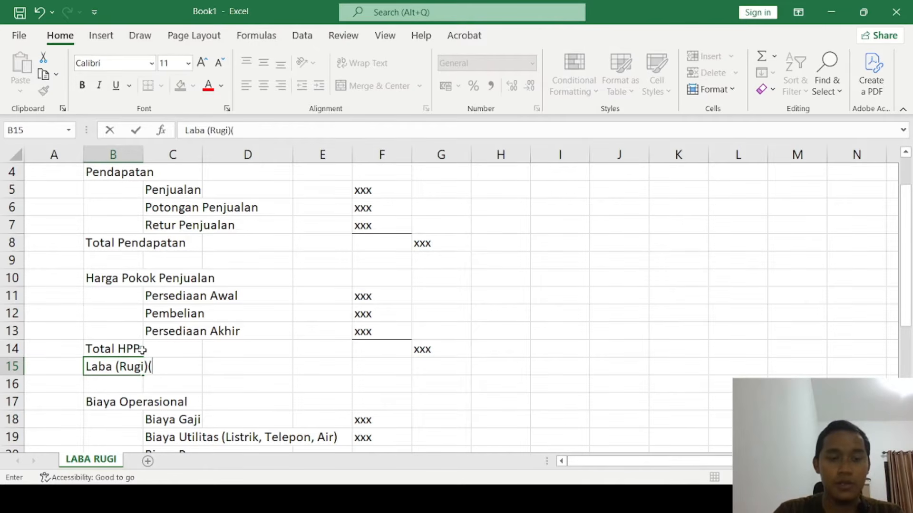
text(Kotor)
key(Right)
key(Right)
key(Right)
key(Right)
key(Right)
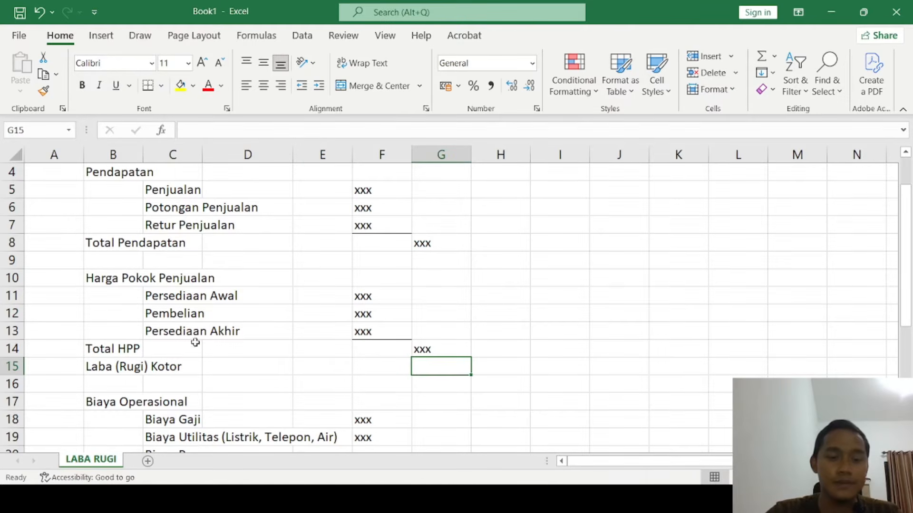
text(xxx)
click(319, 383)
- Review the statement rows from Biaya Operasional down to Laba (Rugi) Bersih
scroll(309, 333, down, 5)
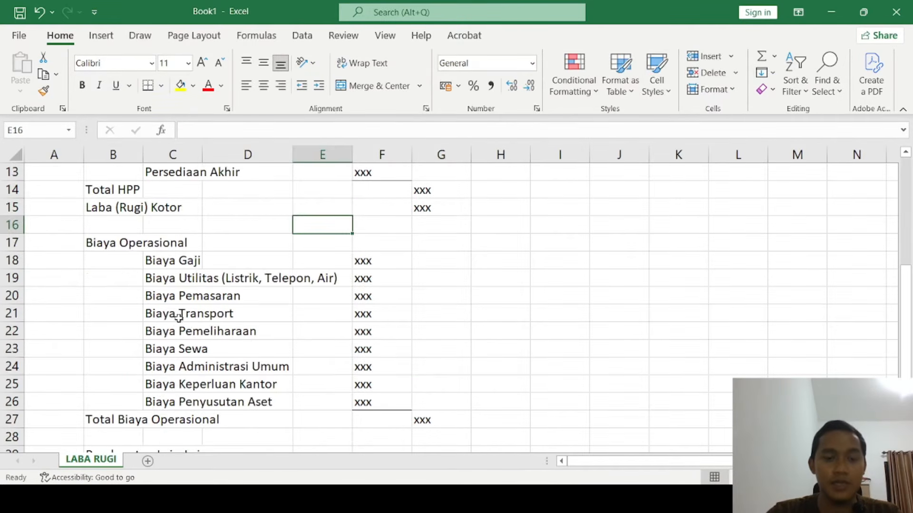
scroll(309, 318, down, 1)
click(156, 321)
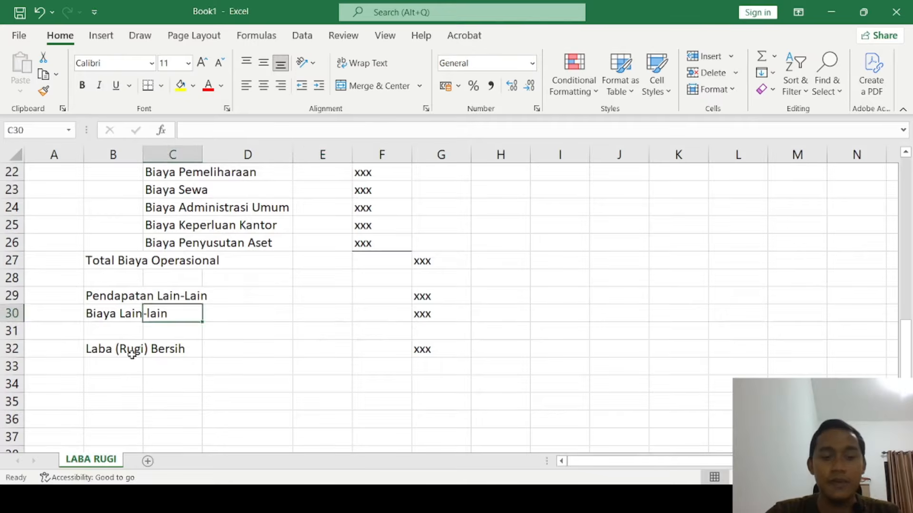
click(127, 361)
click(119, 350)
click(453, 356)
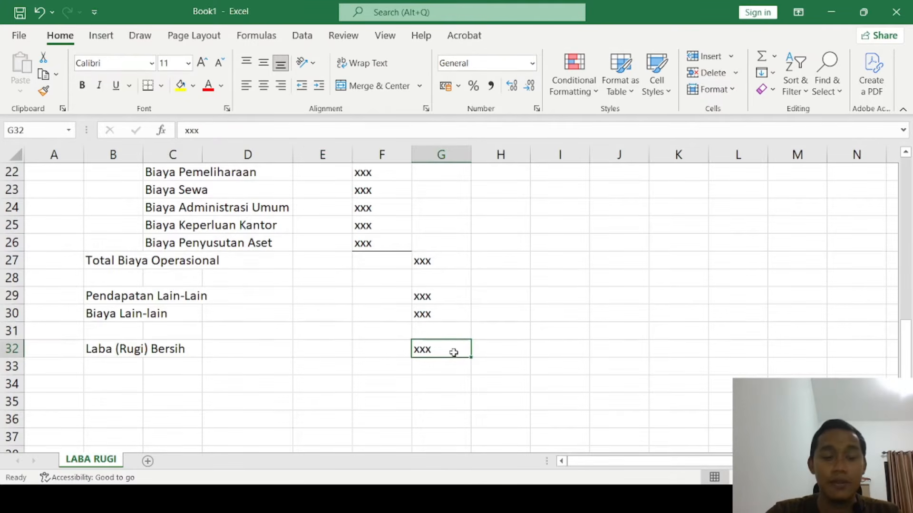
scroll(271, 309, up, 7)
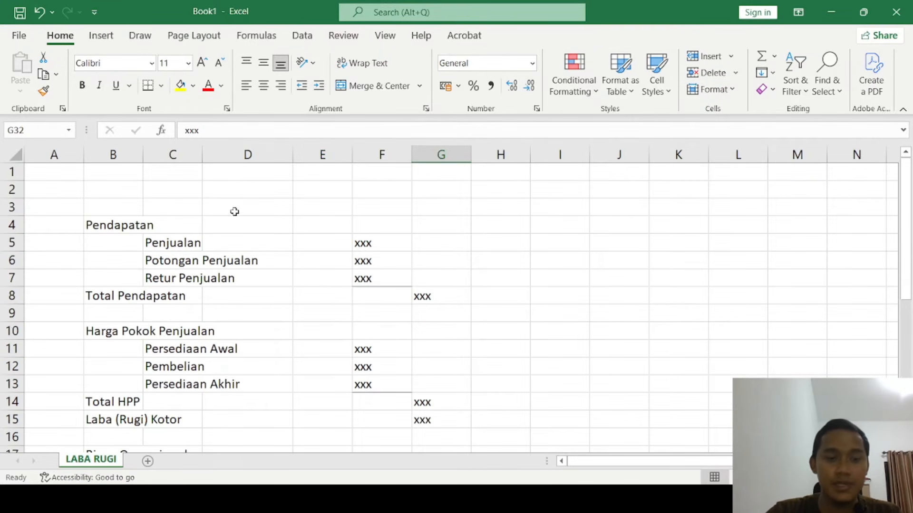
- Narrow columns A and B and widen column C to fit the Potongan Penjualan label
click(124, 224)
click(172, 228)
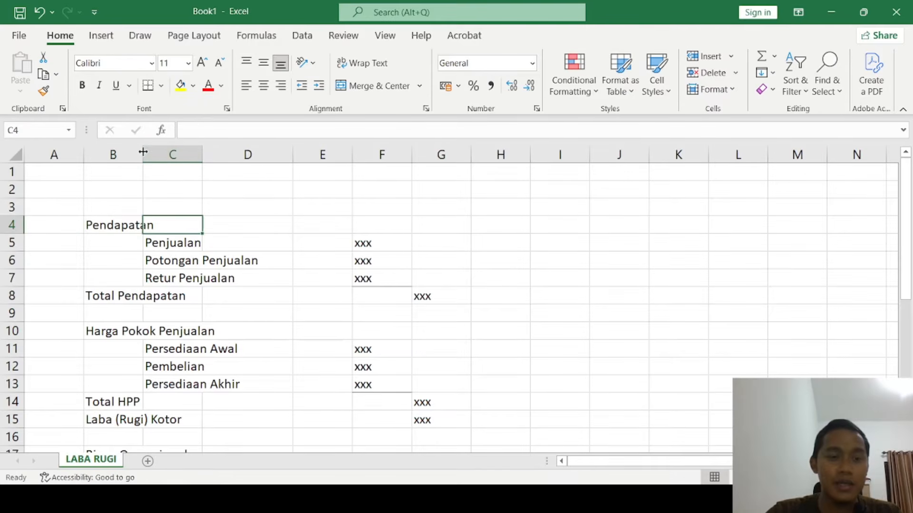
drag(116, 148, 61, 155)
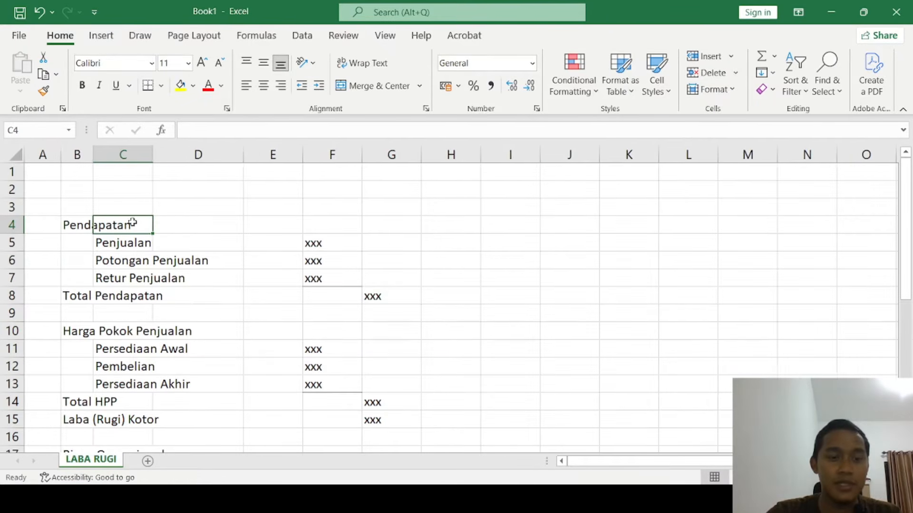
click(158, 257)
drag(154, 151, 216, 149)
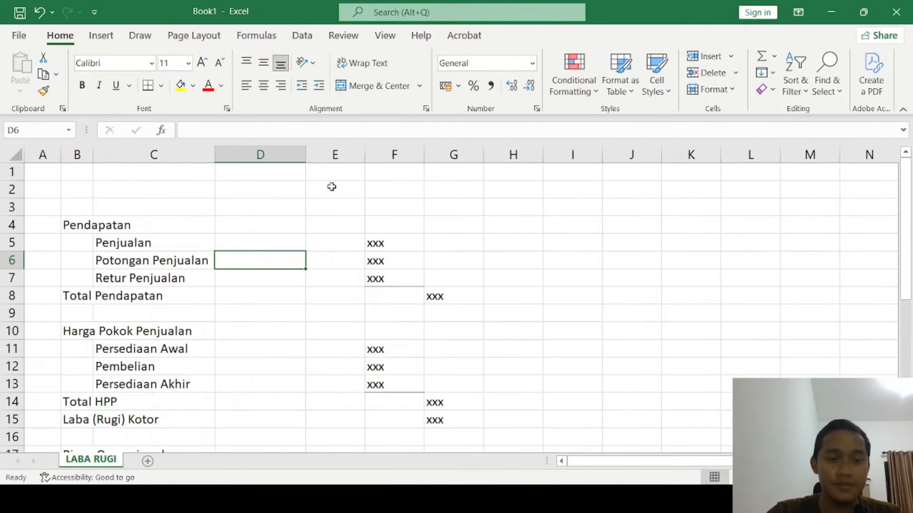
- Examine the Penjualan, Potongan Penjualan and Retur Penjualan rows and their amounts in F5:F7
scroll(286, 184, up, 3)
click(260, 155)
click(285, 242)
click(382, 245)
click(190, 244)
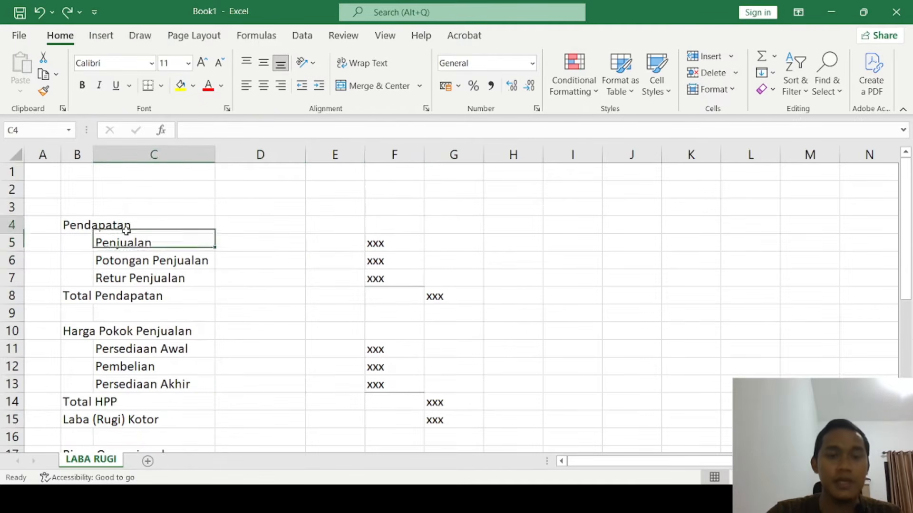
click(272, 247)
click(377, 244)
click(401, 259)
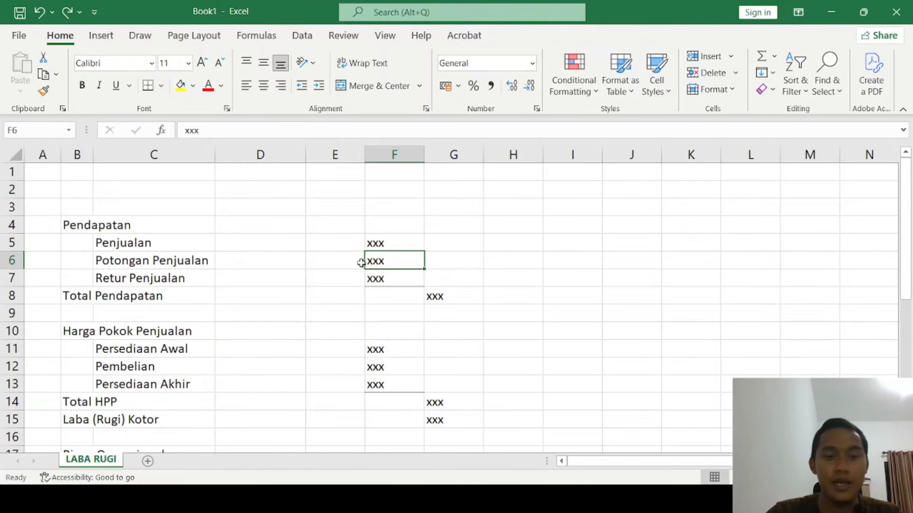
click(380, 278)
click(386, 243)
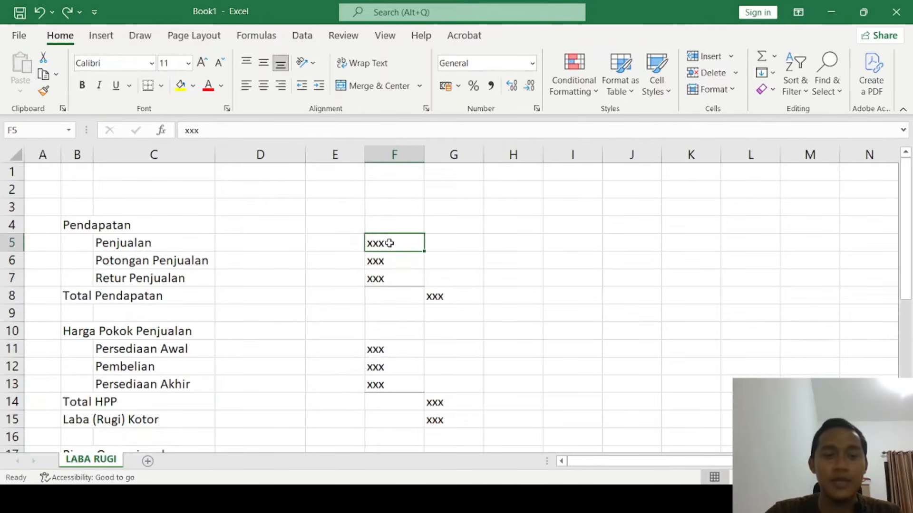
click(385, 256)
click(392, 275)
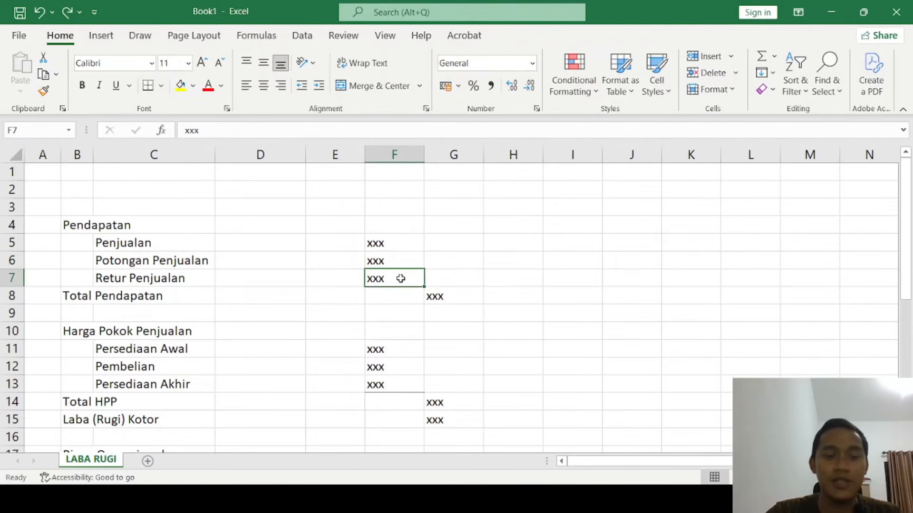
- Replace the Total Pendapatan placeholder in G8 with the formula =F5-F6-F7
click(446, 293)
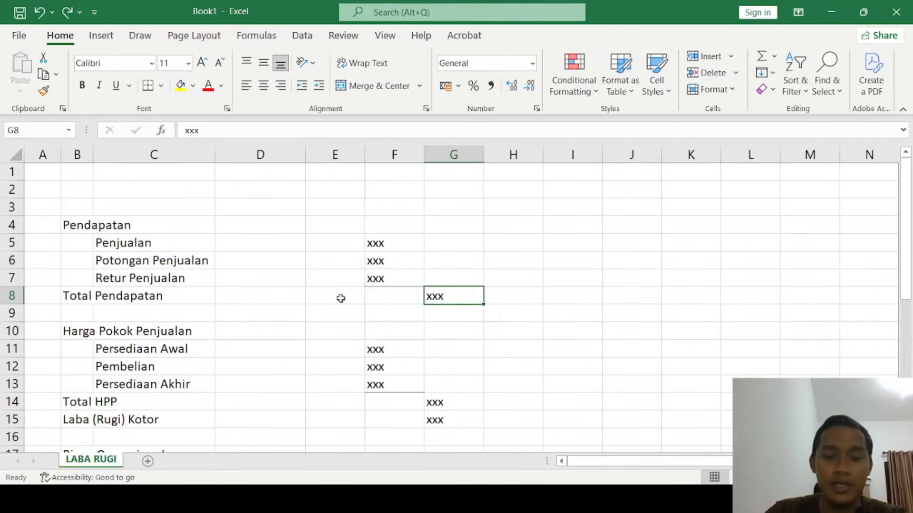
text(=)
click(379, 242)
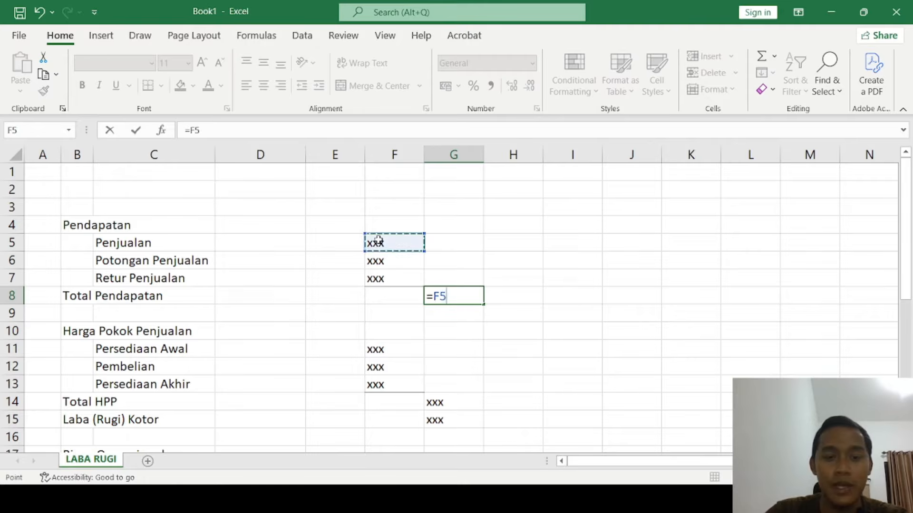
text(-)
click(388, 261)
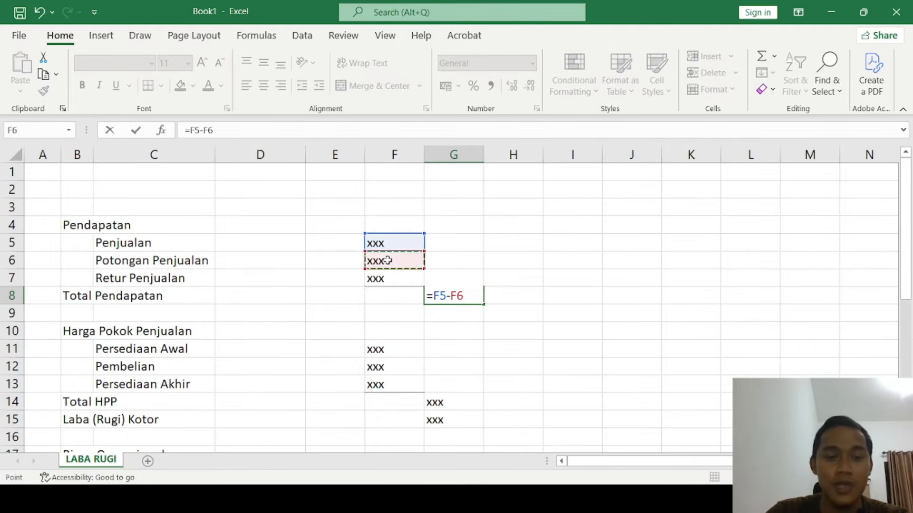
text(-)
click(385, 279)
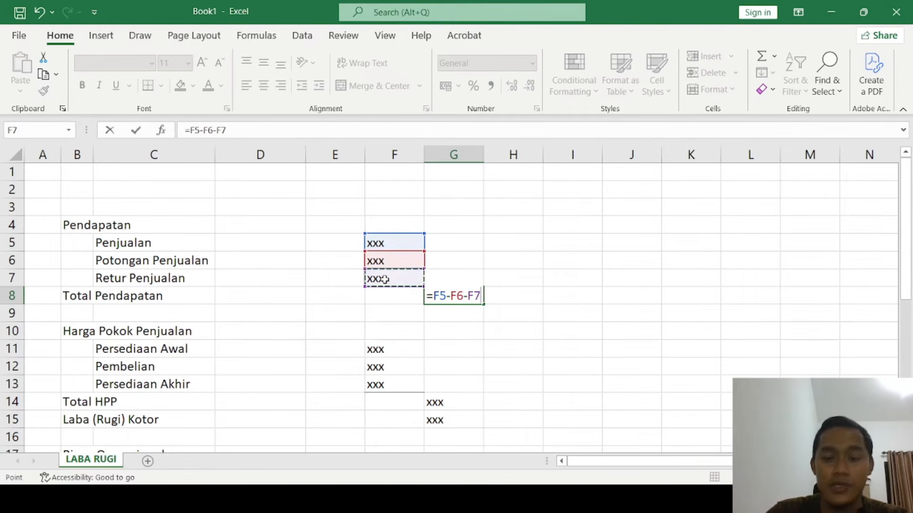
key(Return)
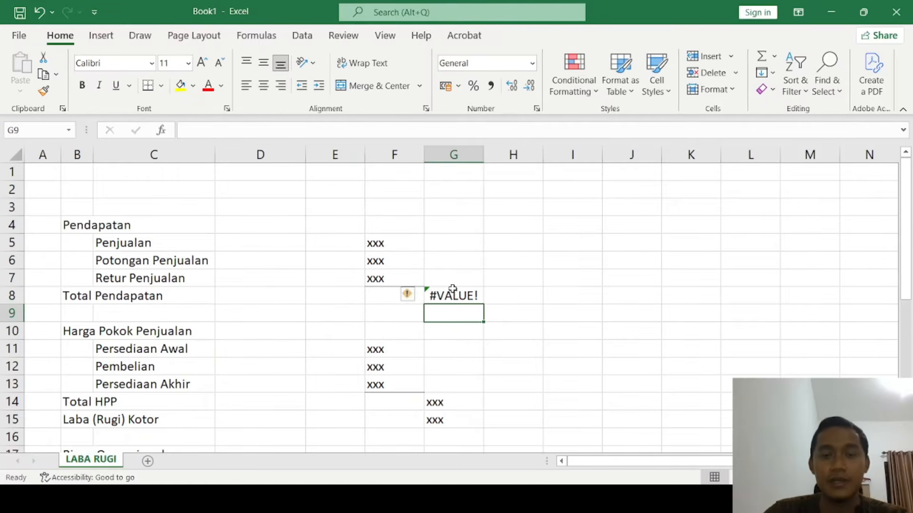
- Replace the Penjualan, Potongan Penjualan and Retur Penjualan placeholders in F5:F7 with 0
click(454, 292)
click(395, 243)
text(0)
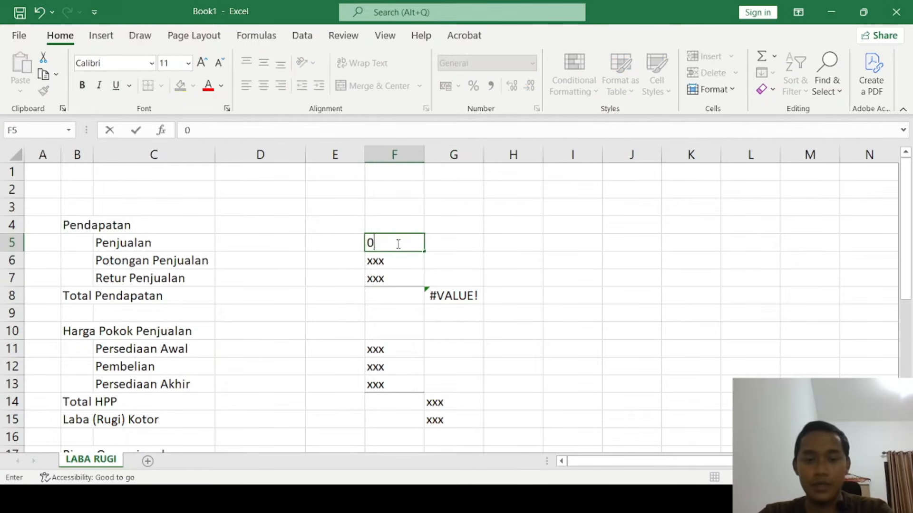
key(Return)
text(0)
key(Return)
text(0)
key(Return)
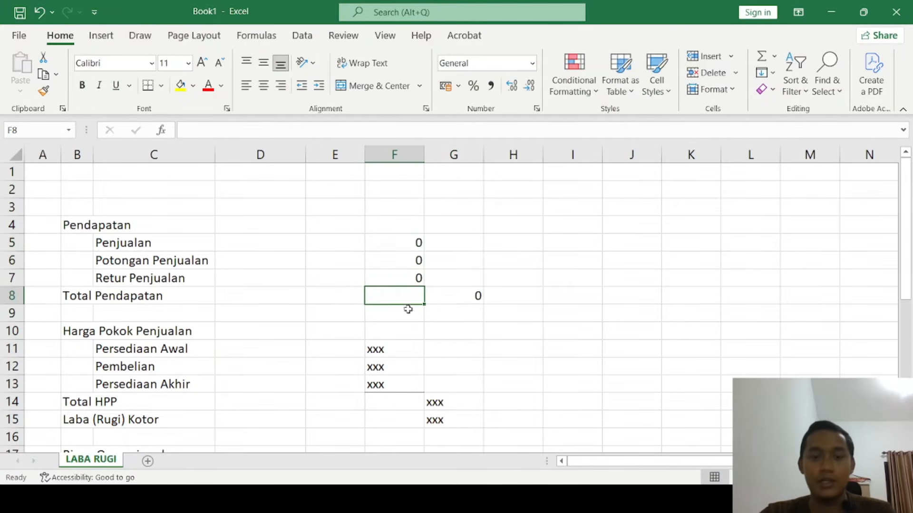
click(440, 328)
click(459, 283)
click(430, 310)
- Replace the Persediaan Awal, Pembelian and Persediaan Akhir placeholders in F11:F13 with 0
scroll(410, 290, down, 1)
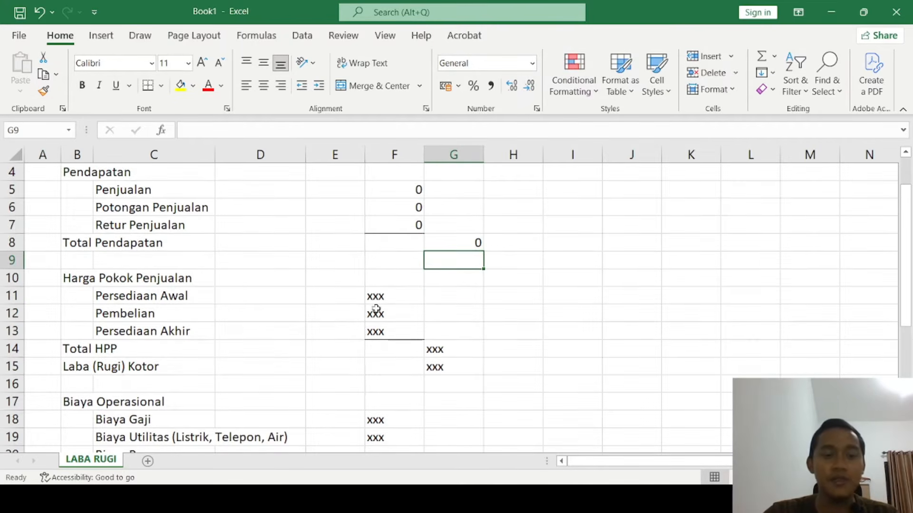
click(376, 295)
click(114, 276)
scroll(224, 257, down, 1)
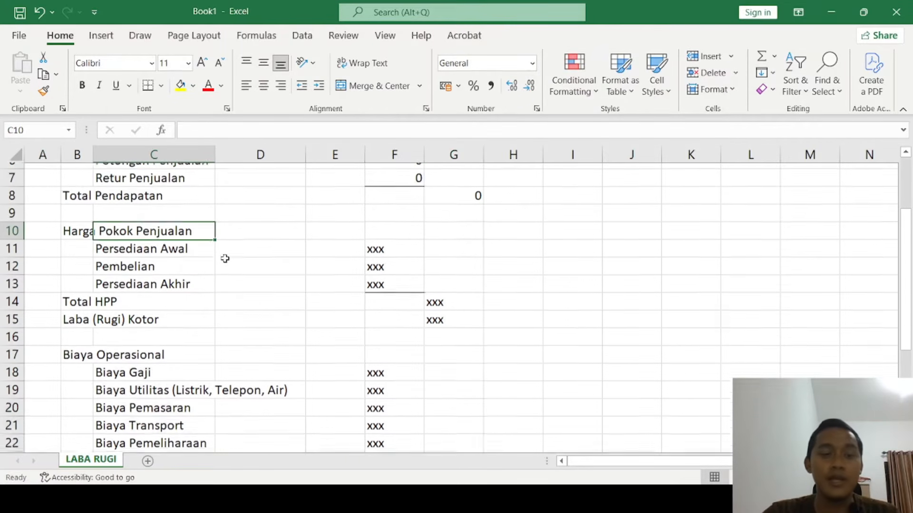
click(163, 261)
click(167, 242)
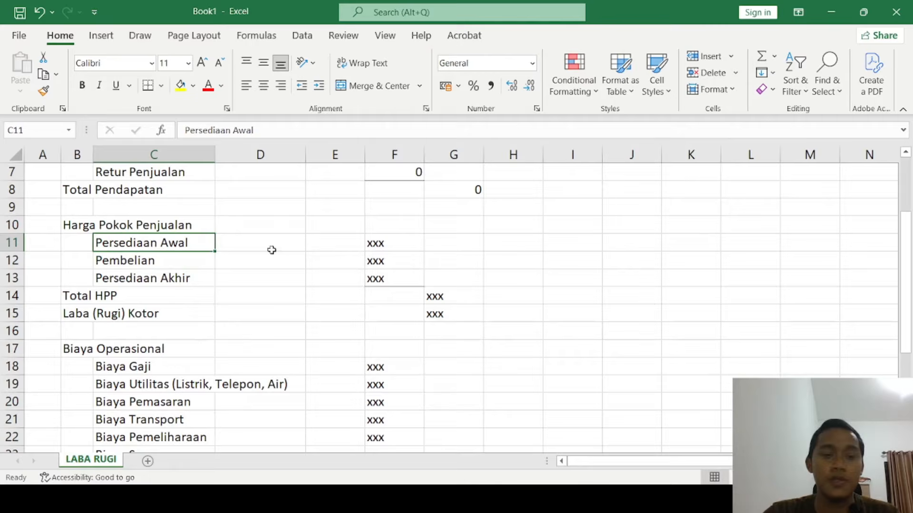
click(375, 244)
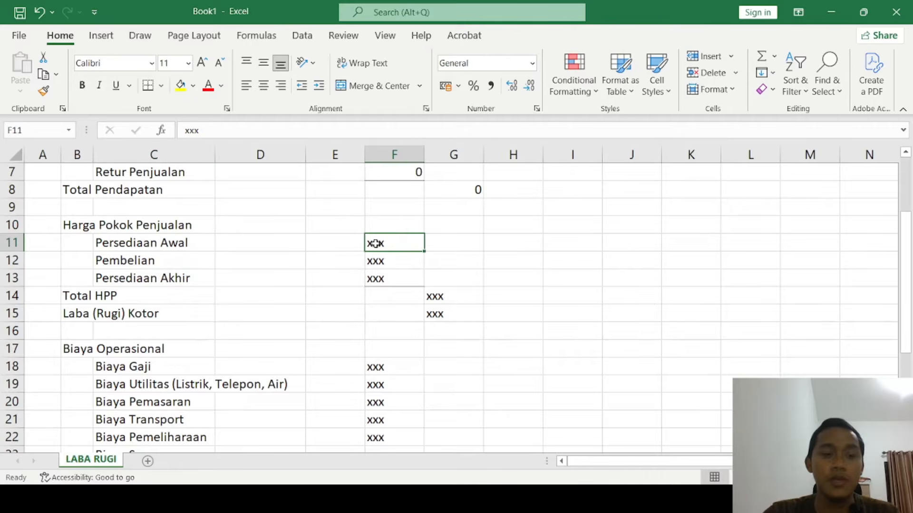
text(0)
click(400, 259)
text(0)
click(384, 276)
text(0)
click(437, 312)
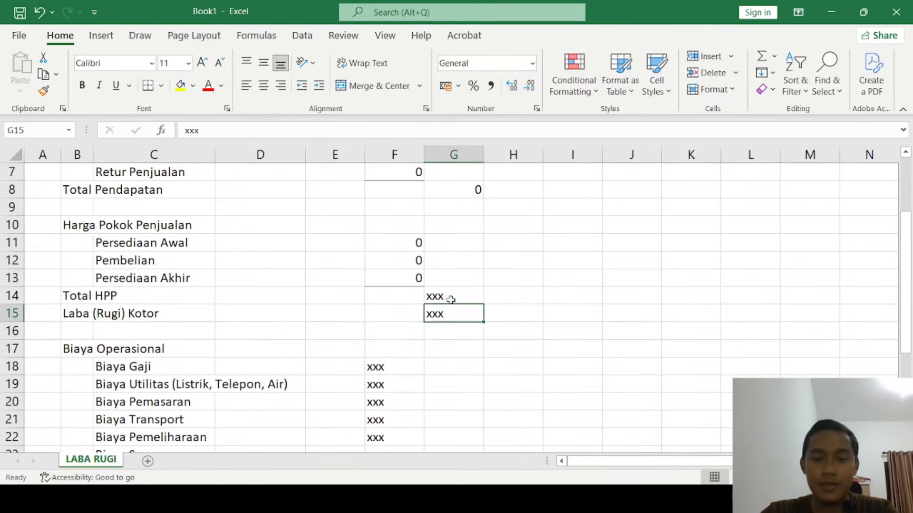
- Replace the Total HPP placeholder in G14 with the formula =F11+F12-F13
click(451, 299)
text(=)
click(402, 242)
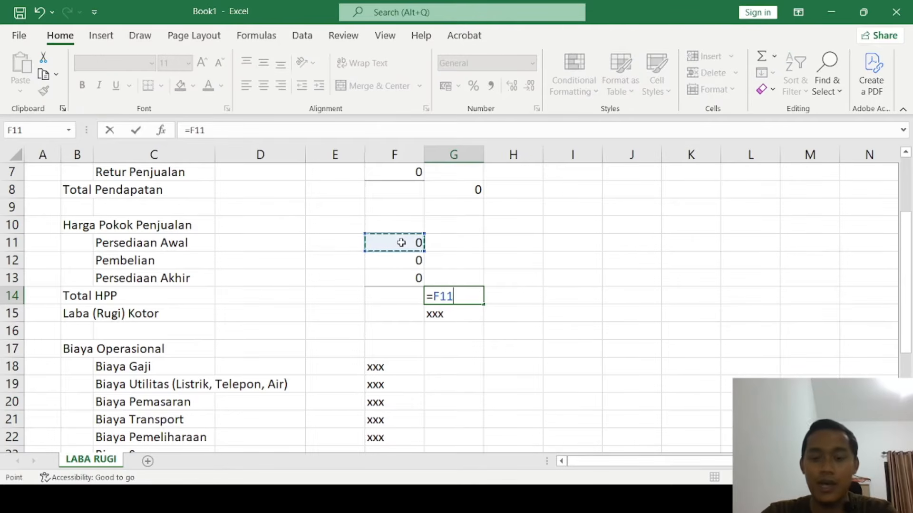
text(+)
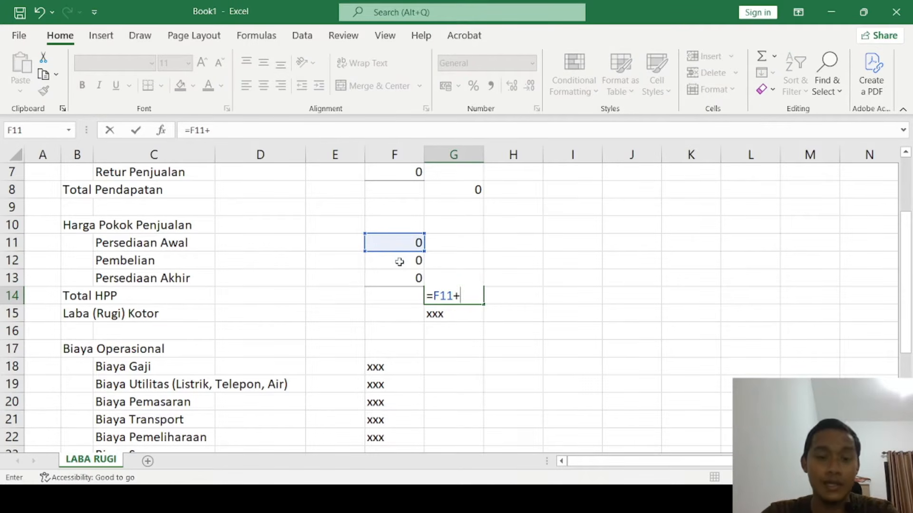
click(399, 261)
text(-)
click(393, 279)
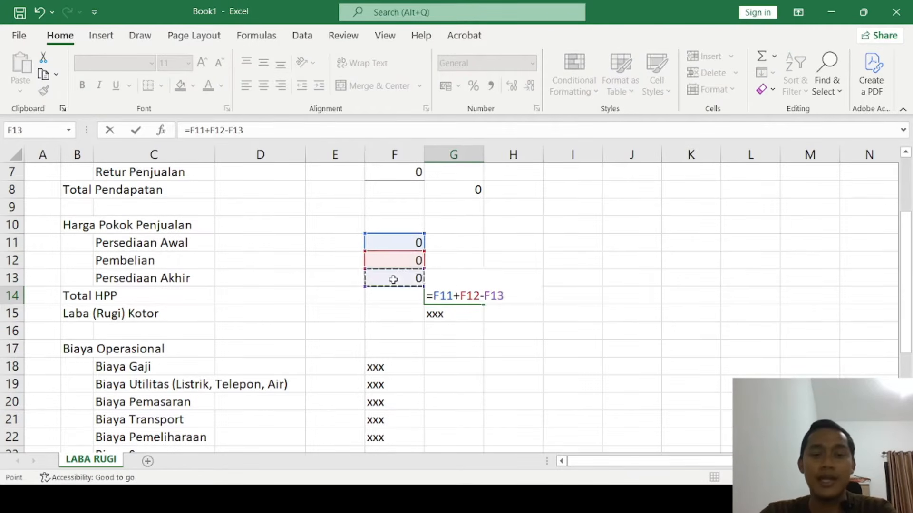
key(Return)
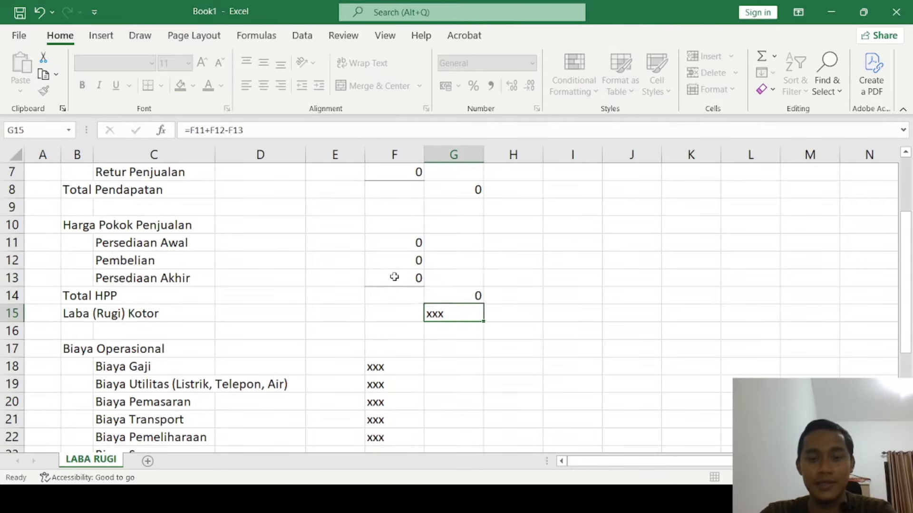
click(437, 290)
- Replace the Laba (Rugi) Kotor placeholder in G15 with the formula =G8-G14
click(90, 314)
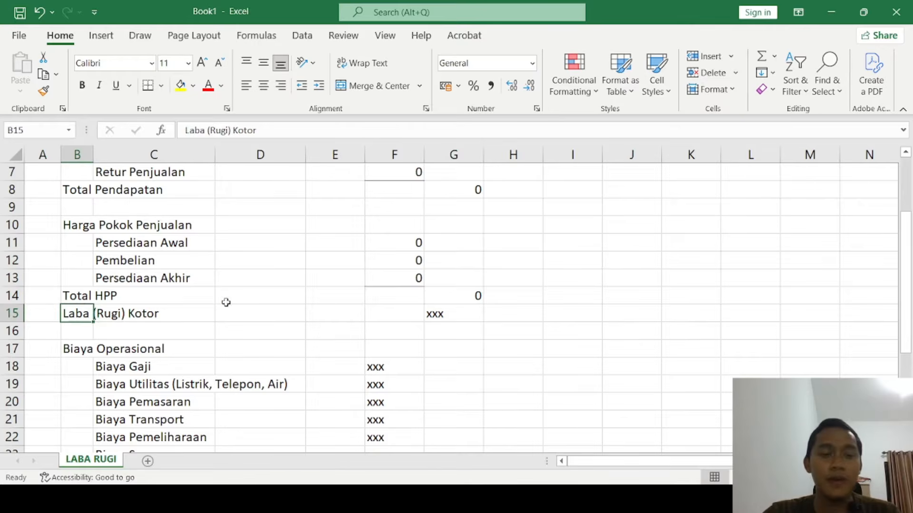
scroll(266, 300, up, 1)
click(457, 364)
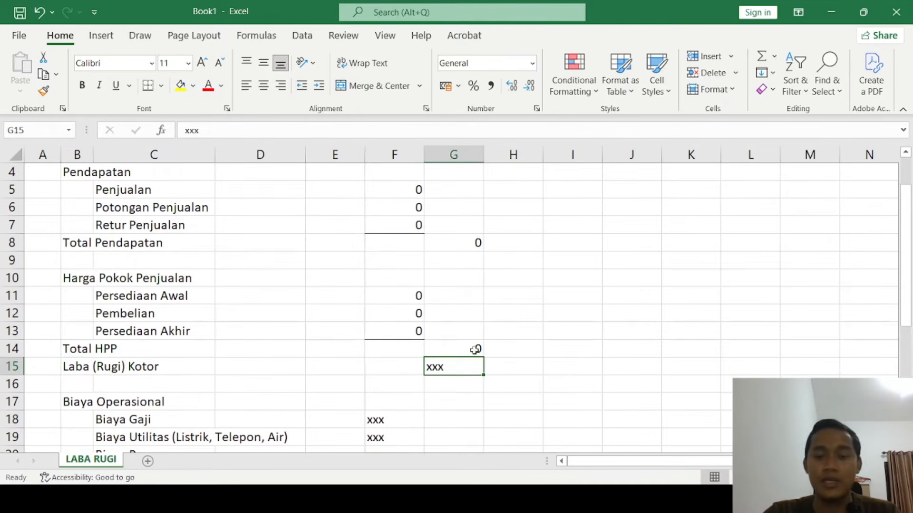
text(=)
click(451, 246)
text(-)
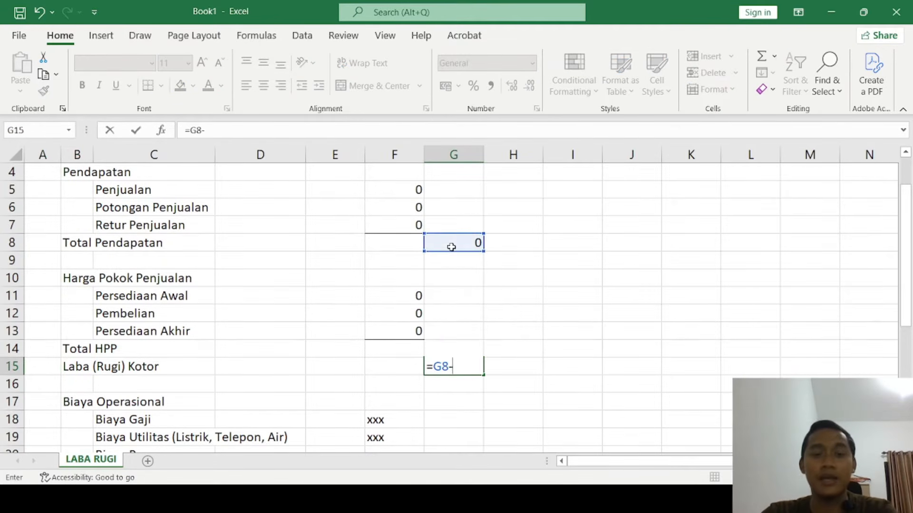
click(411, 346)
key(Right)
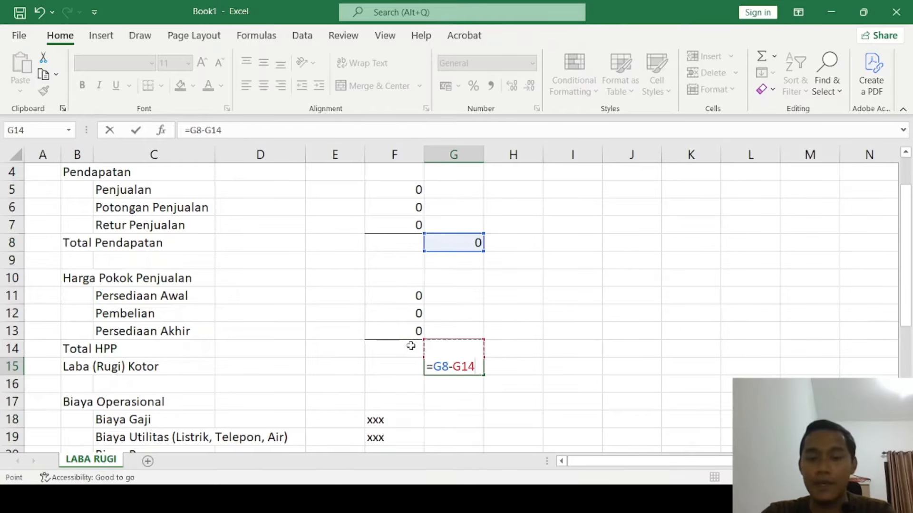
key(Return)
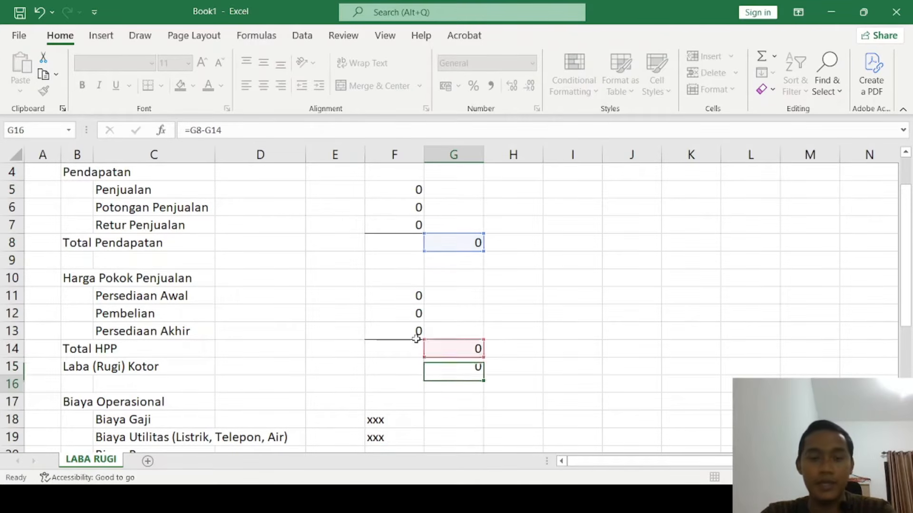
- Add a bottom border to the Total HPP amount in G14
scroll(246, 277, down, 1)
click(470, 298)
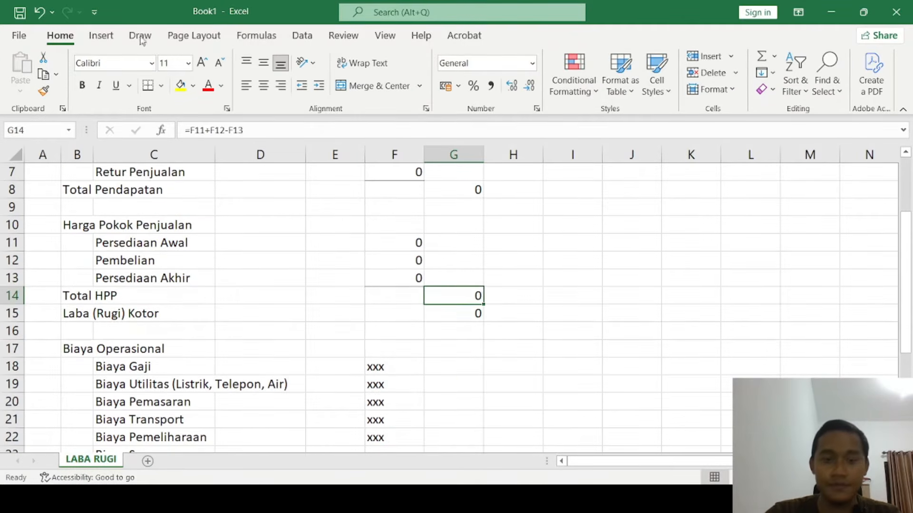
click(332, 291)
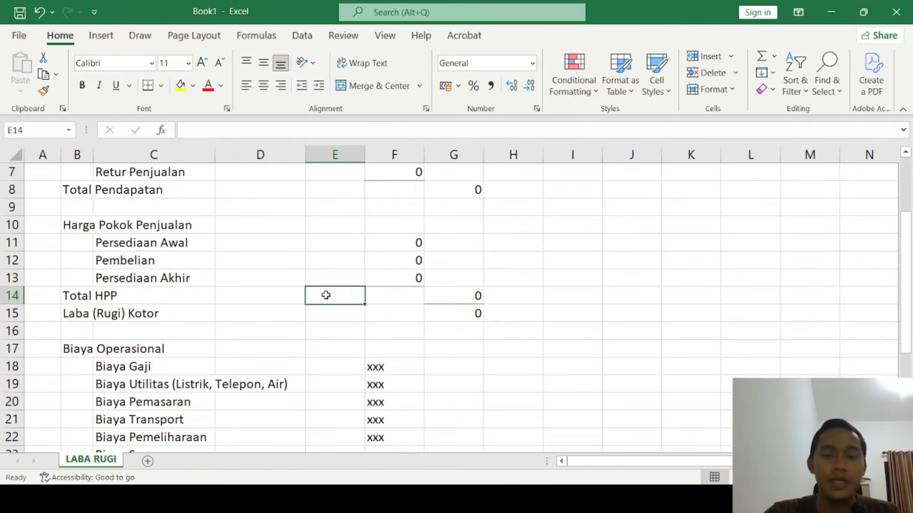
click(347, 310)
click(460, 314)
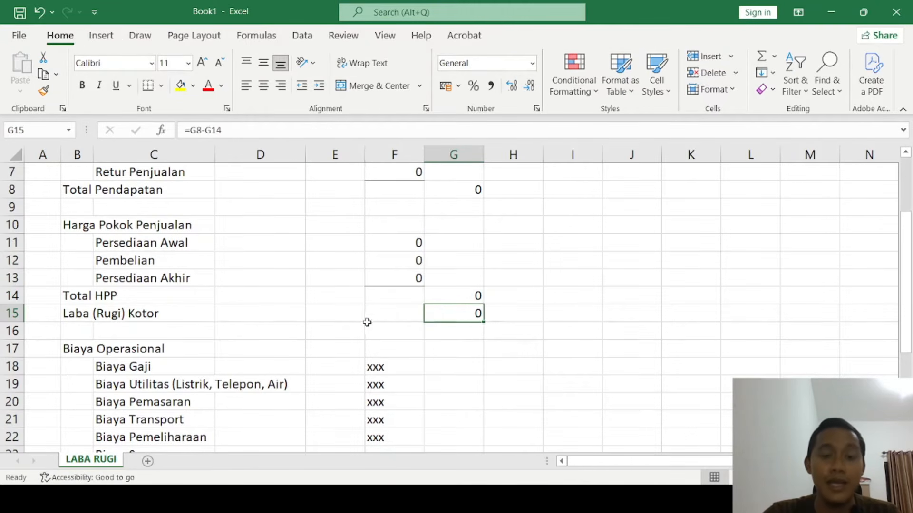
- Replace the Biaya Gaji placeholder in F18 with 0
scroll(414, 314, down, 2)
scroll(413, 314, up, 1)
scroll(414, 314, down, 2)
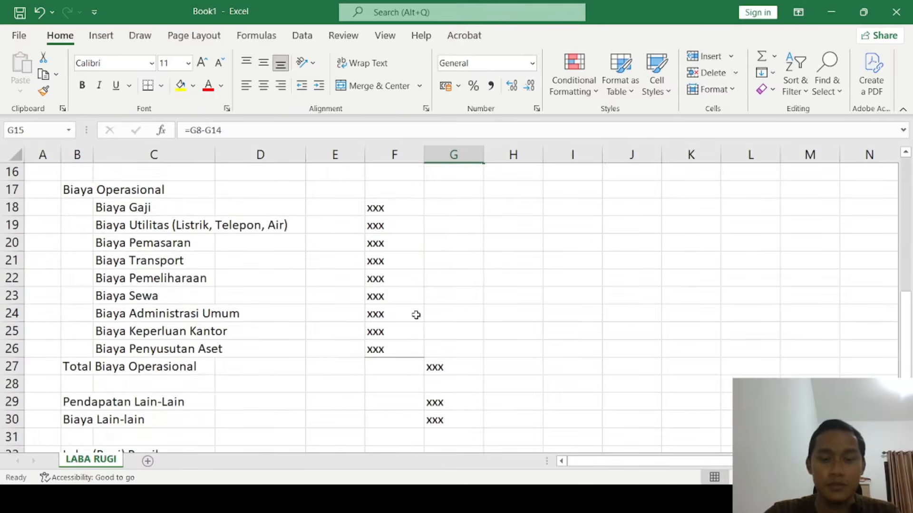
scroll(411, 311, up, 1)
click(394, 256)
text(0)
click(401, 299)
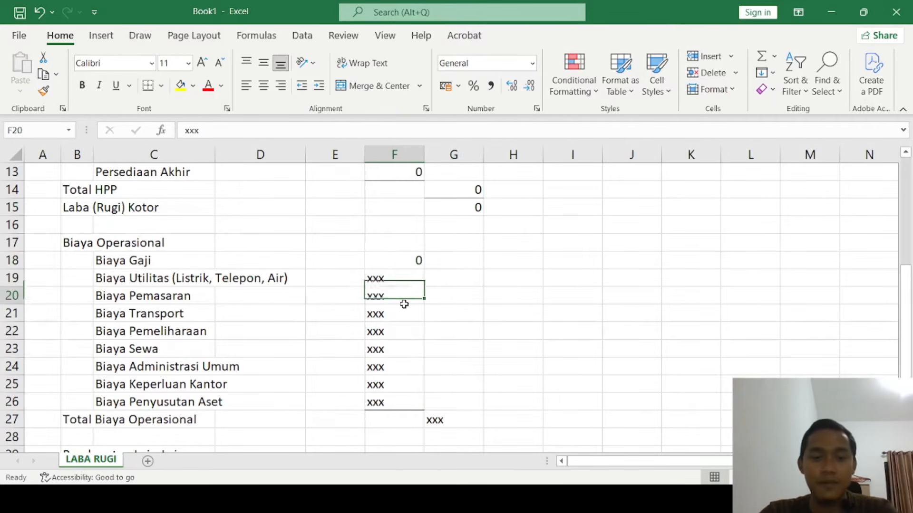
- Copy the Biaya Gaji amount into the remaining Biaya Operasional rows, F19:F26
click(394, 264)
key(ctrl+c)
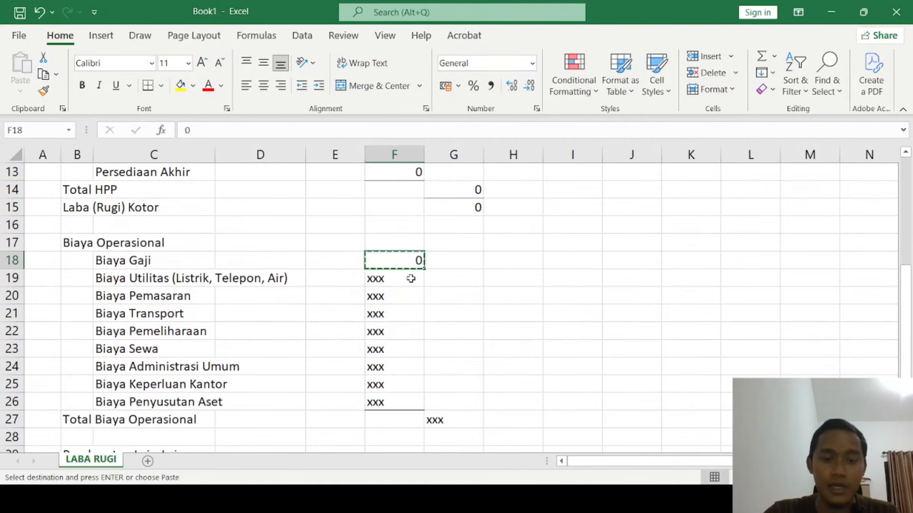
drag(409, 277, 410, 377)
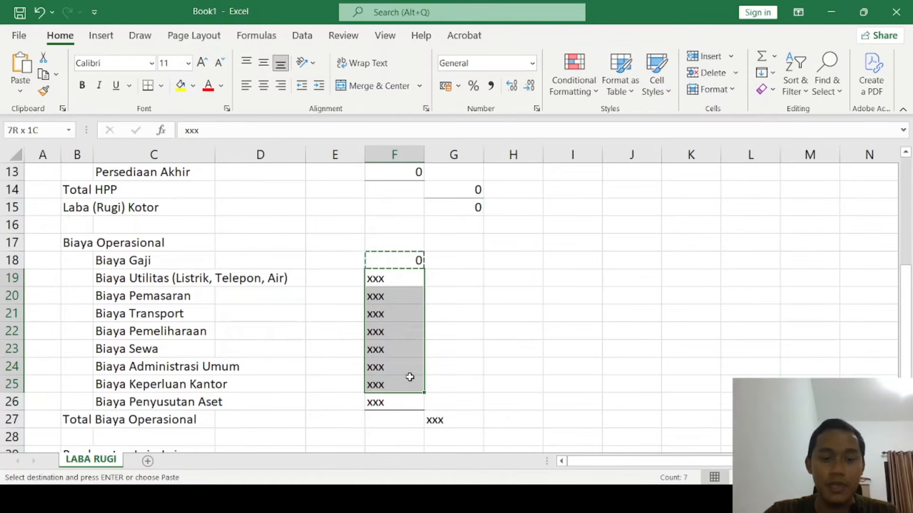
key(ctrl+v)
click(404, 398)
key(Return)
click(416, 330)
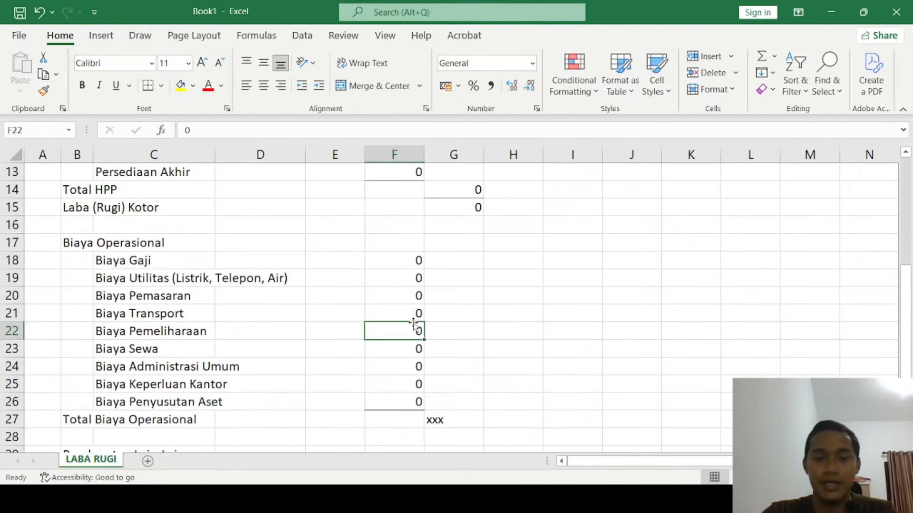
click(414, 226)
click(411, 278)
- Replace the Total Biaya Operasional placeholder in G27 with the formula =SUM(F18:F26)
click(449, 420)
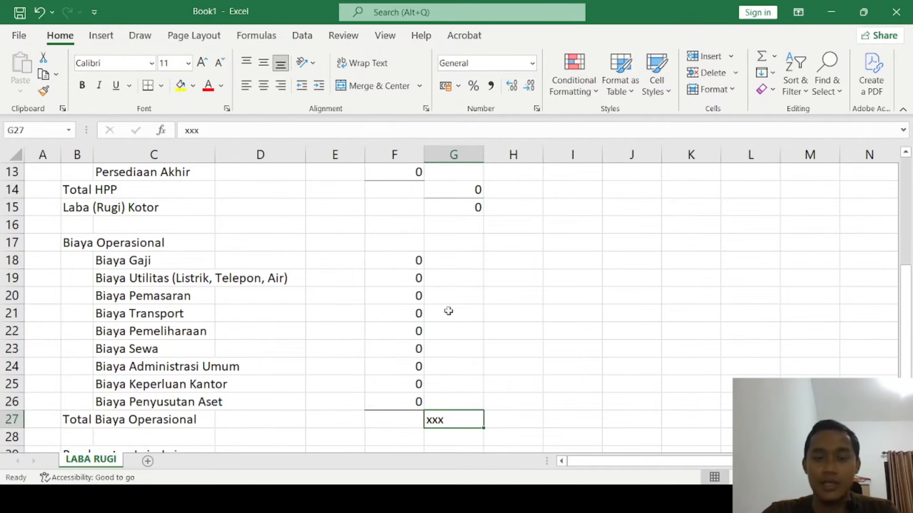
click(761, 56)
click(414, 260)
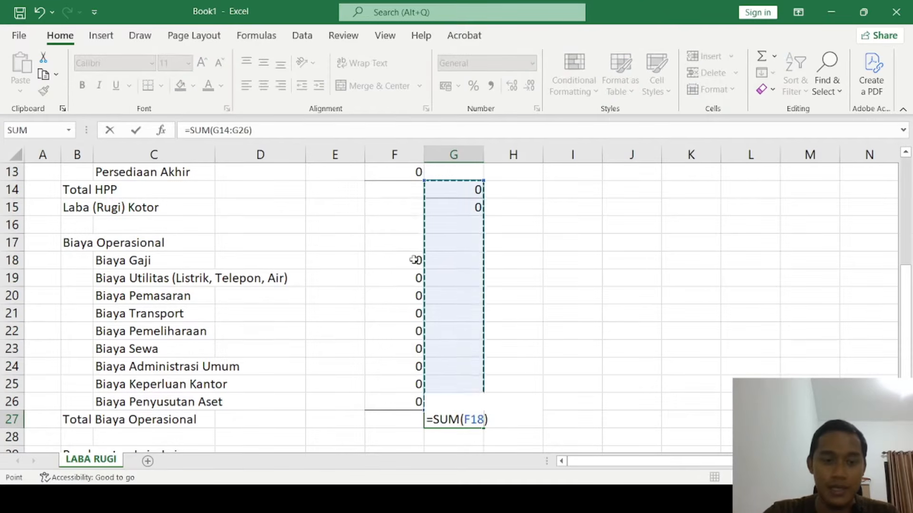
drag(414, 260, 408, 397)
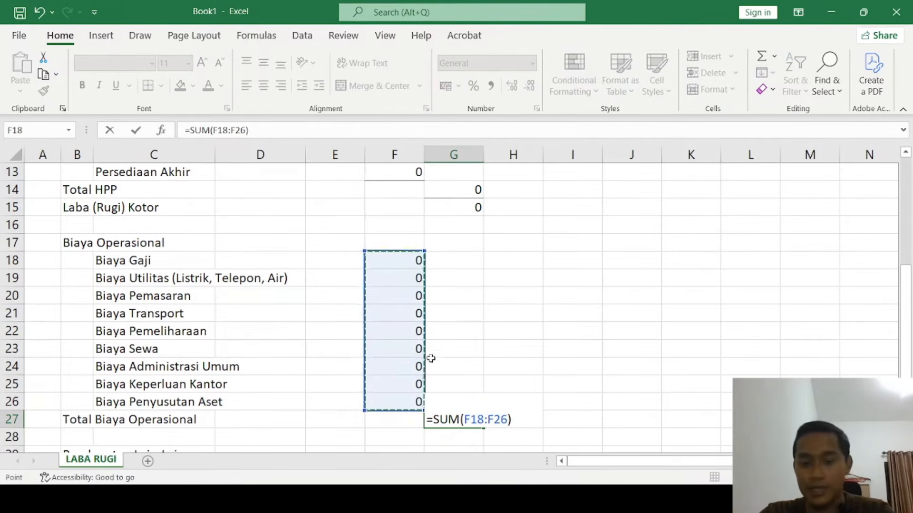
key(Return)
- Add a bottom border to the Total Biaya Operasional amount in G27
scroll(477, 289, down, 2)
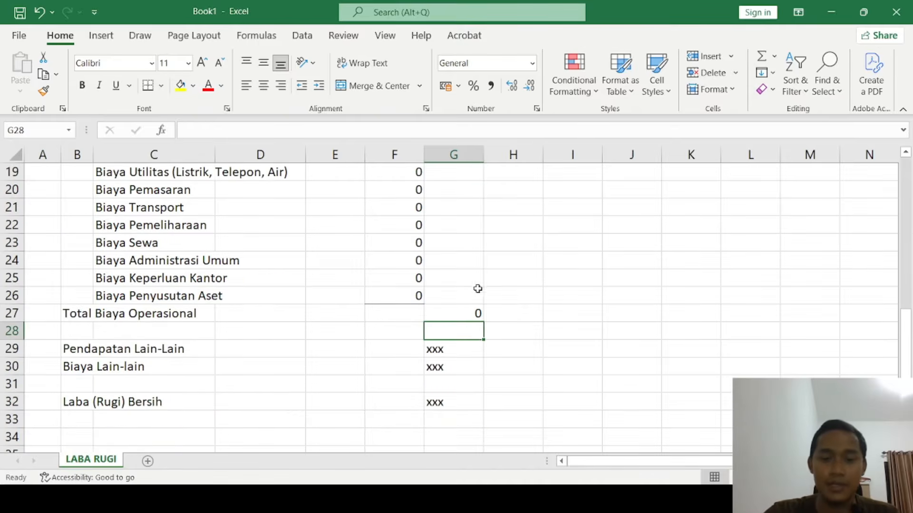
key(Up)
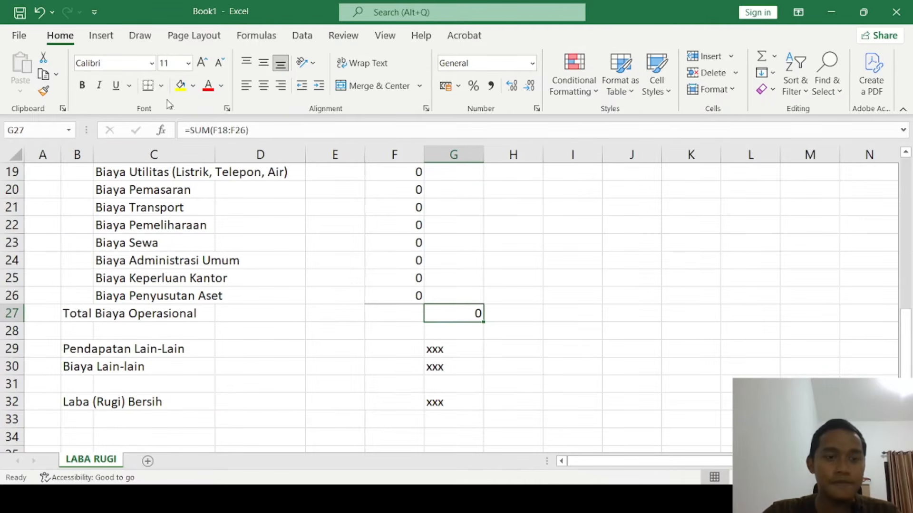
click(335, 335)
click(426, 331)
- Replace the Pendapatan Lain-Lain and Biaya Lain-lain placeholders in G29 and G30 with 0
click(442, 349)
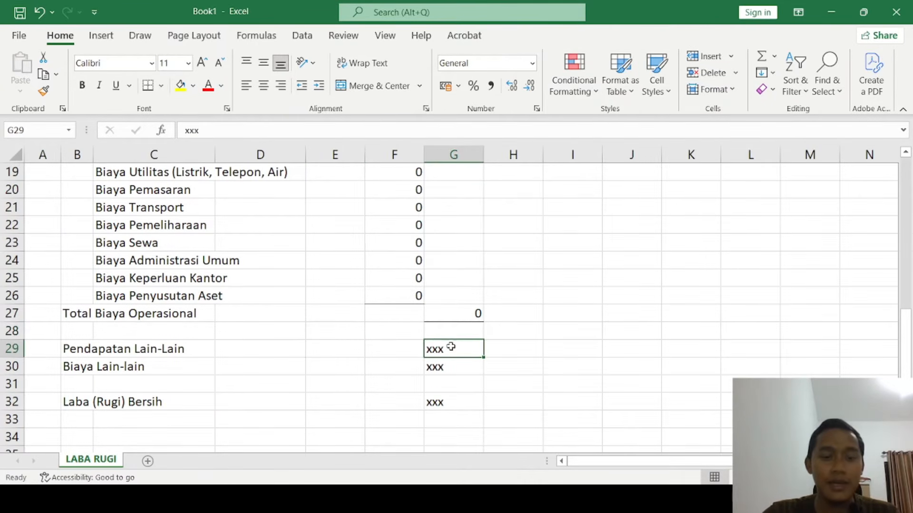
click(67, 347)
click(151, 361)
click(166, 351)
click(303, 356)
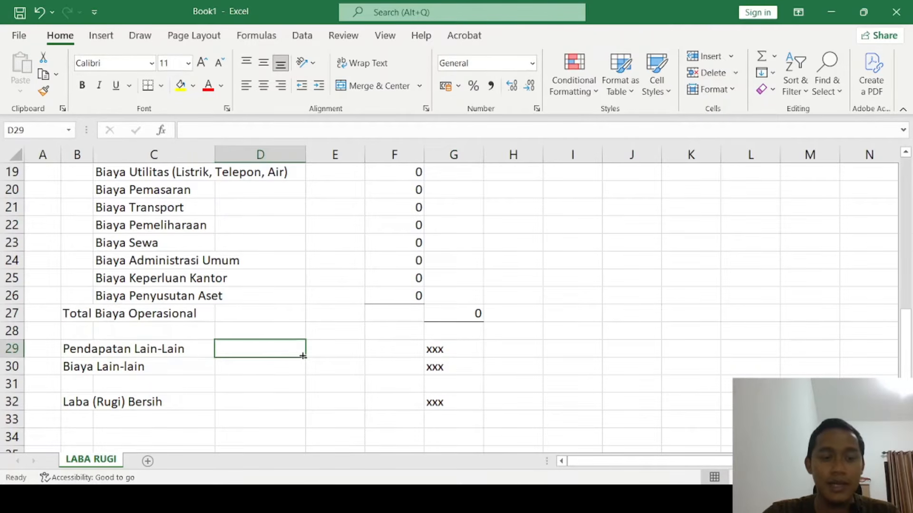
click(445, 351)
double_click(445, 353)
key(BackSpace)
key(BackSpace)
key(BackSpace)
text(0)
click(445, 369)
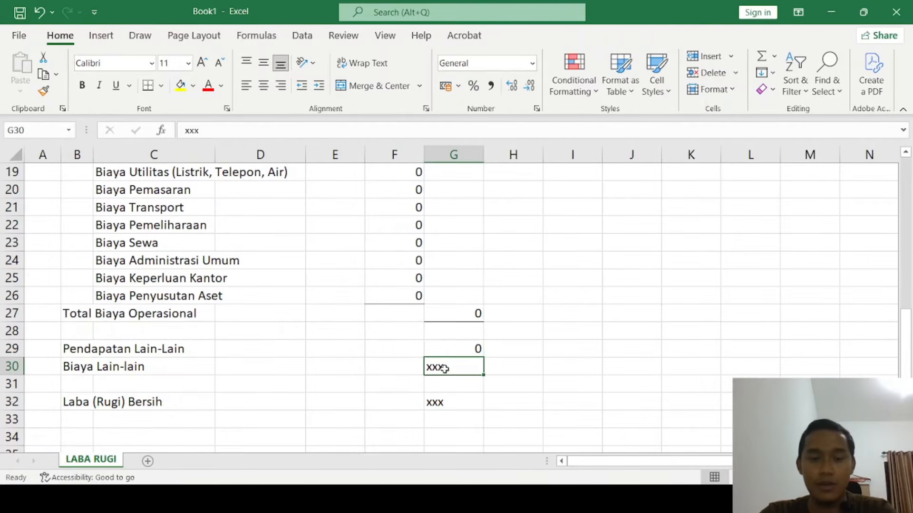
text(0)
key(Return)
- Replace the Laba (Rugi) Bersih placeholder in G32 with the formula =G15-G27+G29-G30
click(448, 402)
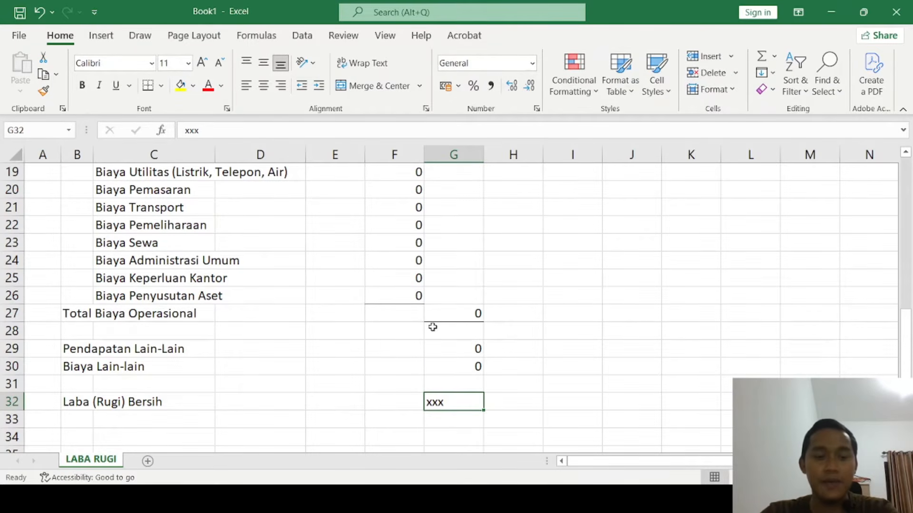
text(=)
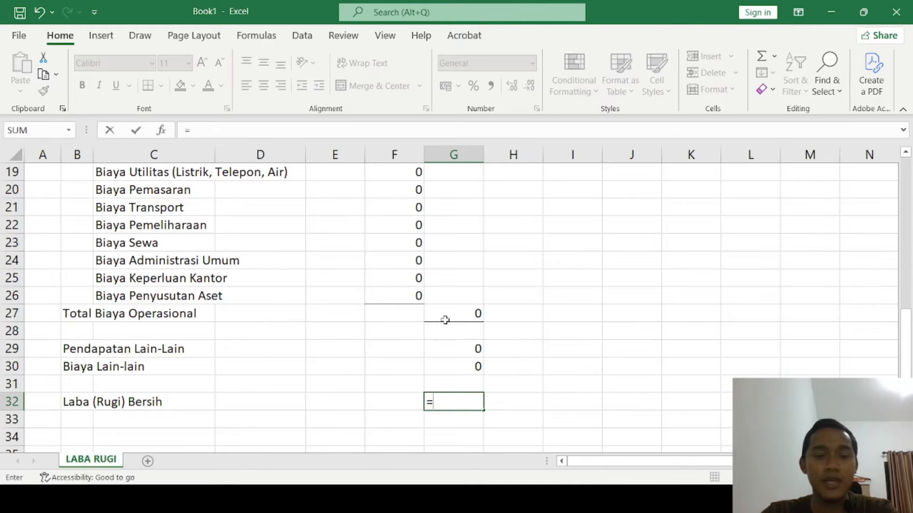
click(454, 314)
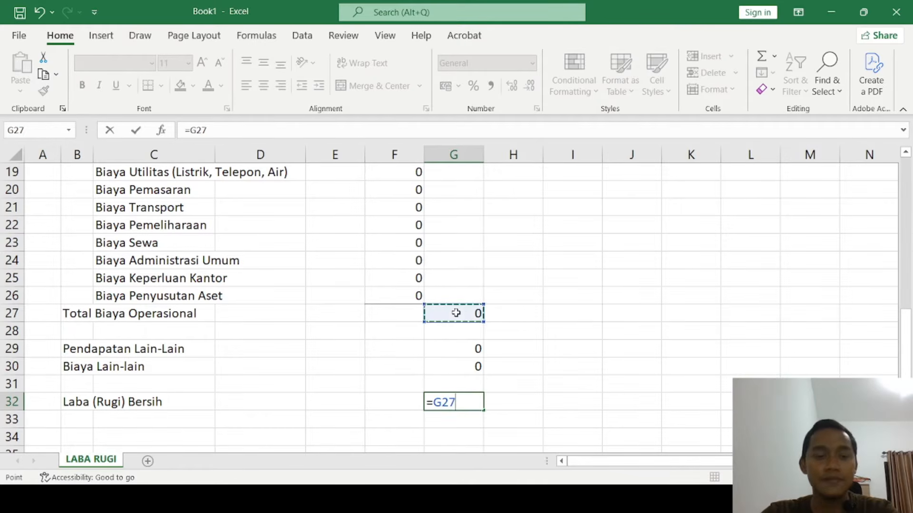
scroll(474, 280, up, 2)
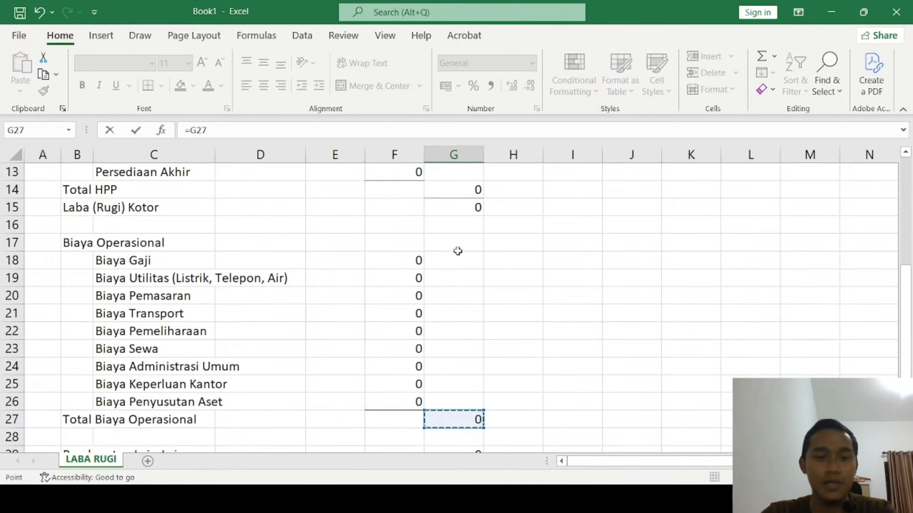
click(456, 209)
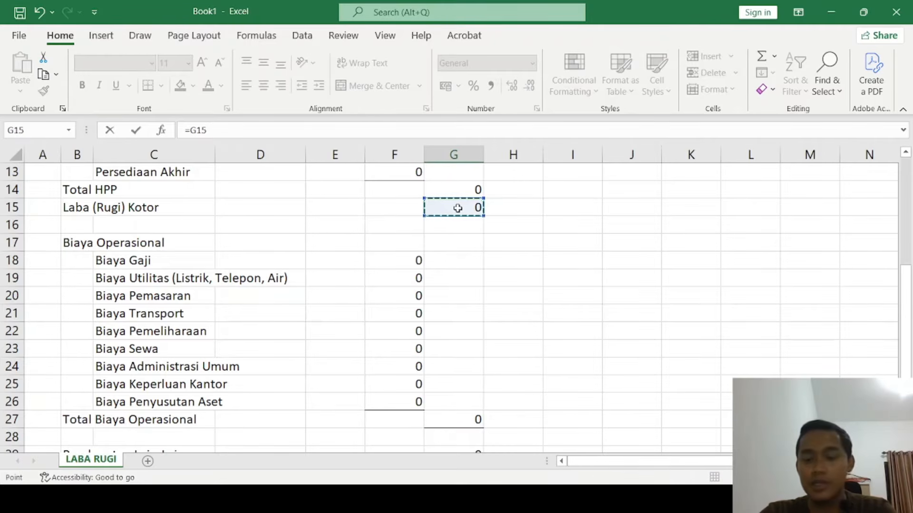
text(-)
scroll(481, 328, down, 2)
click(467, 312)
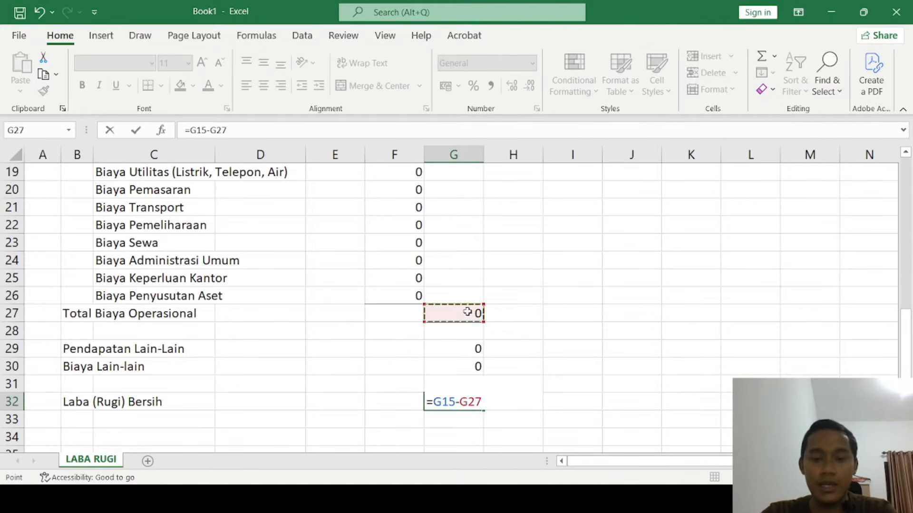
text(+)
click(462, 349)
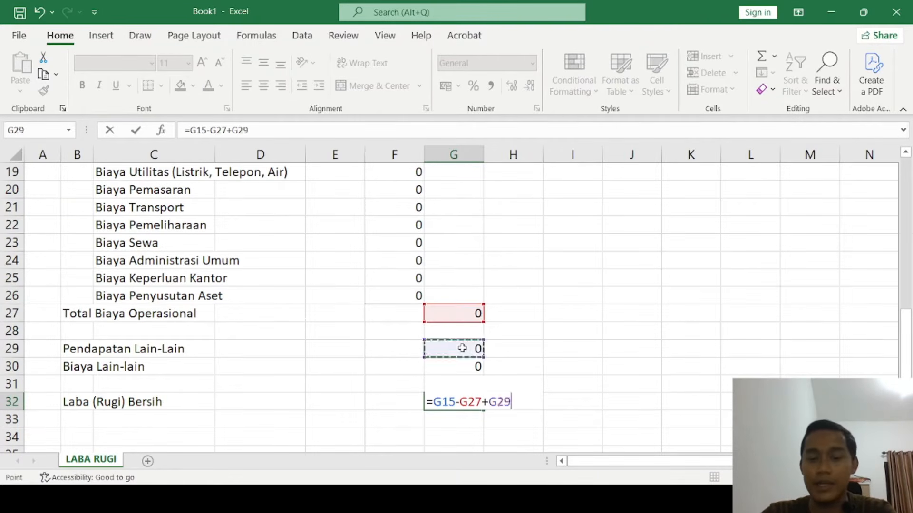
text(-)
click(451, 369)
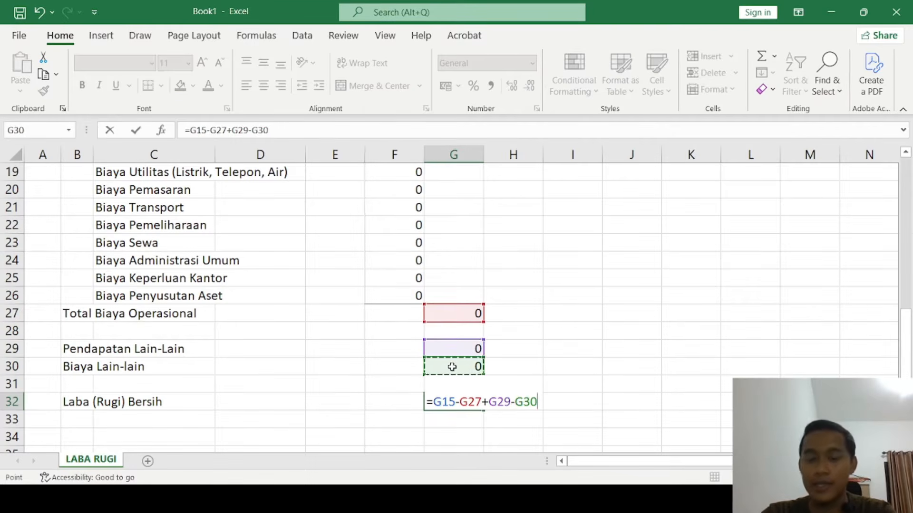
key(Return)
- Add a bottom border to the Biaya Lain-lain amount in G30
click(201, 395)
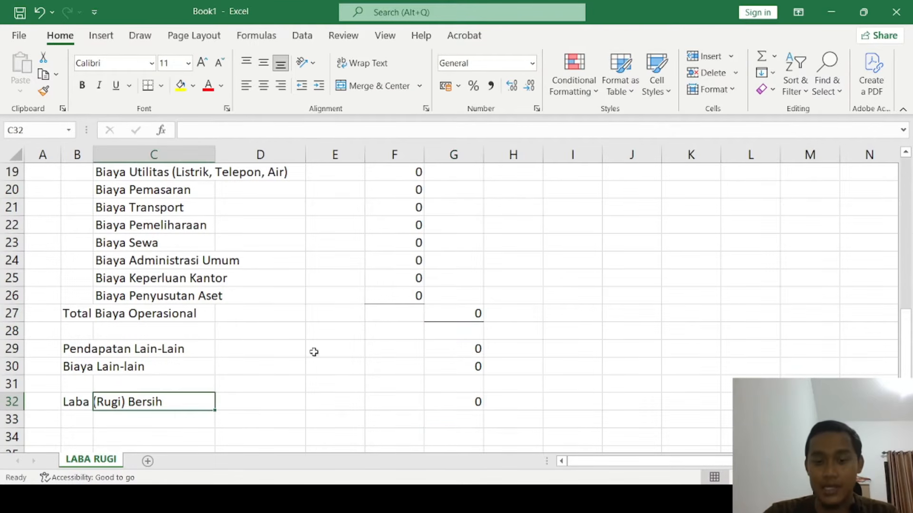
click(378, 351)
click(440, 367)
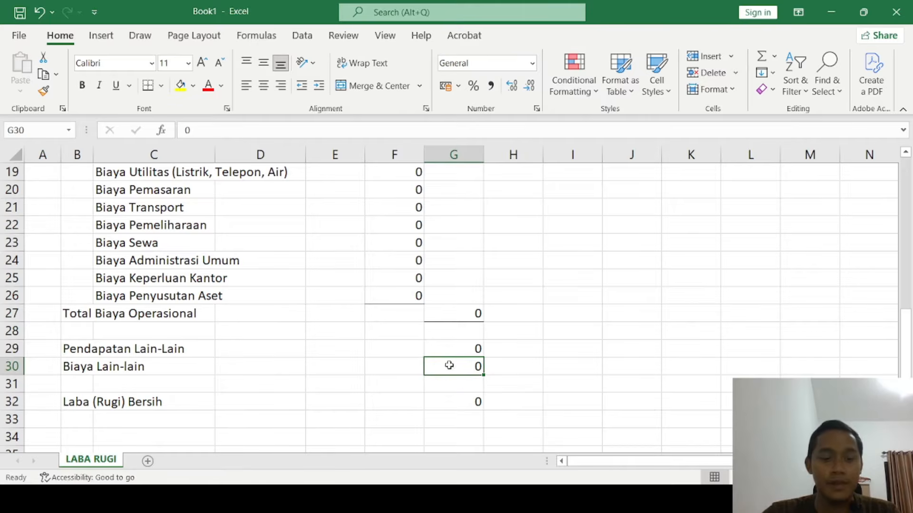
click(148, 85)
click(358, 309)
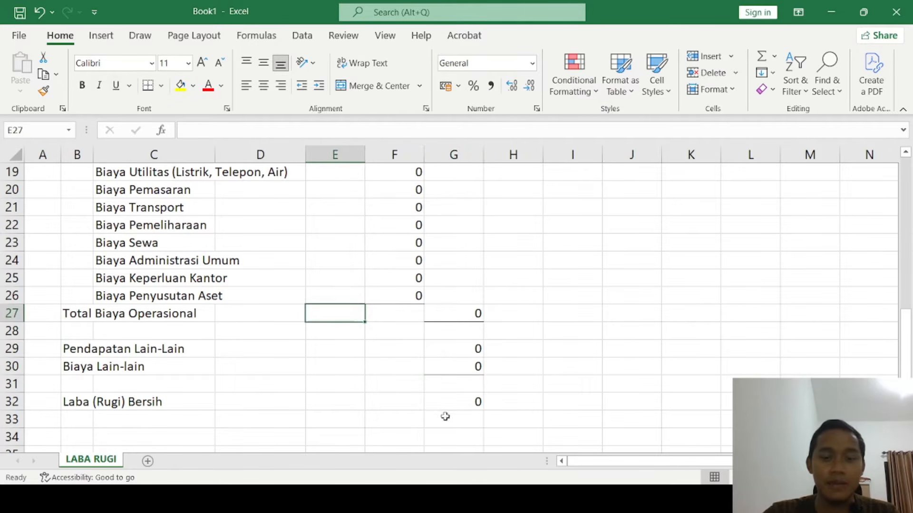
- Make the Laba (Rugi) Bersih row bold across B32:G32
click(453, 405)
click(304, 315)
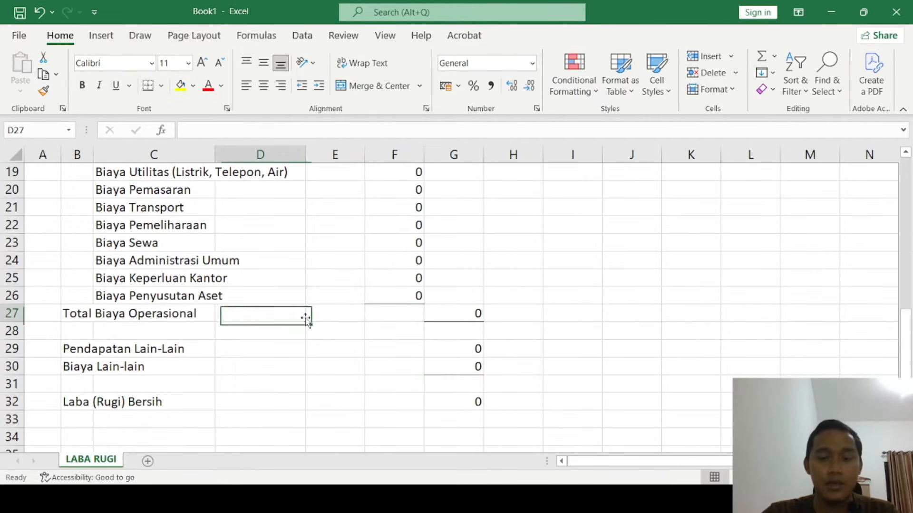
click(474, 388)
click(473, 403)
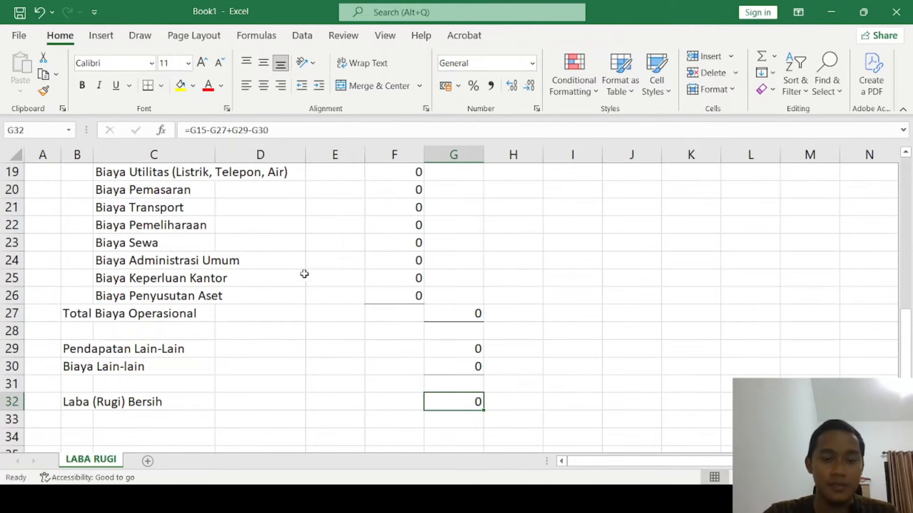
drag(81, 408, 444, 400)
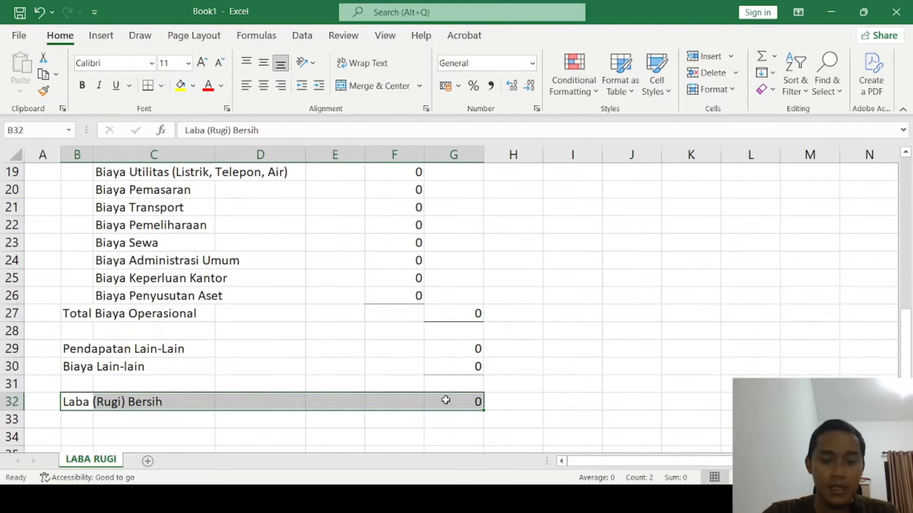
key(ctrl+b)
click(316, 293)
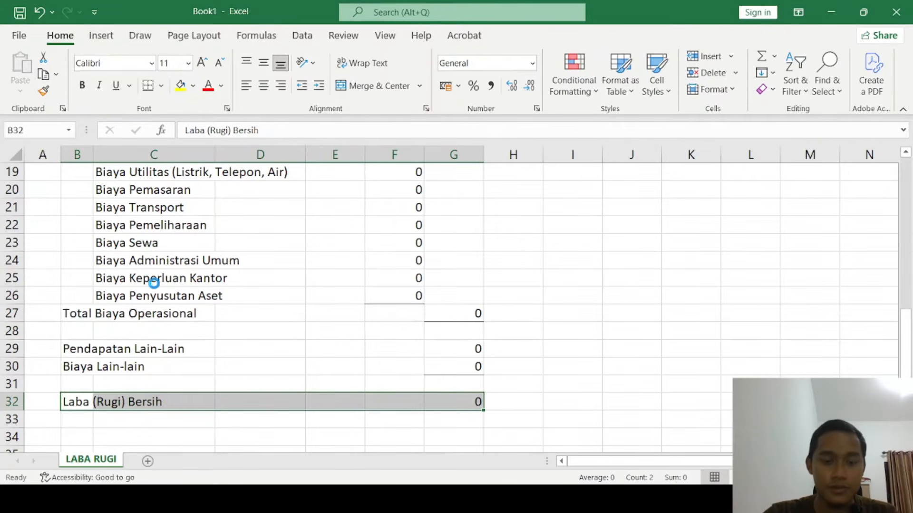
- Enter the company name placeholder (NAMA PERUSAHAAN) in B1 as the statement's first heading line
scroll(165, 285, up, 6)
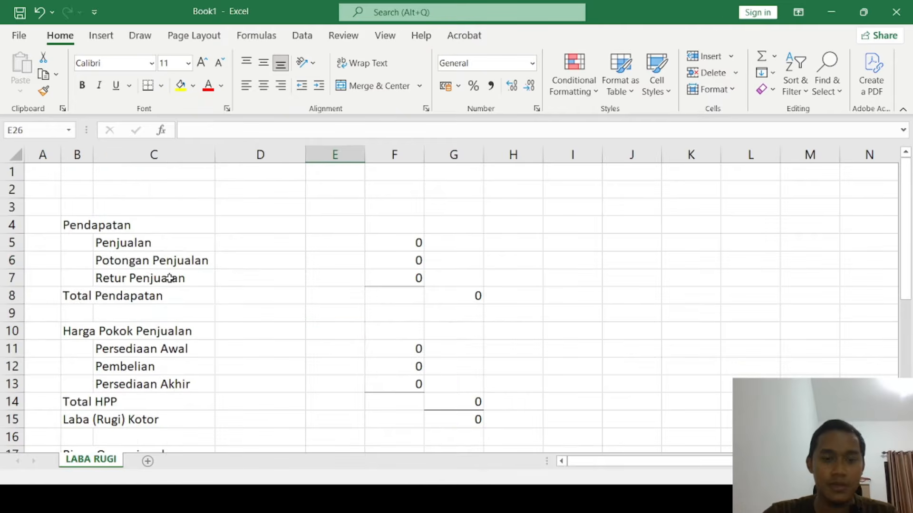
click(167, 260)
click(124, 207)
click(88, 173)
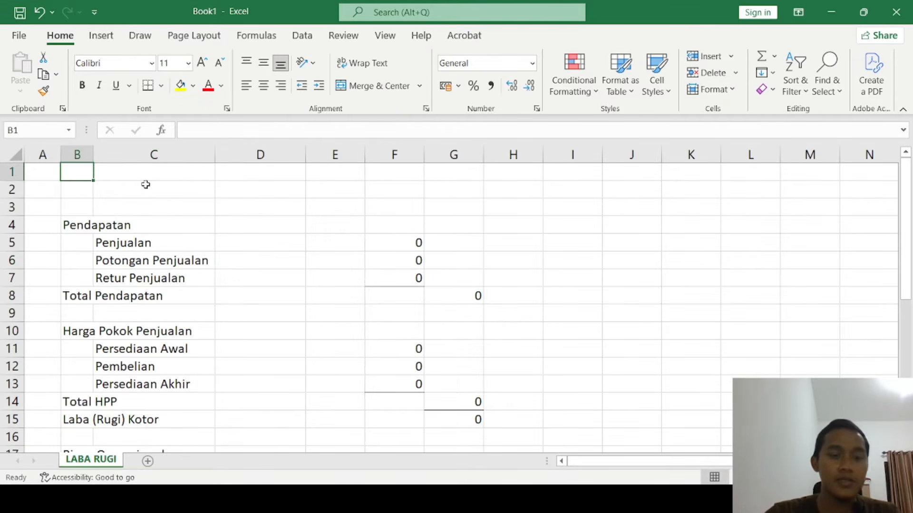
text(PERUSAHAN)
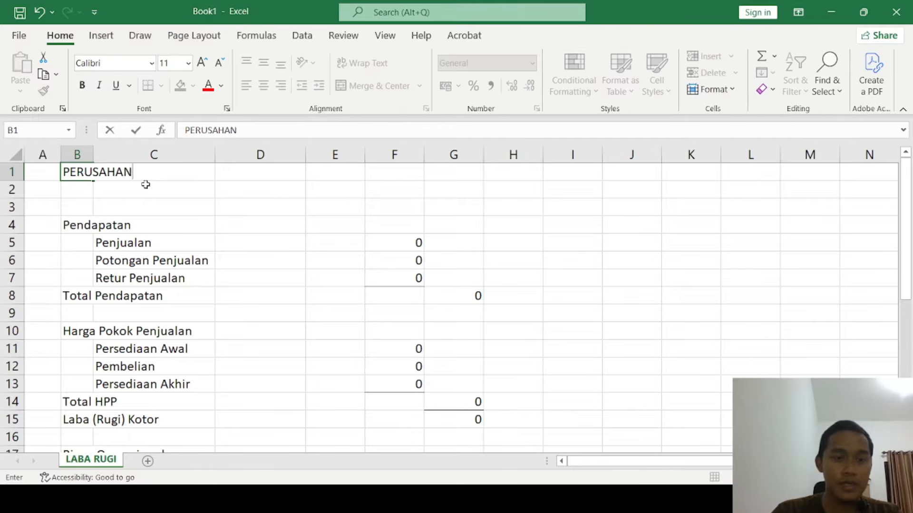
key(BackSpace)
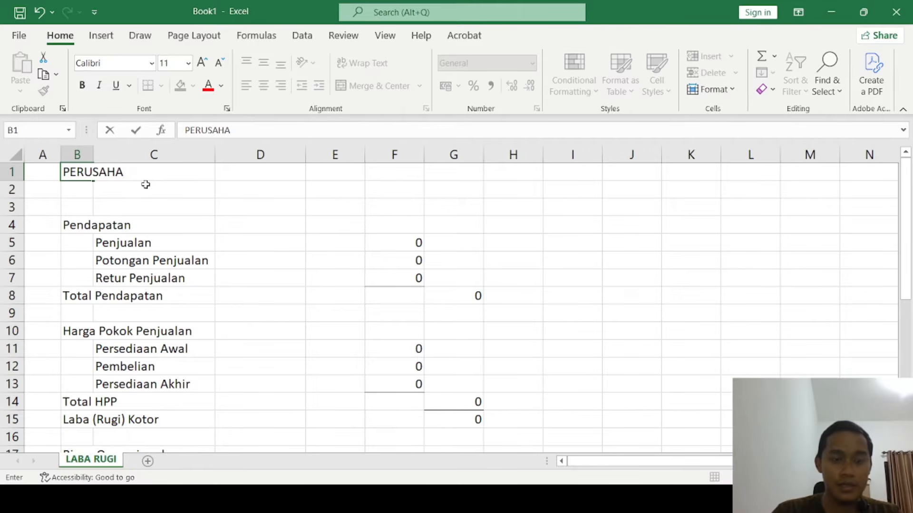
text(AN)
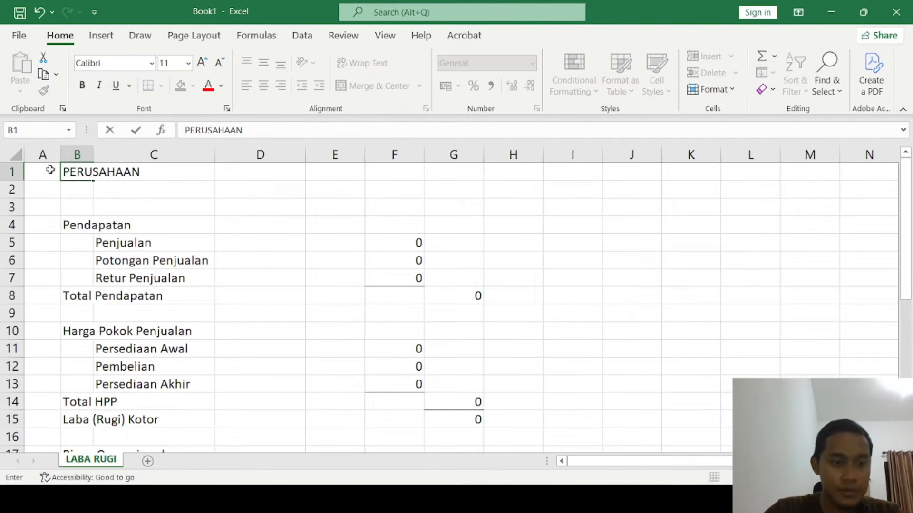
click(65, 172)
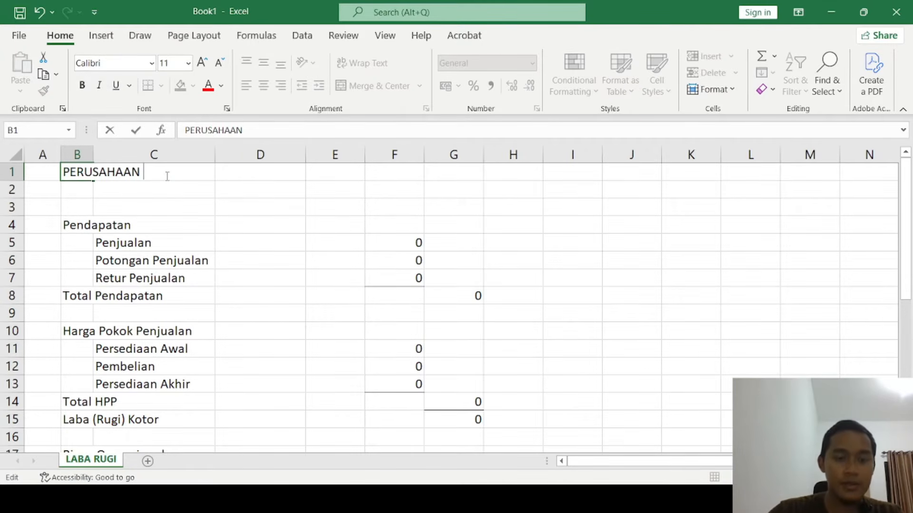
text(X)
text(NAMA)
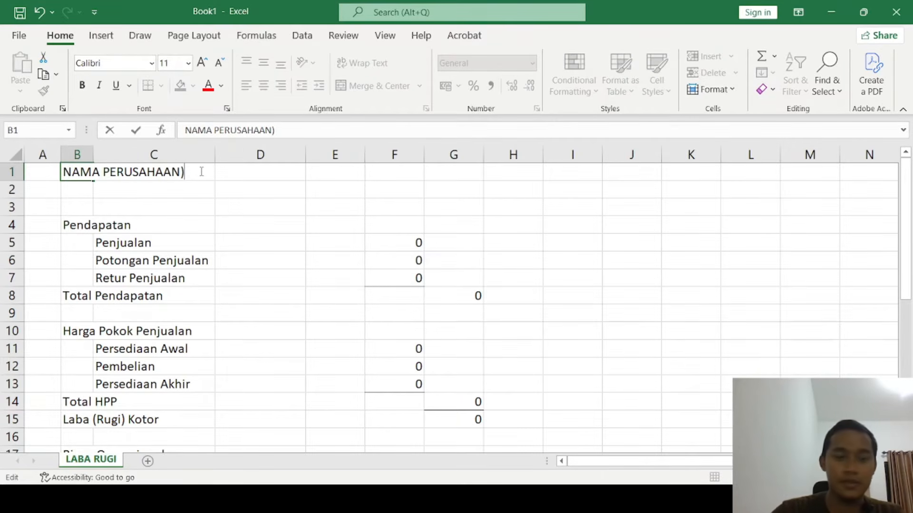
click(60, 177)
text(()
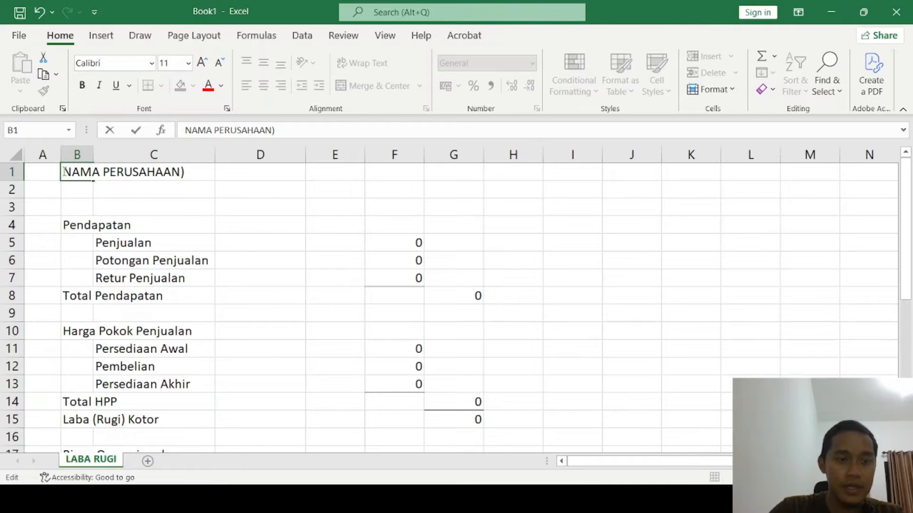
text(()
key(Return)
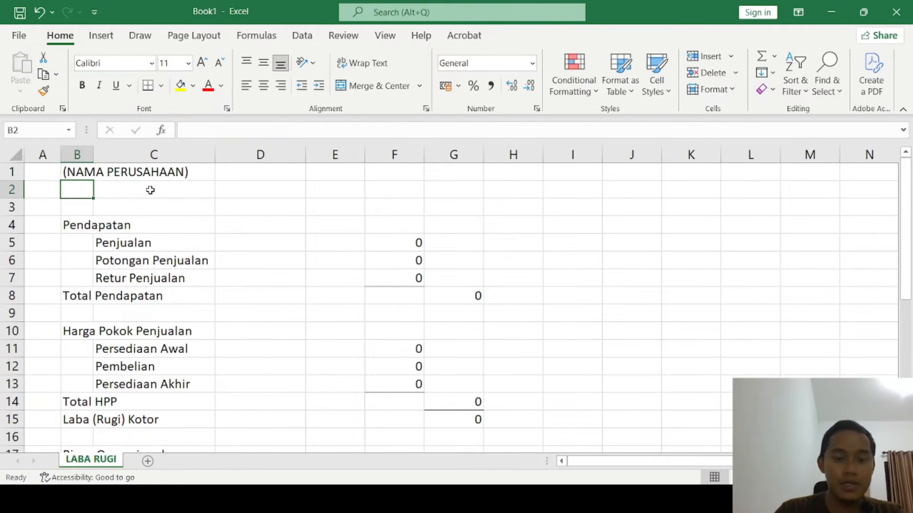
- Enter the report title LAPORAN LABA RUGI in B2
text(LAPORAN )
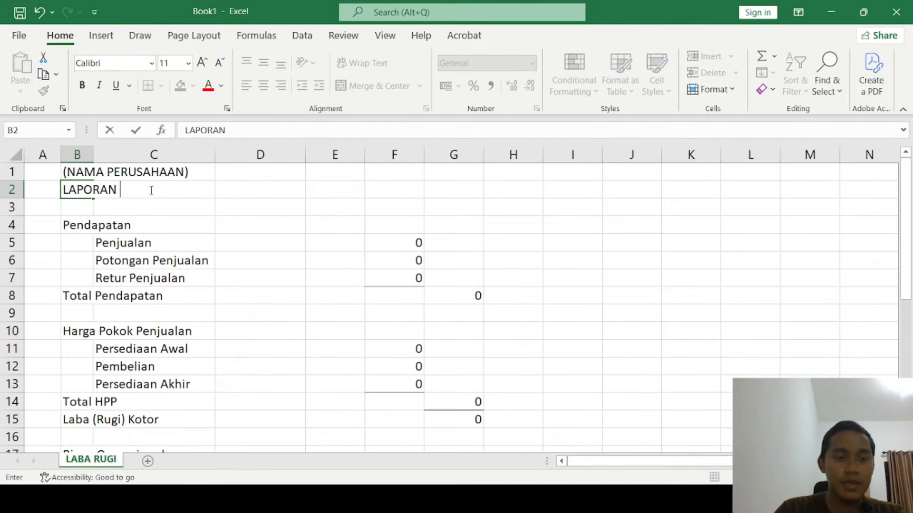
text(LABA RUGI)
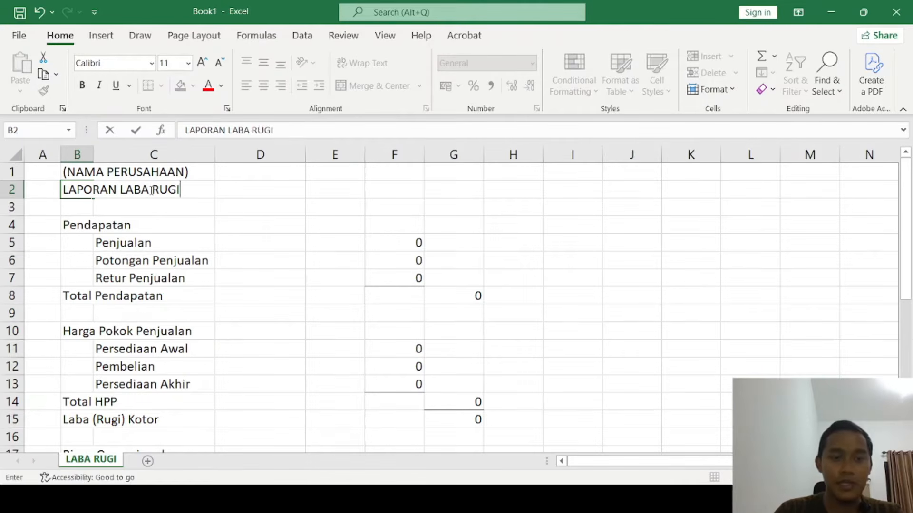
key(Return)
- Insert a blank row at row 3 and enter the period line TAHUN ........ in B3
click(19, 207)
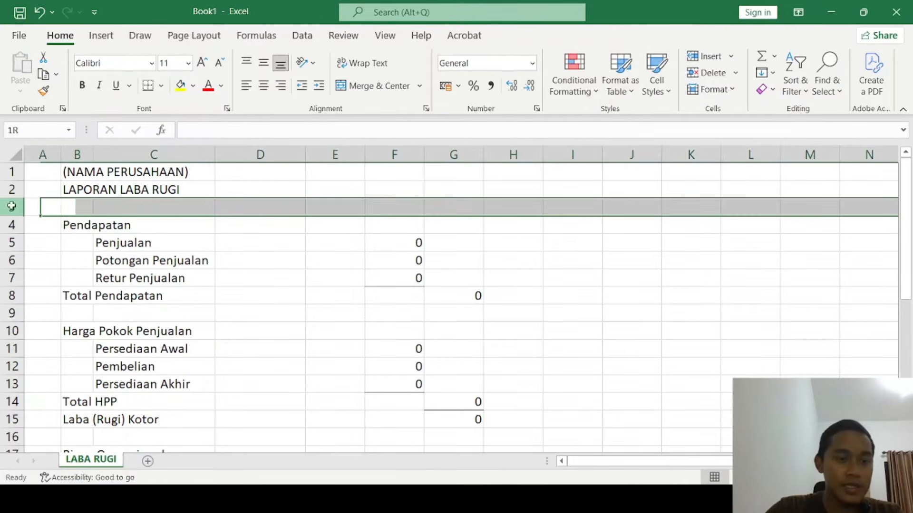
key(ctrl+shift+equal)
key(Right)
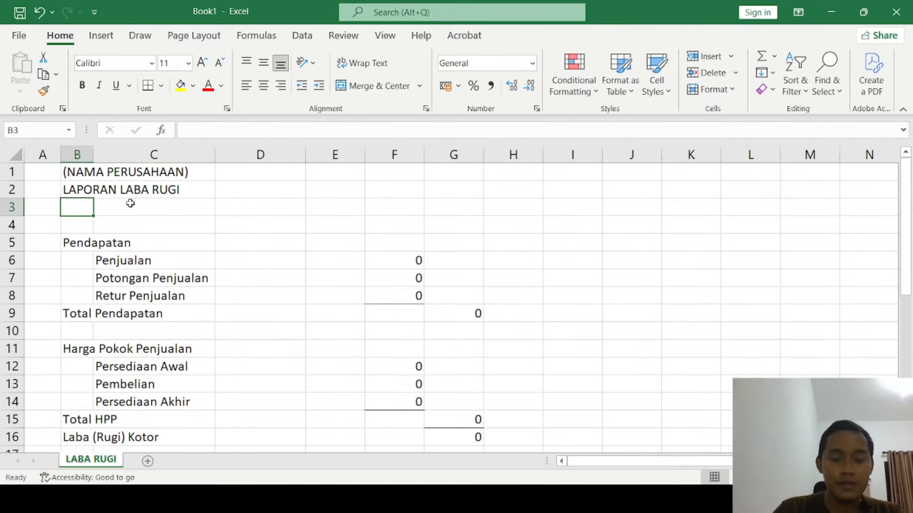
text(TAHUN)
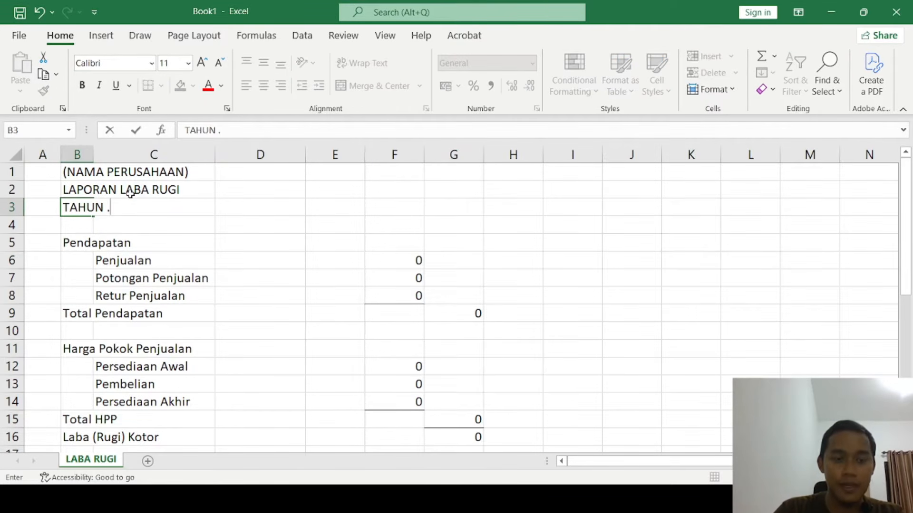
text( ........)
key(Return)
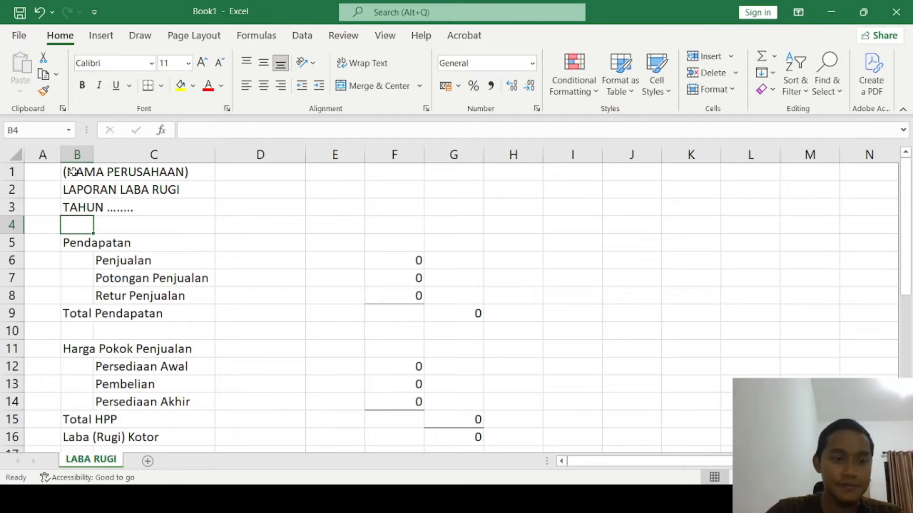
- Make the three heading lines in B1:B3 bold
drag(72, 171, 74, 206)
key(ctrl+b)
click(227, 219)
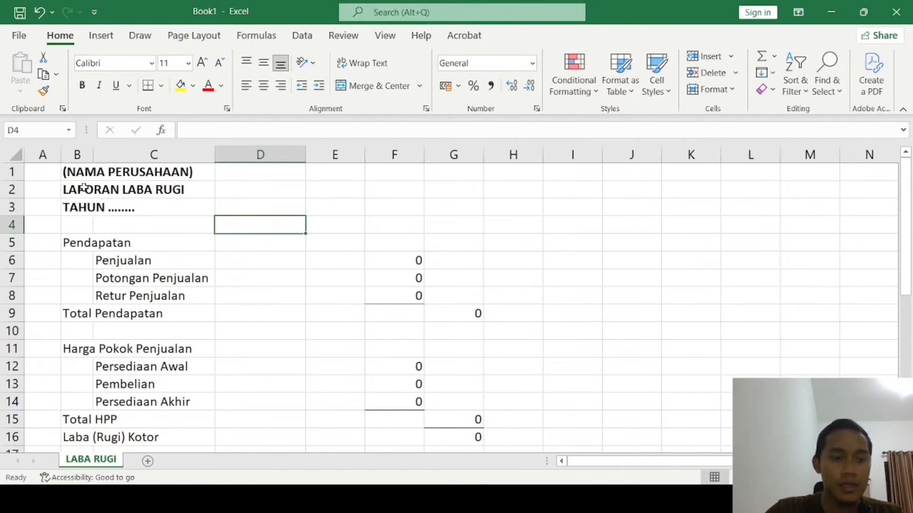
click(115, 225)
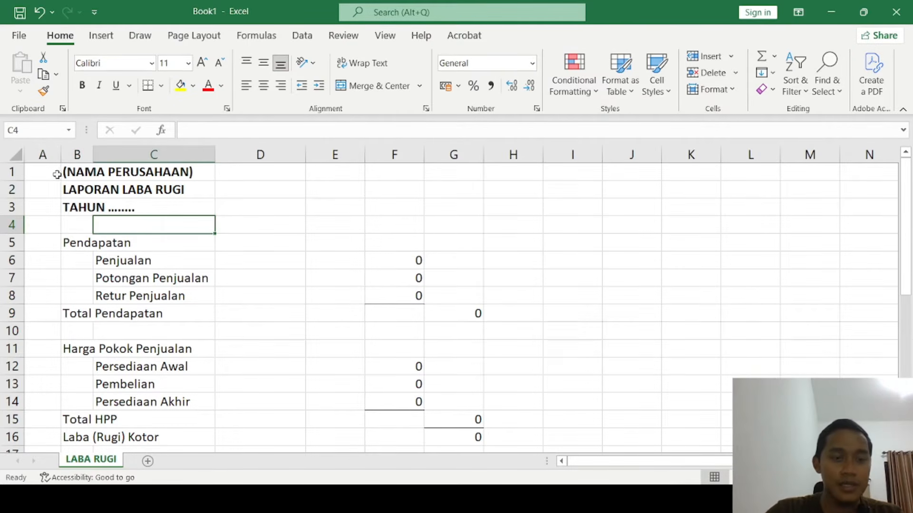
- Look over the statement from the heading lines down through the Pendapatan, Harga Pokok Penjualan and Biaya Operasional sections
scroll(151, 261, down, 1)
scroll(138, 258, up, 1)
click(159, 245)
scroll(190, 266, down, 2)
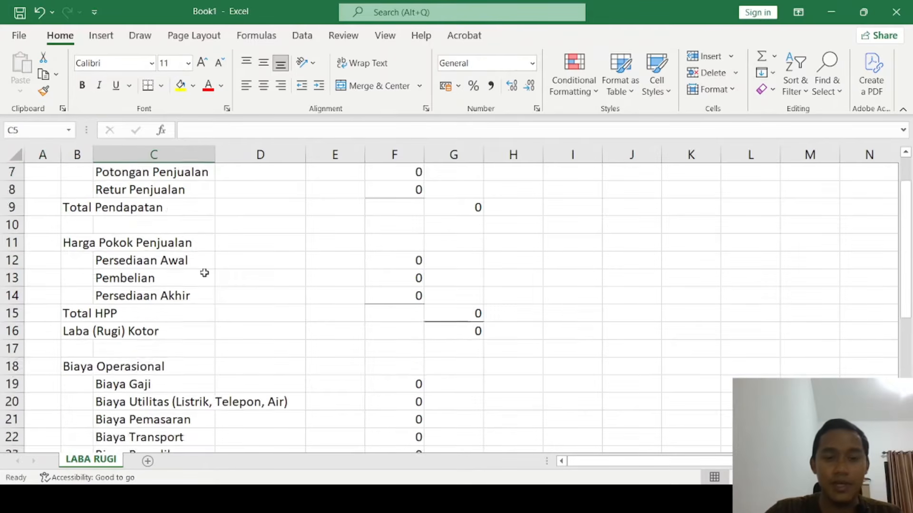
scroll(209, 268, down, 2)
scroll(212, 267, up, 4)
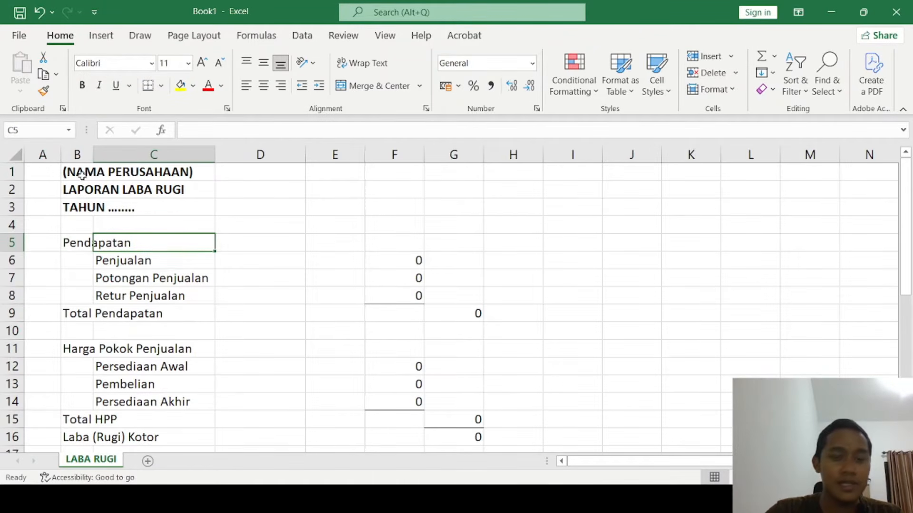
scroll(143, 252, down, 9)
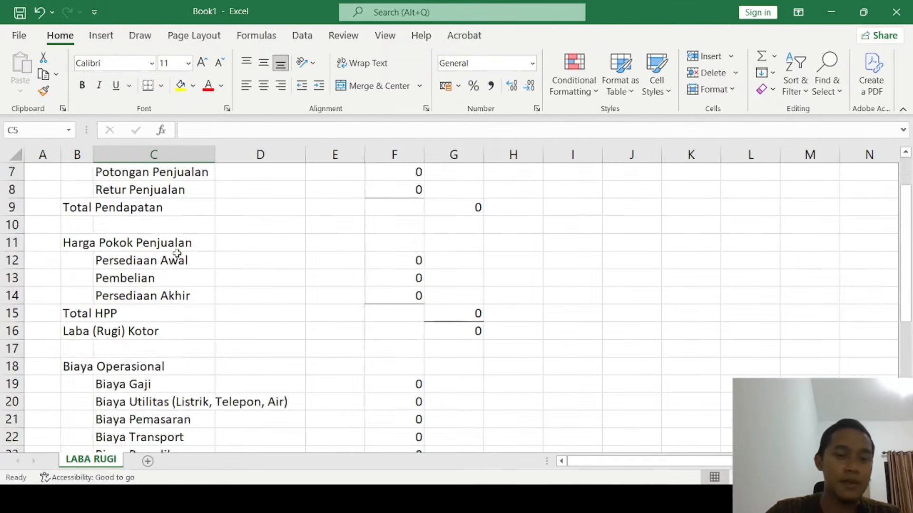
- Adjust the LABA RUGI column widths by widening the amount columns F and G and narrowing the empty column E
scroll(183, 242, up, 9)
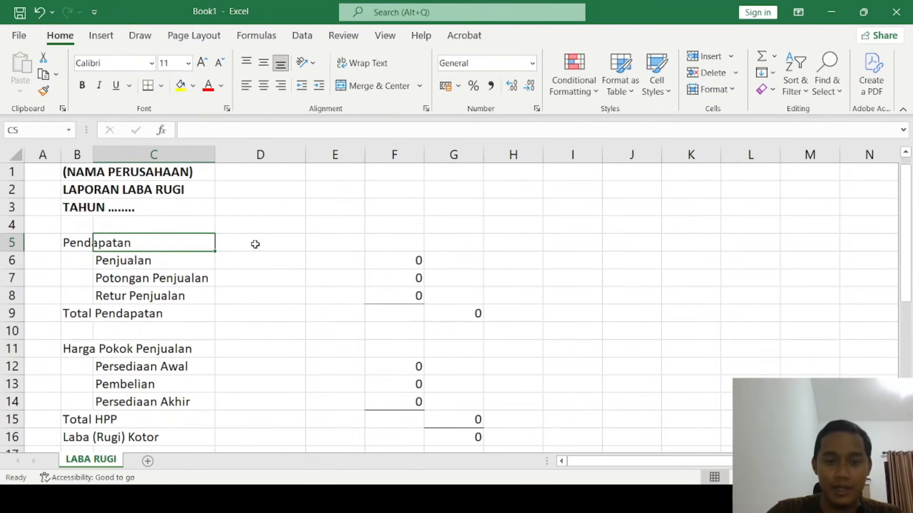
drag(423, 153, 438, 153)
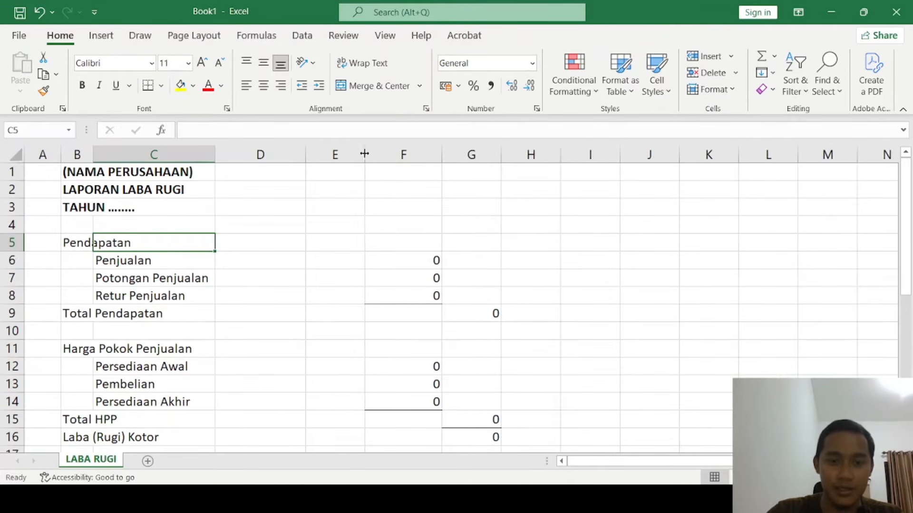
drag(364, 153, 320, 153)
click(223, 276)
scroll(152, 280, down, 6)
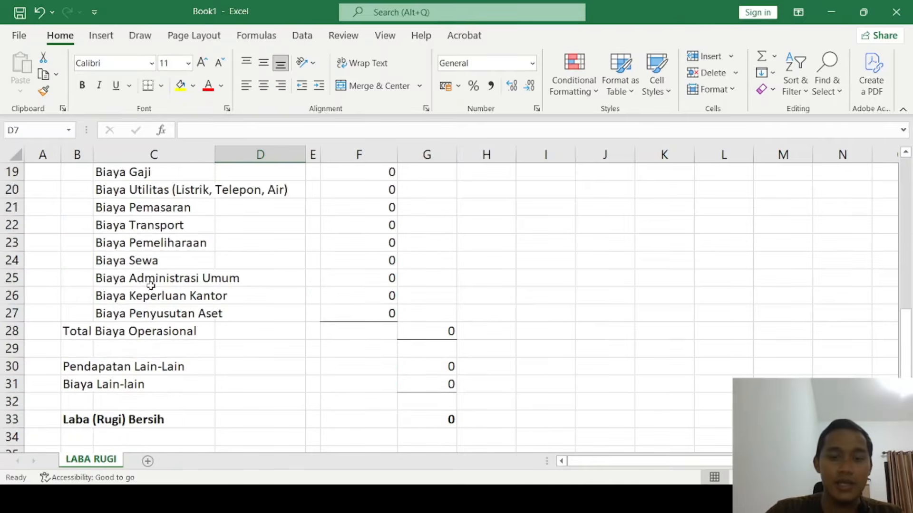
scroll(152, 280, up, 6)
drag(457, 154, 484, 156)
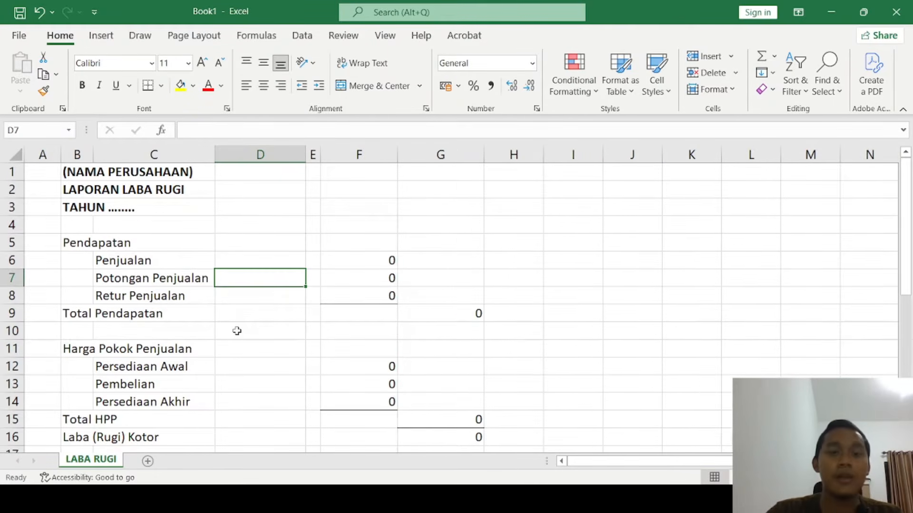
- Add a new worksheet and rename it LAPORAN NERACA
click(147, 461)
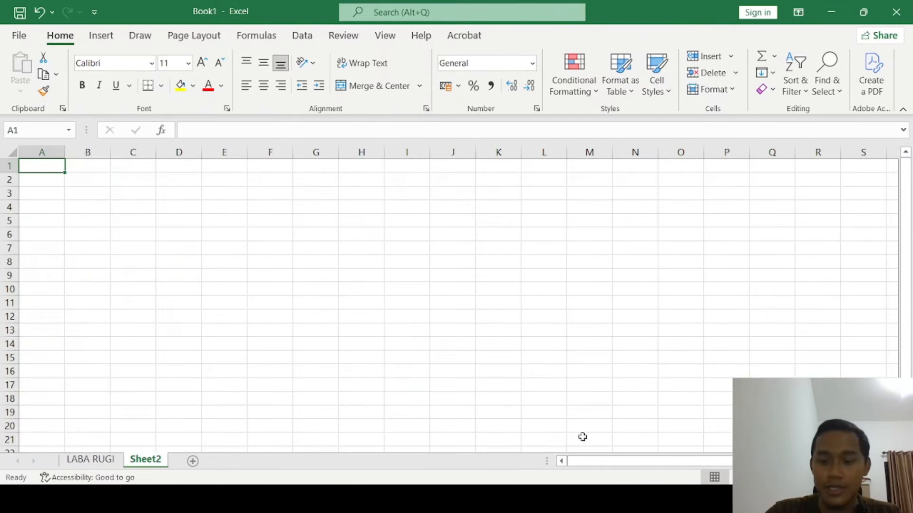
scroll(168, 410, up, 3)
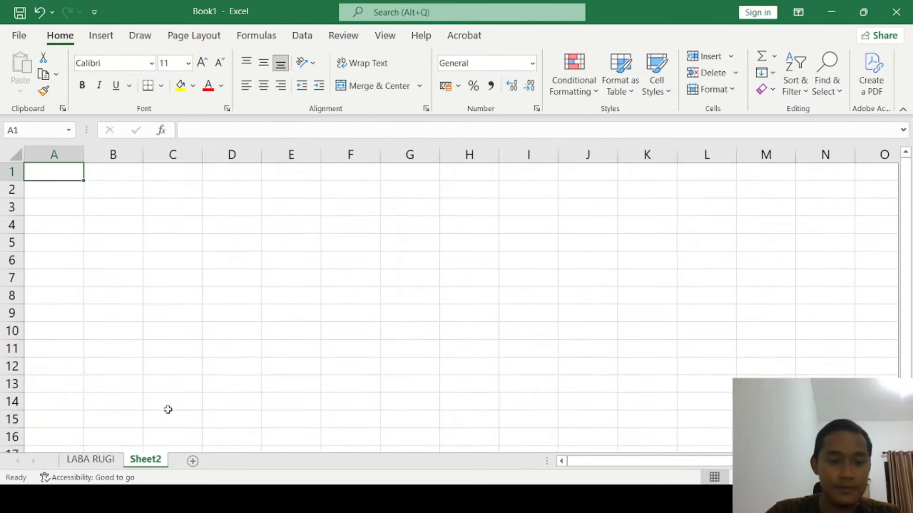
double_click(152, 460)
text(LAPOR)
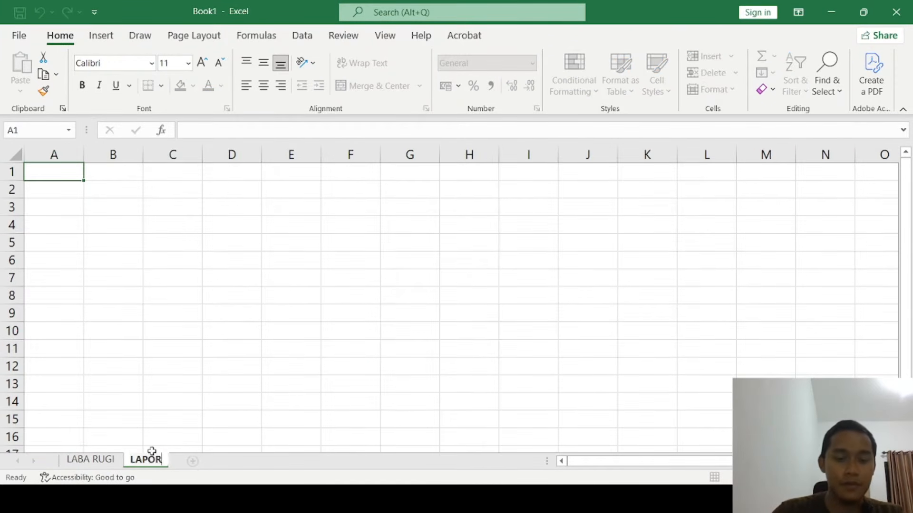
text(AN NERACA)
key(Return)
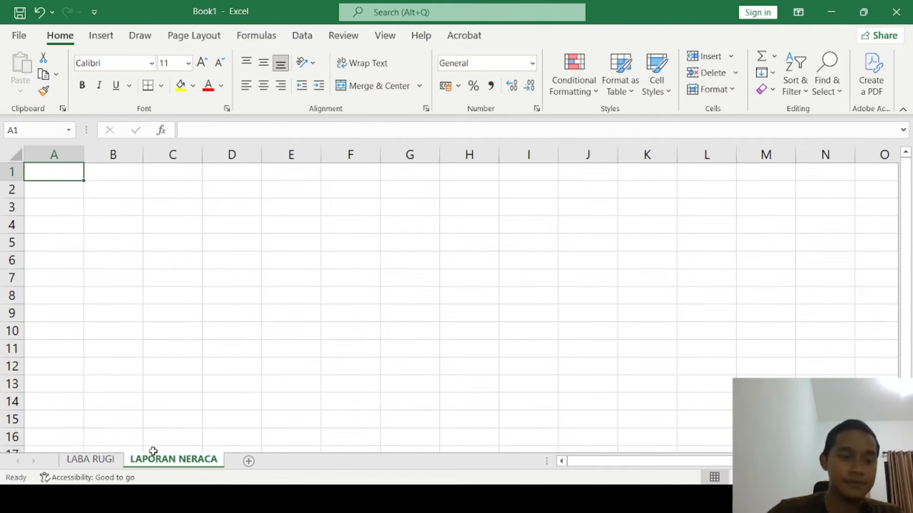
- Copy the three heading lines B1:B3 from the LABA RUGI sheet to B1 of the LAPORAN NERACA sheet
click(94, 202)
key(ctrl+Home)
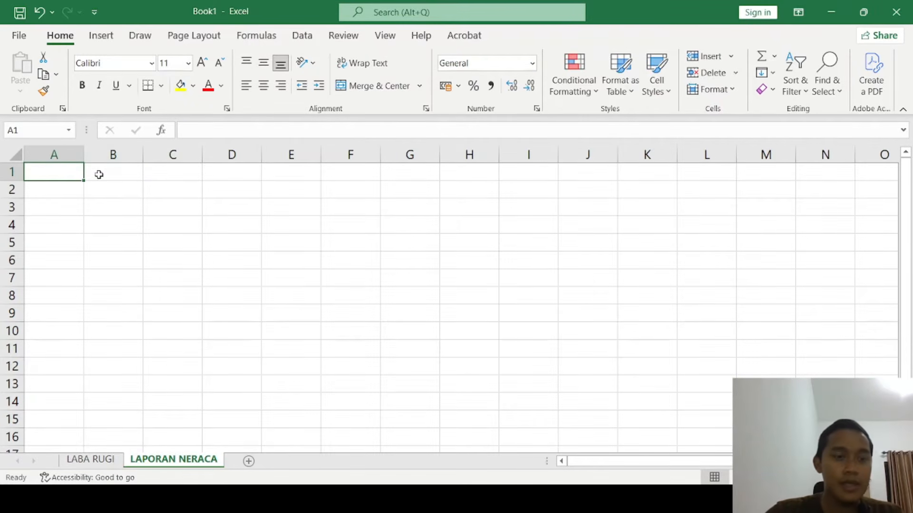
click(98, 173)
click(102, 457)
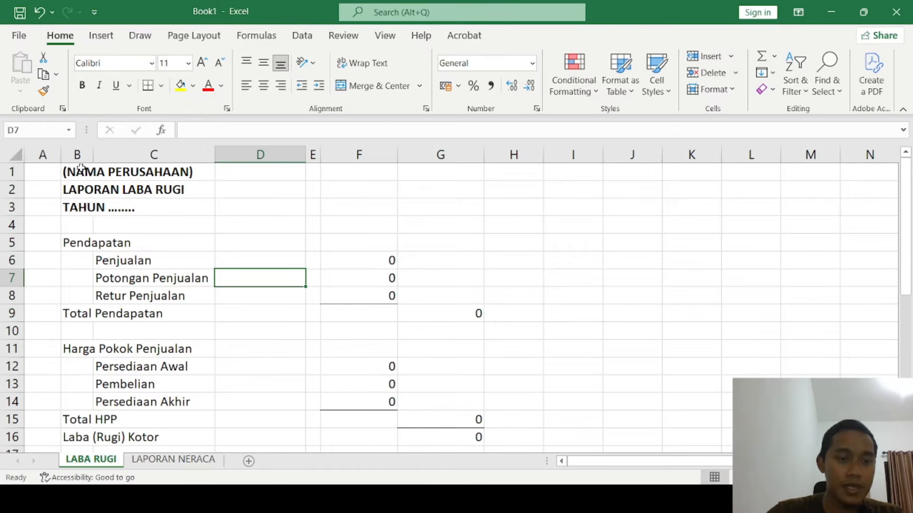
drag(81, 168, 81, 209)
key(ctrl+c)
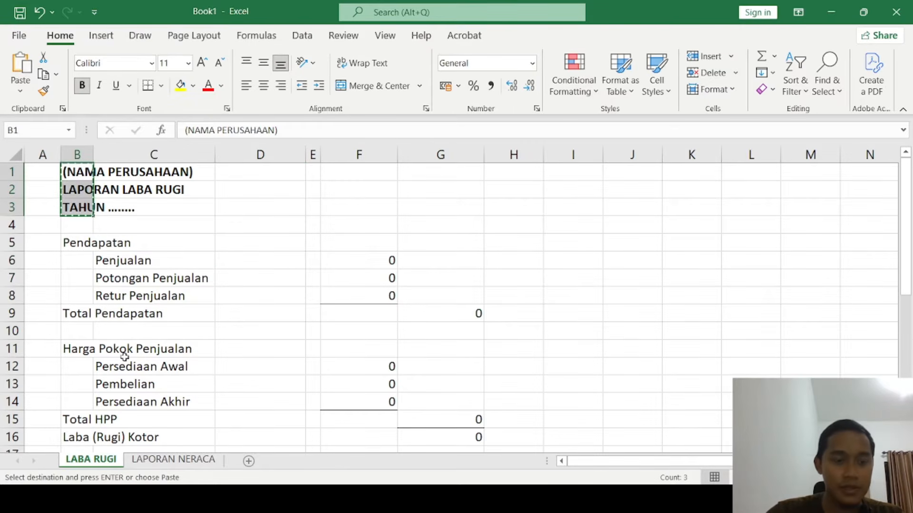
click(167, 459)
key(ctrl+v)
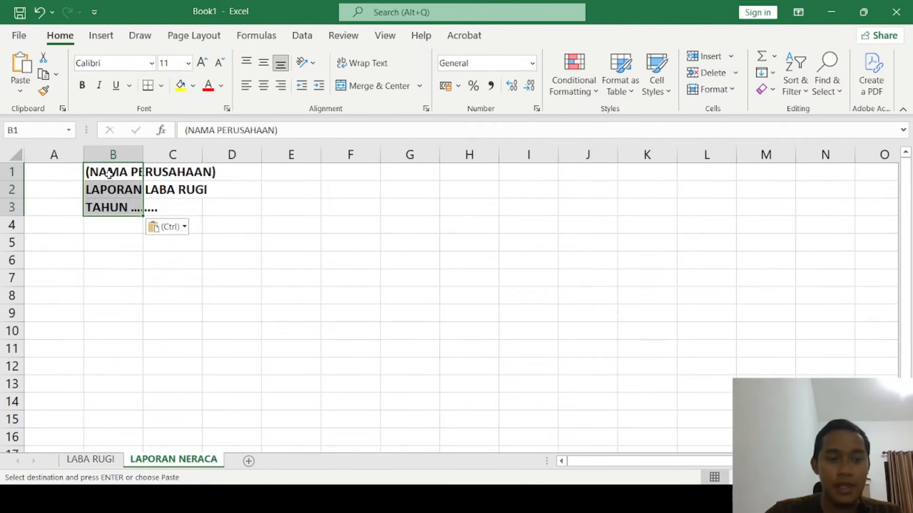
- Change the report title in B2 of the LAPORAN NERACA sheet to LAPORAN NERACA / POSISI KEUANGAN
click(116, 244)
click(118, 187)
double_click(119, 187)
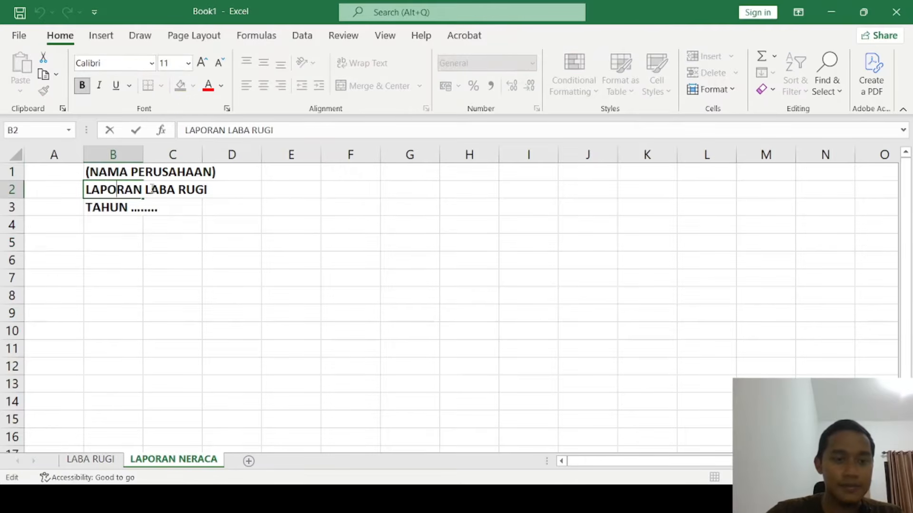
drag(146, 189, 263, 189)
text(CA)
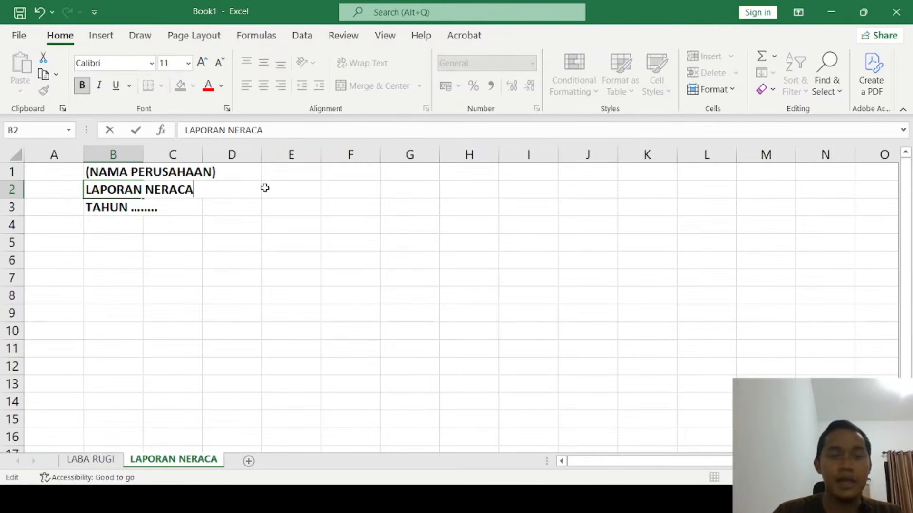
text( / )
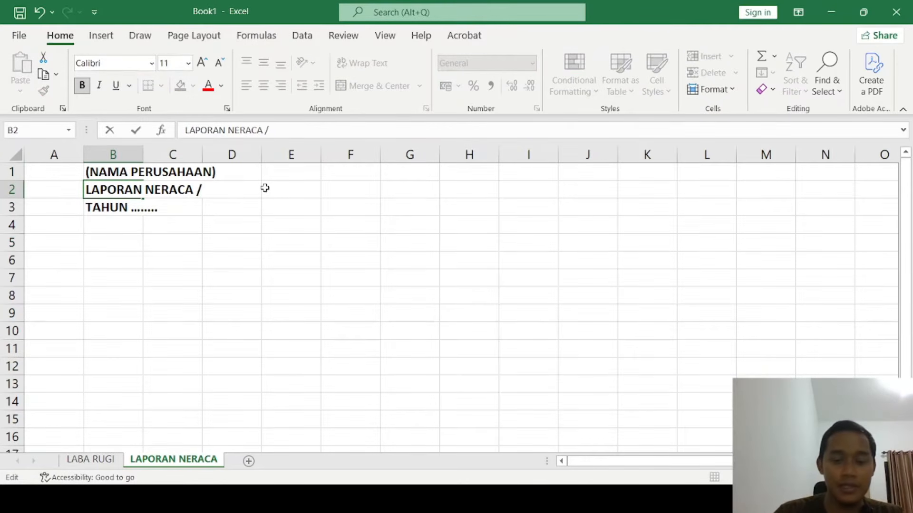
text(P)
key(BackSpace)
text(POSISI KE)
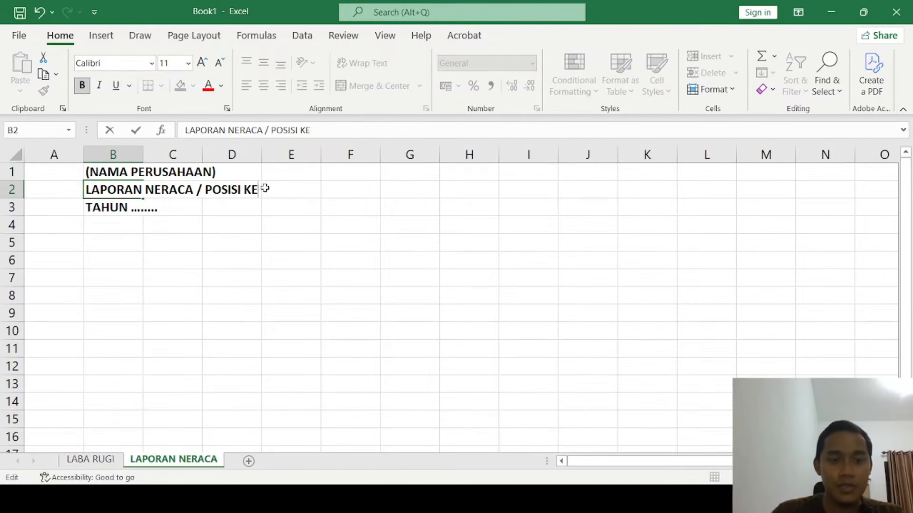
text(UANGAN)
key(Return)
- Enter the heading ASET in B5 and make it bold
click(139, 244)
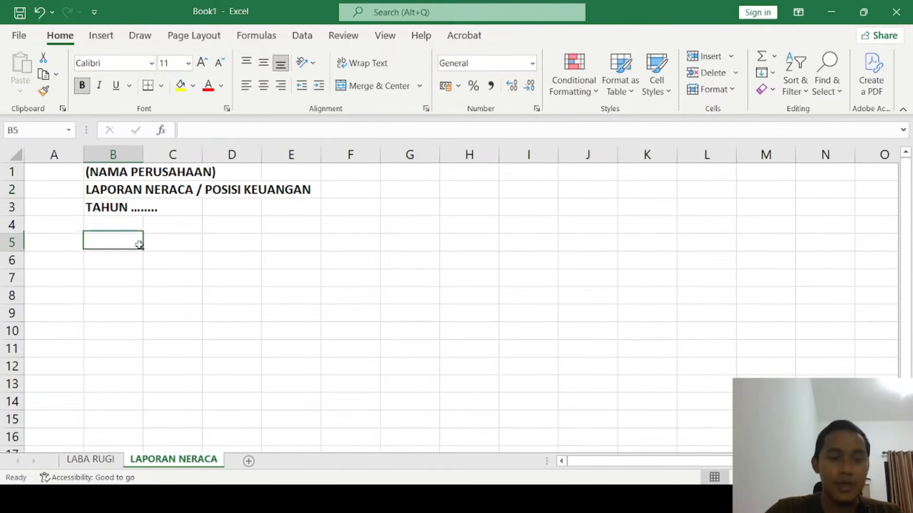
key(ctrl+s)
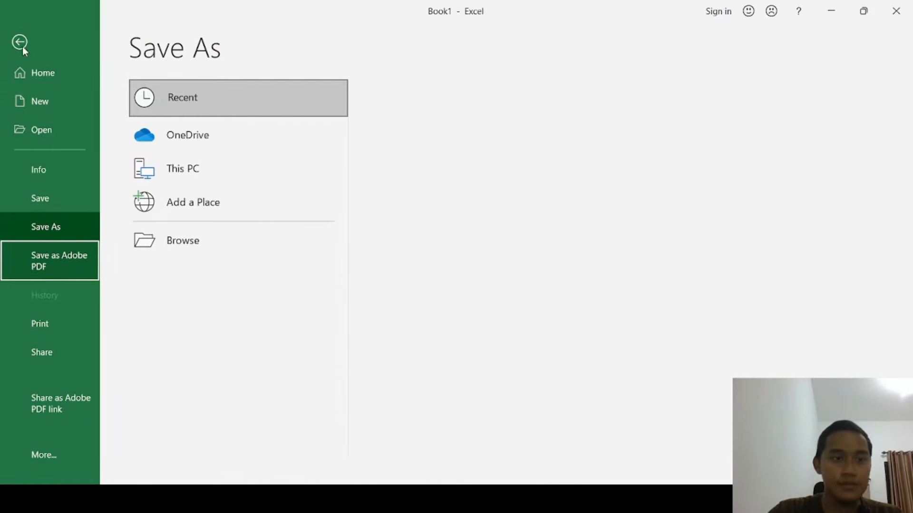
click(19, 43)
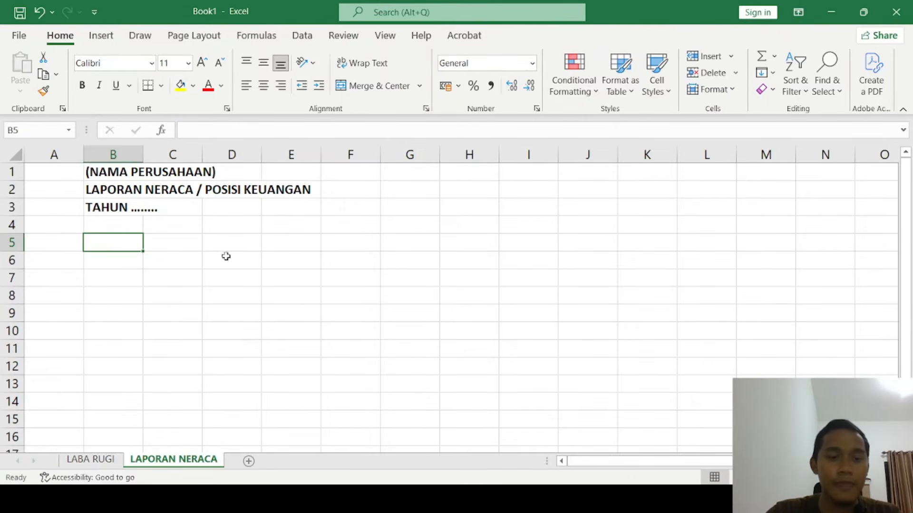
text(ASET)
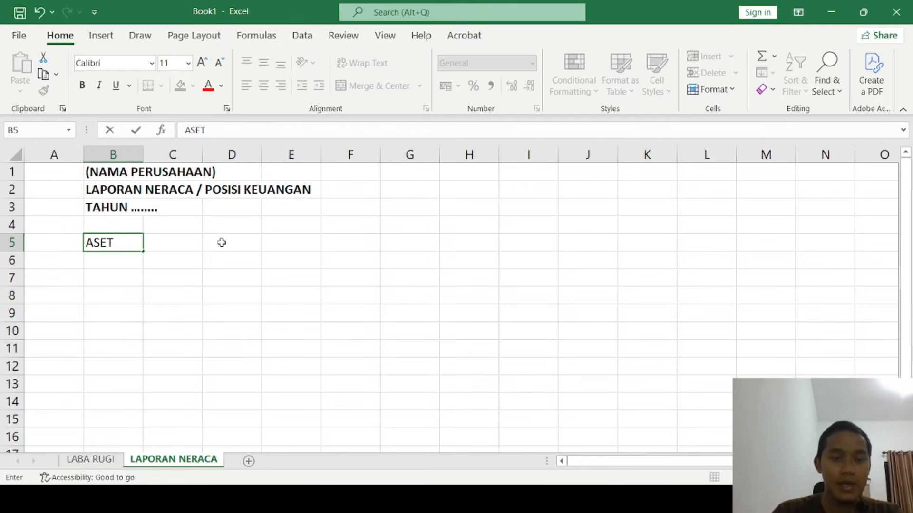
key(Return)
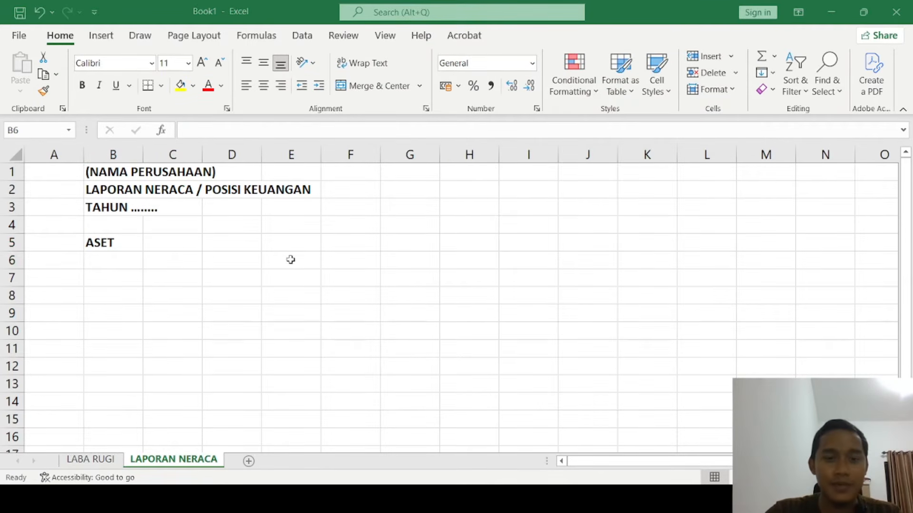
- Enter the heading PASIVA in G5, in the same row as the ASET heading
click(440, 240)
click(434, 239)
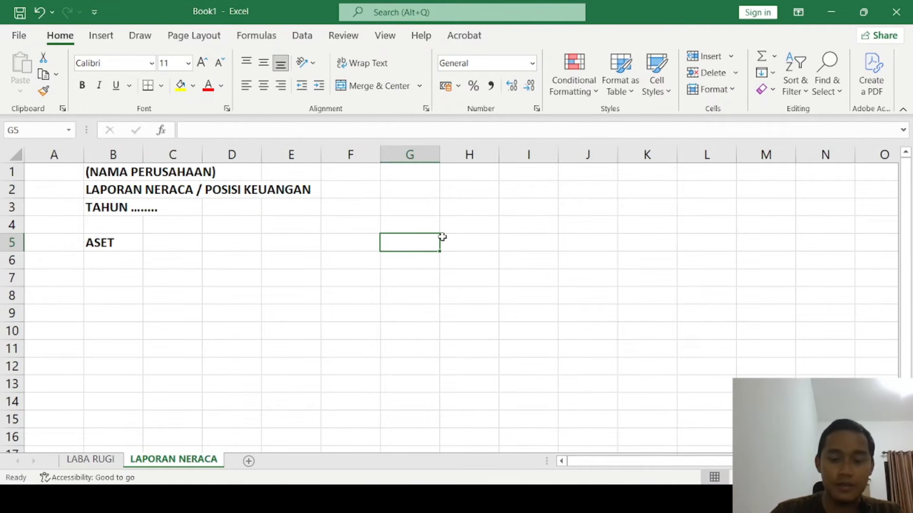
text(PASIW)
key(BackSpace)
key(BackSpace)
text(IVA)
key(BackSpace)
key(BackSpace)
key(BackSpace)
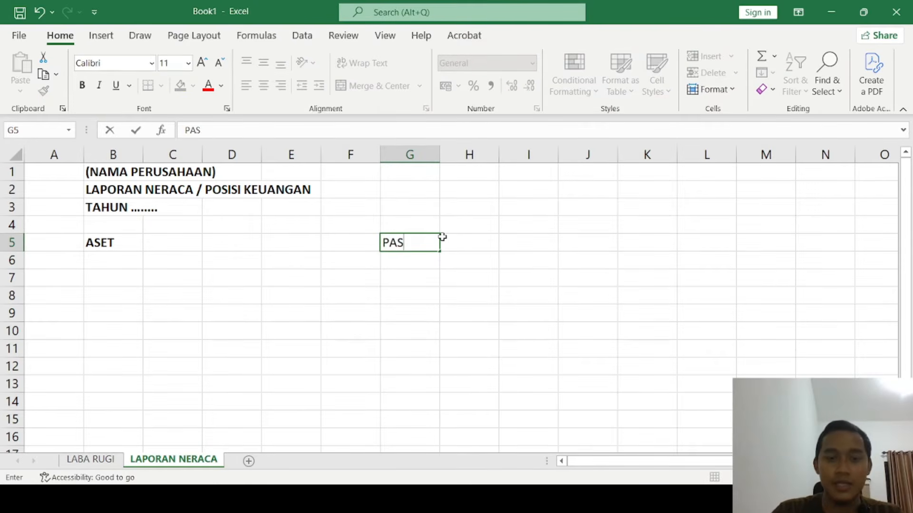
key(BackSpace)
key(BackSpace)
key(BackSpace)
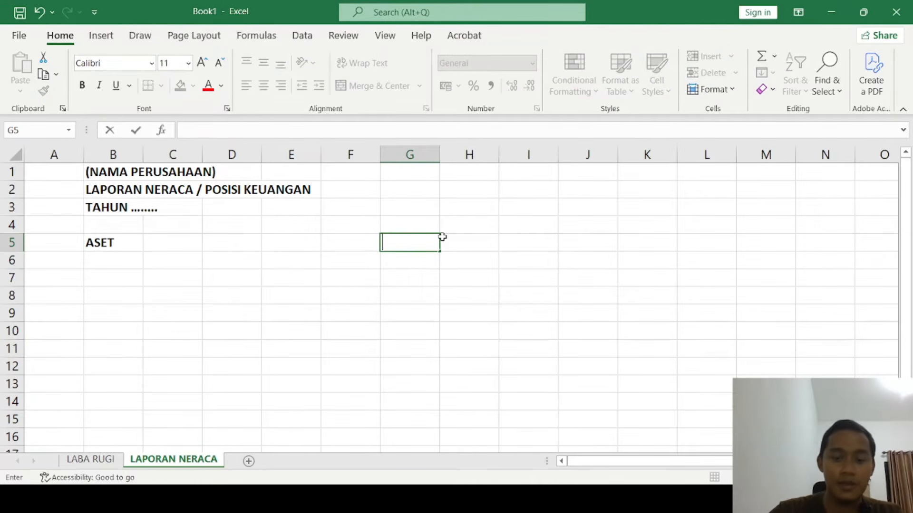
text(PASIVA)
key(Return)
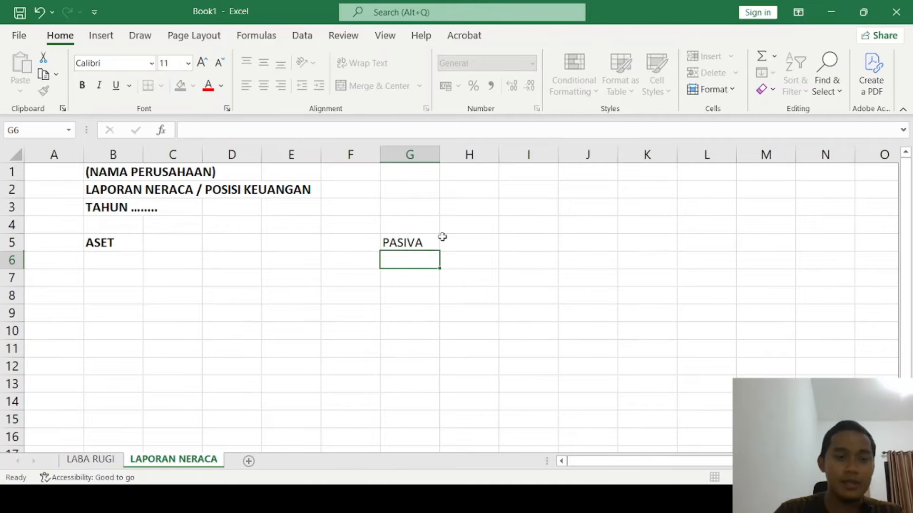
- Replace the heading in B5 with AKVITA and make the PASIVA heading in G5 bold
click(109, 264)
click(108, 242)
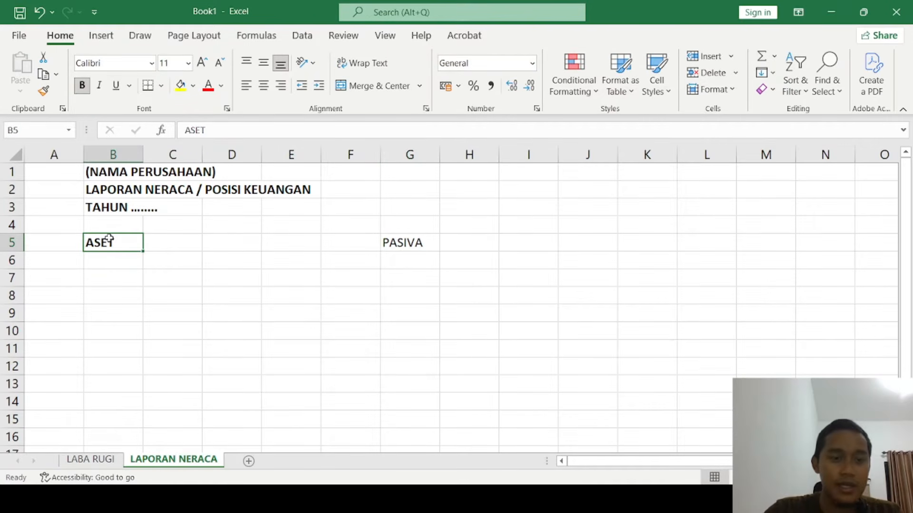
text(AKVITA)
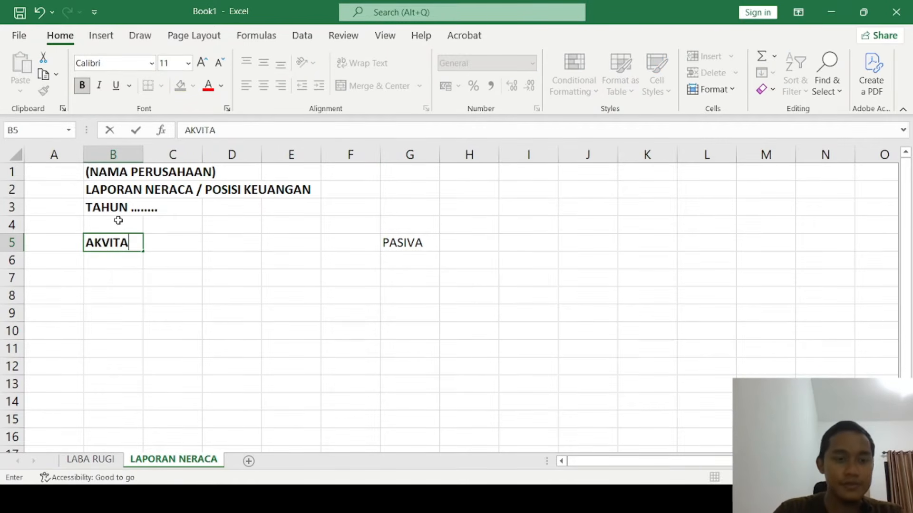
key(Return)
click(386, 244)
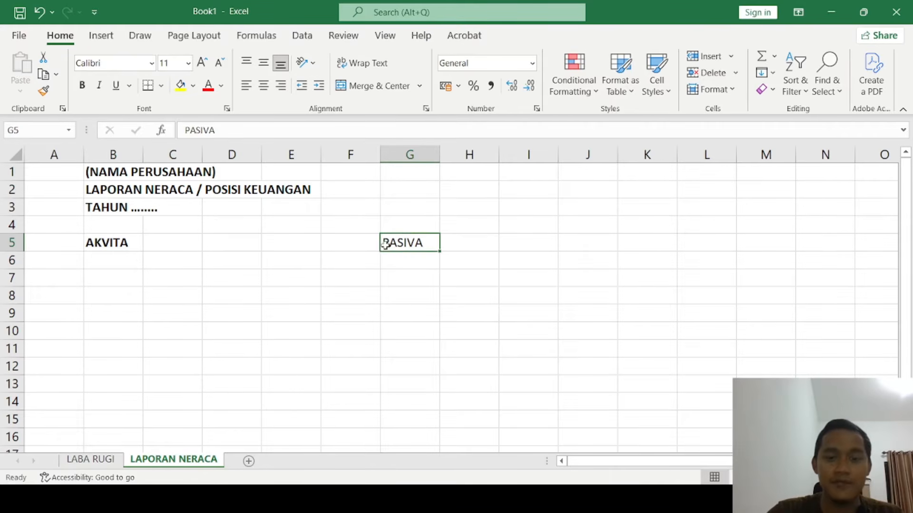
key(ctrl+b)
click(381, 259)
click(87, 242)
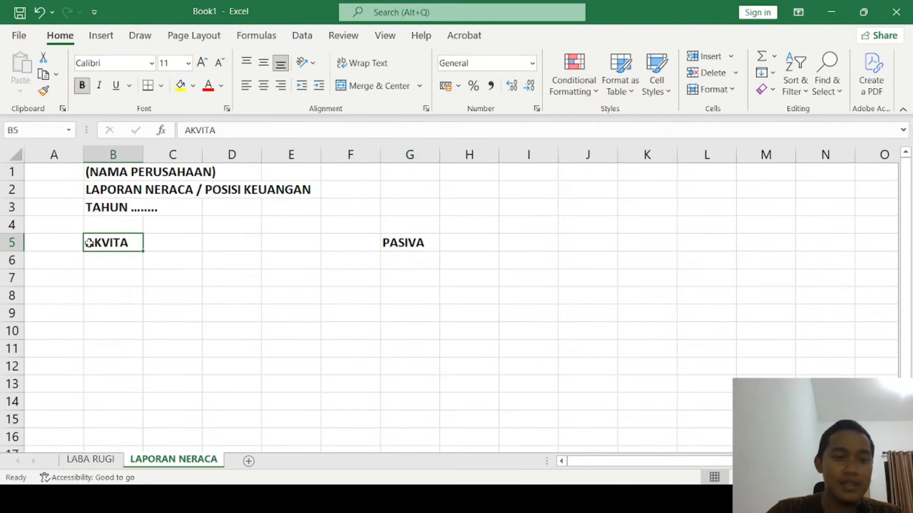
- Enter the subheading ASET in B6, under AKVITA
click(124, 258)
text(ASET)
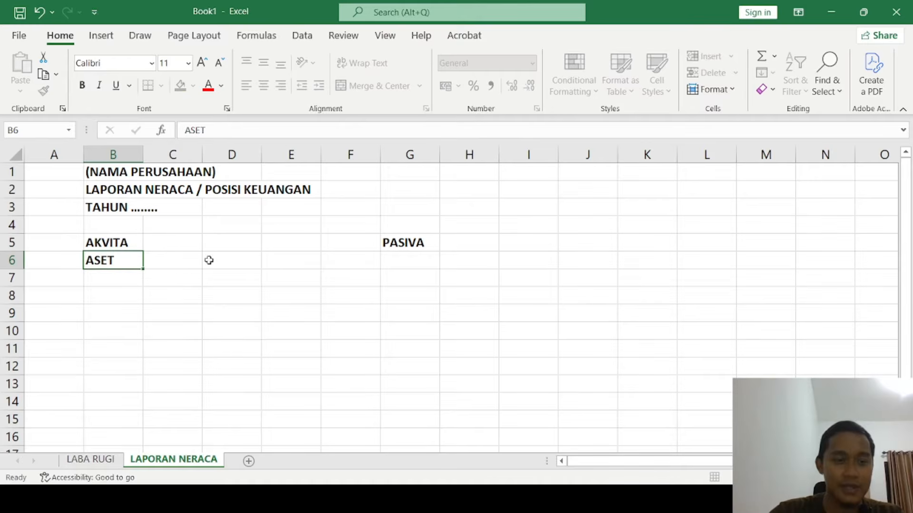
key(Tab)
- Enter the subheading LIABILITAS in G6, under PASIVA
click(410, 276)
click(409, 259)
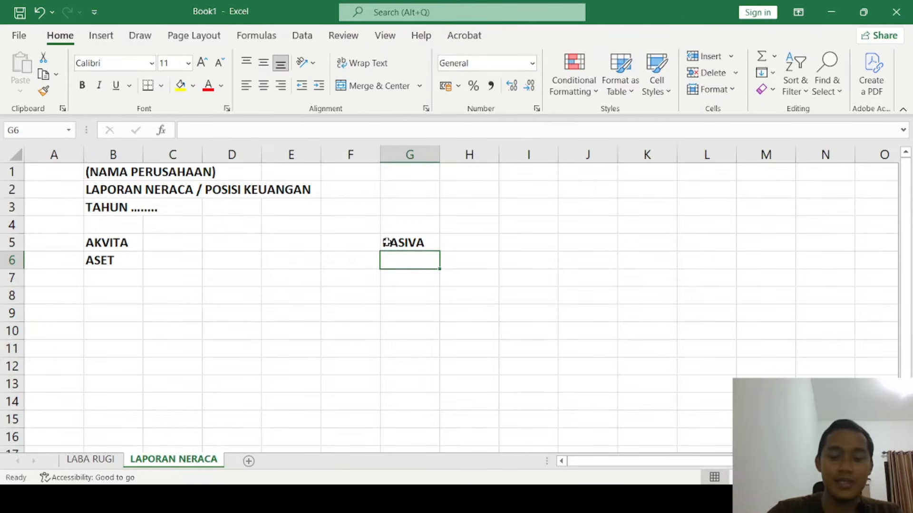
text(L)
key(BackSpace)
text(L)
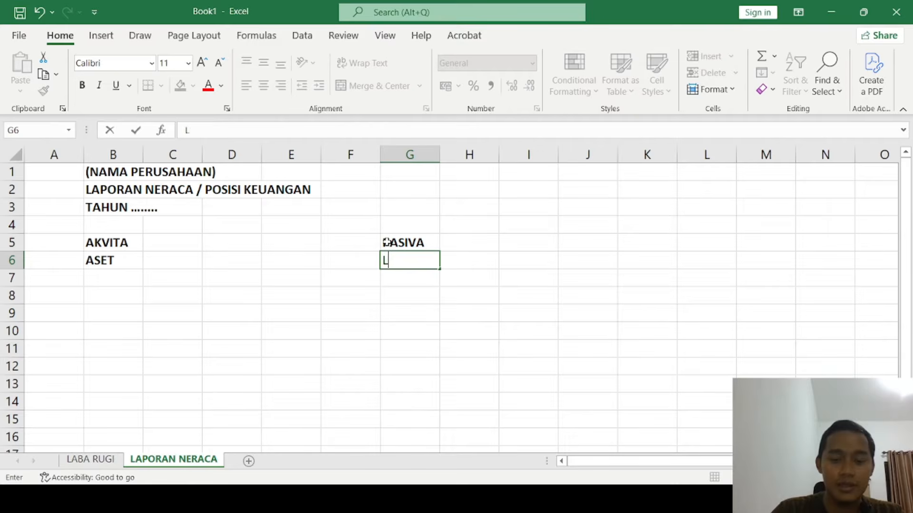
text(IBA)
key(BackSpace)
key(BackSpace)
text(ABIT)
key(BackSpace)
key(BackSpace)
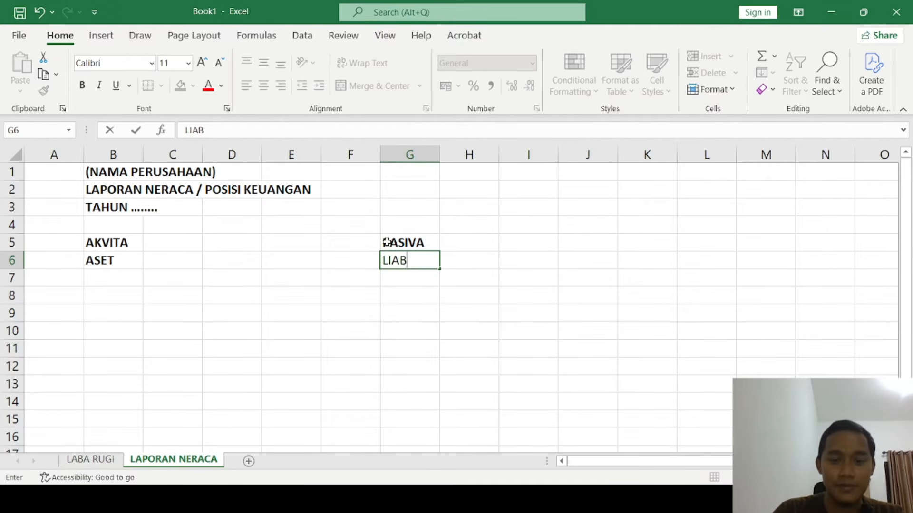
text(ILITAS)
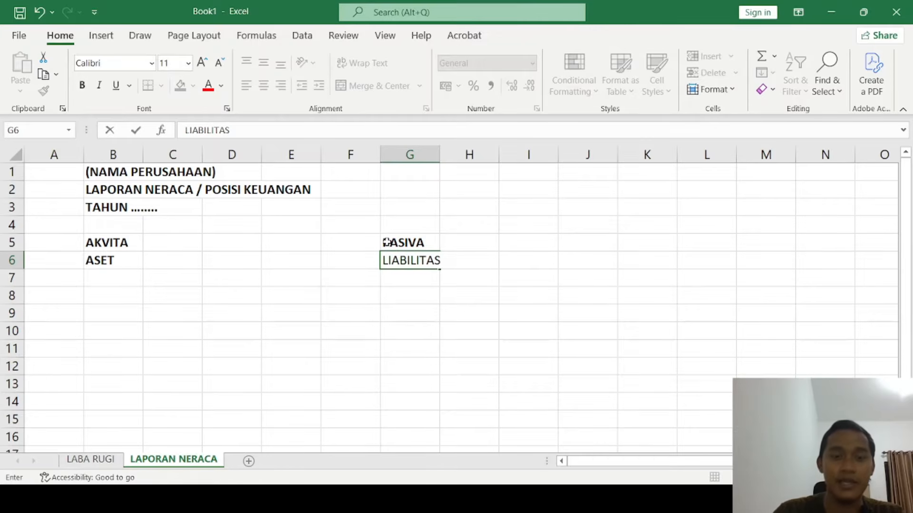
key(Return)
scroll(387, 240, down, 2)
click(421, 259)
scroll(433, 262, up, 1)
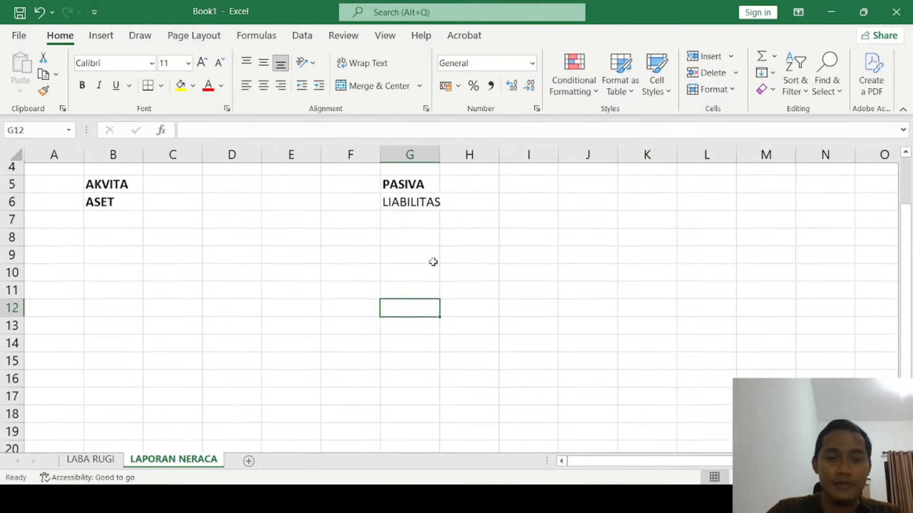
- Enter the subheading EKUITAS in G12, below LIABILITAS in the PASIVA column
text(EKUITA)
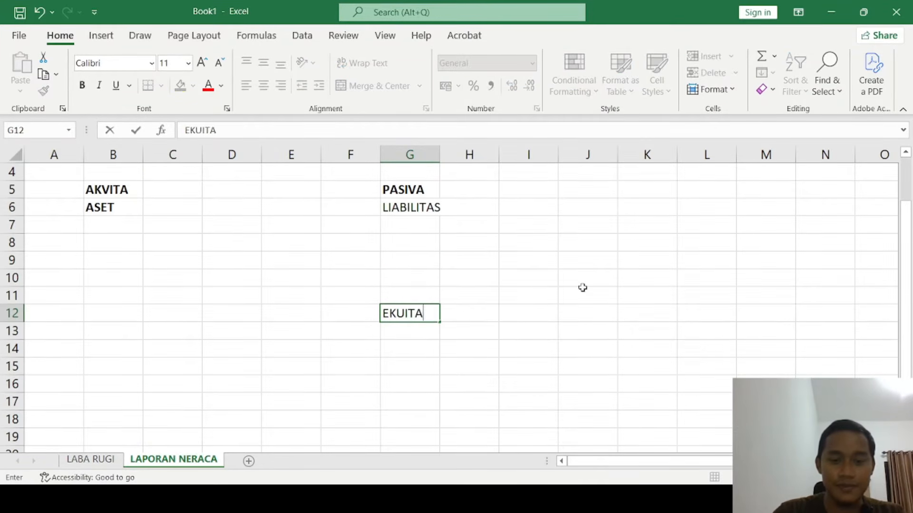
text(S)
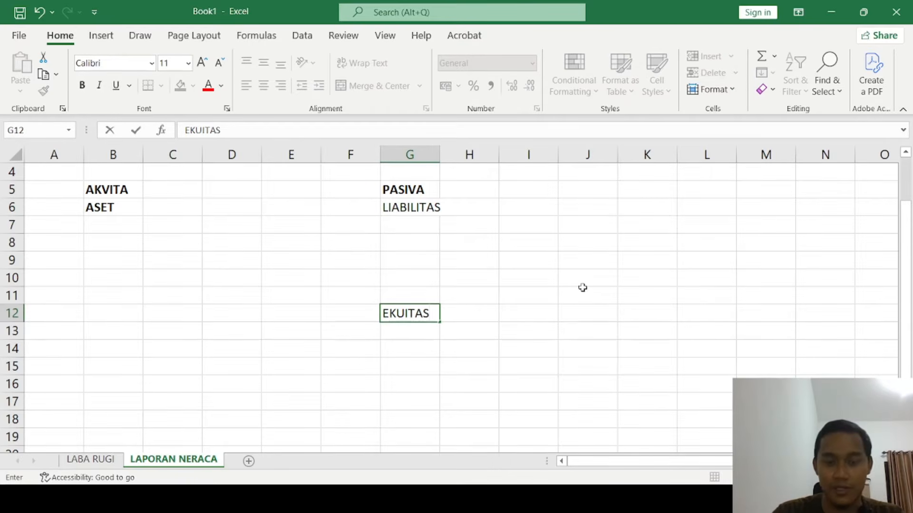
key(Return)
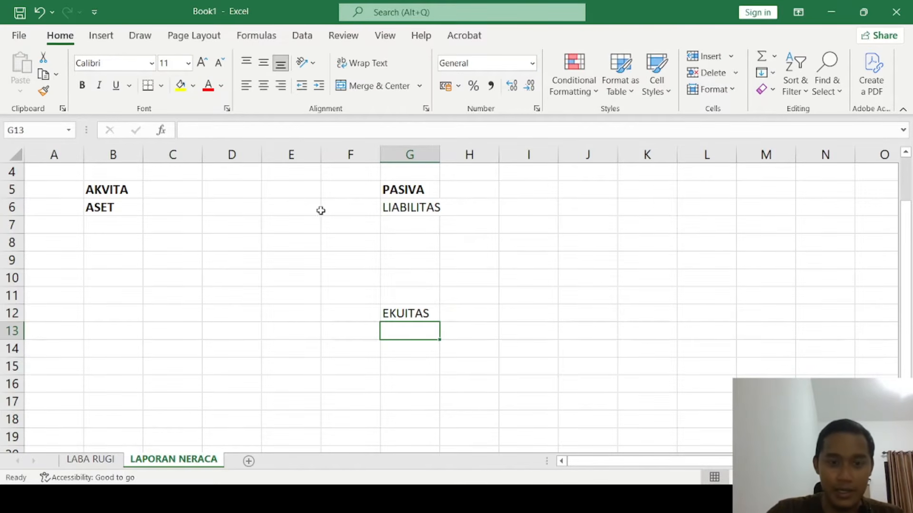
- Make the LIABILITAS subheading in G6 and the EKUITAS subheading in G12 bold
click(388, 210)
key(ctrl+b)
click(403, 323)
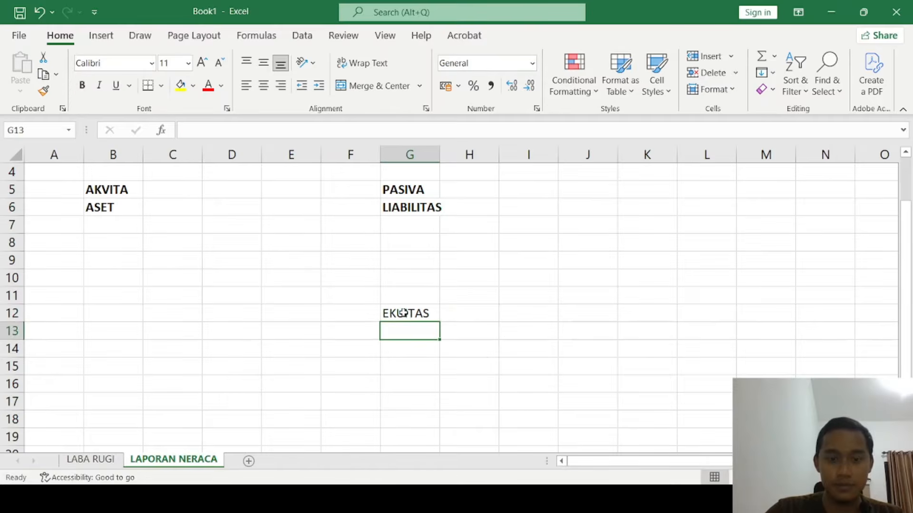
click(403, 312)
key(ctrl+b)
- Review the layout of the AKVITA column against the PASIVA column with its LIABILITAS and EKUITAS sections
scroll(280, 259, up, 1)
click(281, 259)
click(97, 244)
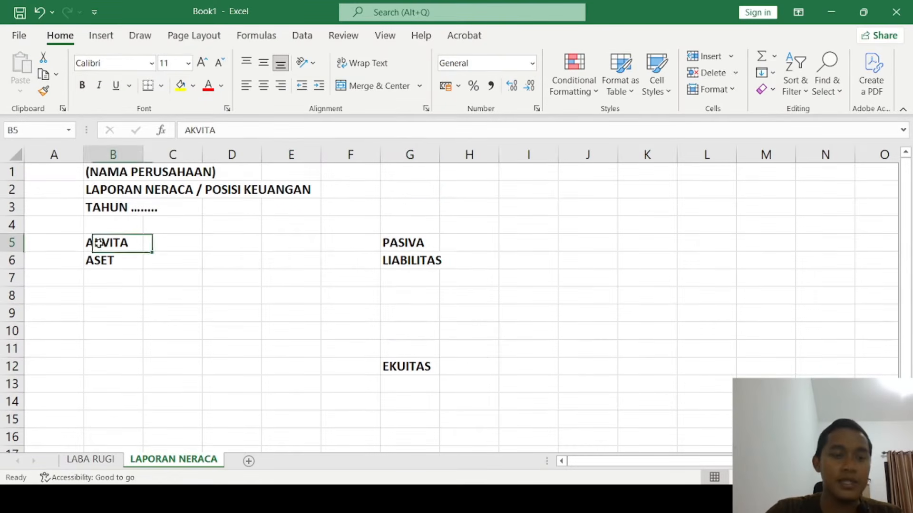
click(408, 240)
click(351, 260)
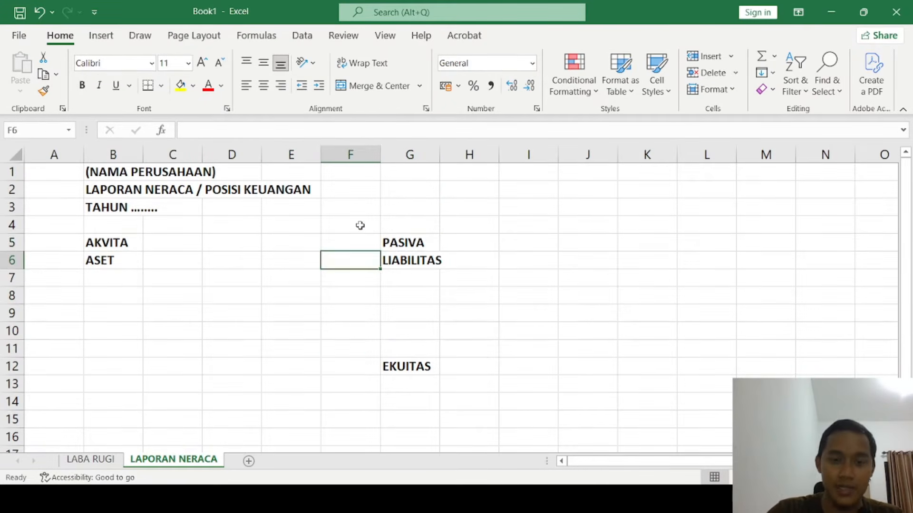
drag(360, 225, 345, 352)
click(391, 245)
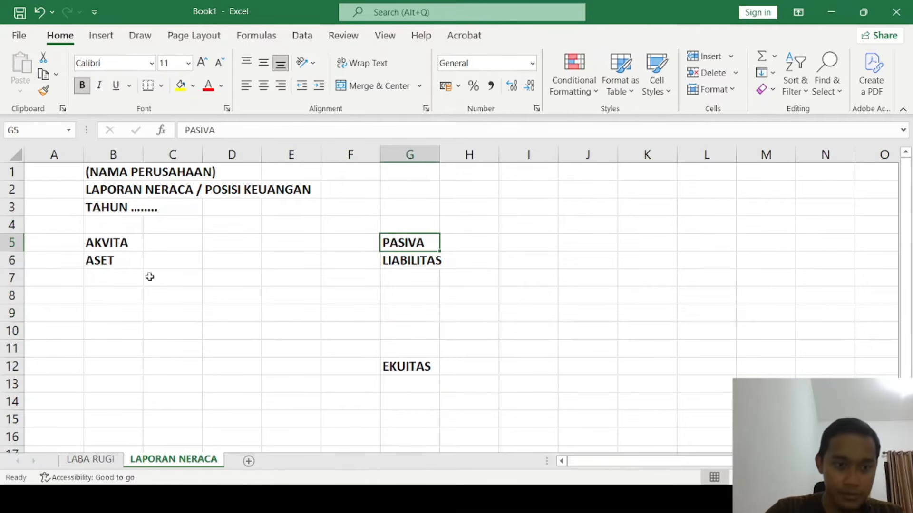
click(114, 257)
click(102, 278)
drag(112, 243, 110, 420)
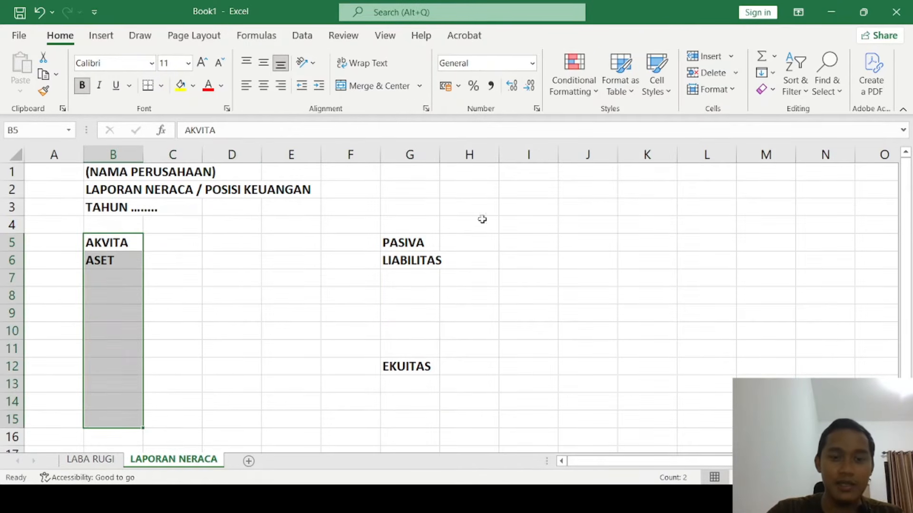
drag(415, 243, 409, 401)
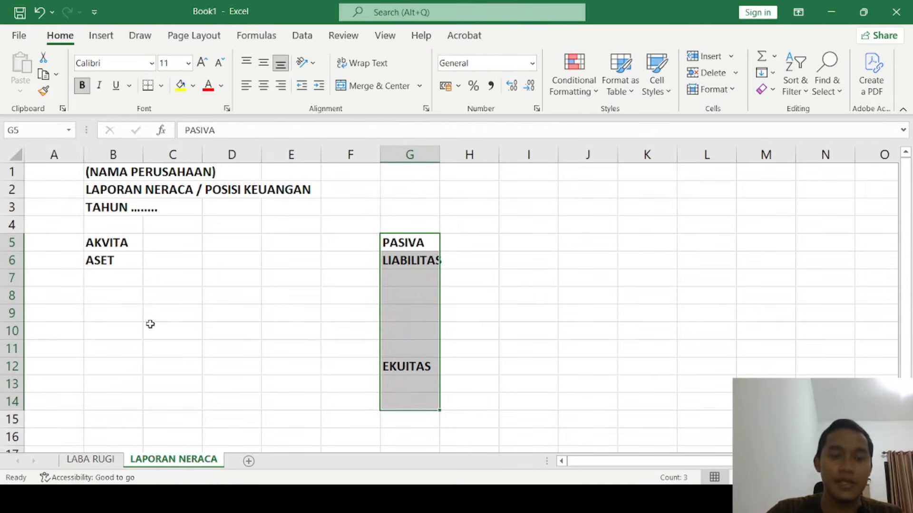
- Enter the asset line Kas dan Setara Kas in B7, under ASET, in regular, non-bold text
click(113, 281)
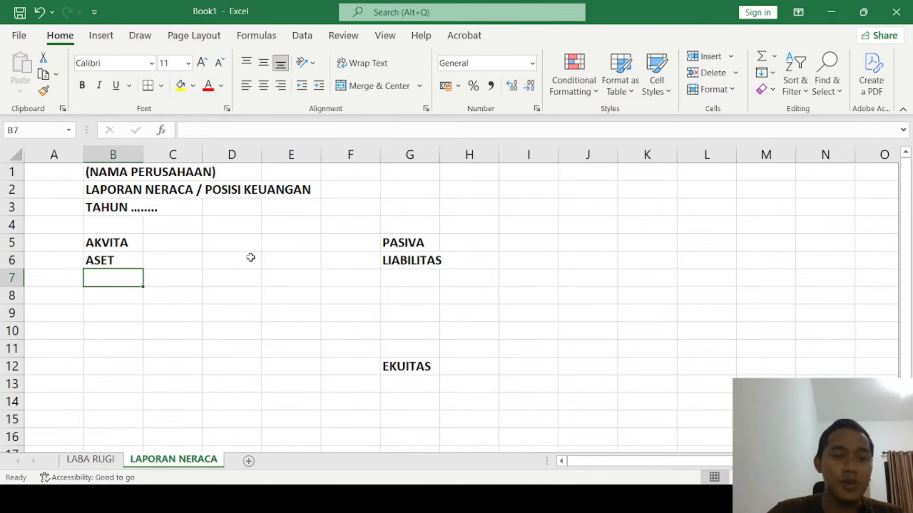
text(Kas dan )
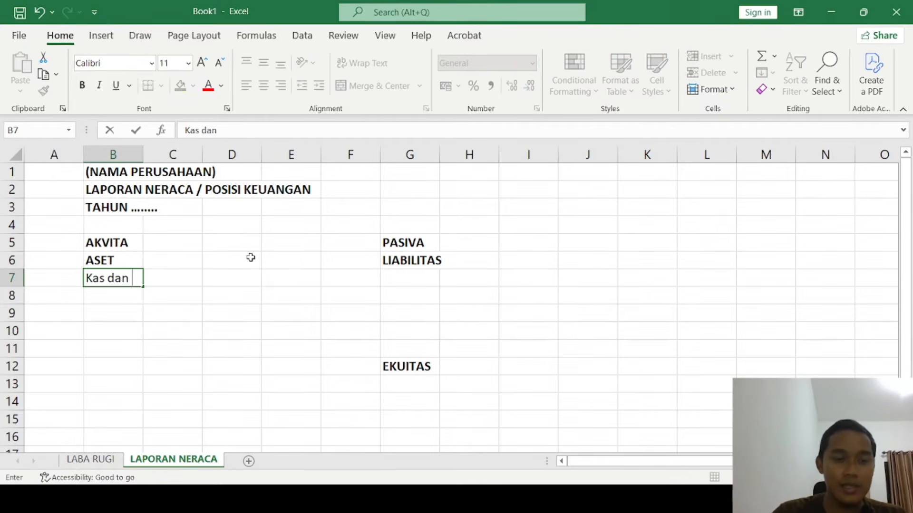
text(Setara Kas)
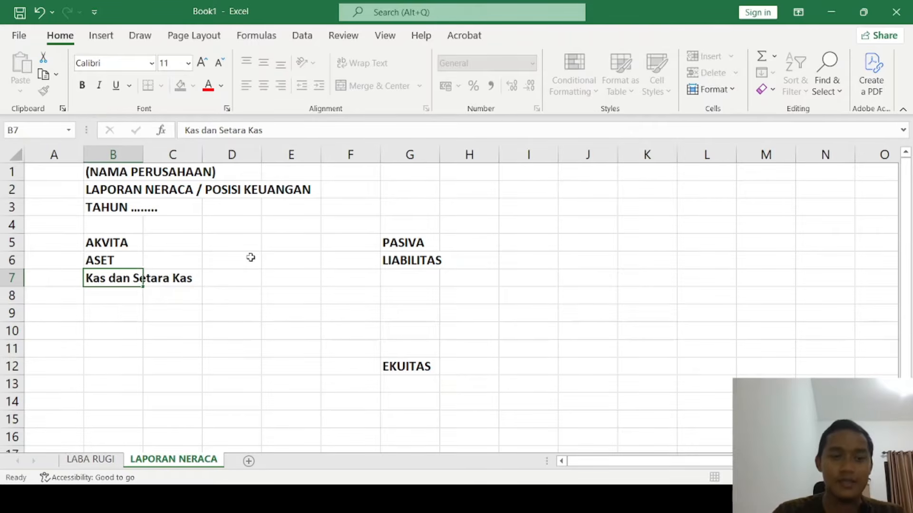
key(Return)
click(131, 280)
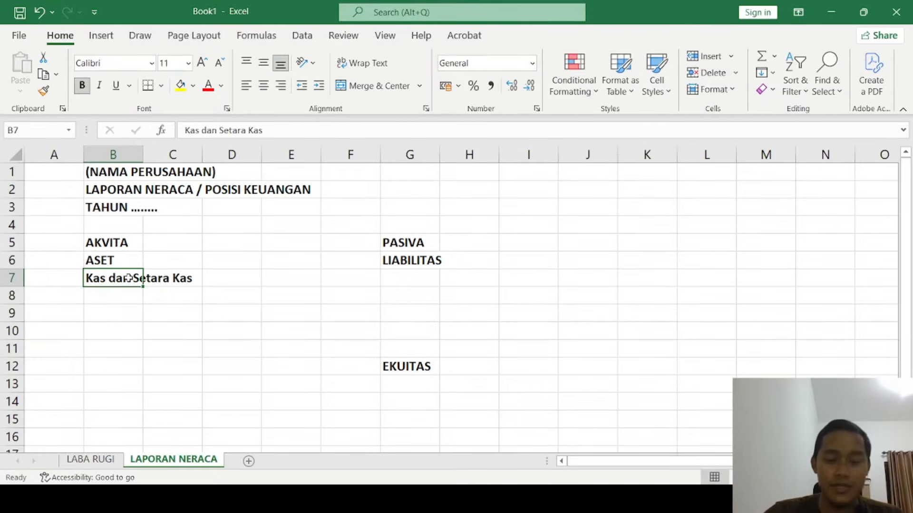
click(180, 268)
click(109, 281)
click(150, 281)
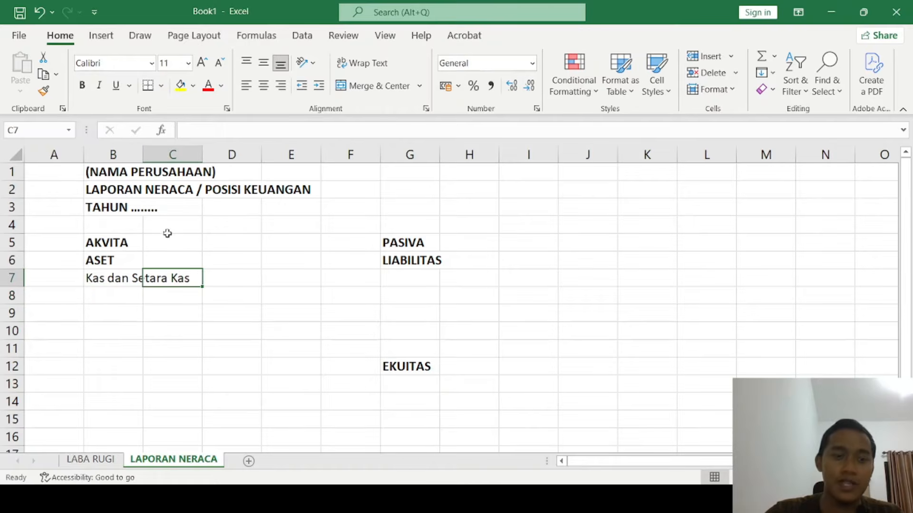
- Widen column B until the label Kas dan Setara Kas fits inside it
double_click(142, 153)
key(ctrl+z)
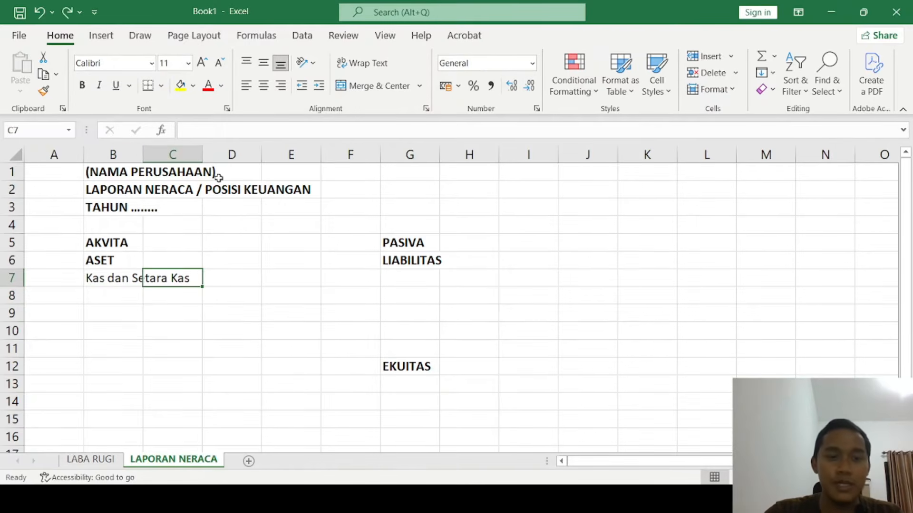
drag(143, 152, 207, 150)
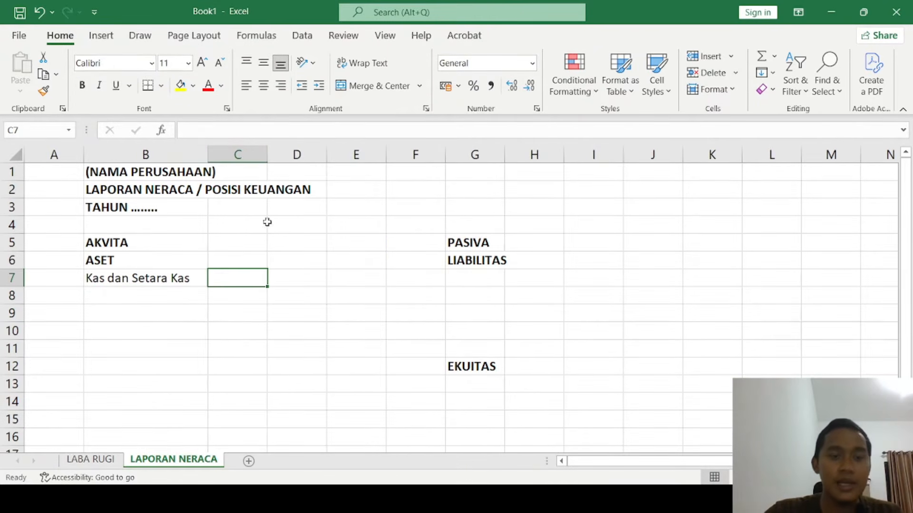
- Enter the placeholder amount xxx in D7 for Kas dan Setara Kas and narrow column C
click(279, 285)
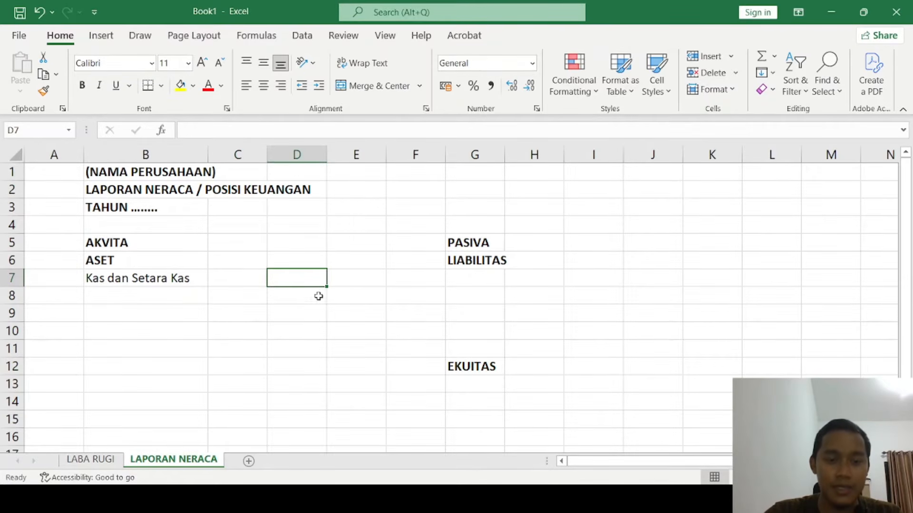
text(xxx)
click(163, 300)
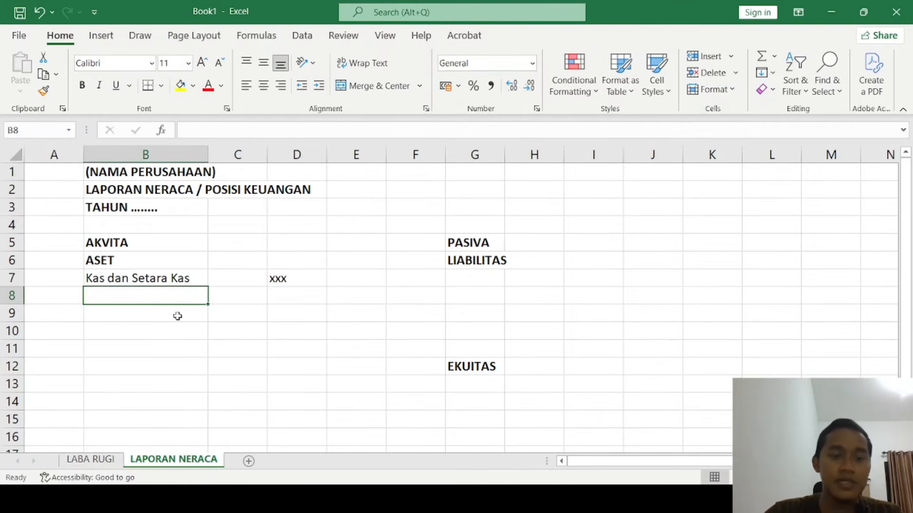
drag(268, 145, 247, 144)
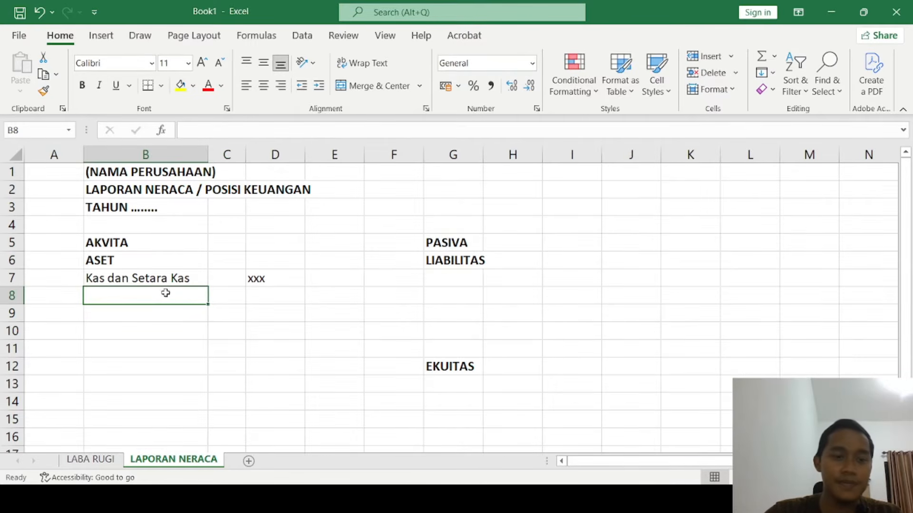
- Enter the asset line Piutang Usaha in B8 in non-bold text, with the placeholder amount xxx in D8
text(Piou)
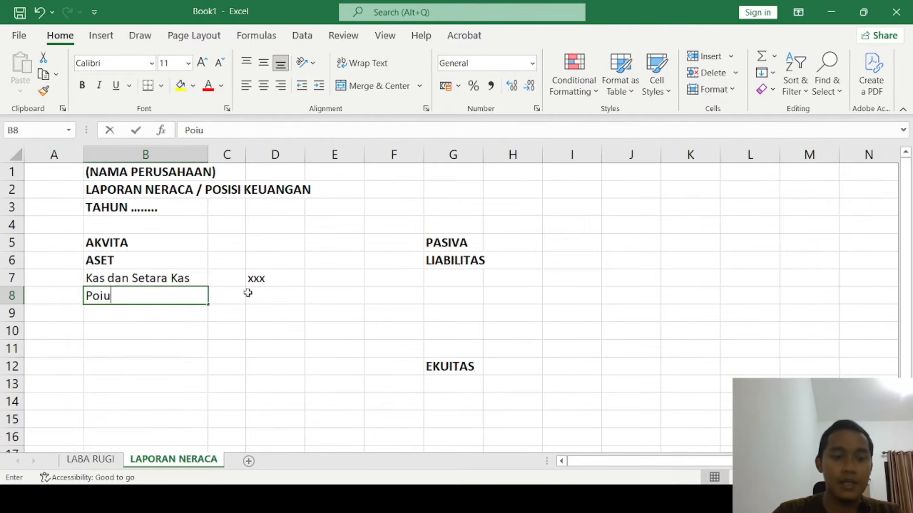
key(BackSpace)
key(BackSpace)
key(BackSpace)
text(iutang Usaha)
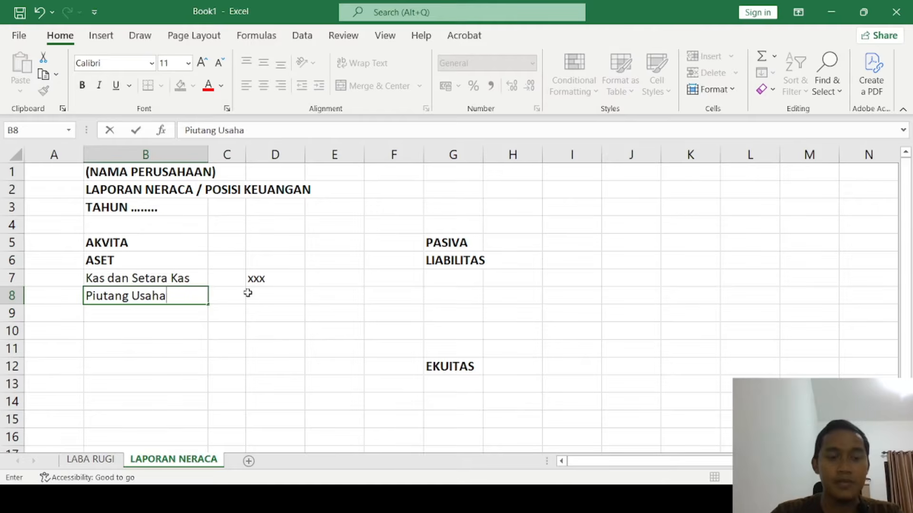
key(ctrl+b)
click(248, 293)
text(xxx)
click(179, 311)
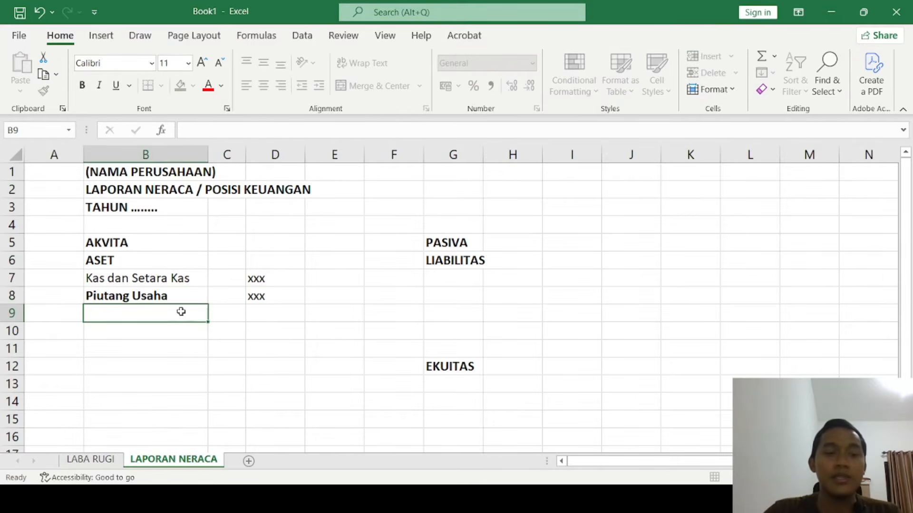
click(142, 296)
key(ctrl+b)
click(151, 315)
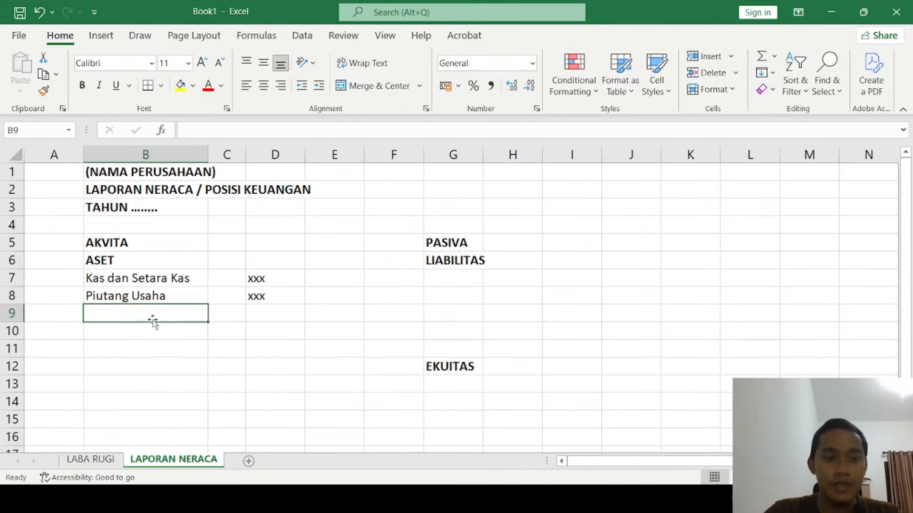
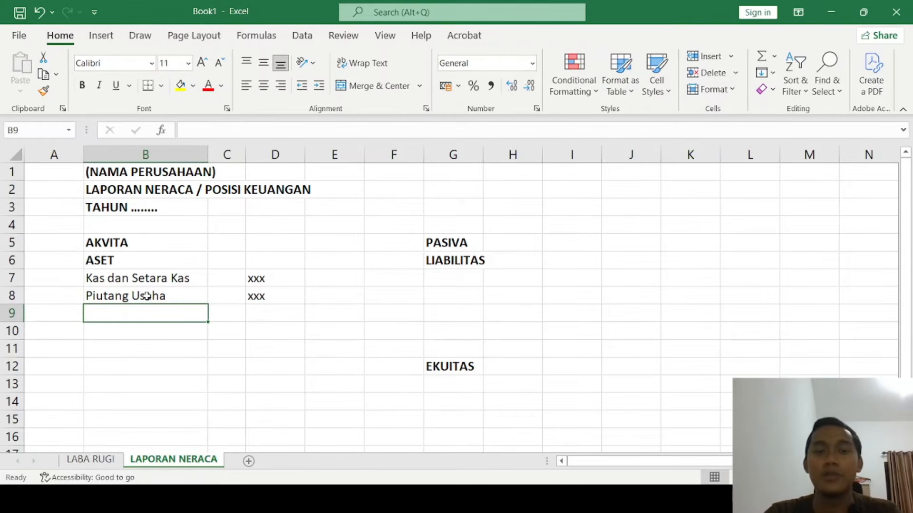
click(465, 262)
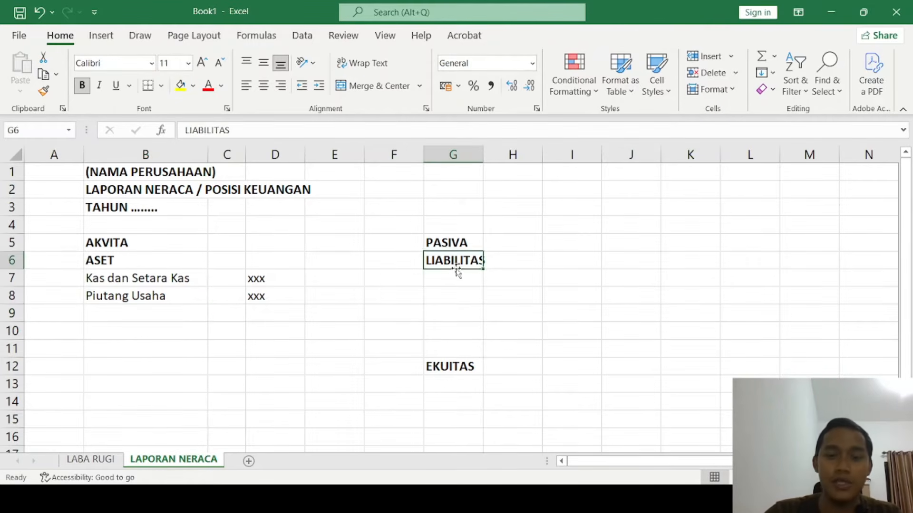
click(454, 273)
click(472, 263)
- Enter the asset line Persediaan in B9 with the placeholder amount xxx in D9
click(129, 310)
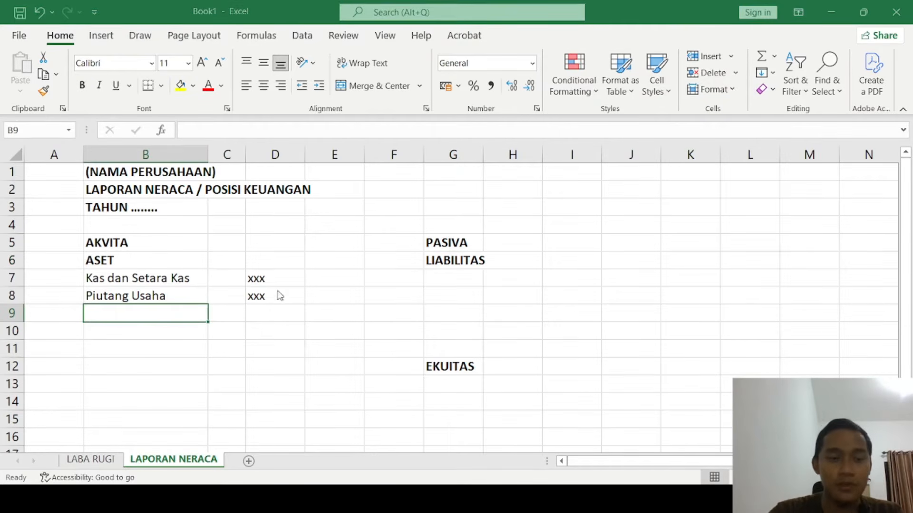
text(Persediaan)
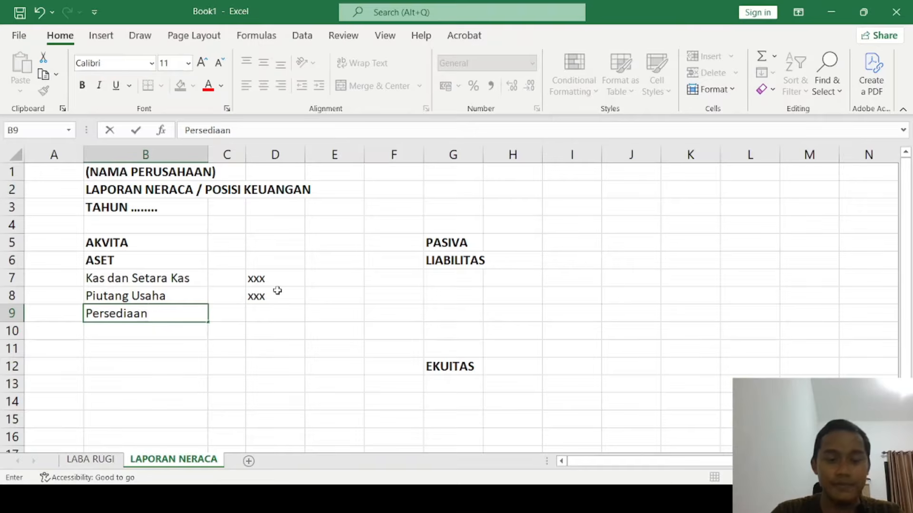
key(ctrl+Return)
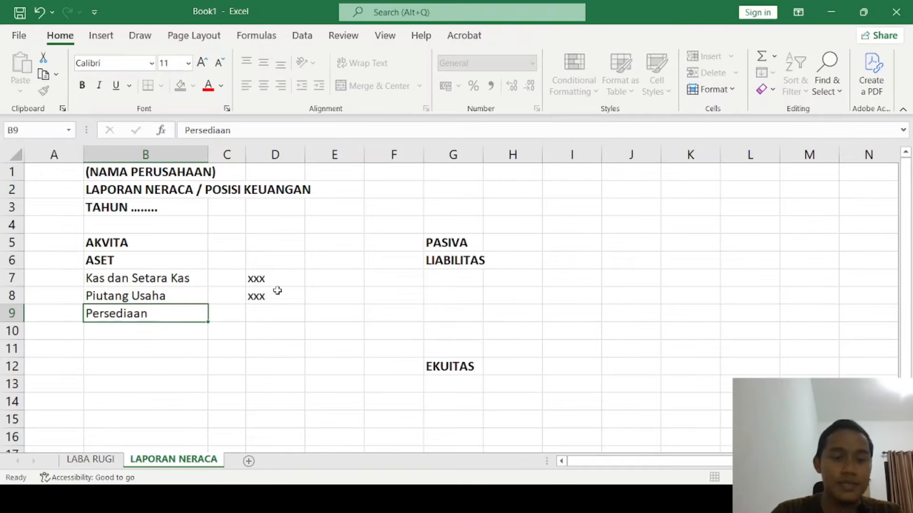
key(Tab)
key(Tab)
text(xxx)
key(Return)
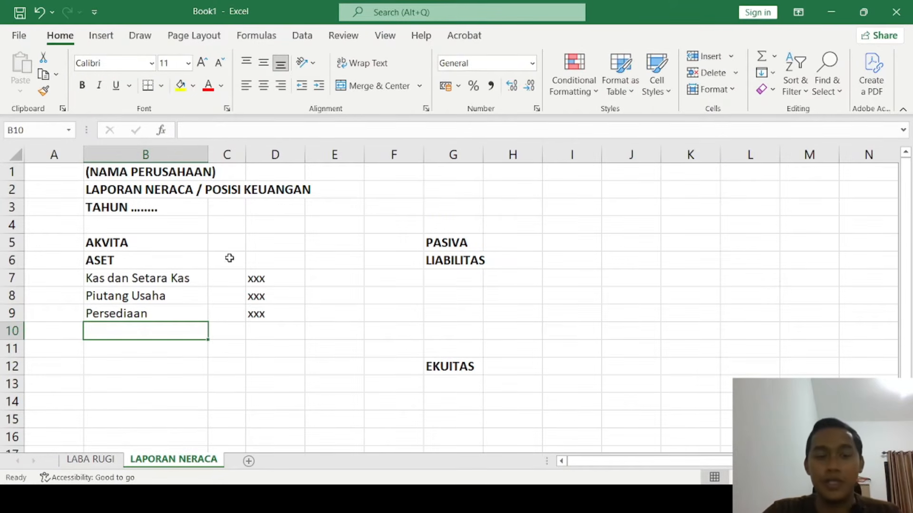
key(alt+Tab)
key(alt+Tab)
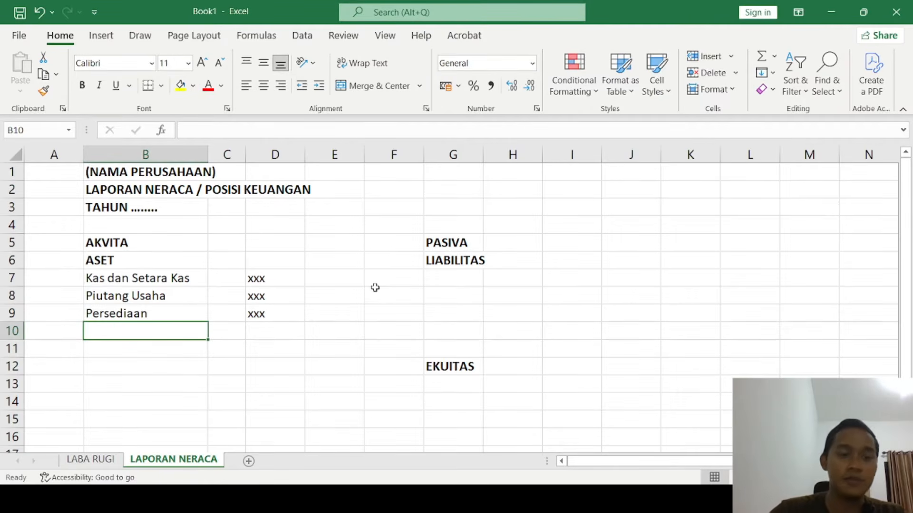
- Enter the asset line Biaya Dibayar Dimuka in B10, below Persediaan
text(Biaya )
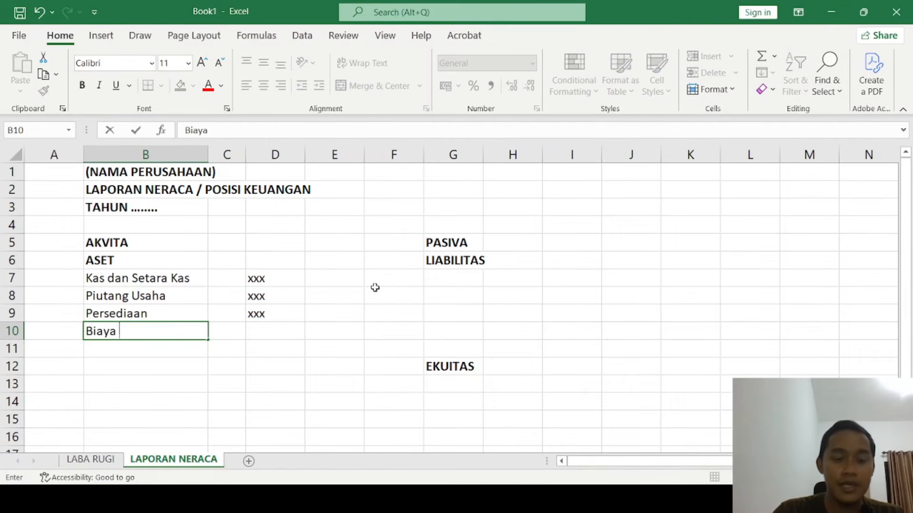
text(Dibayar Dimuka)
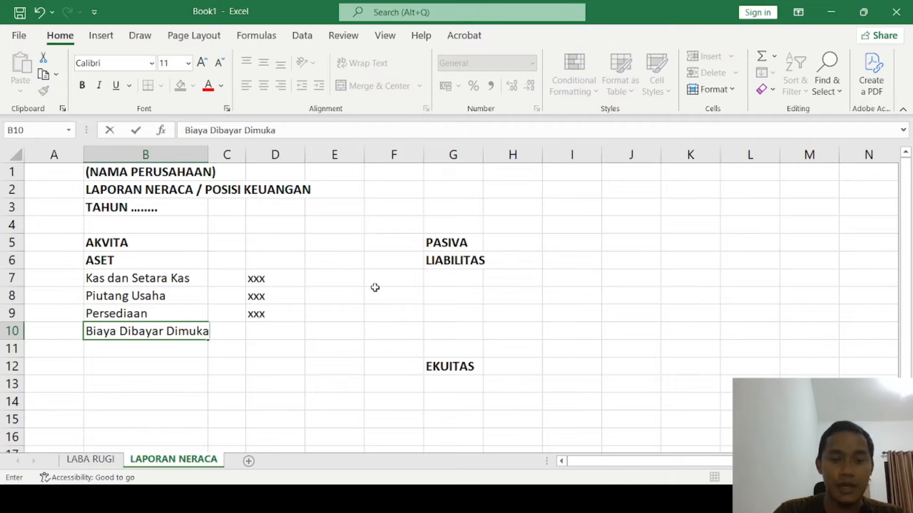
key(Tab)
key(Tab)
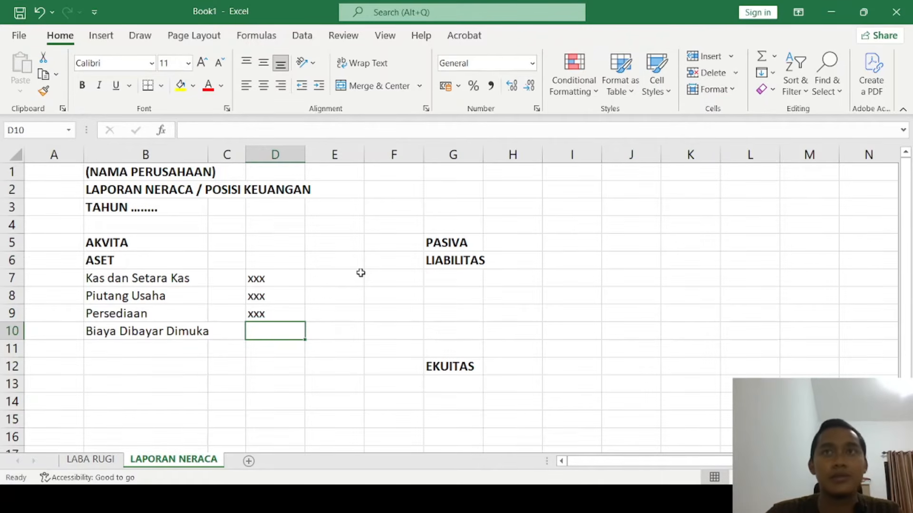
- Enter the placeholder amount xxx in D10 for Biaya Dibayar Dimuka
click(103, 351)
key(Down)
click(271, 338)
double_click(278, 332)
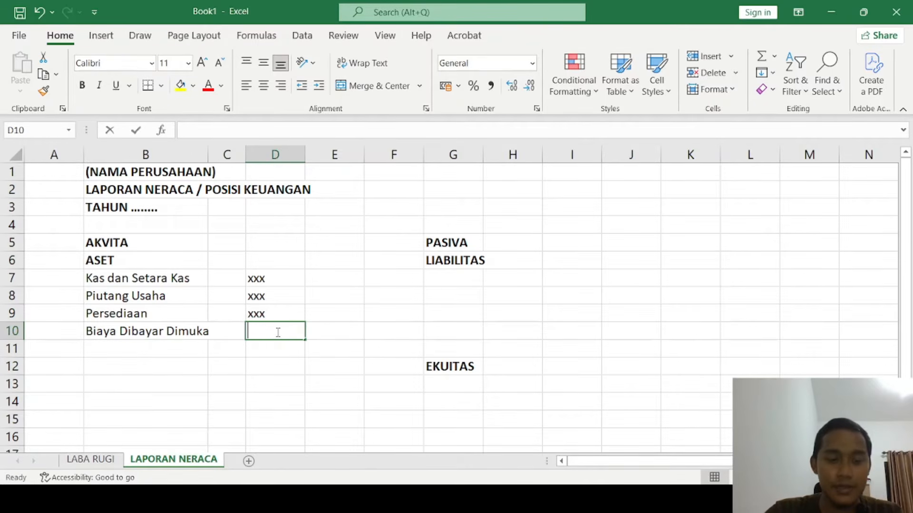
text(xxx)
key(Return)
key(Return)
click(285, 330)
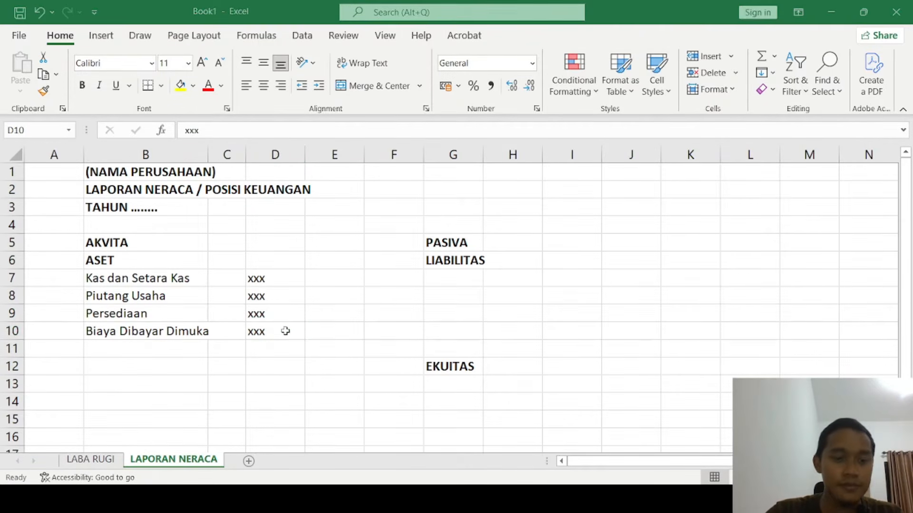
- Add a bottom border to the Biaya Dibayar Dimuka amount in D10 and enter the label Total Aset in B11
click(148, 86)
click(202, 343)
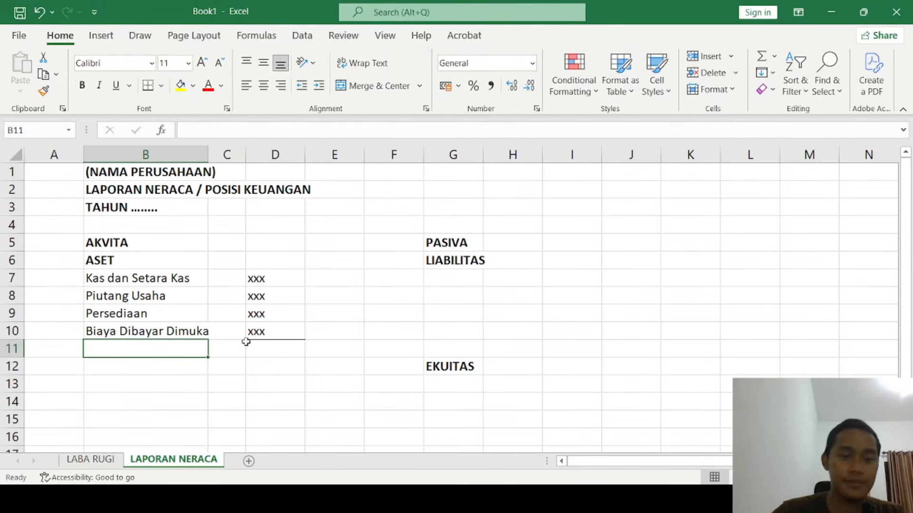
text(Ju)
key(BackSpace)
key(BackSpace)
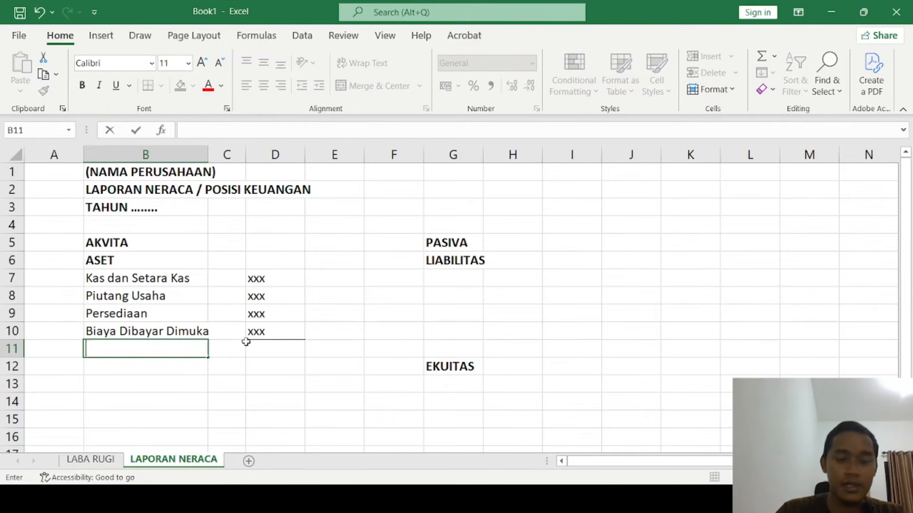
text(Total Aset)
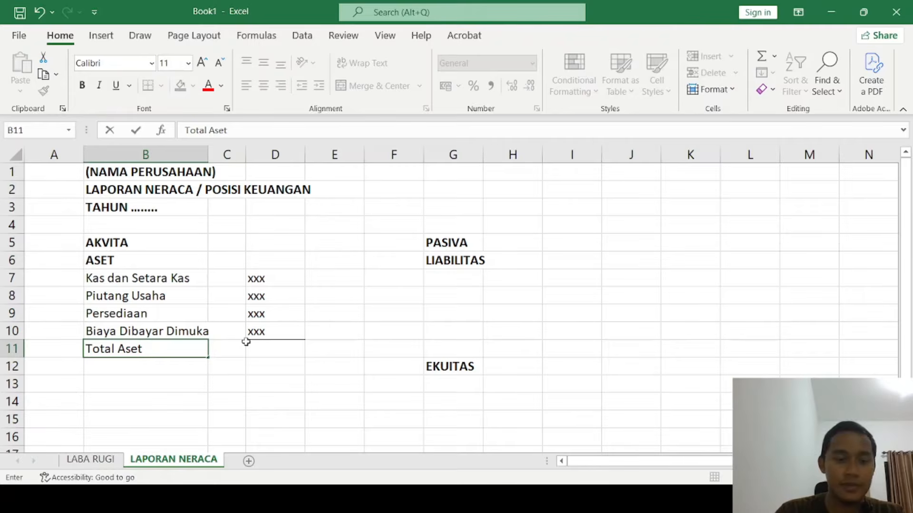
key(Return)
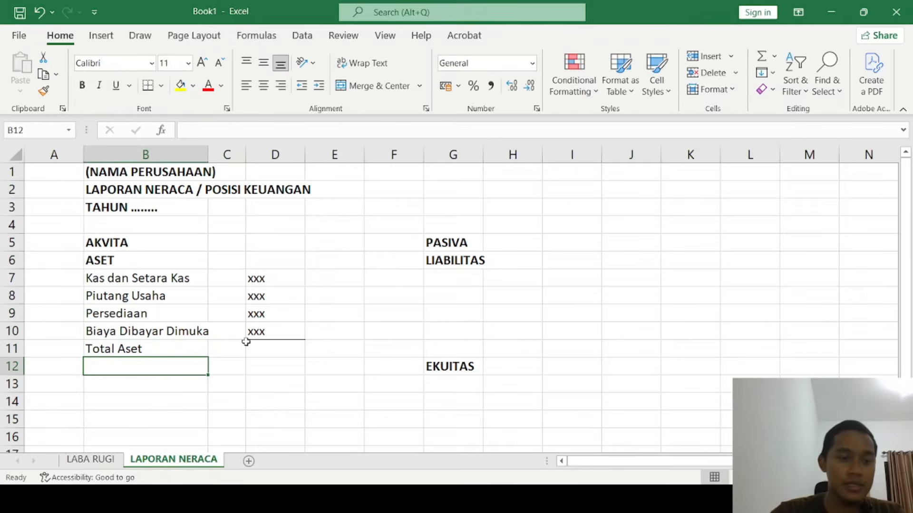
- Extend the label in B11 to read Total Aset Lancar
click(148, 348)
double_click(164, 349)
text(Lanc)
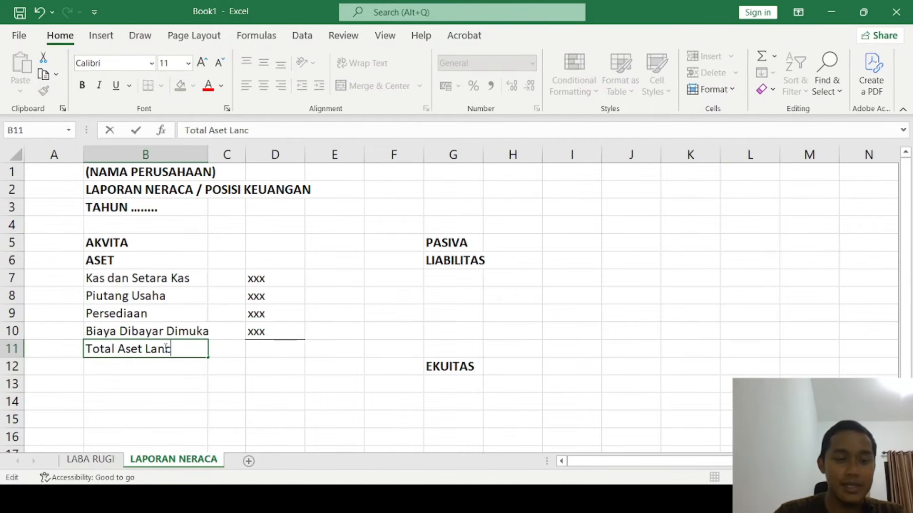
text(ar)
key(Return)
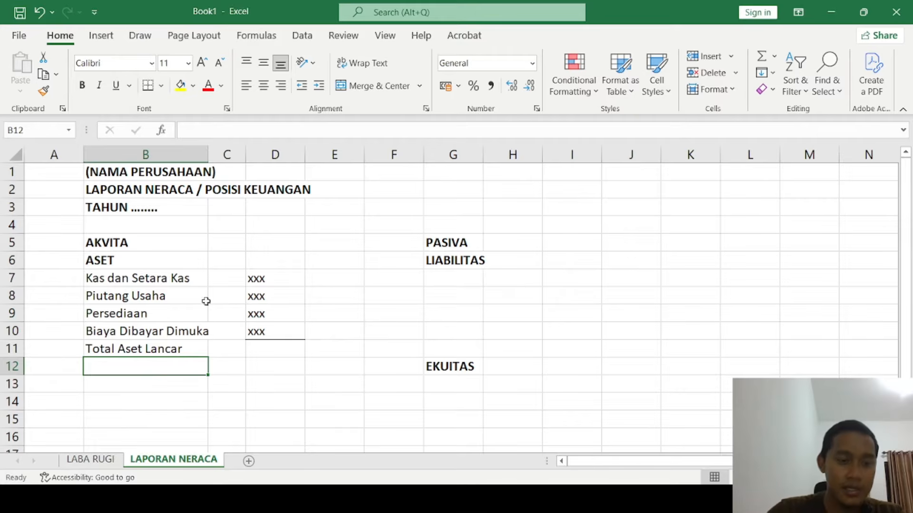
- Insert a new row 7 above Kas dan Setara Kas and enter the subheading Aset Lancar in B7
click(14, 279)
key(ctrl+shift+plus)
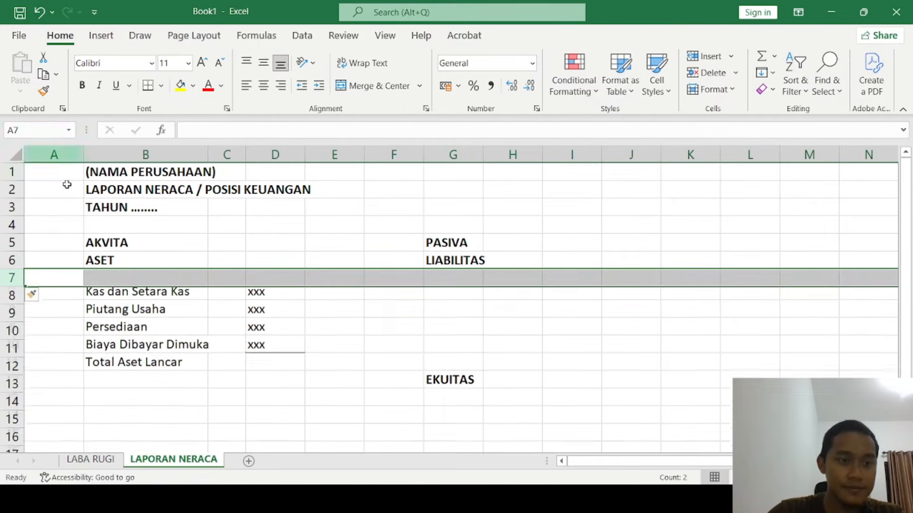
click(105, 279)
text(Aset Lancar)
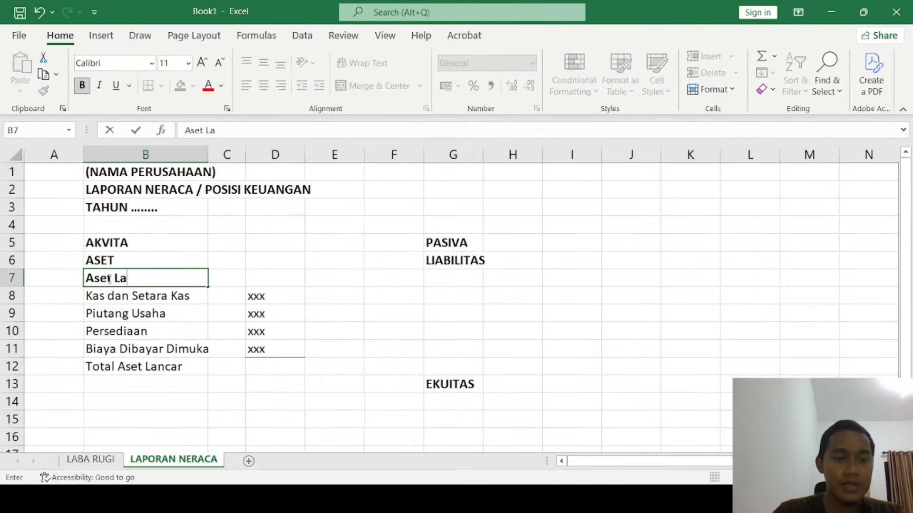
key(Return)
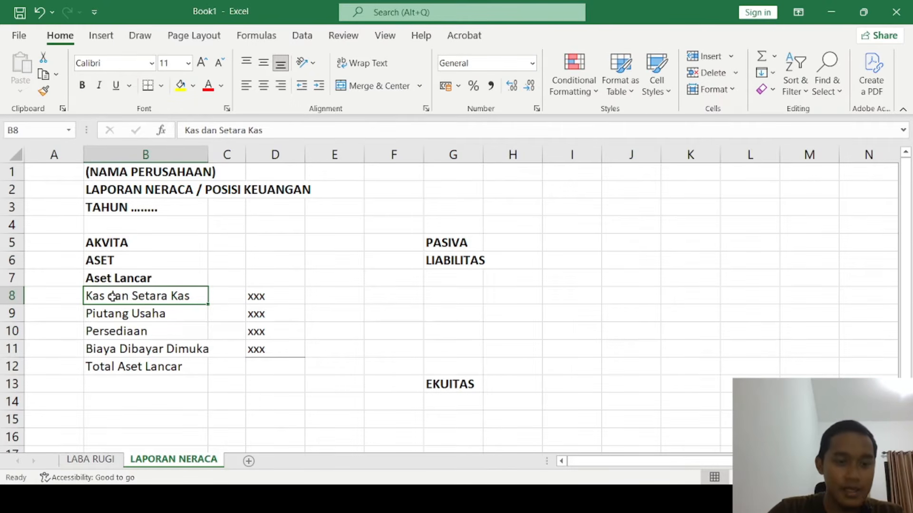
- Indent the four current asset names in B8:B11 by one level
drag(157, 302, 163, 348)
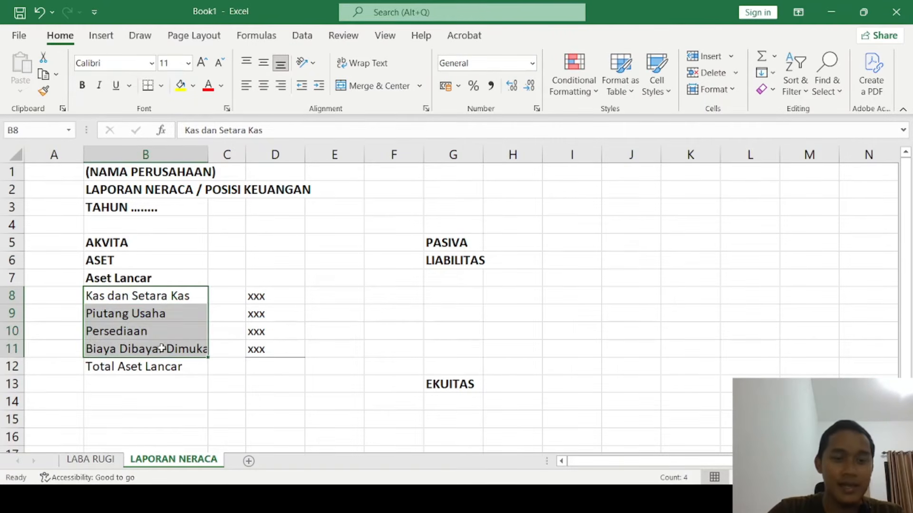
click(318, 89)
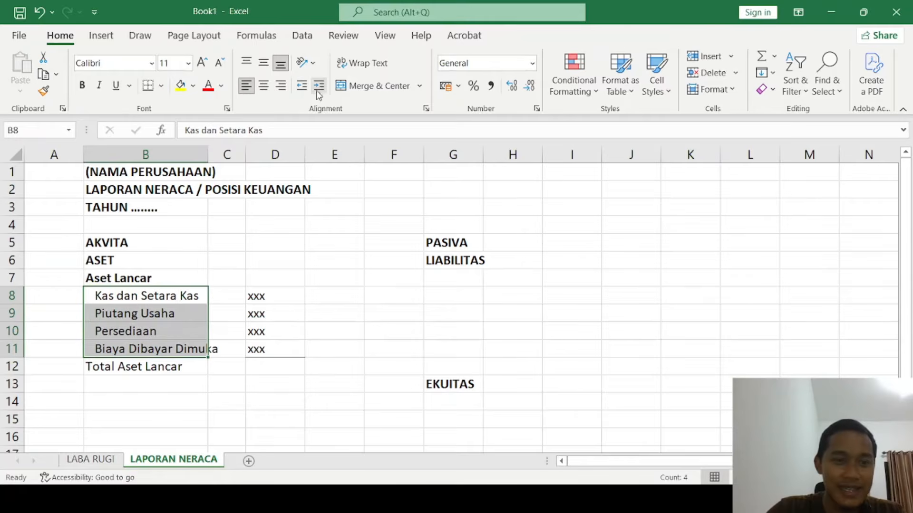
click(115, 281)
scroll(115, 281, down, 1)
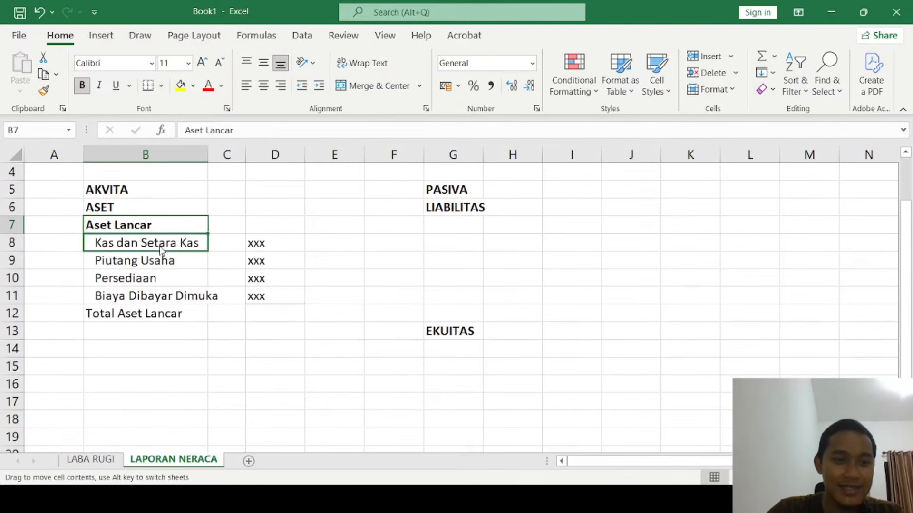
drag(163, 255, 152, 239)
click(149, 276)
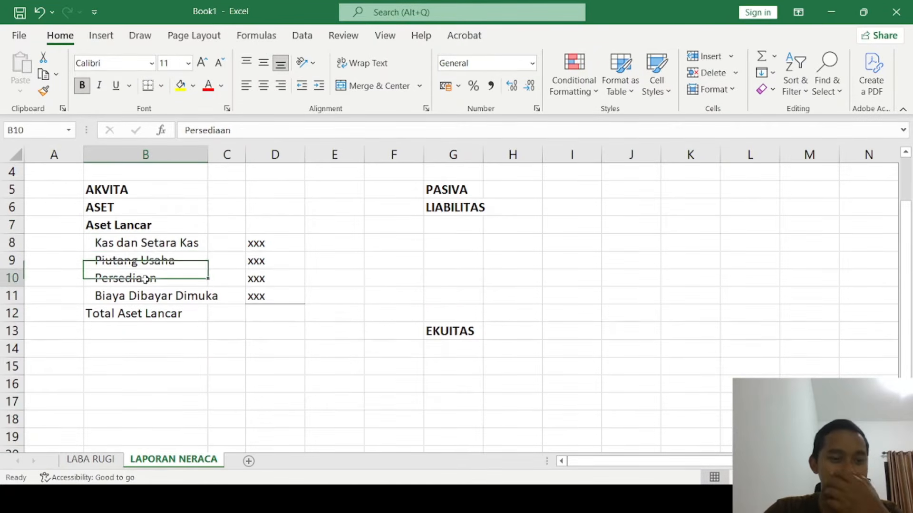
click(145, 297)
scroll(135, 276, down, 1)
click(110, 295)
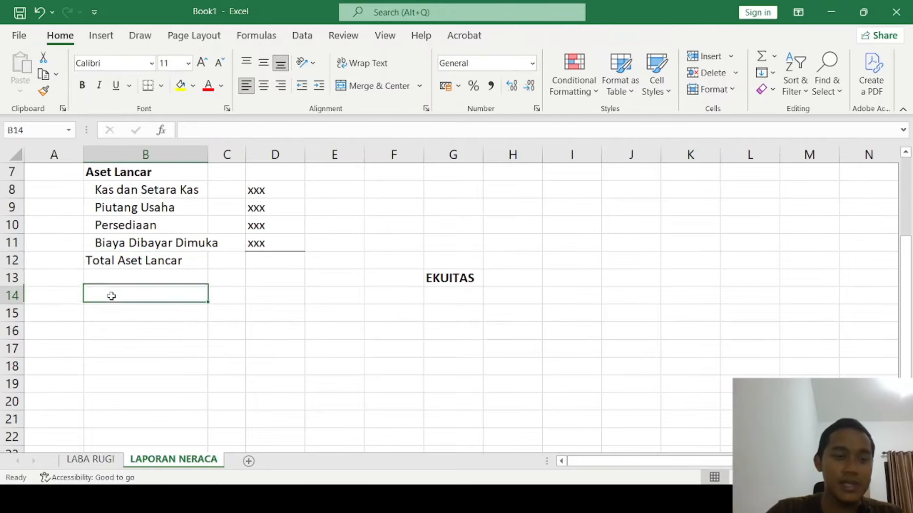
- Make the Total Aset Lancar row bold across B12:D12 and enter the placeholder amount xxx in E12
click(118, 260)
drag(119, 260, 299, 261)
key(ctrl+b)
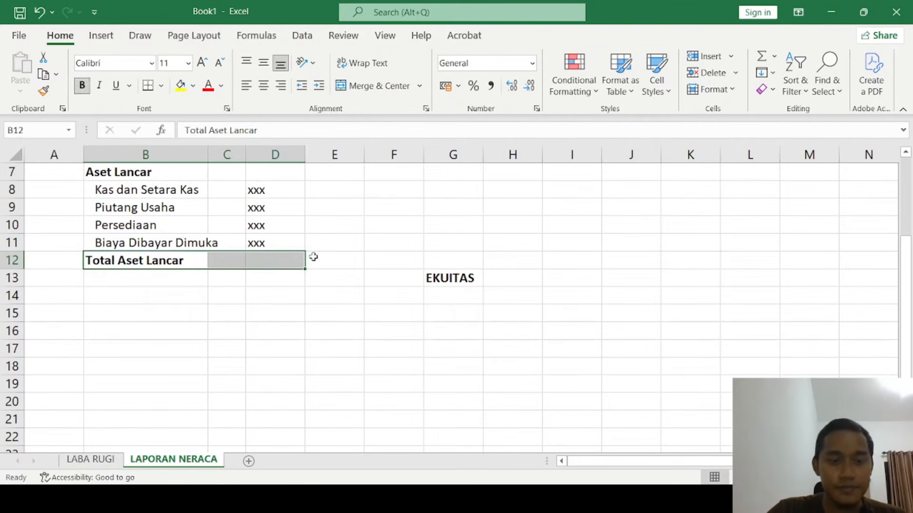
click(313, 257)
text(xxx)
click(330, 320)
- Narrow column F and widen column B so the indented asset names fit
scroll(332, 318, up, 3)
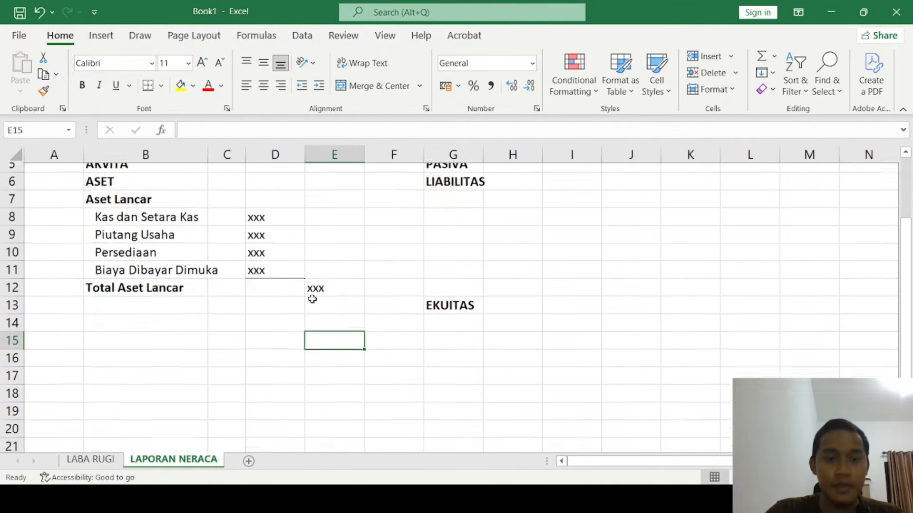
drag(408, 158, 402, 157)
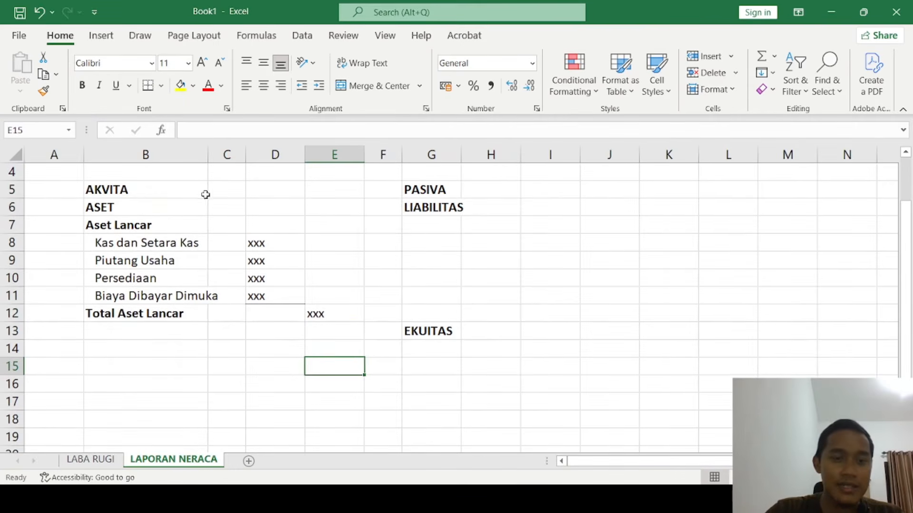
drag(208, 155, 251, 156)
- Enter the subheading Aset Tetap in B14, bold and left-aligned without an indent
click(119, 346)
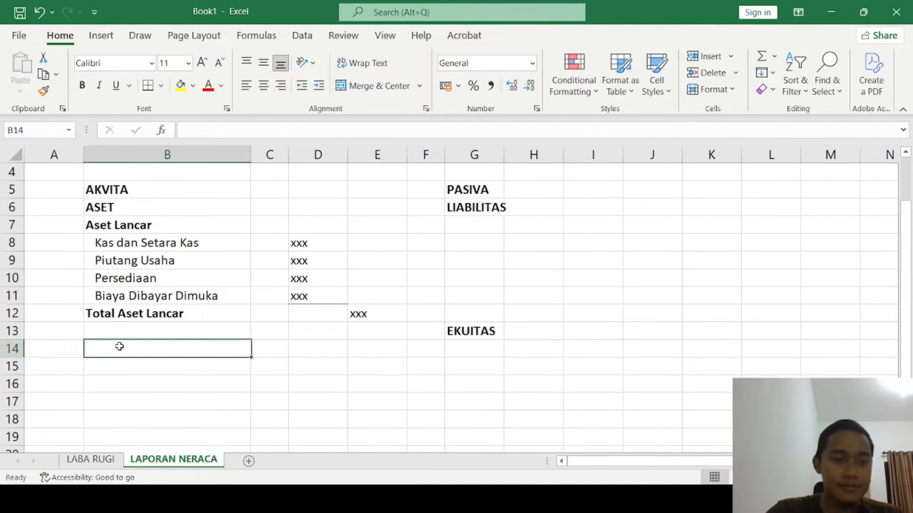
click(175, 340)
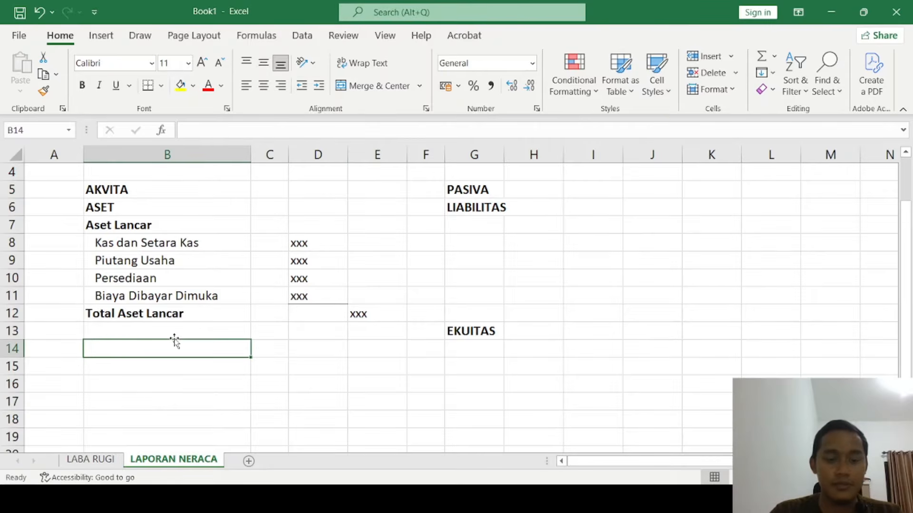
text(Aset Tetap)
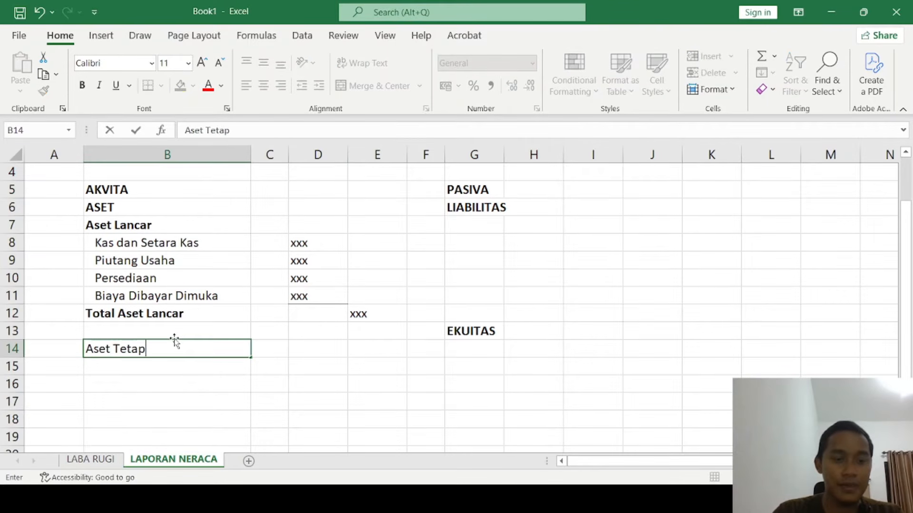
key(Return)
click(149, 349)
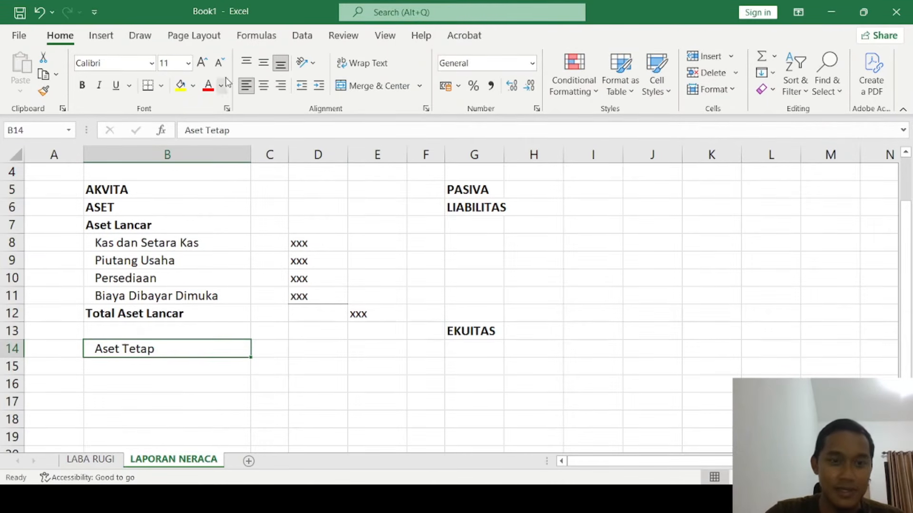
click(247, 86)
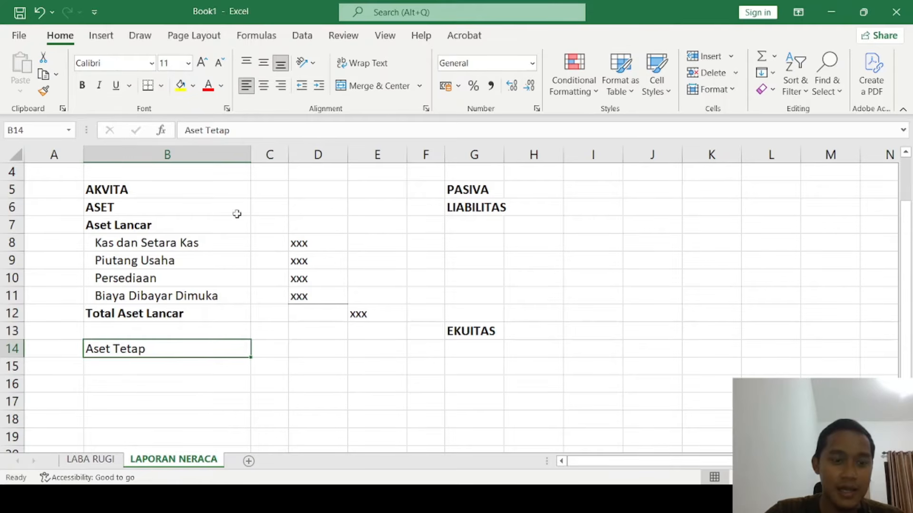
key(ctrl+b)
- Enter the fixed asset lines Tanah dan Bangunan in B15 and Peralatan in B16
click(128, 364)
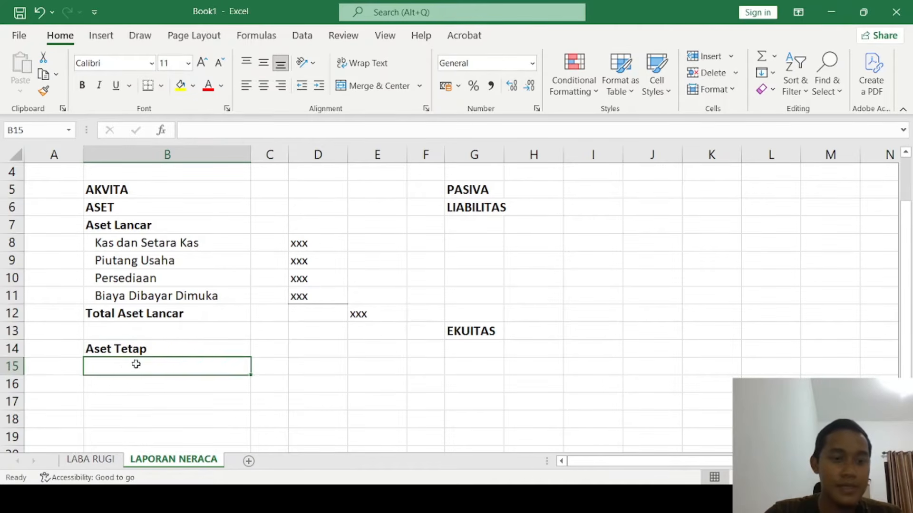
key(alt+Tab)
key(alt+Tab)
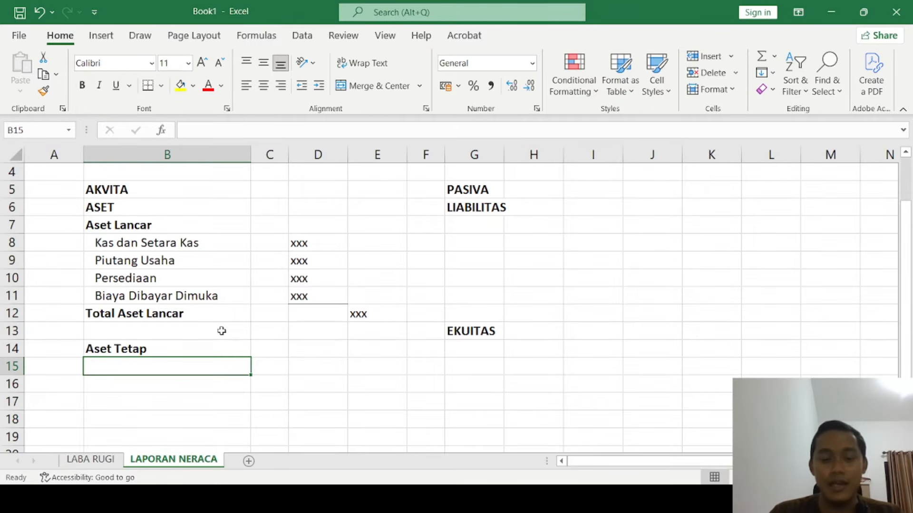
text(Tanah dan)
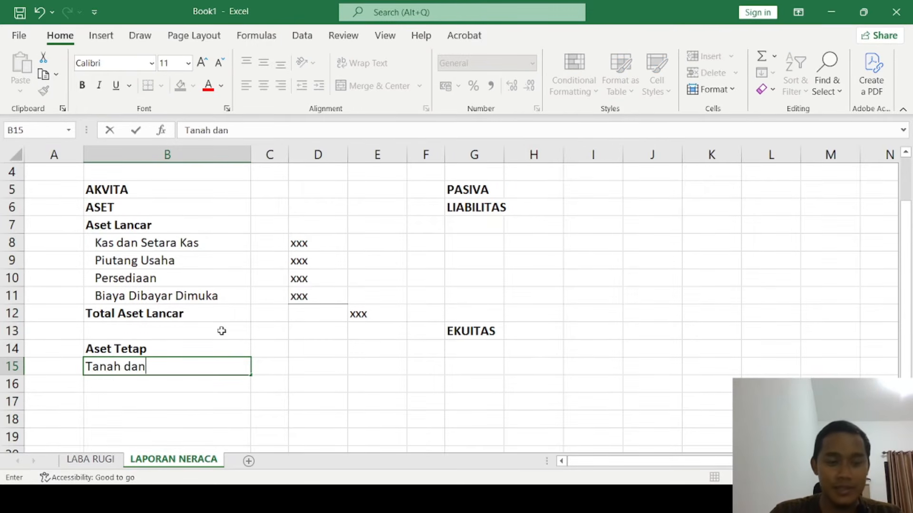
text( Bangunan)
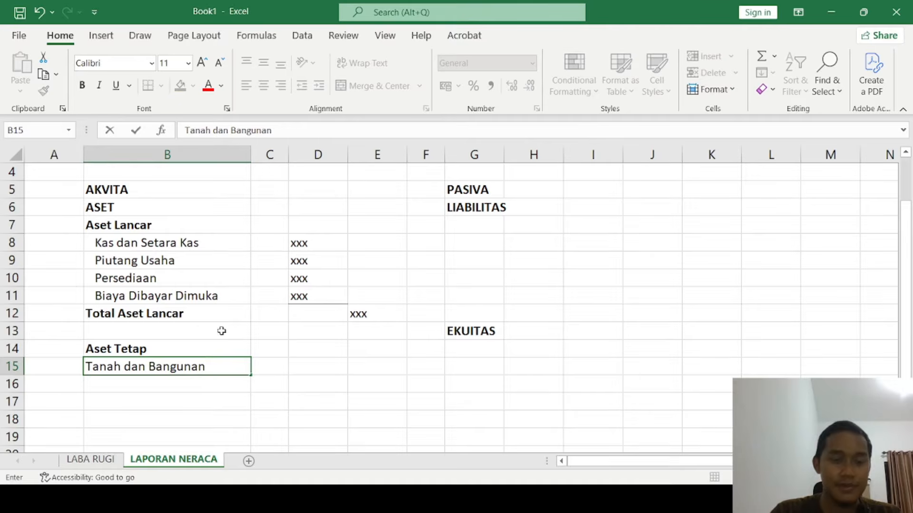
key(Return)
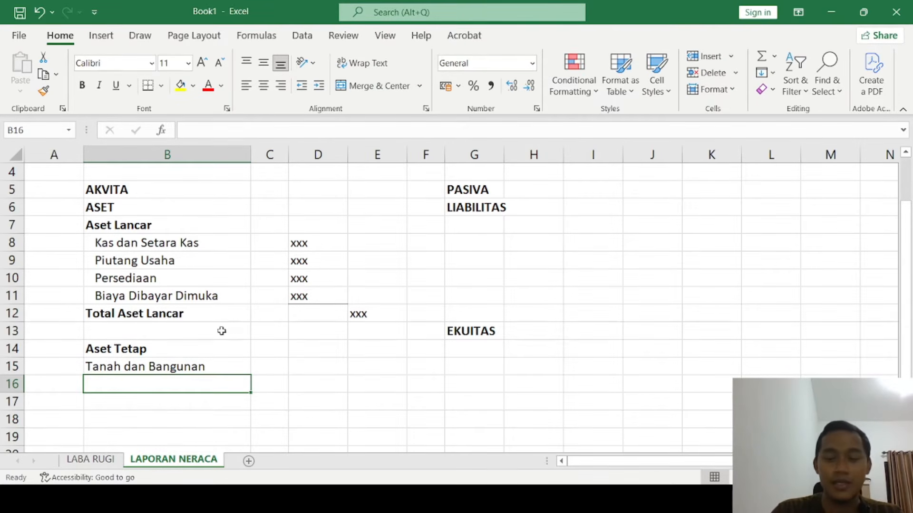
text(Peralatan)
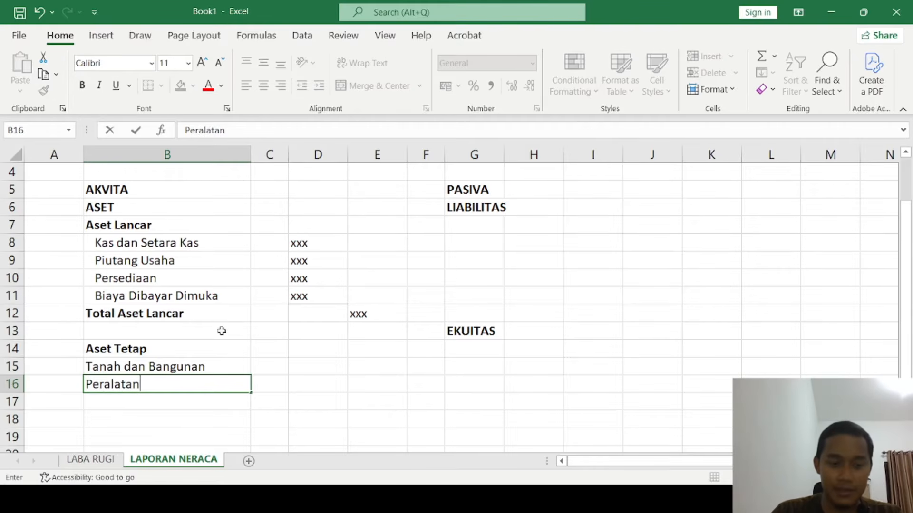
key(Return)
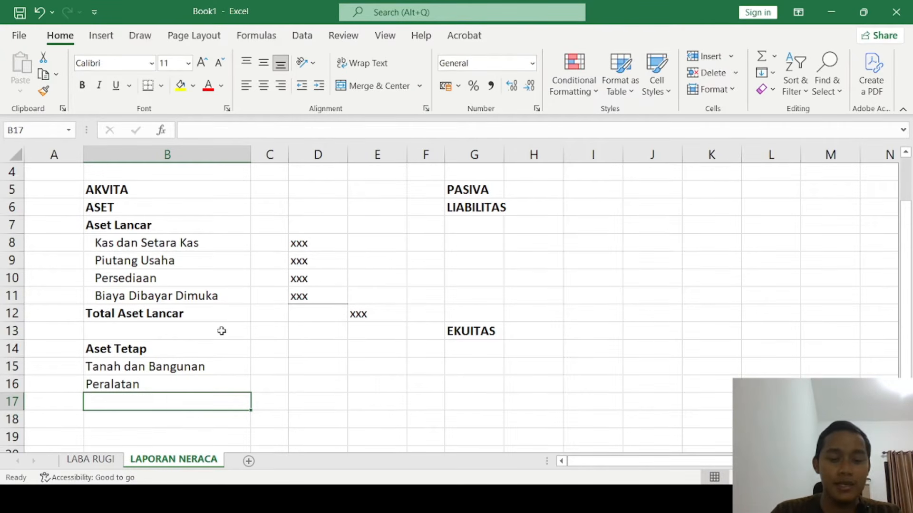
- Enter the fixed asset lines Kendaraan in B17 and Furniture in B18
text(Kendaraan)
key(Return)
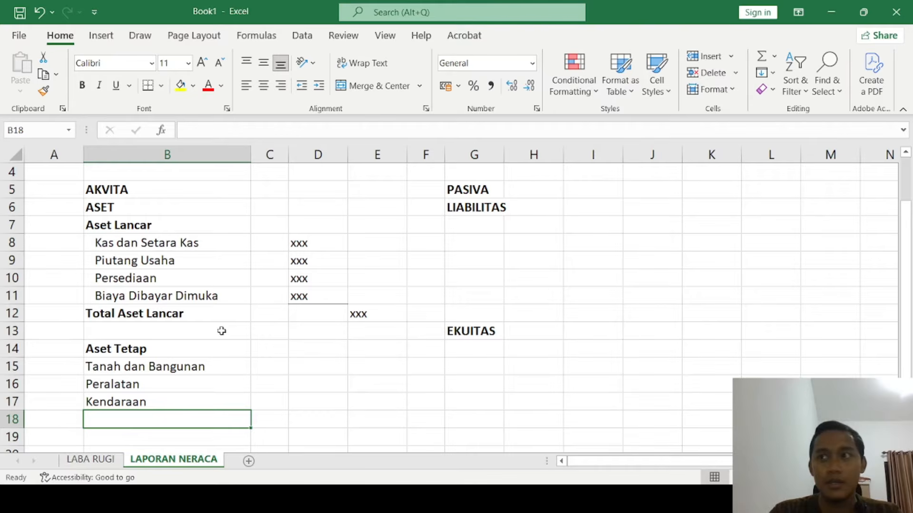
text(Furniture)
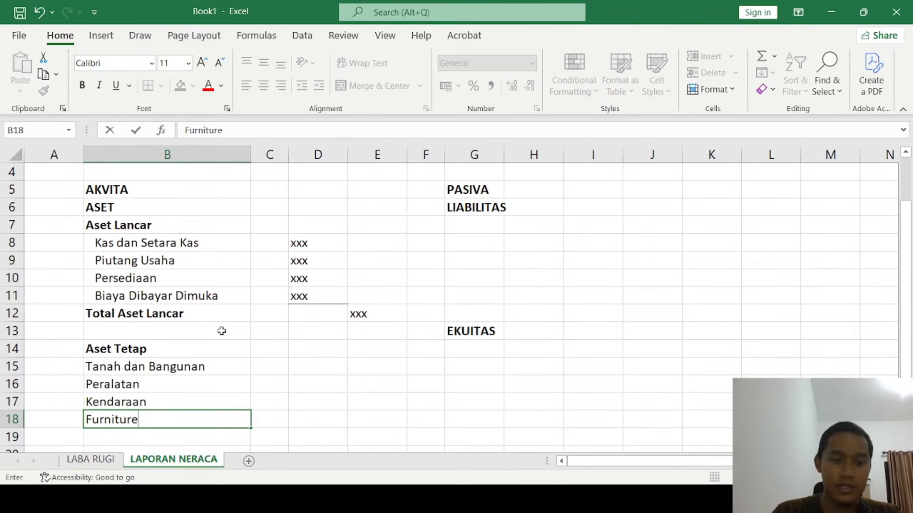
key(Return)
- Indent the four fixed asset names in B15:B18 by one level
scroll(212, 332, down, 1)
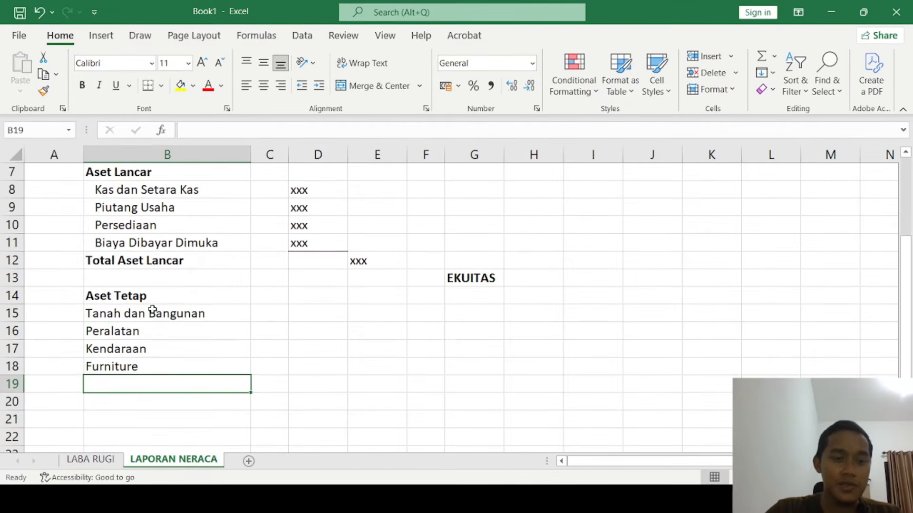
click(152, 313)
drag(152, 314, 145, 367)
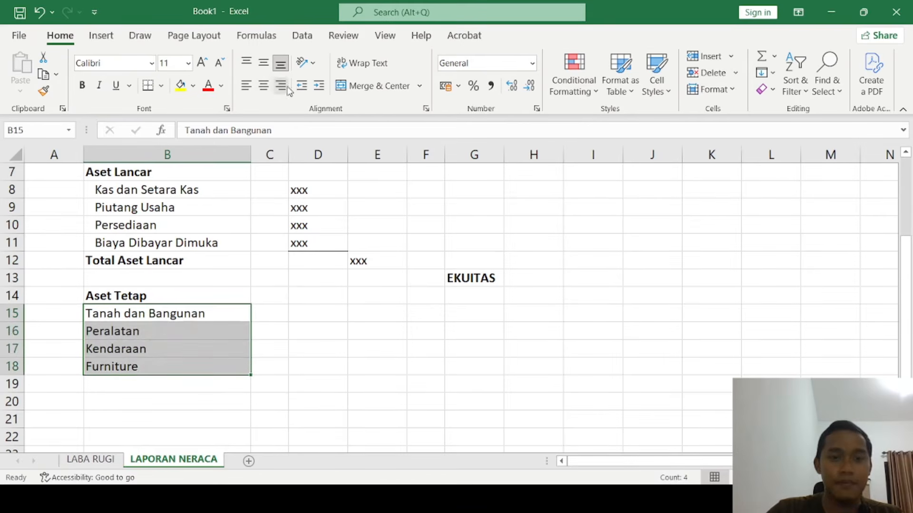
click(317, 90)
click(180, 329)
click(225, 316)
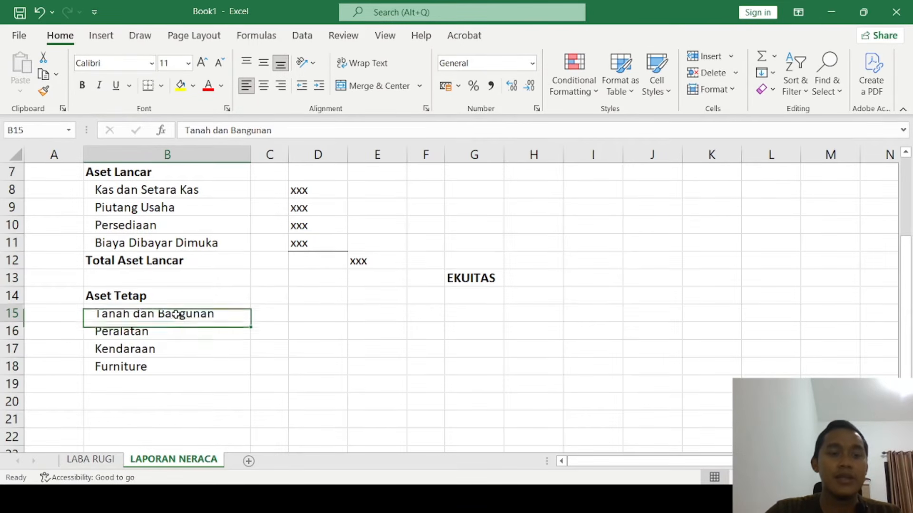
click(169, 333)
click(167, 345)
click(163, 374)
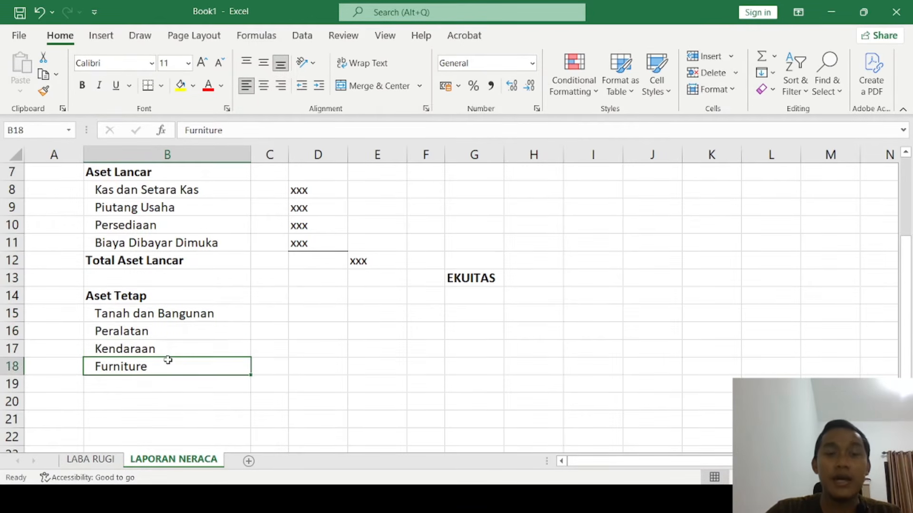
click(161, 380)
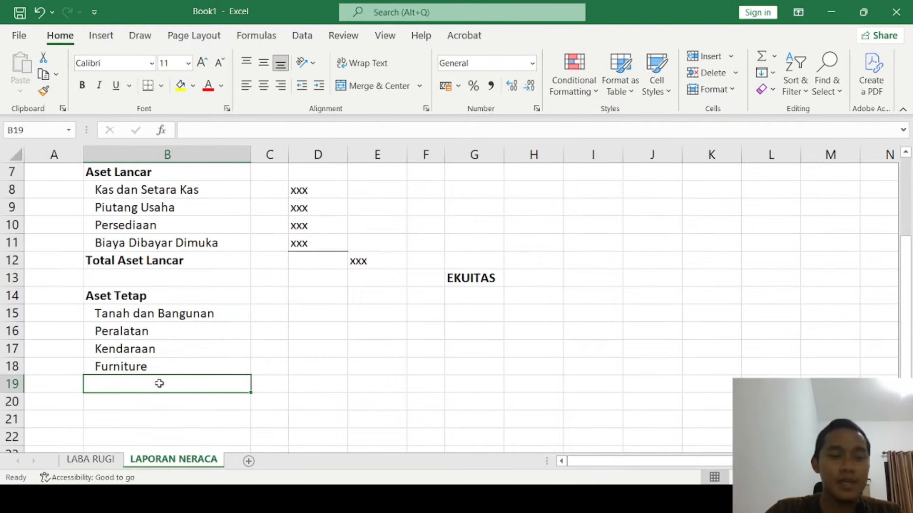
click(164, 370)
click(170, 350)
click(176, 327)
click(179, 300)
click(181, 311)
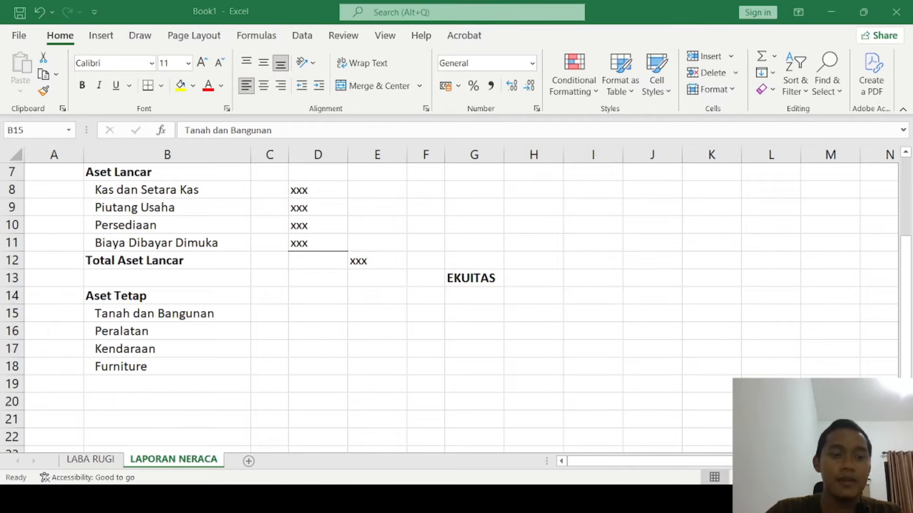
click(151, 383)
drag(168, 313, 151, 379)
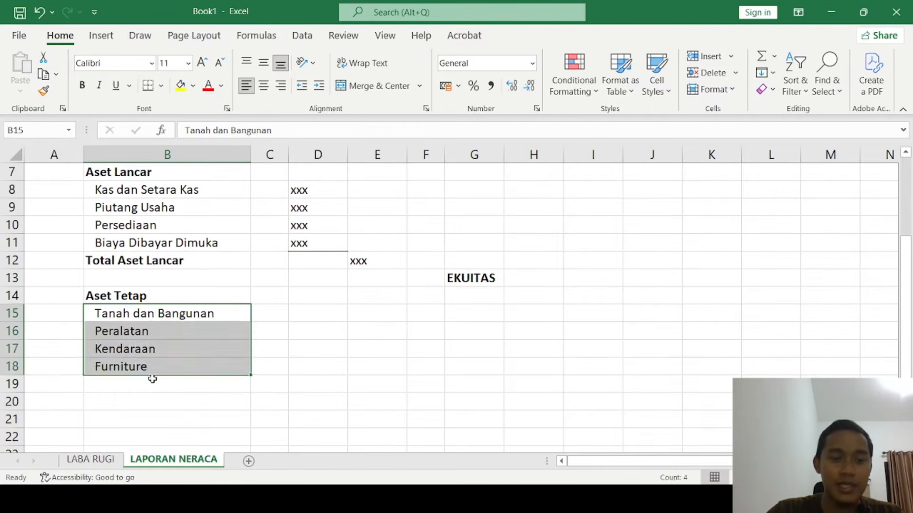
- Enter the line Akumulasi Penyusutan in B19 beneath the other fixed asset names
click(178, 380)
text(Aku)
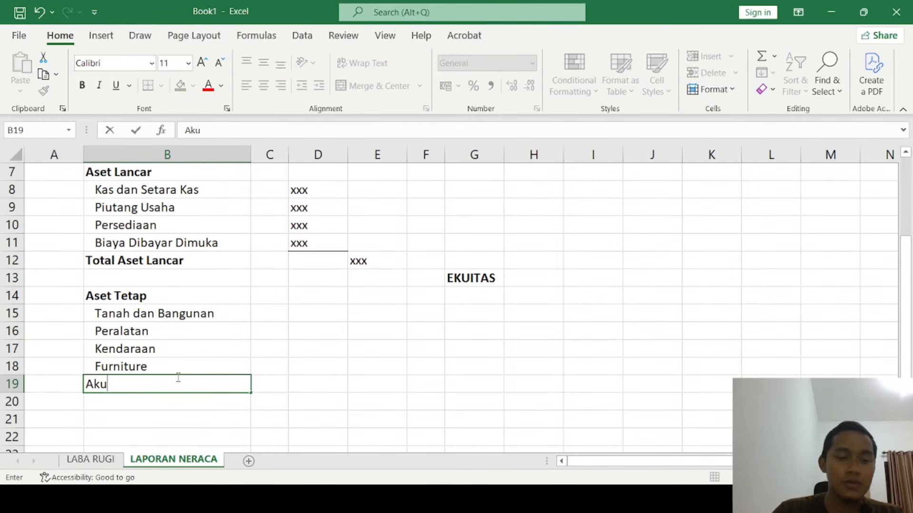
text(mulasi Penyusutan)
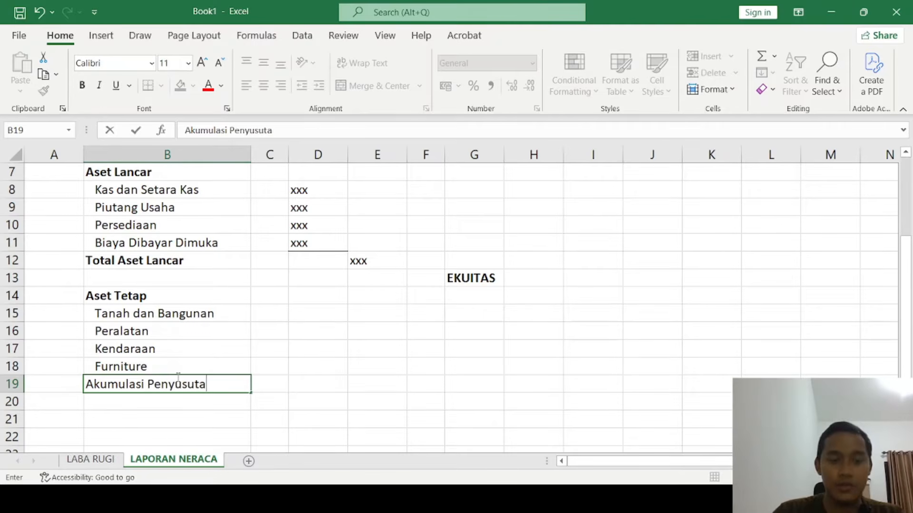
key(Return)
click(179, 385)
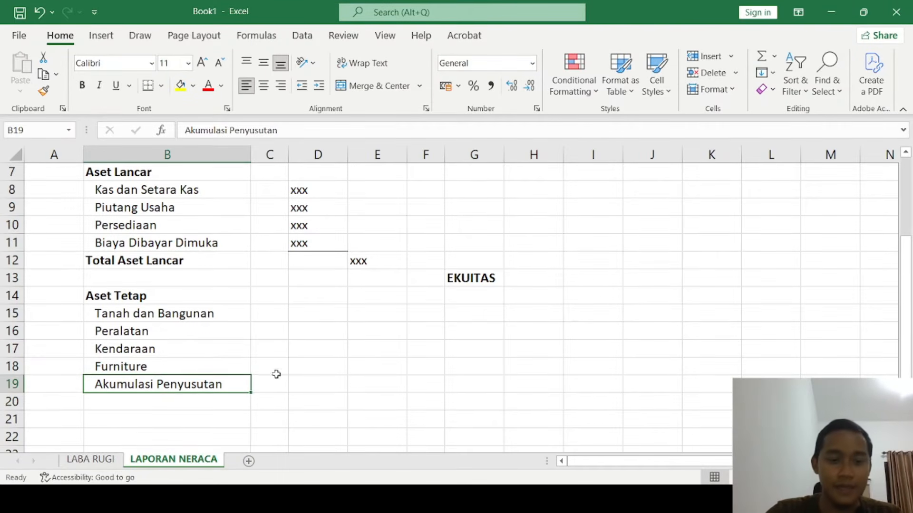
- Fill the amount cells D15:D18 for the four fixed assets with the placeholder xxx
click(311, 380)
click(330, 314)
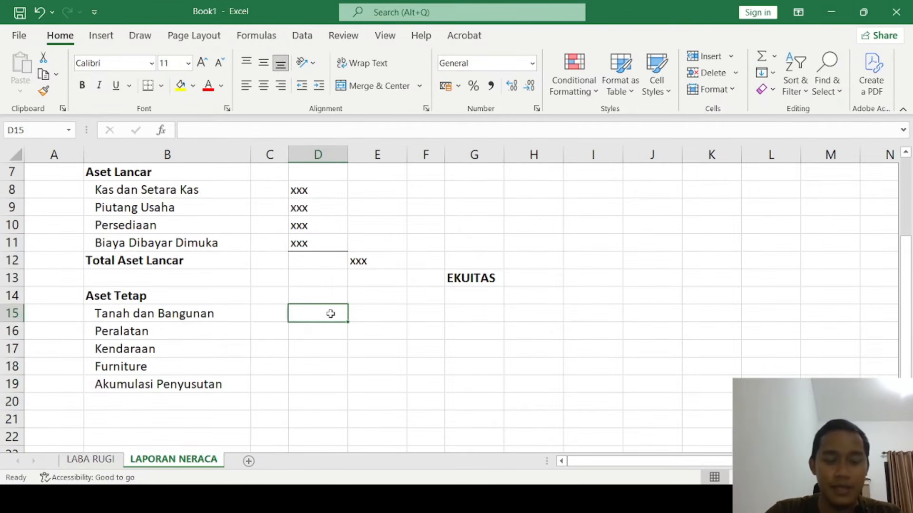
text(xxx)
key(Return)
text(xxx)
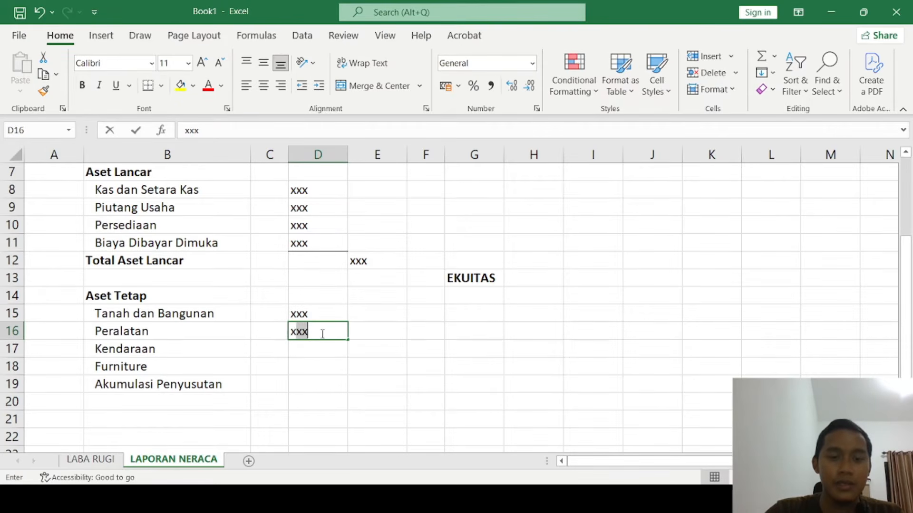
key(Return)
text(xxx)
key(Return)
text(xxx)
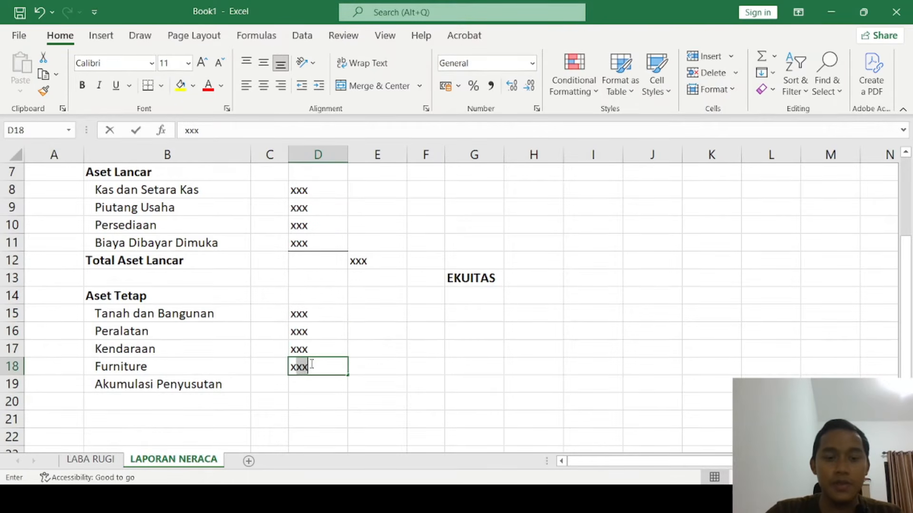
key(Return)
- Try a bottom border under D18 with the placeholder xxx in E19 for Akumulasi Penyusutan
drag(140, 312, 132, 366)
click(328, 387)
click(325, 371)
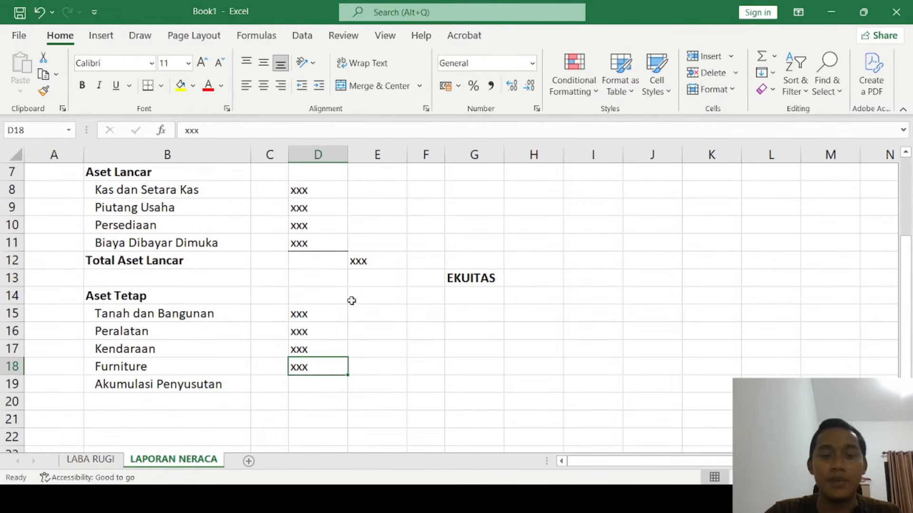
click(359, 381)
text(xxx)
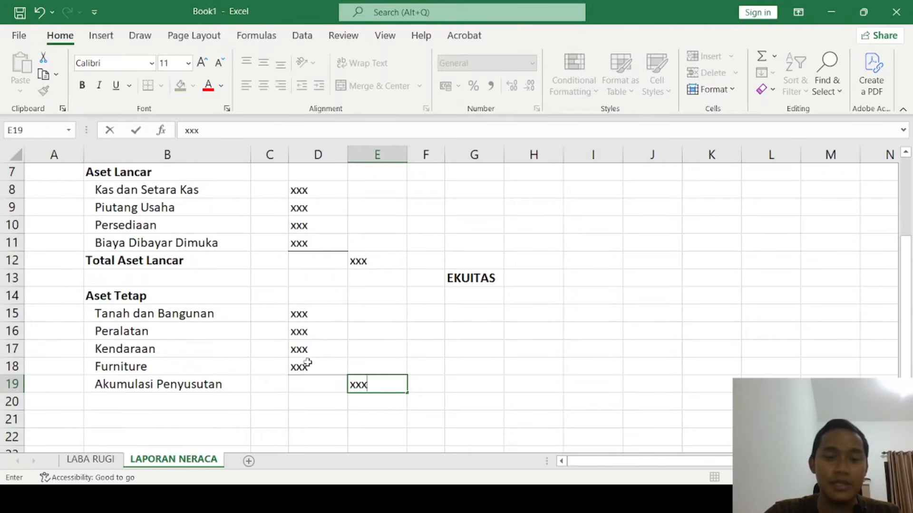
click(285, 371)
- Undo the placeholder entry in E19 and the bottom border under D18
click(179, 414)
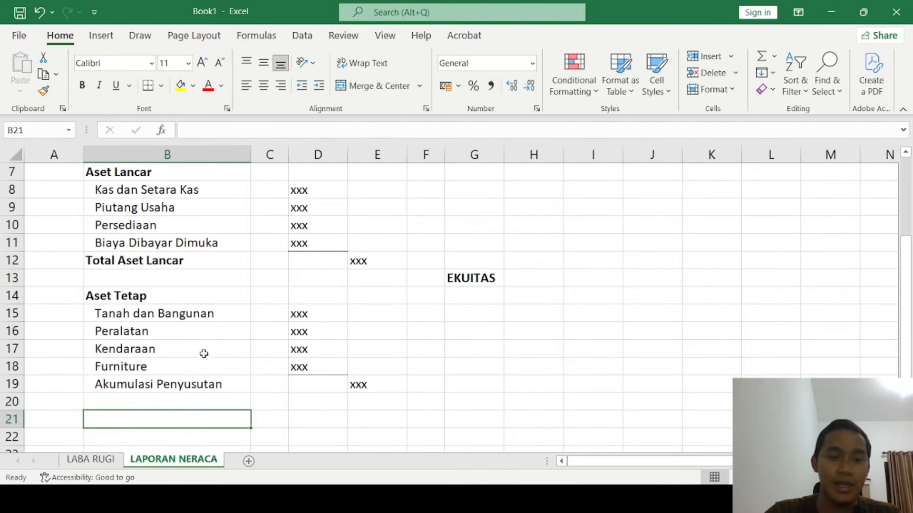
click(121, 400)
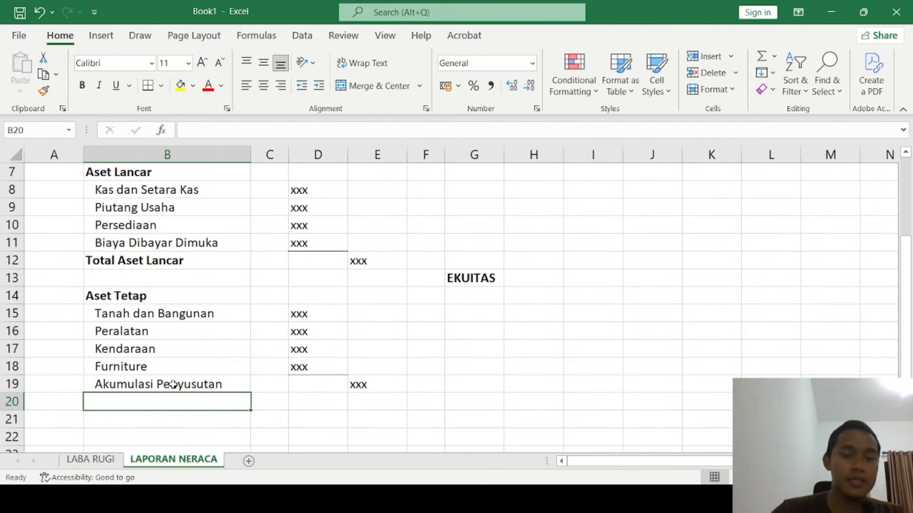
key(ctrl+z)
key(ctrl+z)
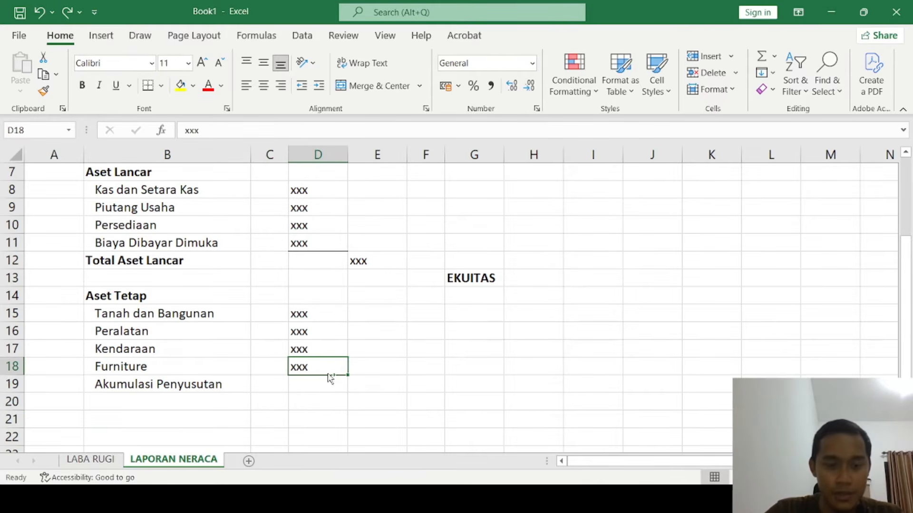
- Enter the placeholder xxx in D19 for Akumulasi Penyusutan and in E20 for the fixed asset total
click(330, 381)
text(xxx)
click(375, 400)
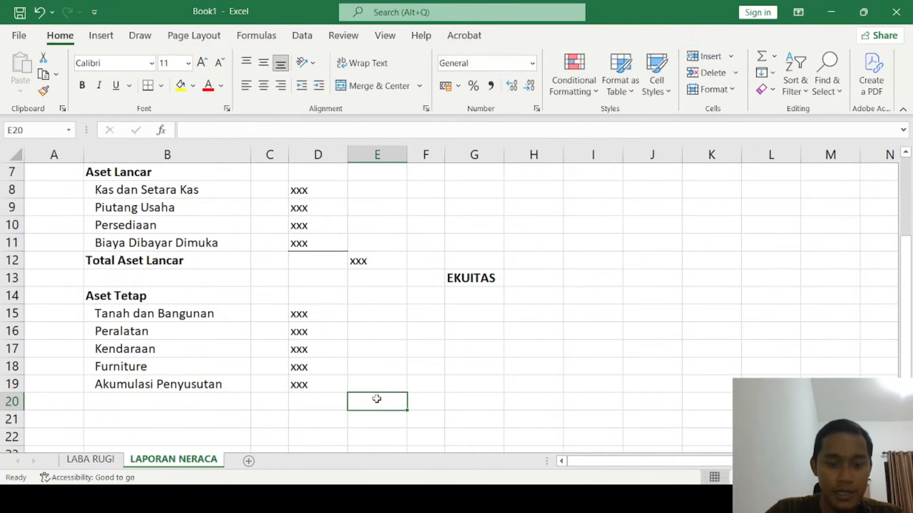
text(xxx)
- Enter the label Total Aset Tetap in B20, left-aligned without an indent
click(159, 405)
text(Tot)
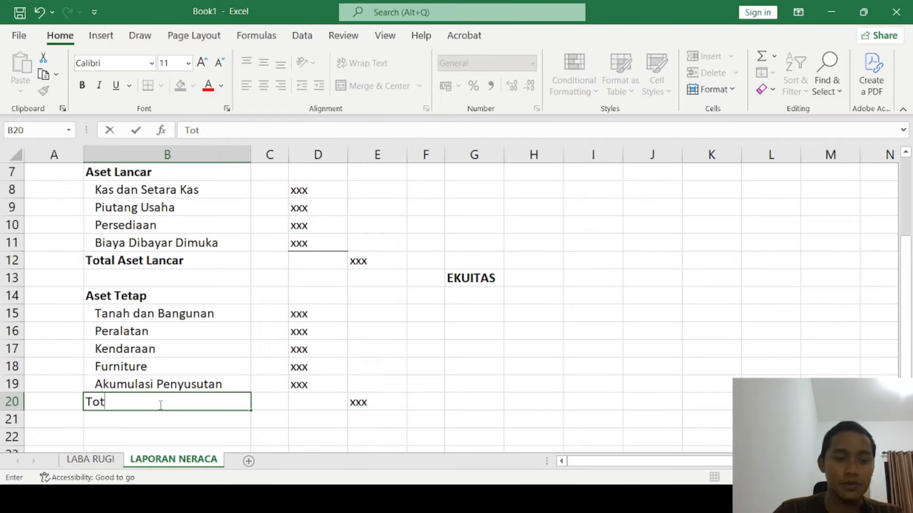
text(al Aset Tetapo)
key(Return)
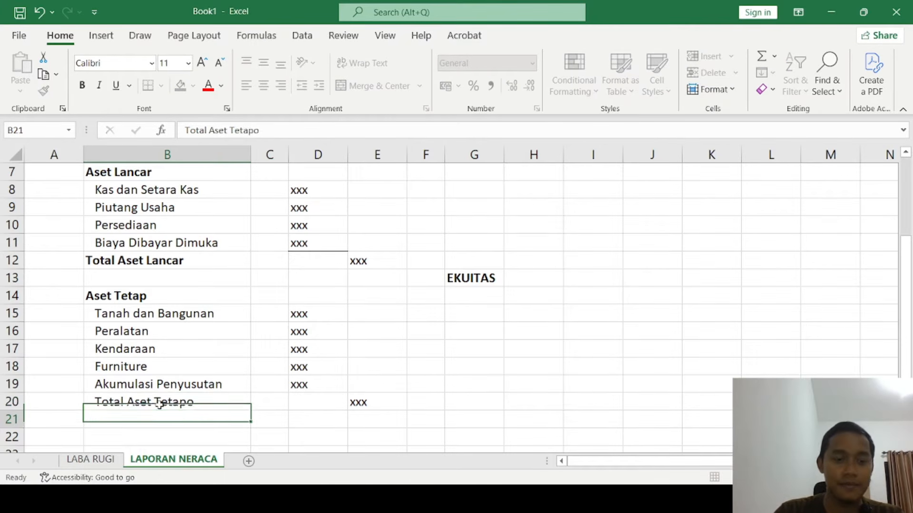
key(Up)
key(F2)
key(BackSpace)
key(Return)
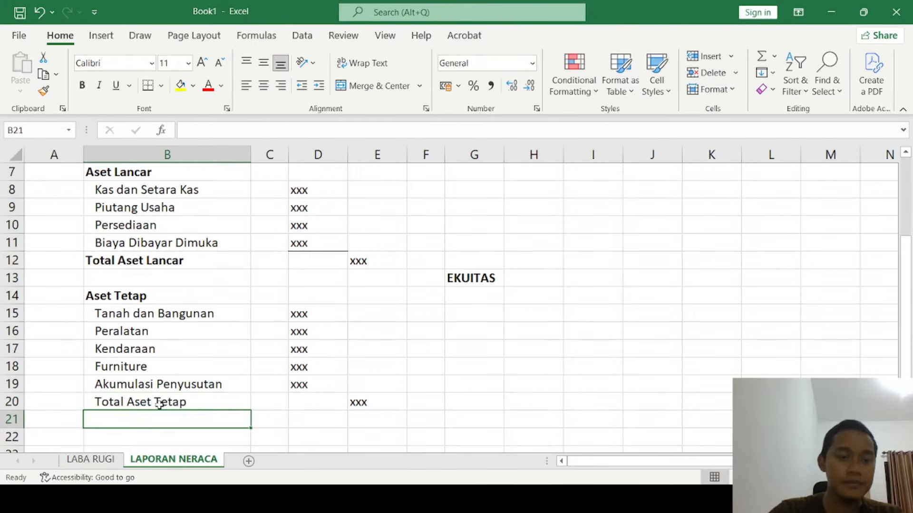
key(Up)
click(246, 86)
- Make the Total Aset Tetap row bold across B20:E20
scroll(189, 332, down, 1)
click(155, 311)
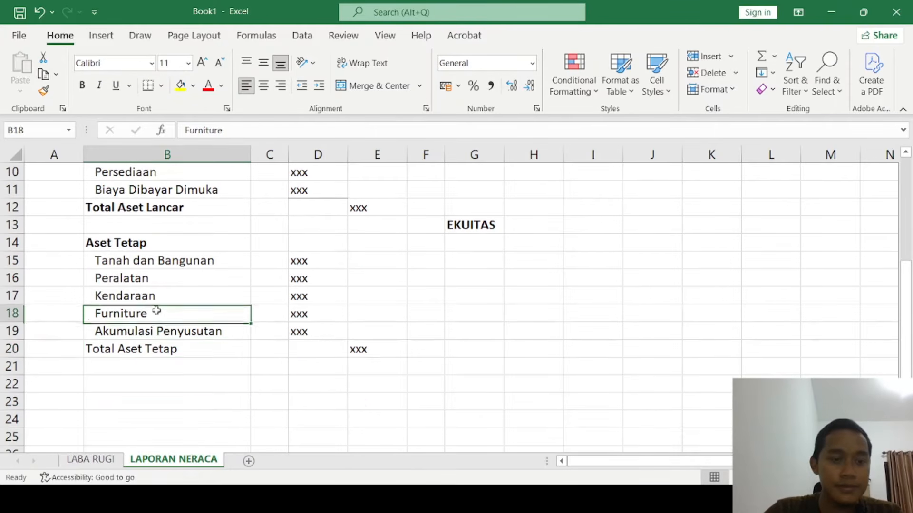
click(130, 347)
drag(130, 348, 352, 349)
key(ctrl+b)
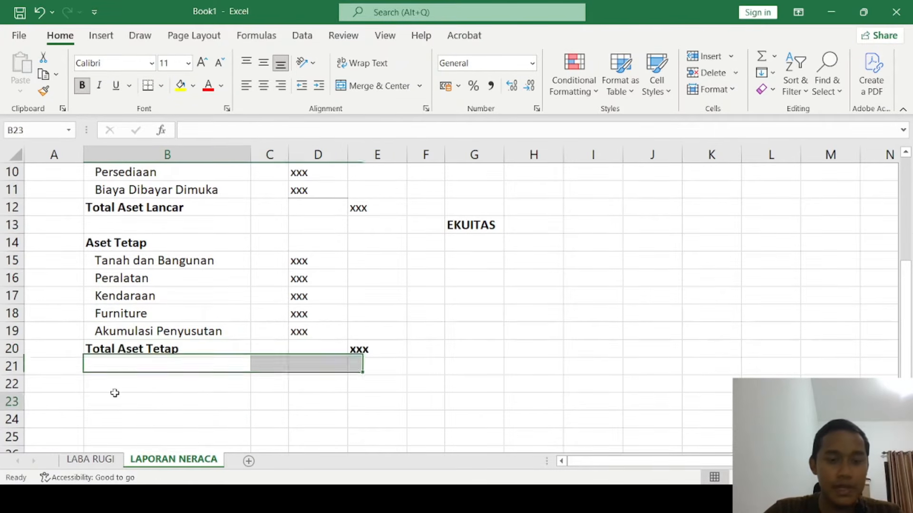
- Enter the bold label Total Aset / Aktiva in B22 and the placeholder xxx in E22
click(125, 383)
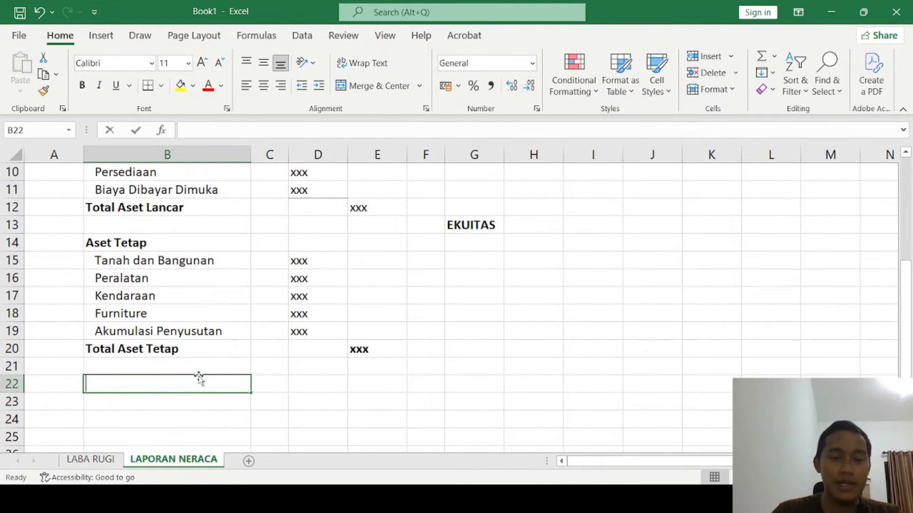
text(Total A)
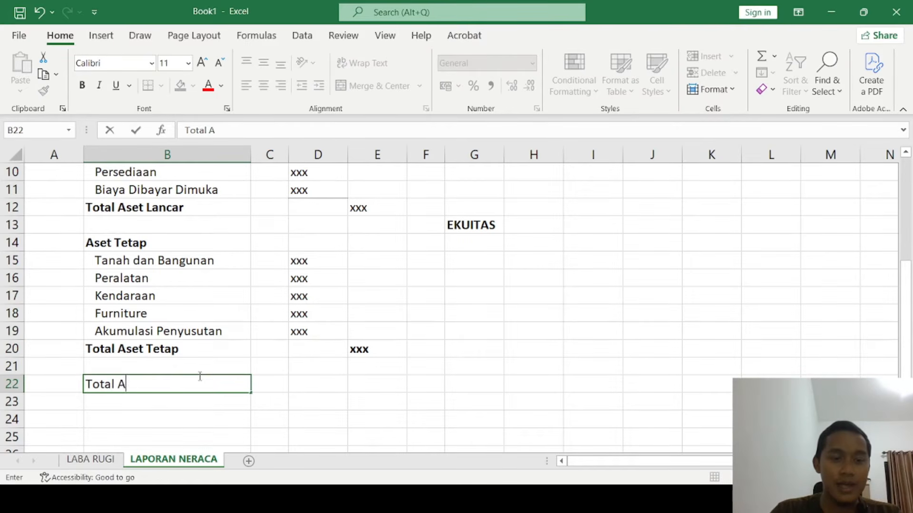
text(set )
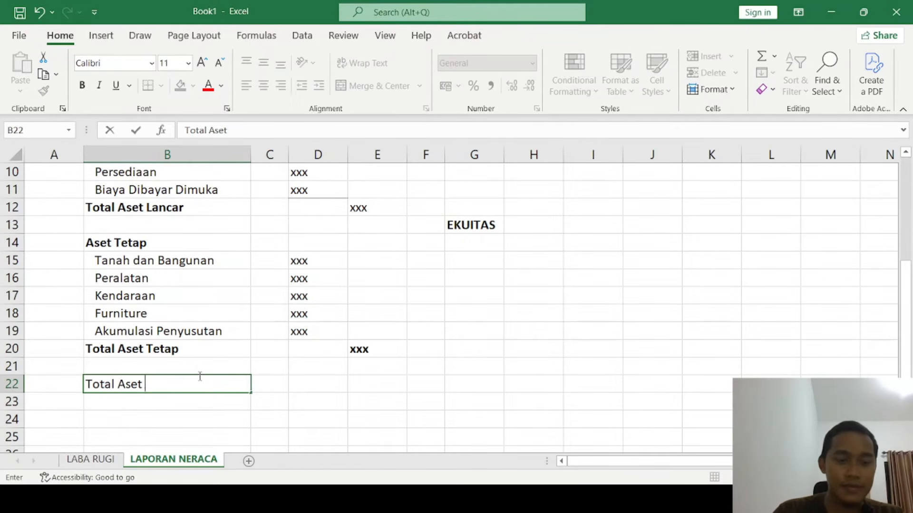
text(/ Aktivca)
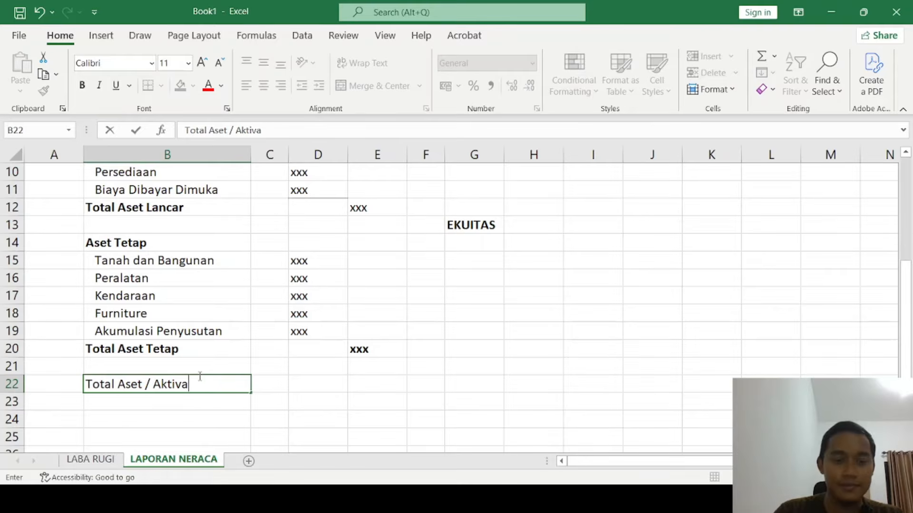
key(Tab)
click(215, 378)
key(ctrl+b)
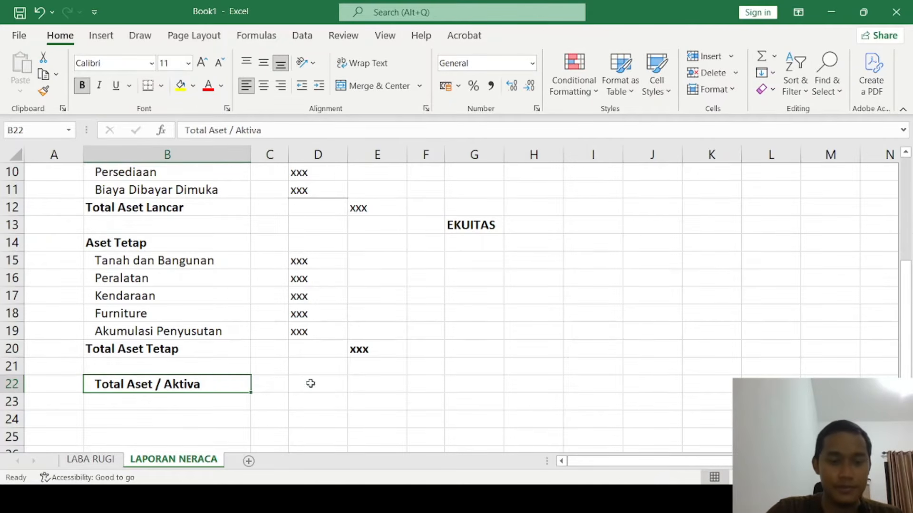
click(382, 382)
text(xxx)
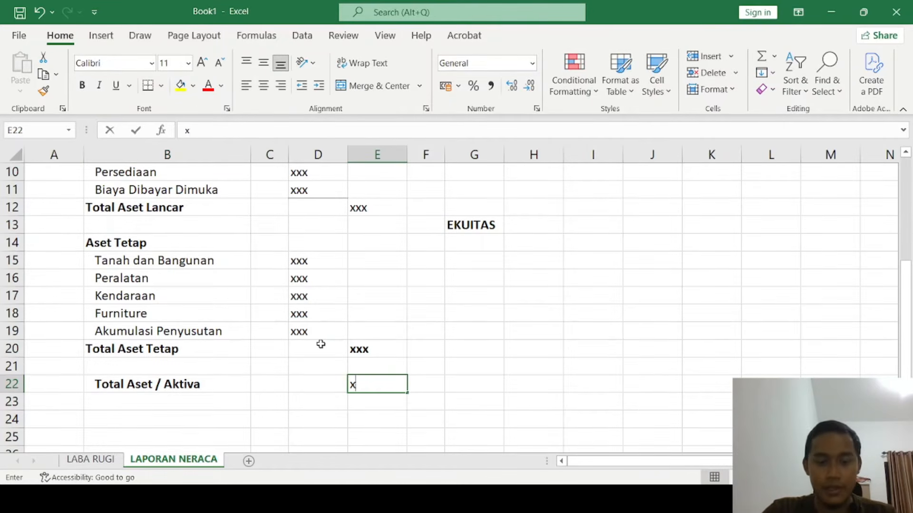
click(328, 307)
- Add a bottom border under D19, the last fixed asset amount
scroll(328, 306, up, 3)
scroll(329, 308, down, 4)
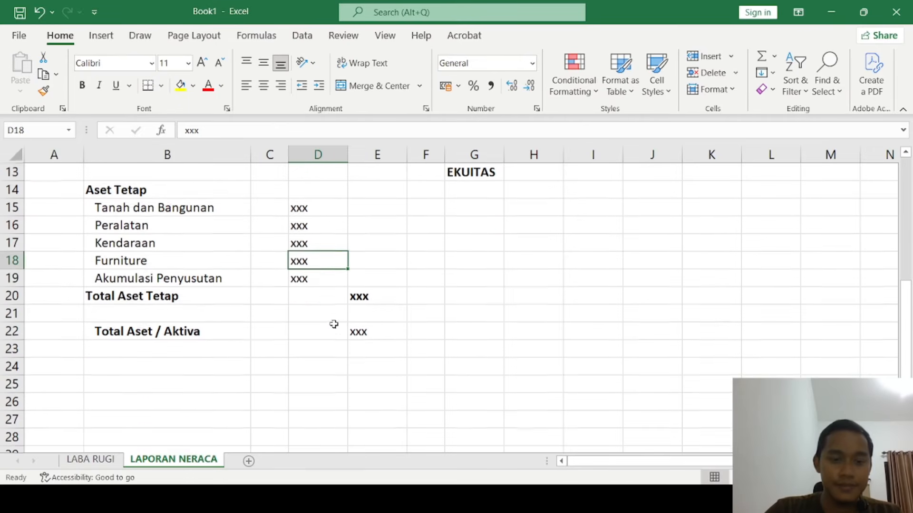
click(328, 276)
click(159, 208)
scroll(235, 273, up, 4)
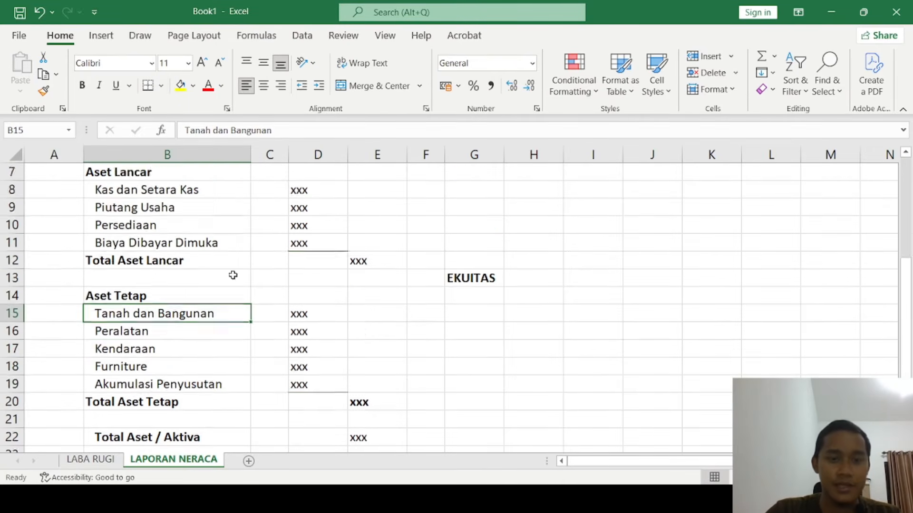
- Widen column G to more than twice its width and enter Hutang Usaha in G7 under LIABILITAS
click(462, 276)
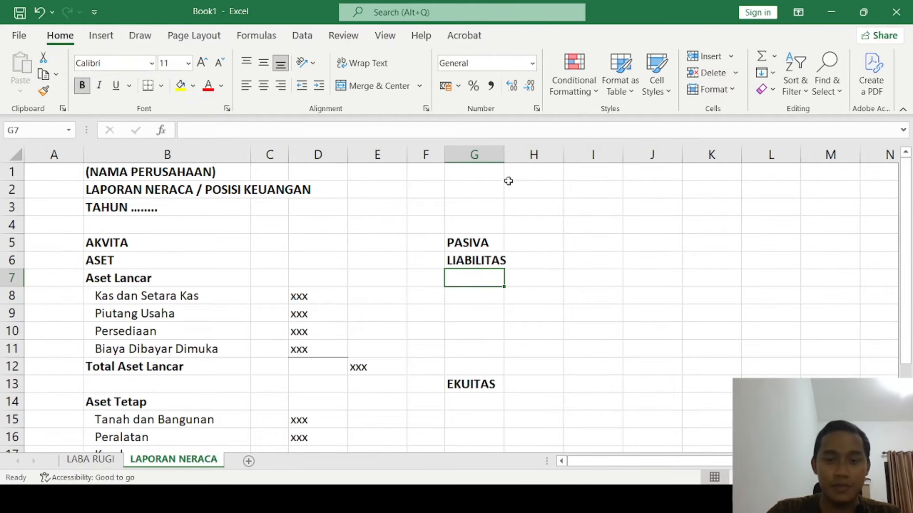
drag(503, 154, 580, 169)
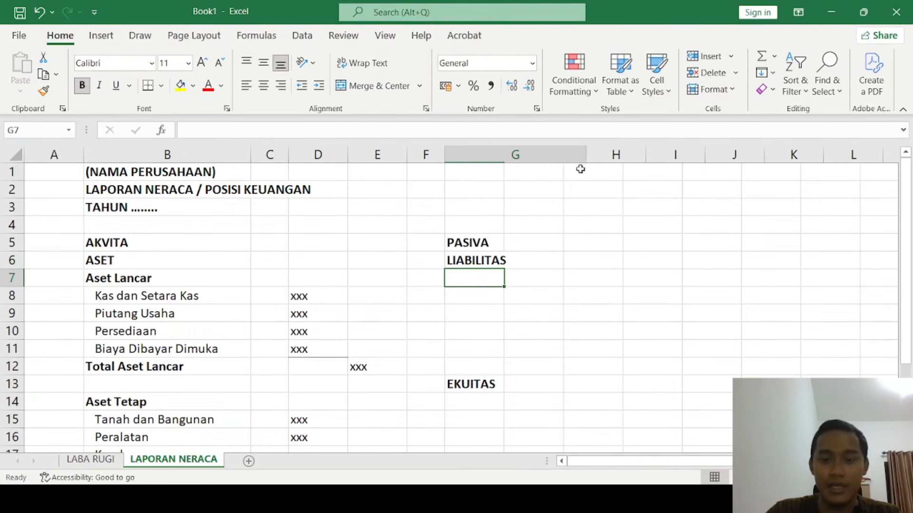
key(alt+Tab)
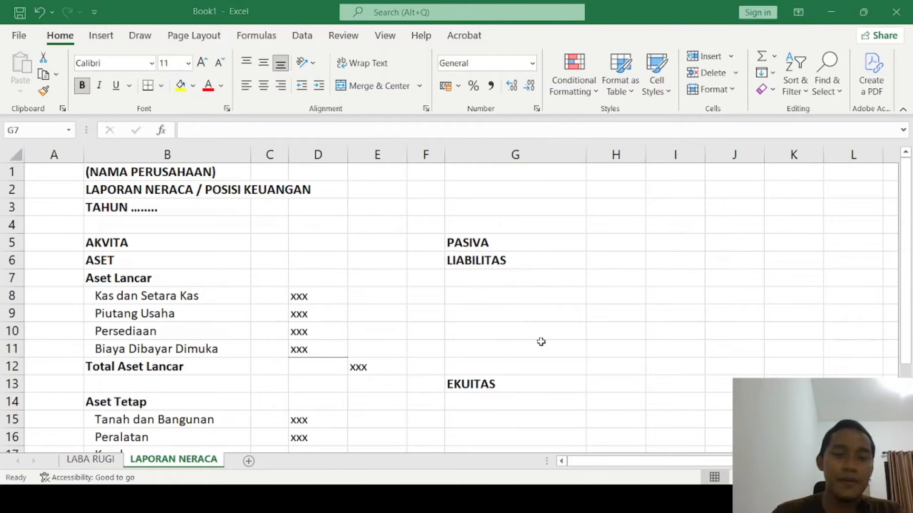
key(alt+Tab)
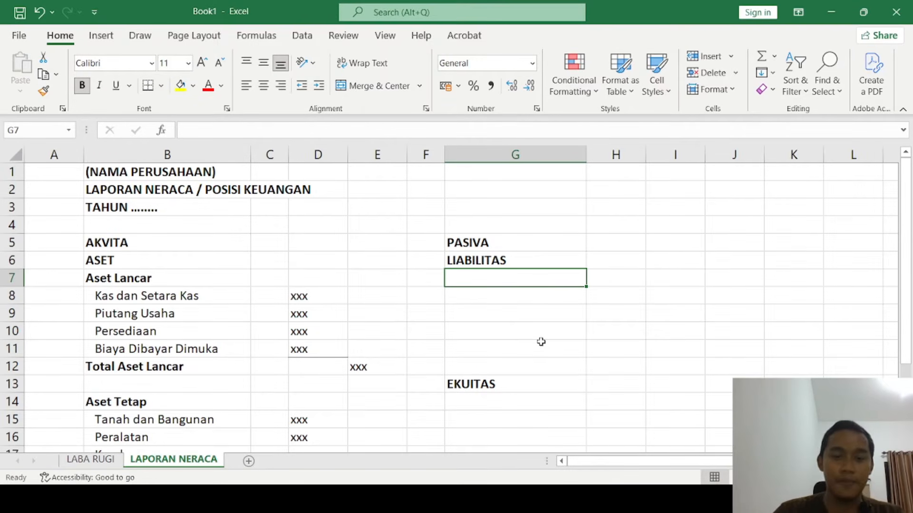
text(Hutang)
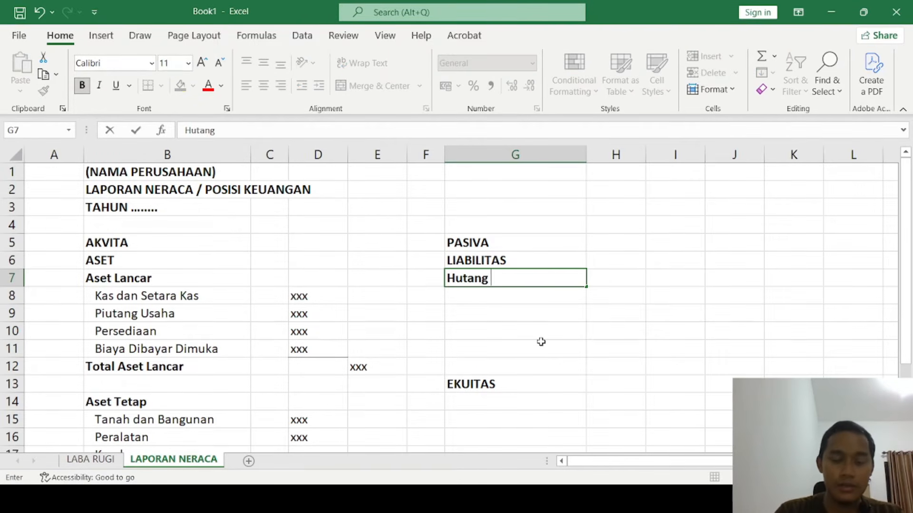
text( Usaha)
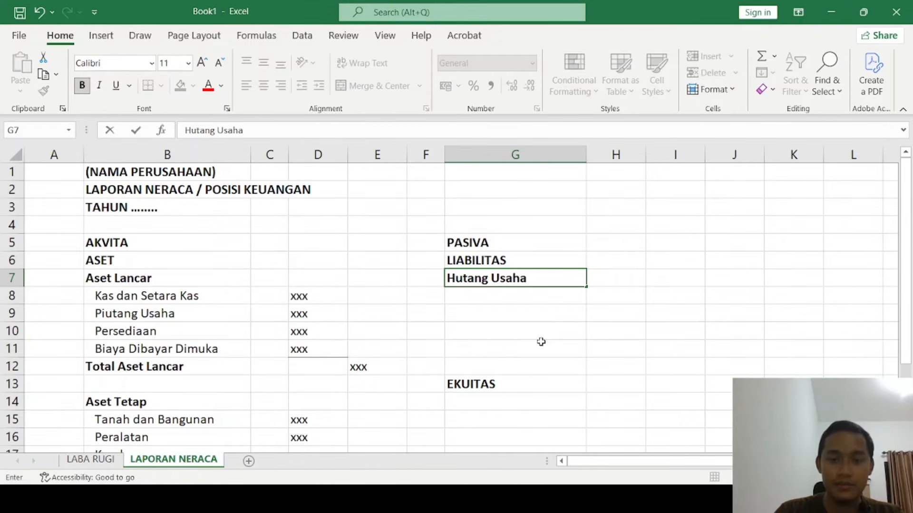
key(Return)
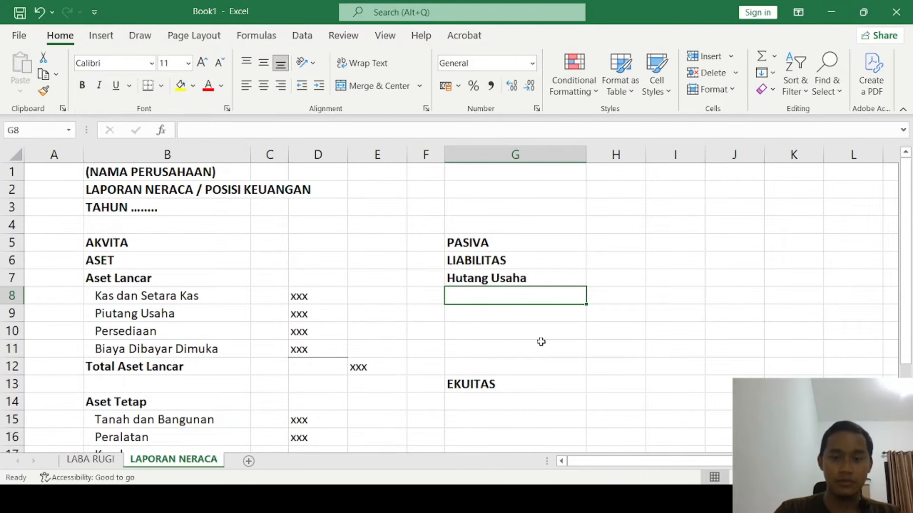
- Remove the bold from Hutang Usaha in G7 and enter Hutang Pajak in G8
key(Up)
key(ctrl+b)
key(Down)
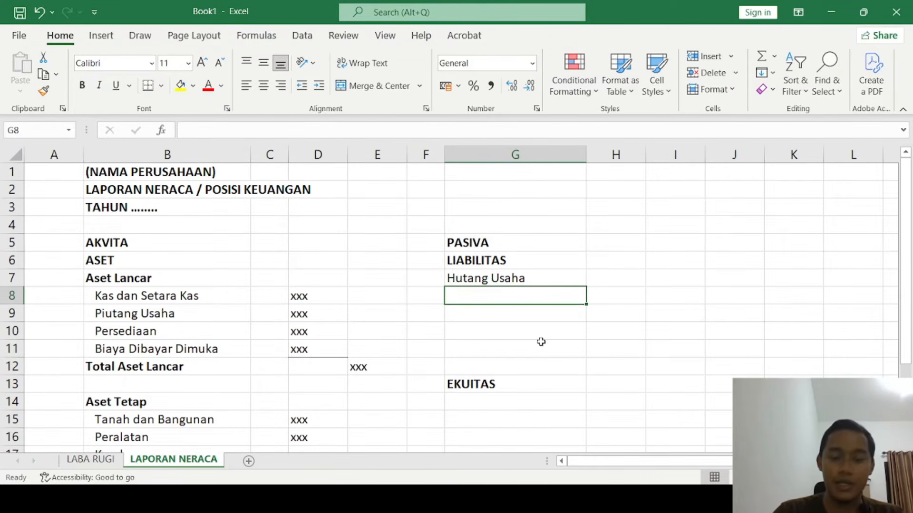
text(Hutang )
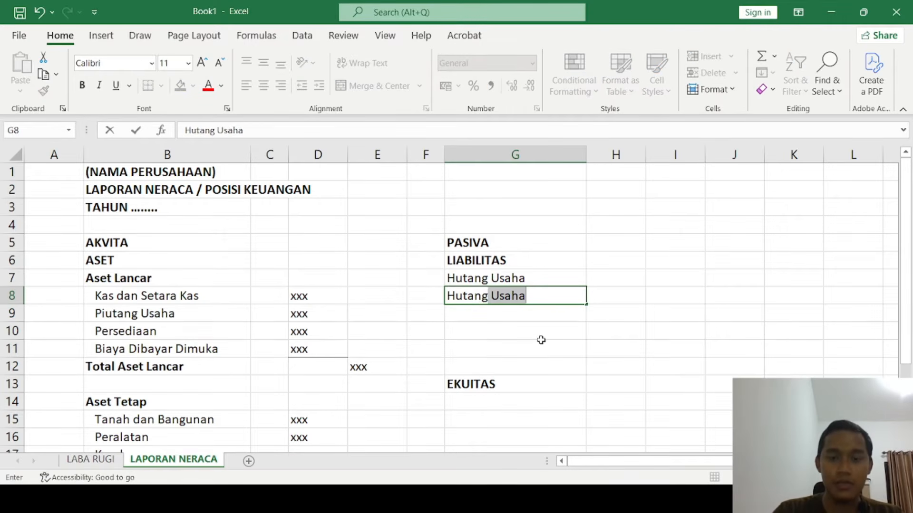
text(Pajak)
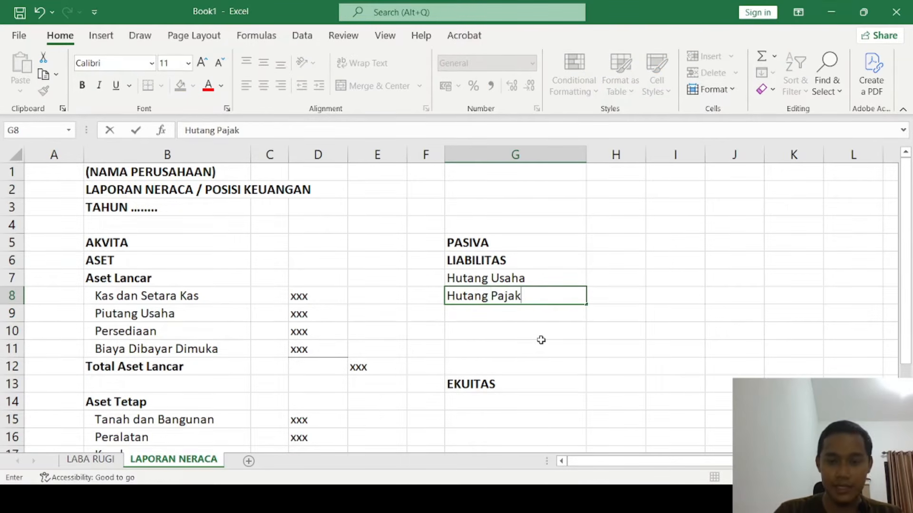
key(Return)
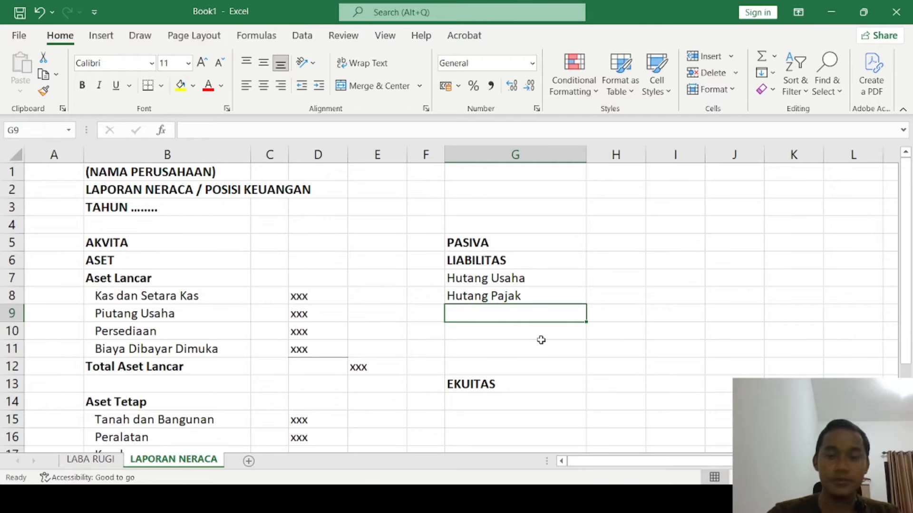
click(546, 272)
click(524, 291)
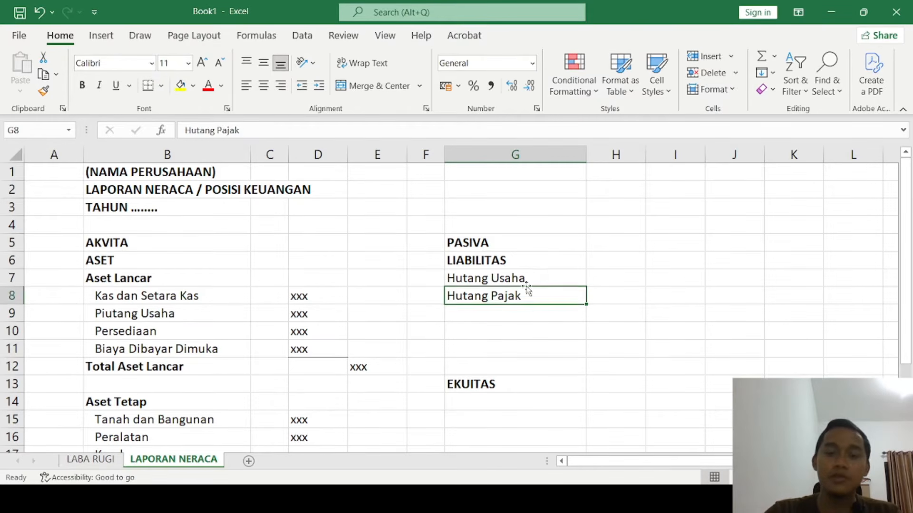
click(523, 281)
click(523, 299)
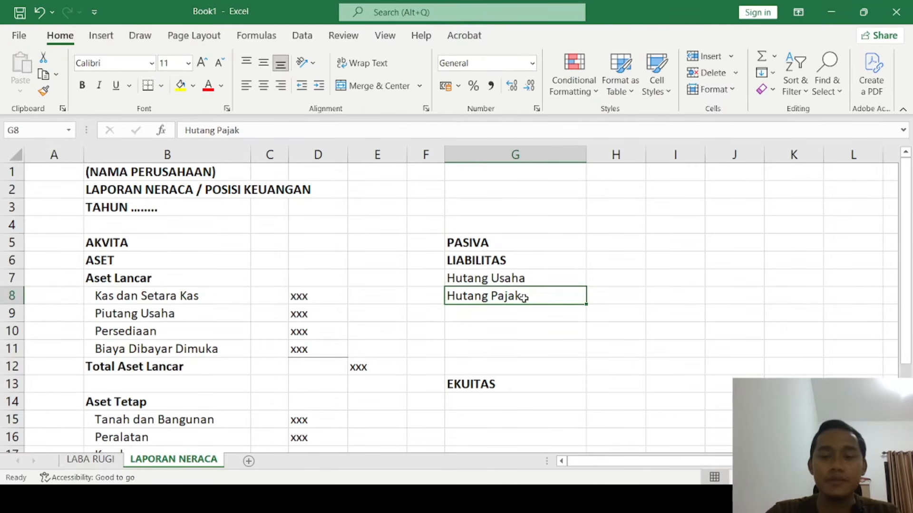
click(539, 277)
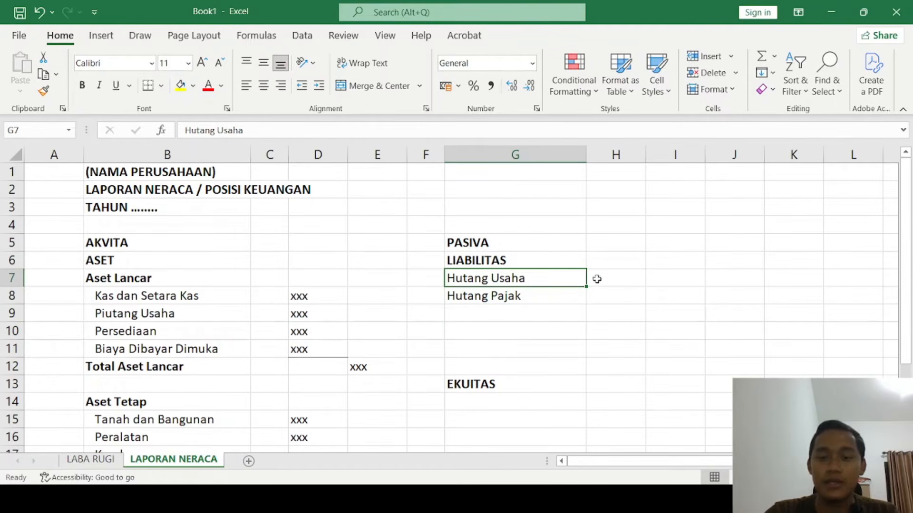
click(614, 281)
click(573, 294)
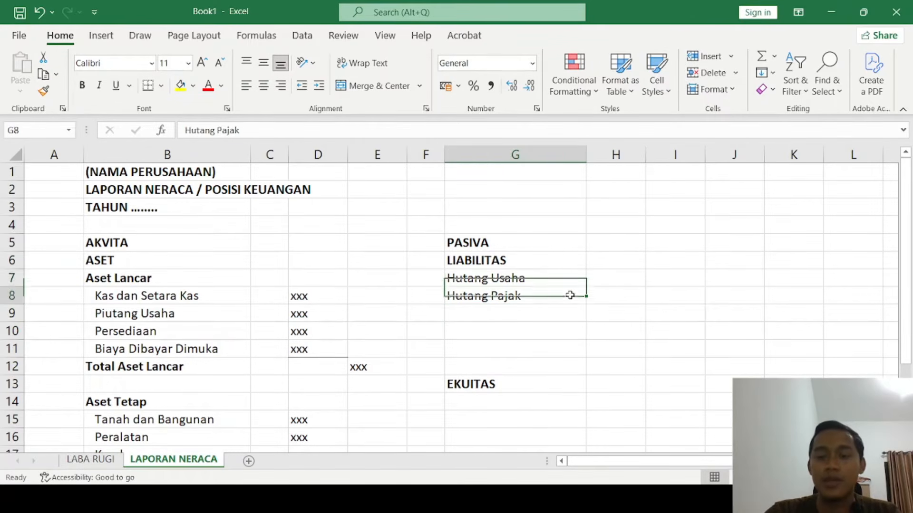
click(646, 296)
click(583, 295)
click(511, 310)
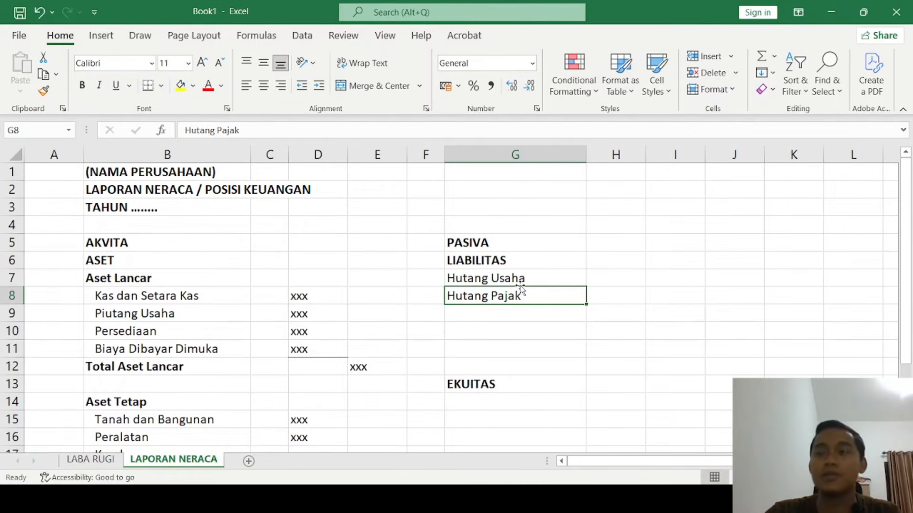
click(512, 327)
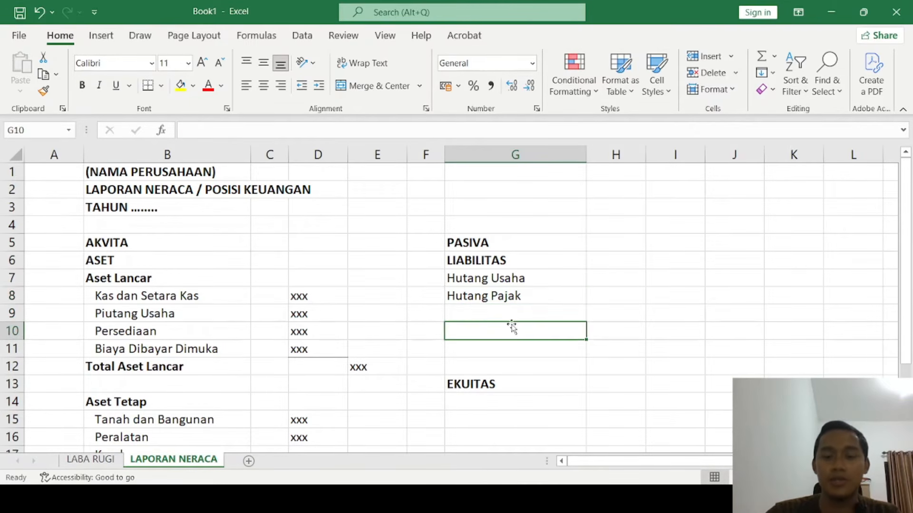
scroll(511, 326, down, 2)
scroll(512, 304, up, 1)
click(516, 237)
drag(518, 226, 522, 240)
click(525, 224)
click(524, 241)
click(509, 262)
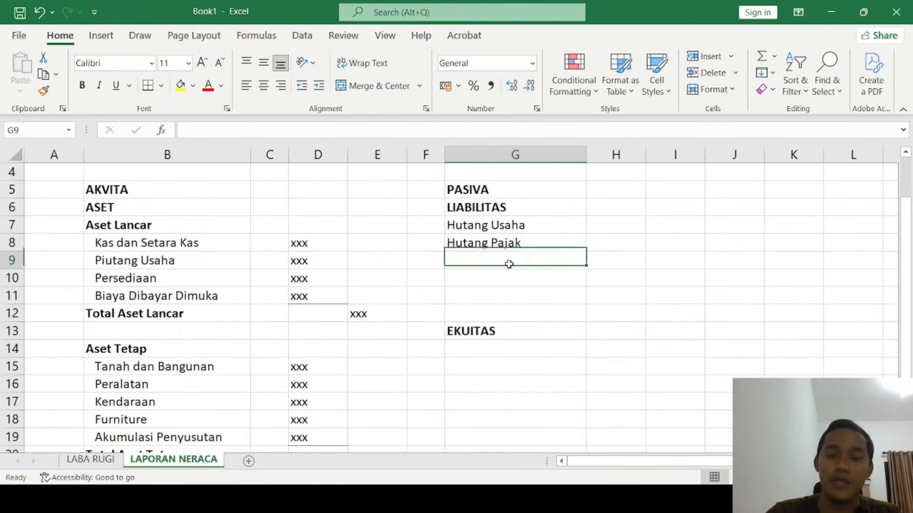
click(507, 280)
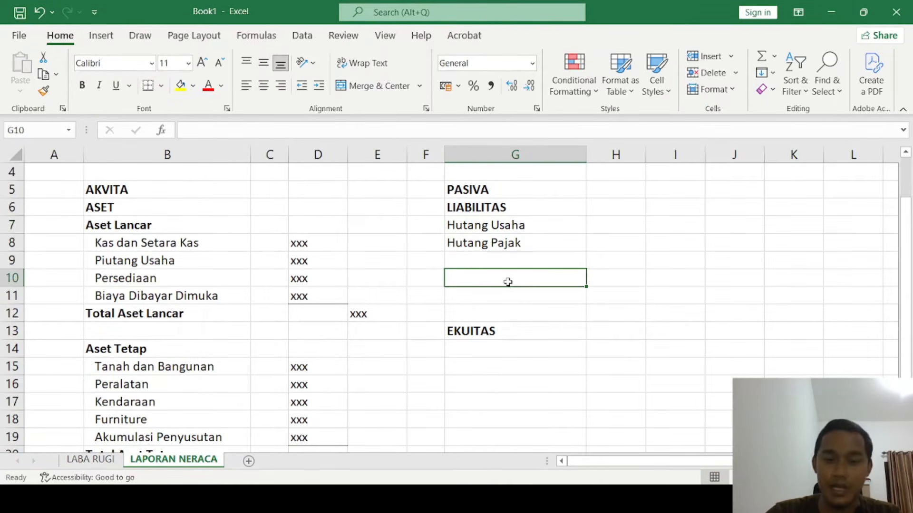
click(481, 333)
click(507, 350)
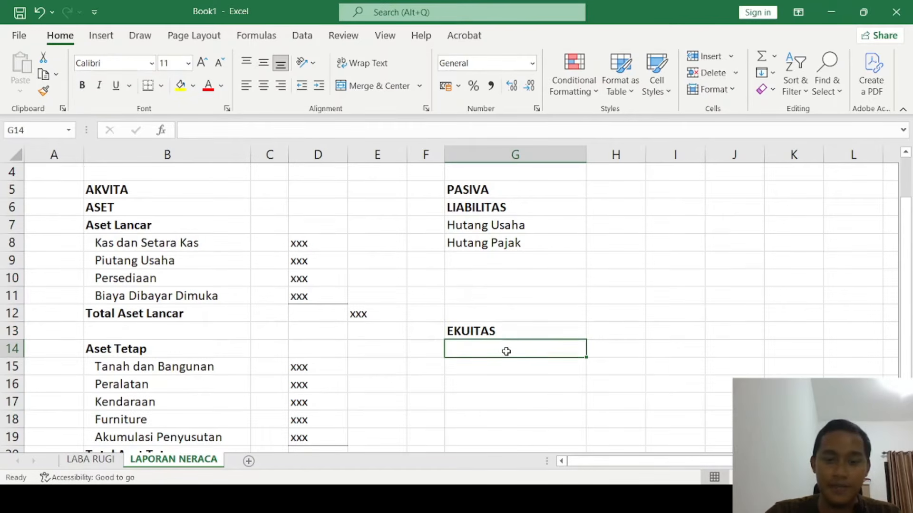
click(541, 272)
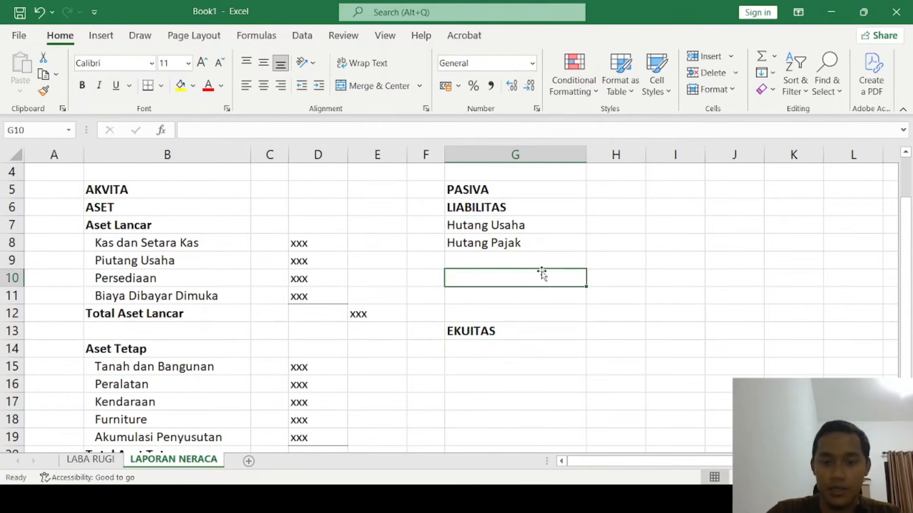
- Enter the label Total Hutang in G9 below the two liability items
click(528, 260)
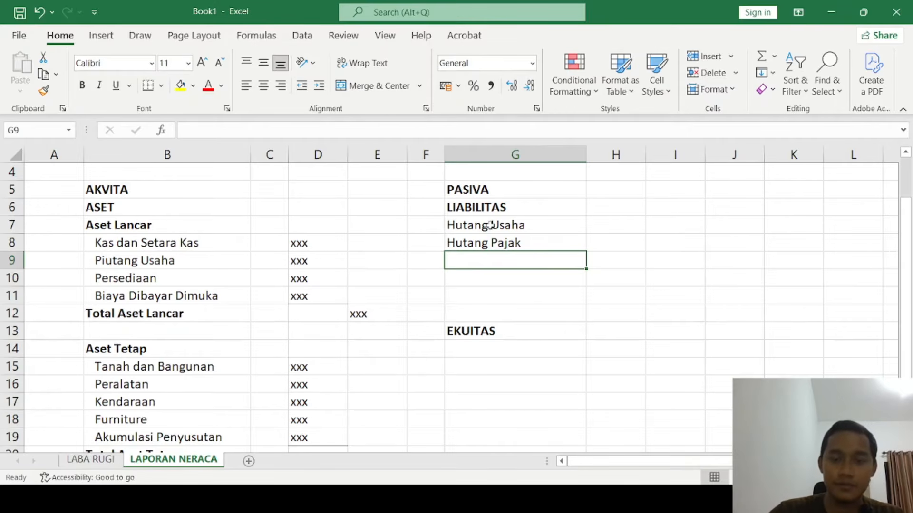
text(Total Hutang)
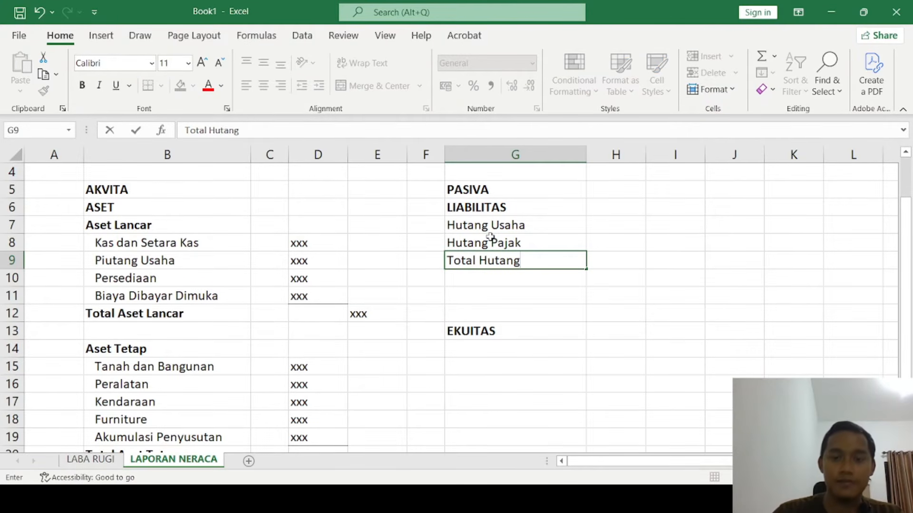
key(Tab)
- Move the three liability labels down one row to G8:G10 and enter the heading Hutang in G7
drag(490, 227, 481, 287)
click(482, 211)
click(481, 226)
text(Hut)
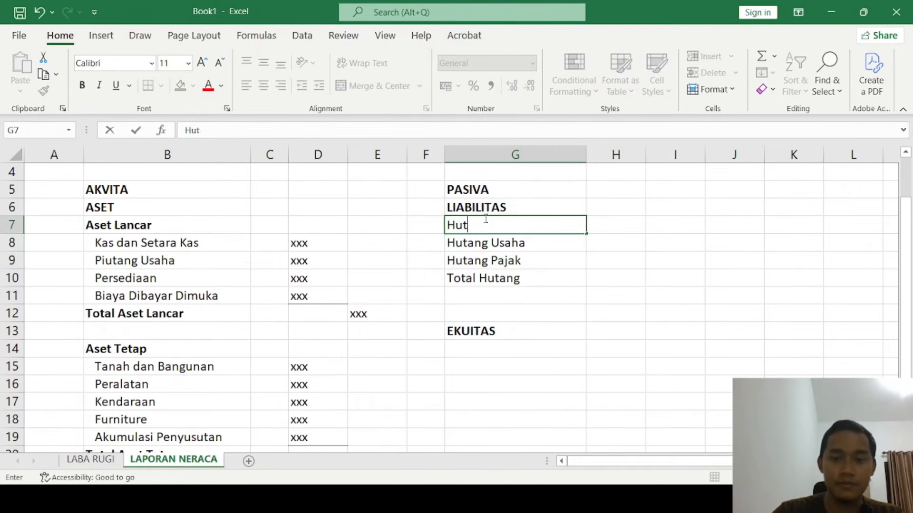
text(ang)
key(Return)
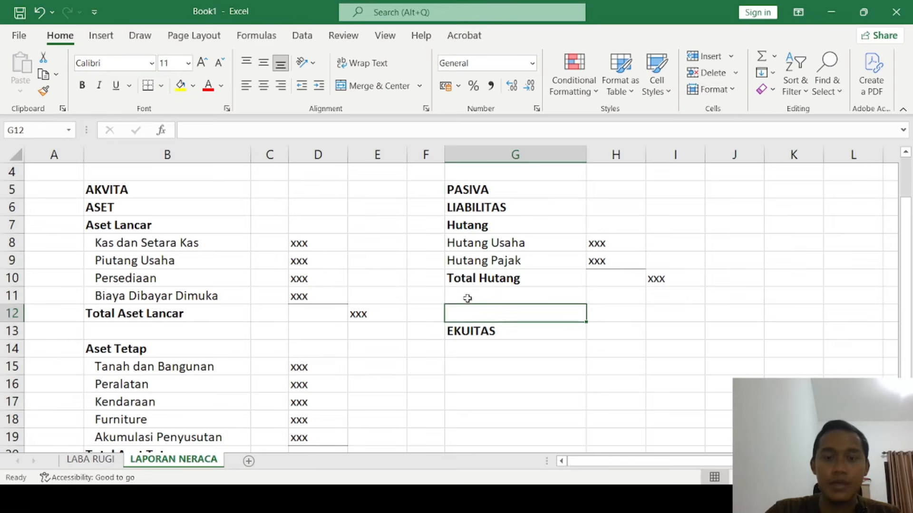
- Enter the equity items Modal awal in G14 and Prive in G15 under EKUITAS
click(474, 332)
click(480, 349)
scroll(480, 348, down, 1)
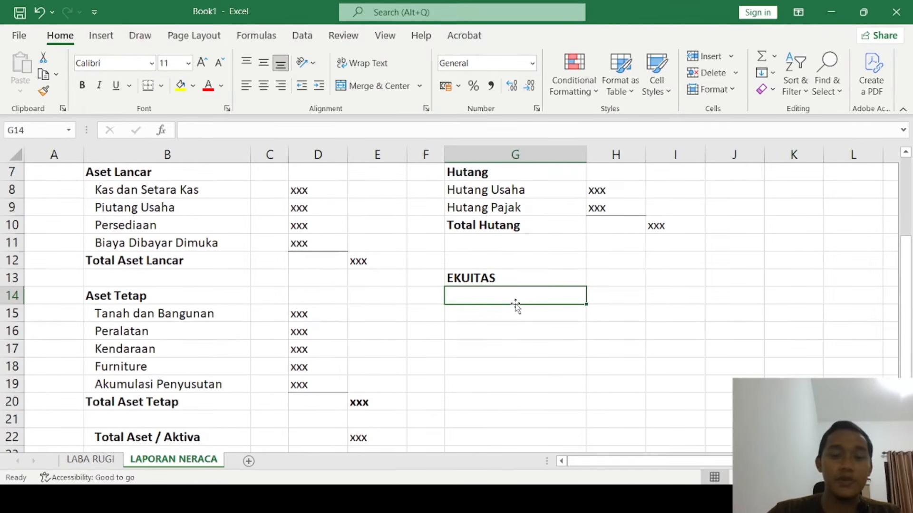
text(Modal)
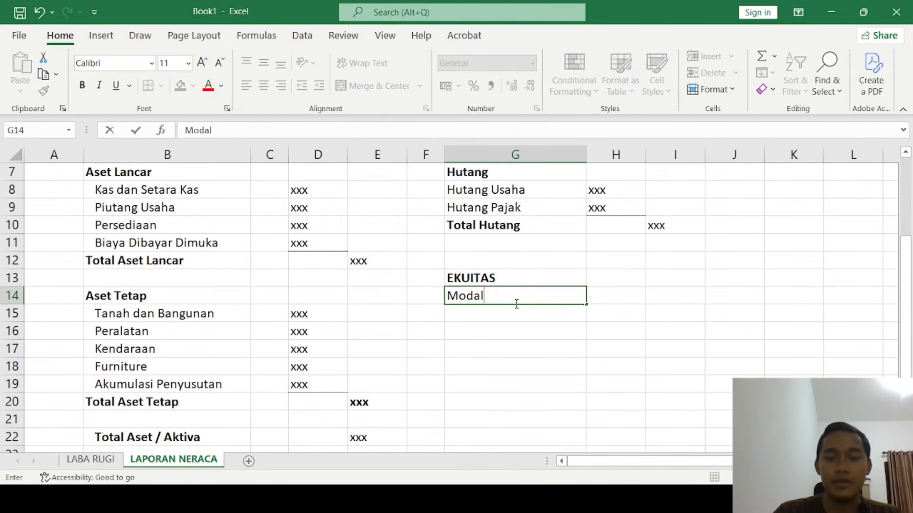
text( awal)
key(Return)
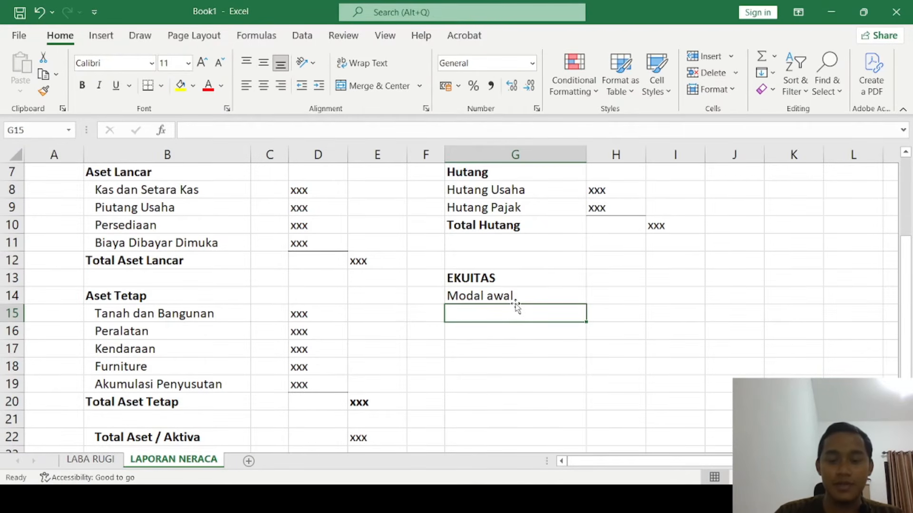
text(Prive)
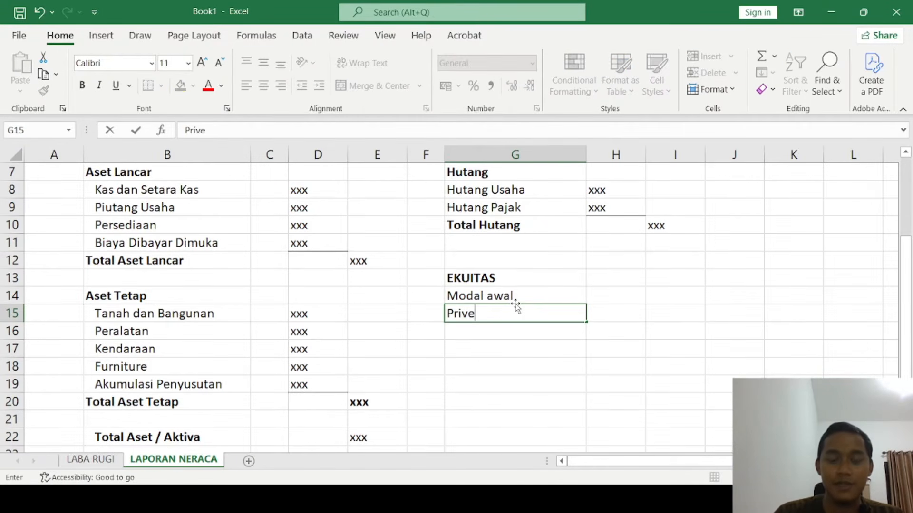
- Complete the label in cell G15 so it reads "Prive/Dividen"
text(/Divid)
key(BackSpace)
key(BackSpace)
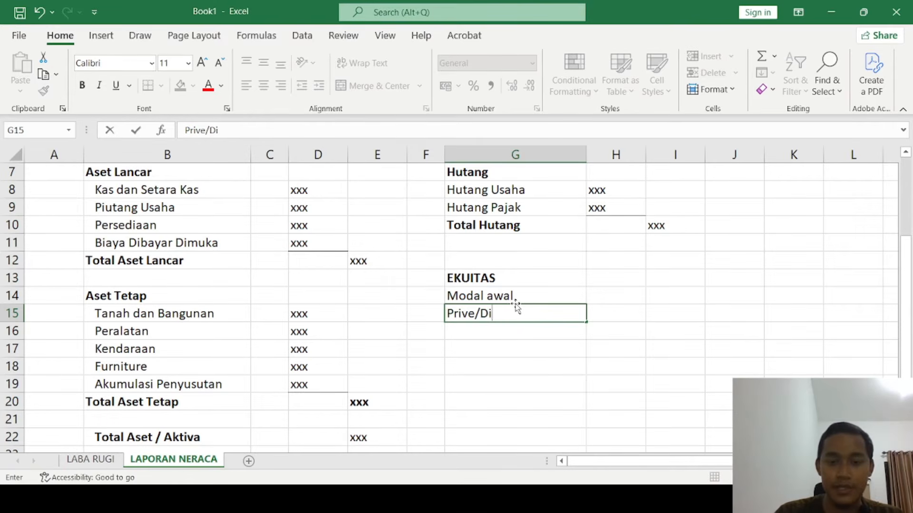
text(viden)
key(Return)
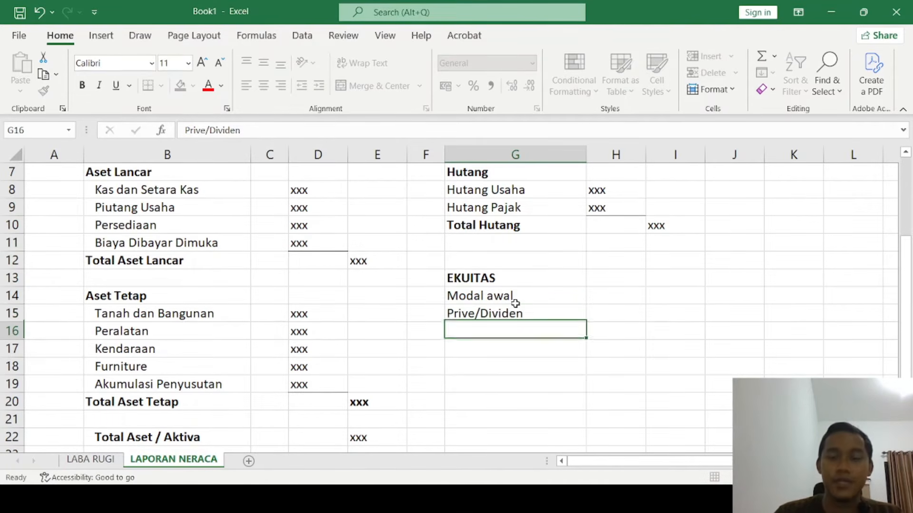
scroll(516, 303, up, 2)
key(Up)
key(Up)
scroll(516, 302, down, 3)
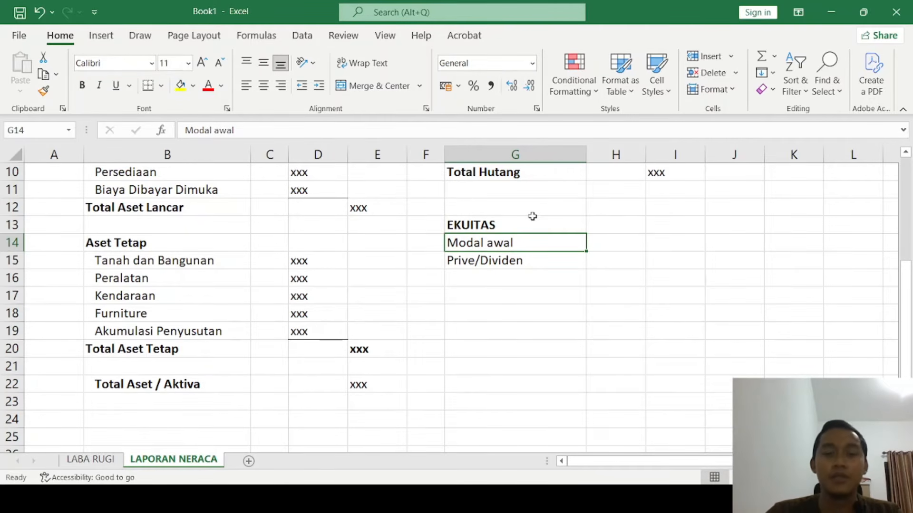
click(503, 263)
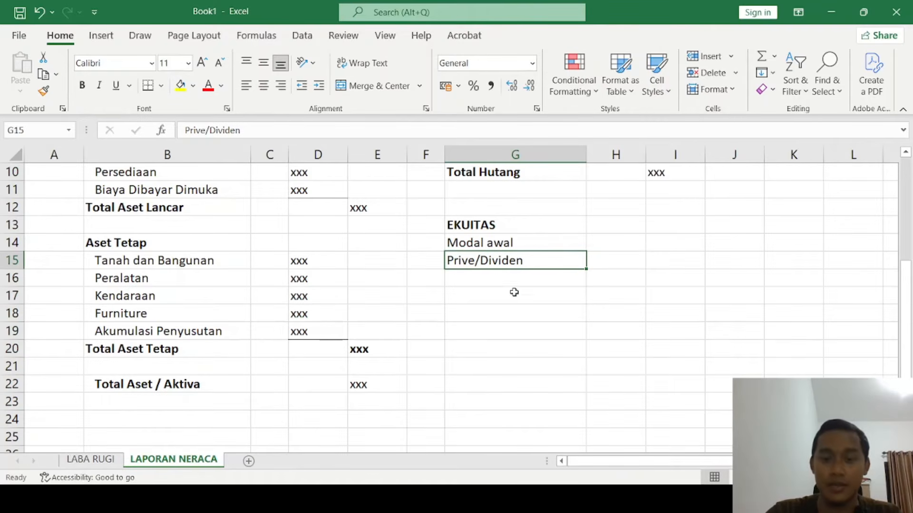
click(499, 280)
click(487, 299)
- Enter the label "Laba (Rugi) Ditahan Sebelumnya" in cell G16, below Prive/Dividen
click(484, 274)
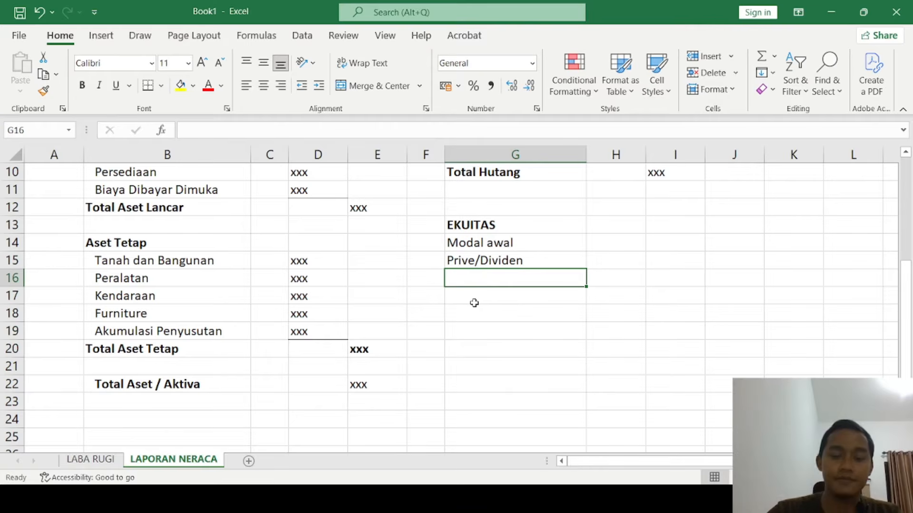
text(Laba Ru)
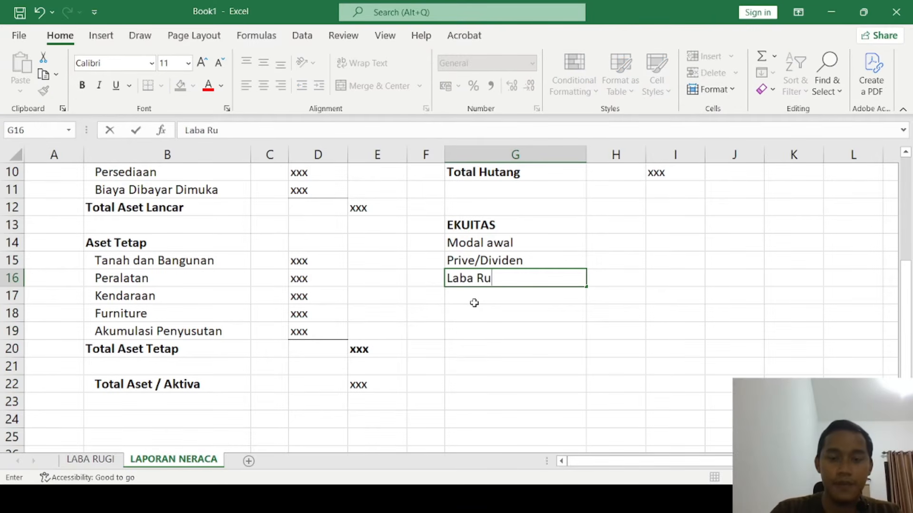
text(gi (d)
key(BackSpace)
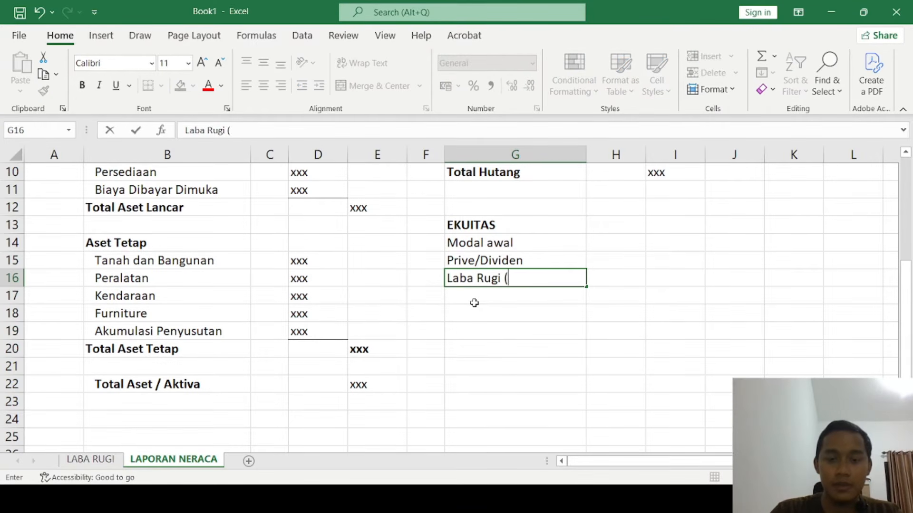
text(D)
key(BackSpace)
key(BackSpace)
key(BackSpace)
key(BackSpace)
key(BackSpace)
key(BackSpace)
key(BackSpace)
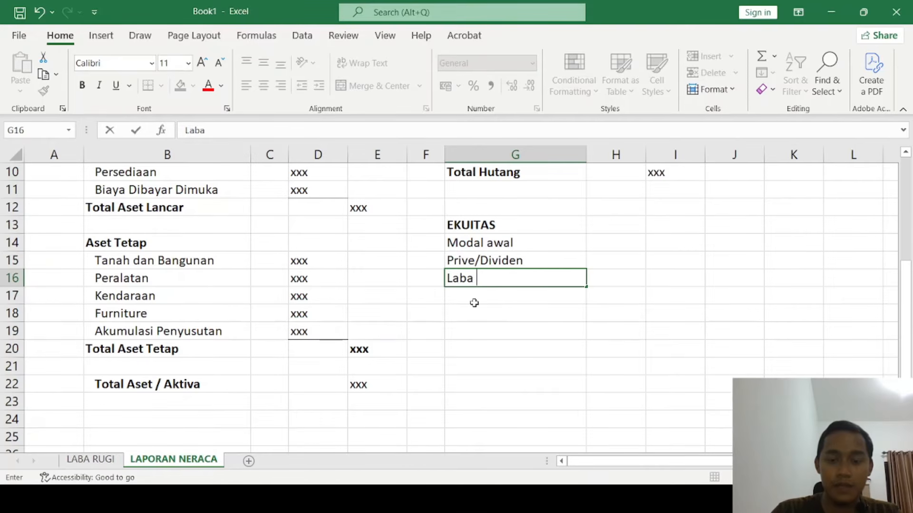
text((Rugi) Di)
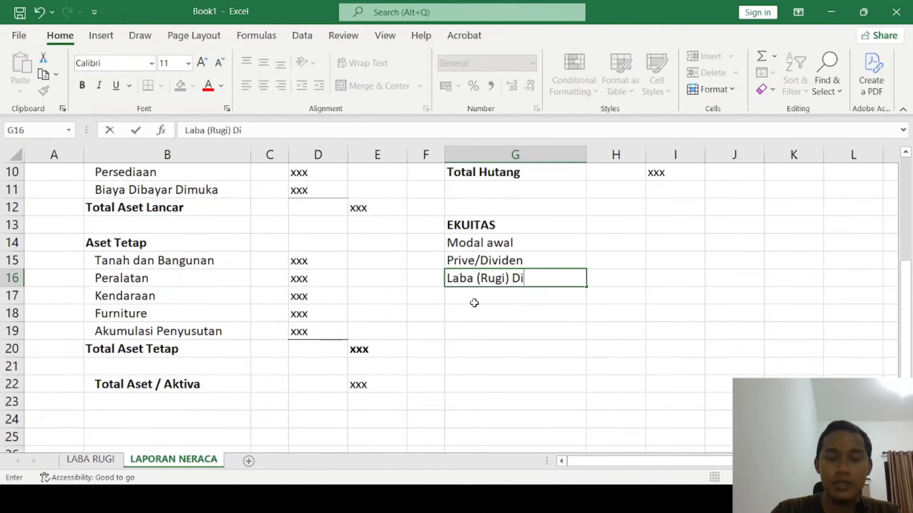
text(tahan Seb)
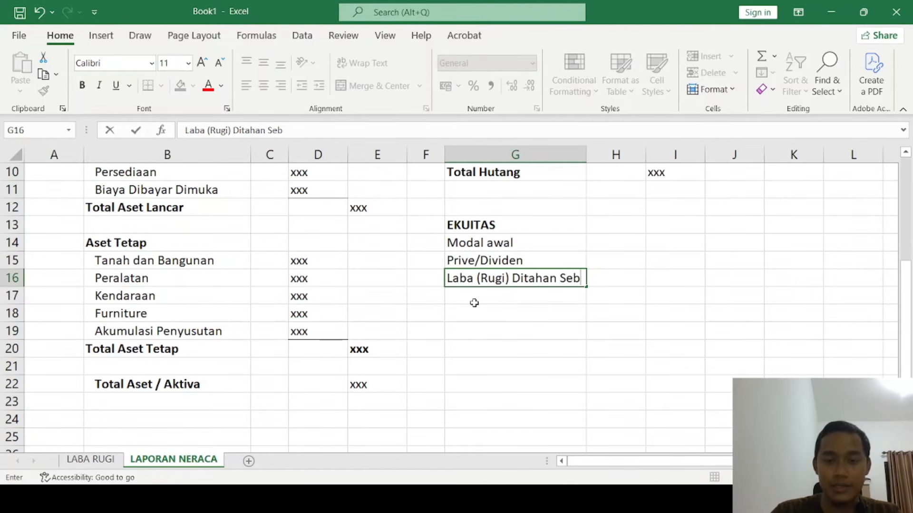
text(elumnya)
key(Return)
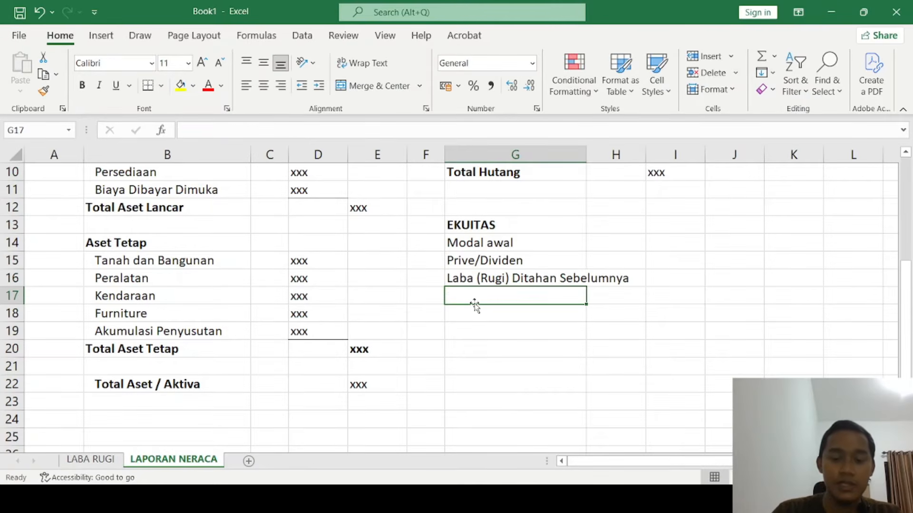
- Enter the label "Laba (Rugi) Ditahan Berjalan" in cell G17
text(Laba (Rugi)
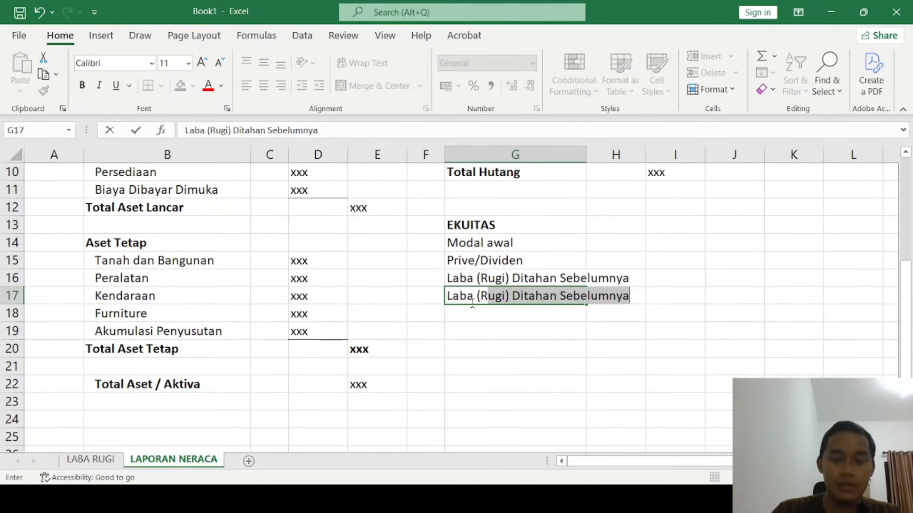
text() Ditah)
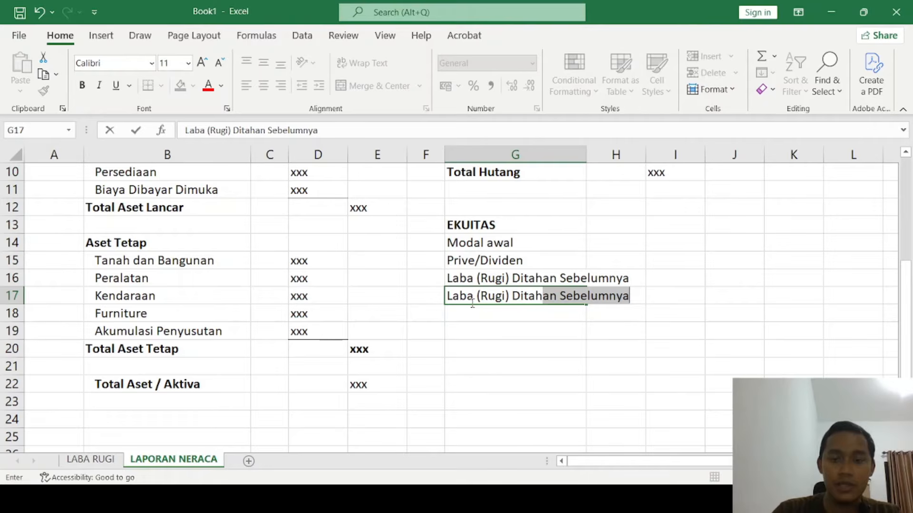
text(an Berjalana)
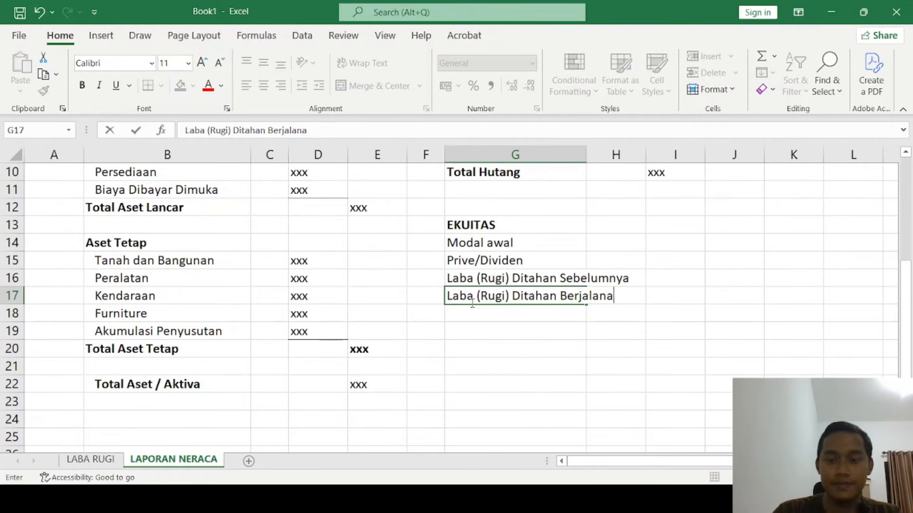
key(BackSpace)
key(Return)
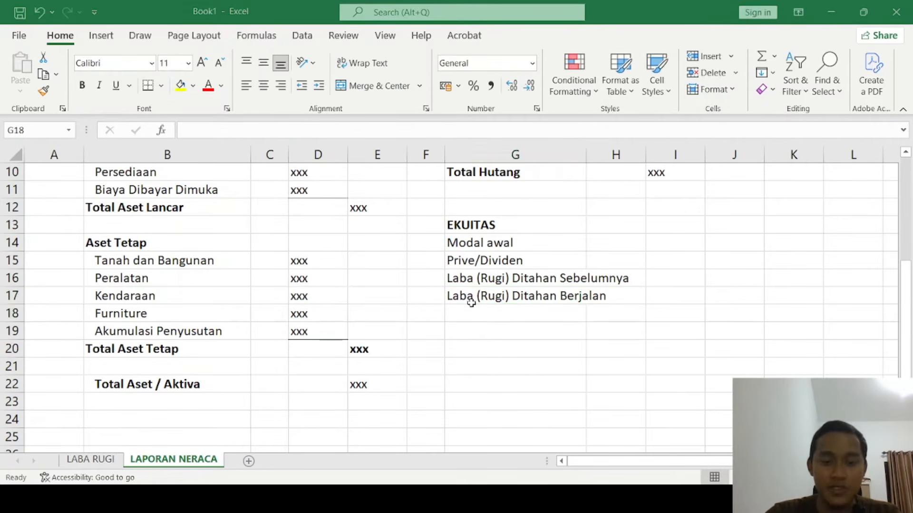
click(500, 279)
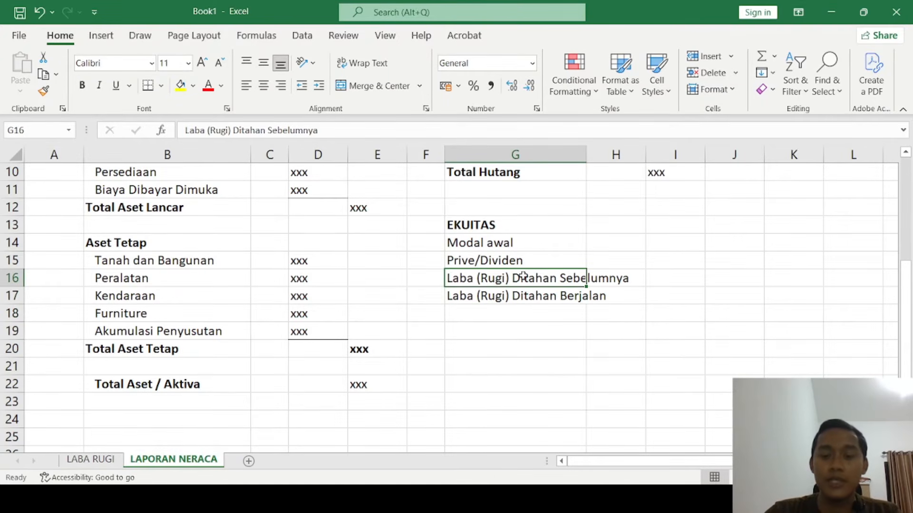
drag(514, 297, 509, 280)
click(508, 278)
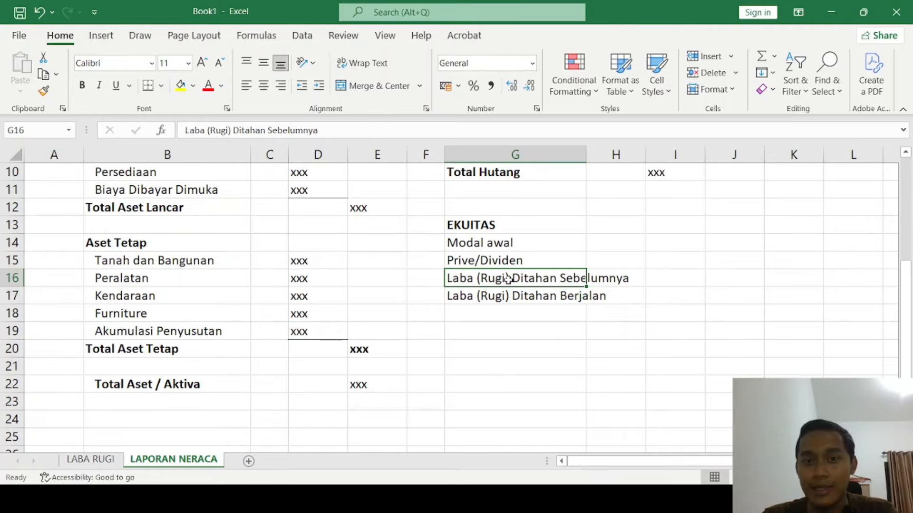
click(654, 279)
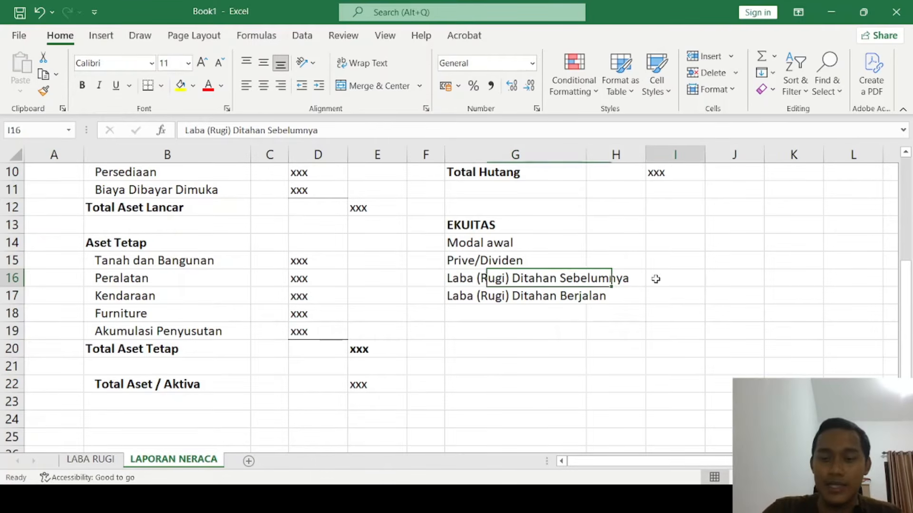
click(459, 290)
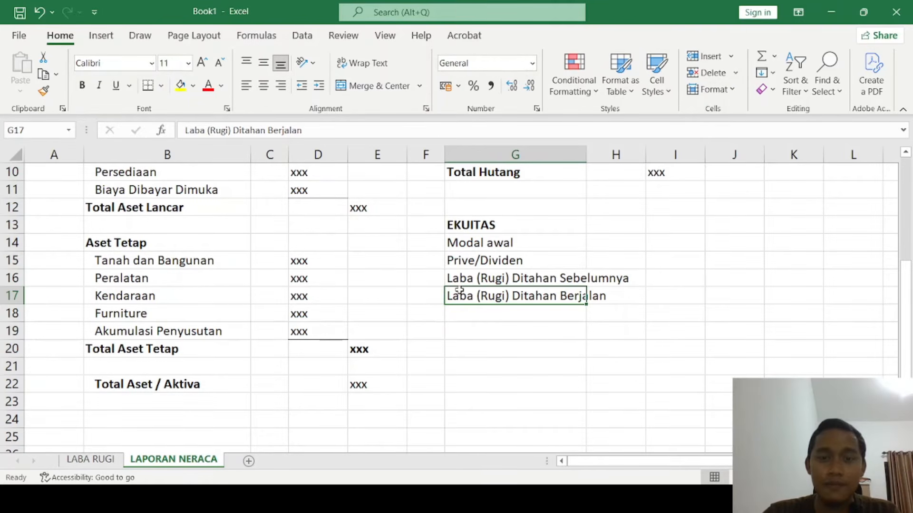
- Link cell I17 to the Laba (Rugi) Bersih amount in cell G33 of the LABA RUGI sheet
click(672, 295)
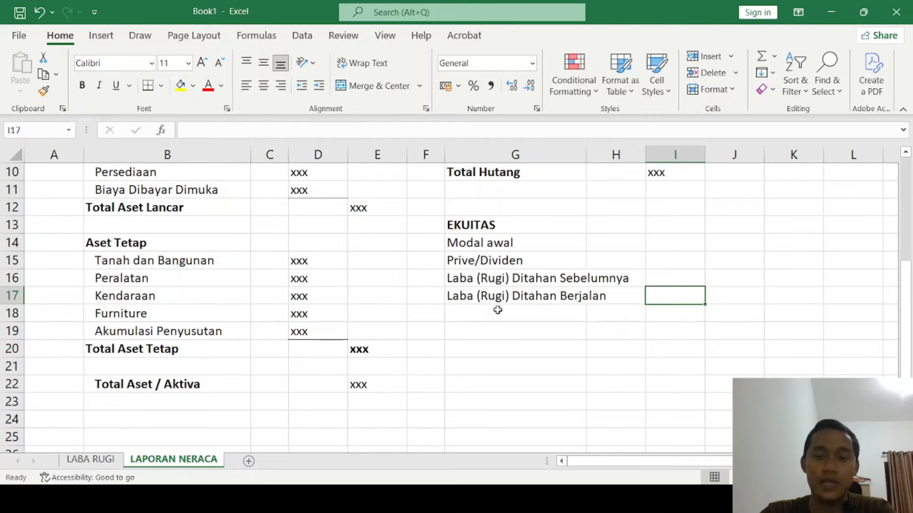
text(=)
click(91, 459)
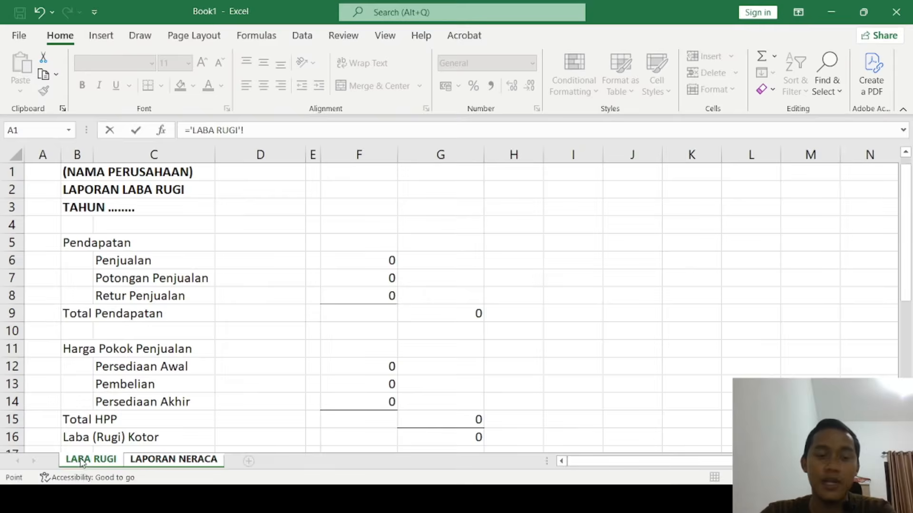
scroll(402, 348, down, 8)
click(445, 312)
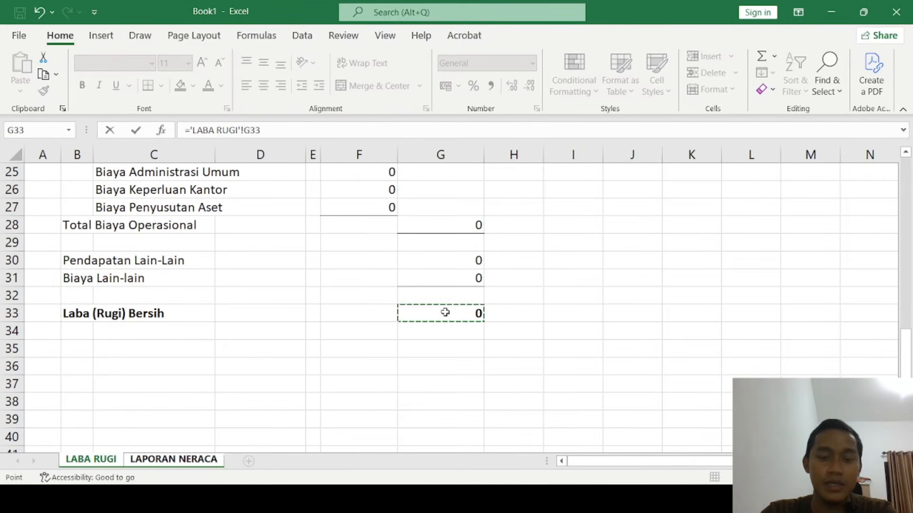
key(Return)
click(618, 296)
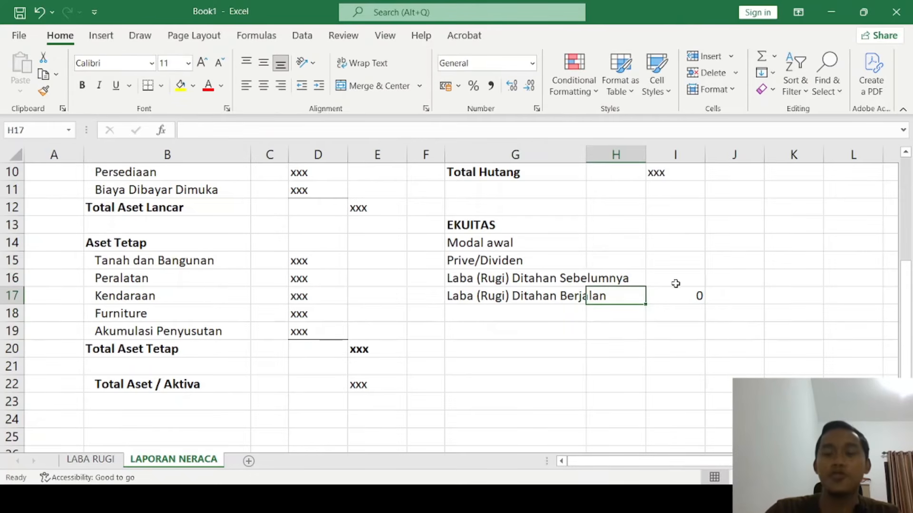
click(683, 299)
- Enter the label "Total Ekuitas" in cell G18 and make it bold
click(513, 311)
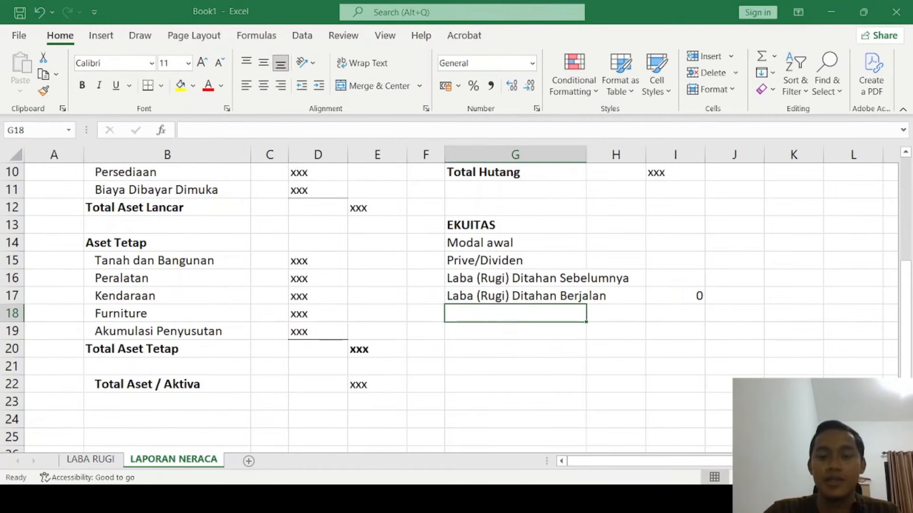
text(To)
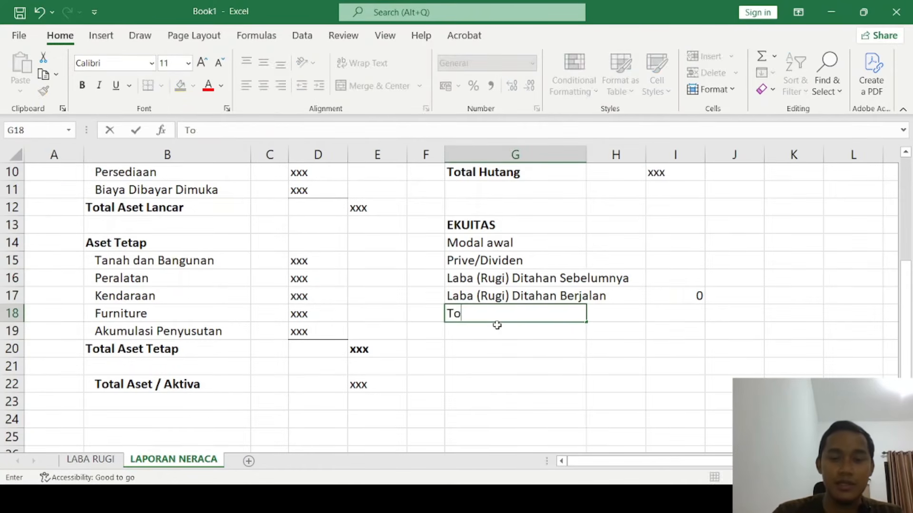
text(tal Ekuitas)
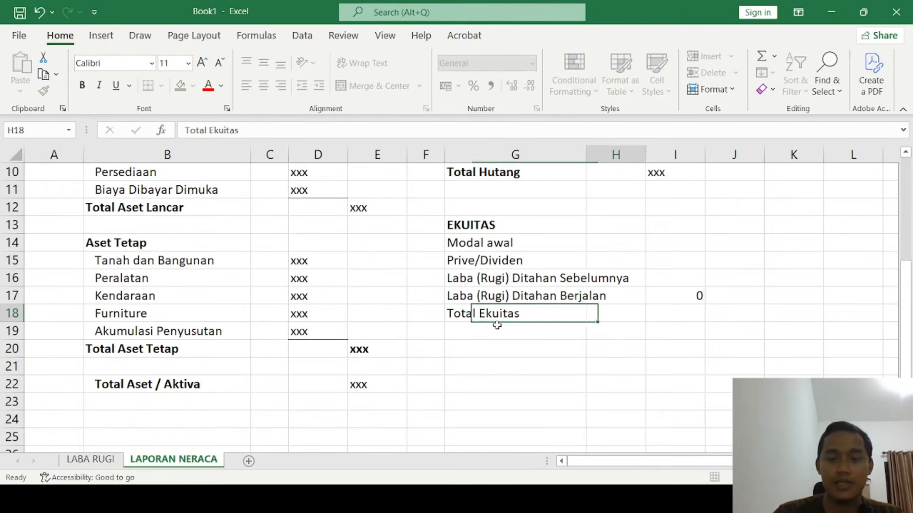
key(Tab)
click(504, 316)
key(ctrl+b)
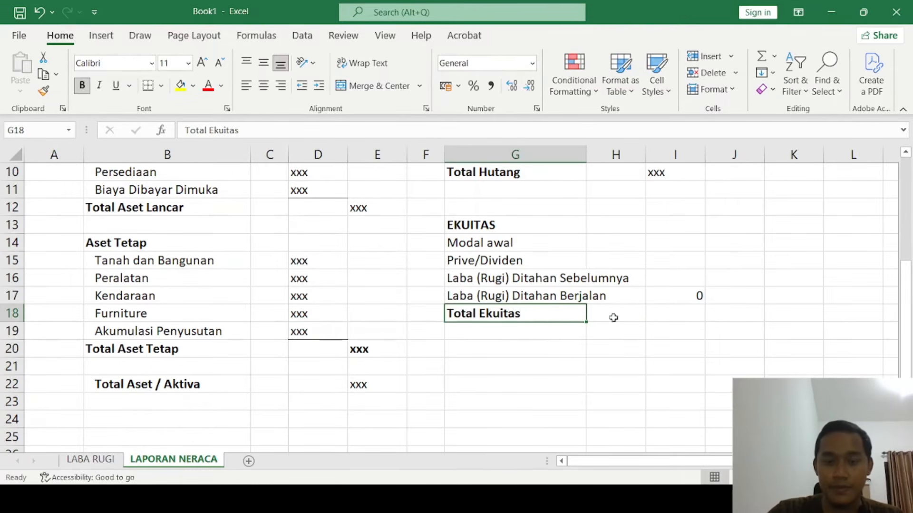
- Clear the linked amount from I17 and place "xxx" placeholders in H14:H17 and I18
click(716, 310)
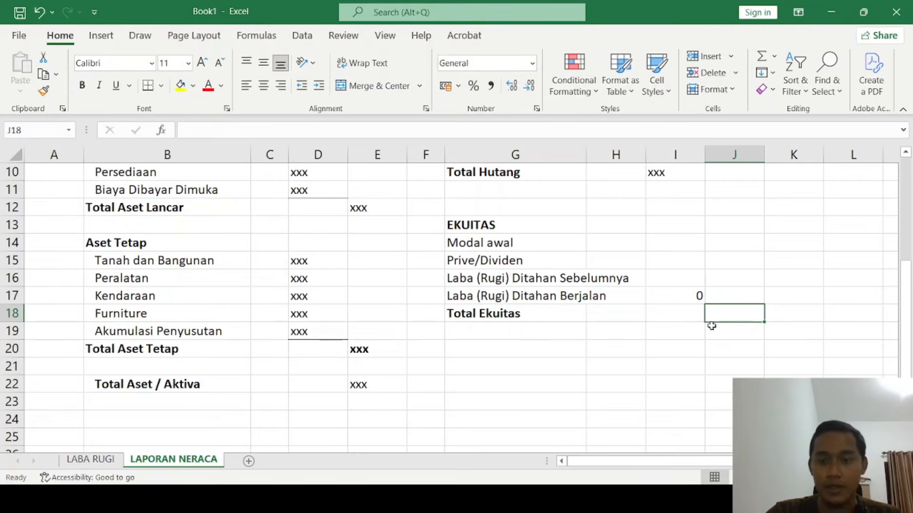
scroll(707, 333, up, 1)
click(692, 352)
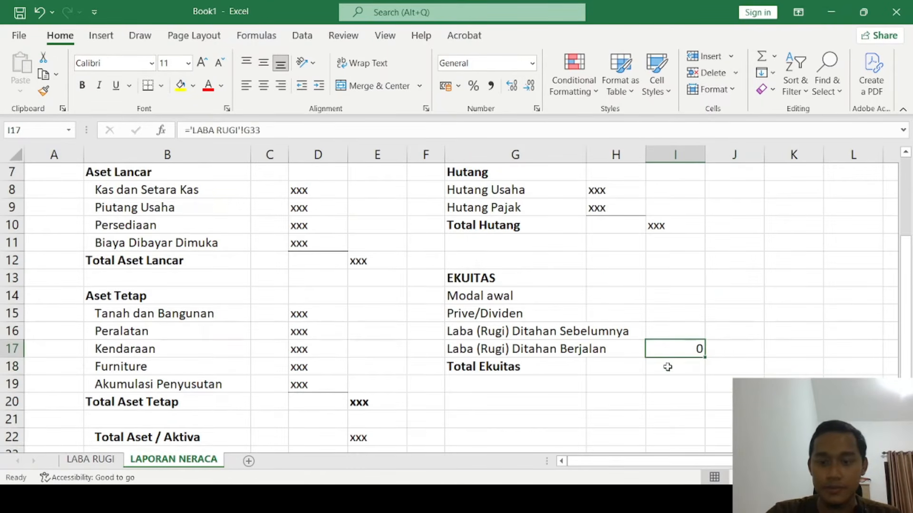
key(ctrl+z)
- Widen column G so the long equity labels fit inside it
click(516, 276)
drag(586, 150, 641, 150)
scroll(538, 316, down, 1)
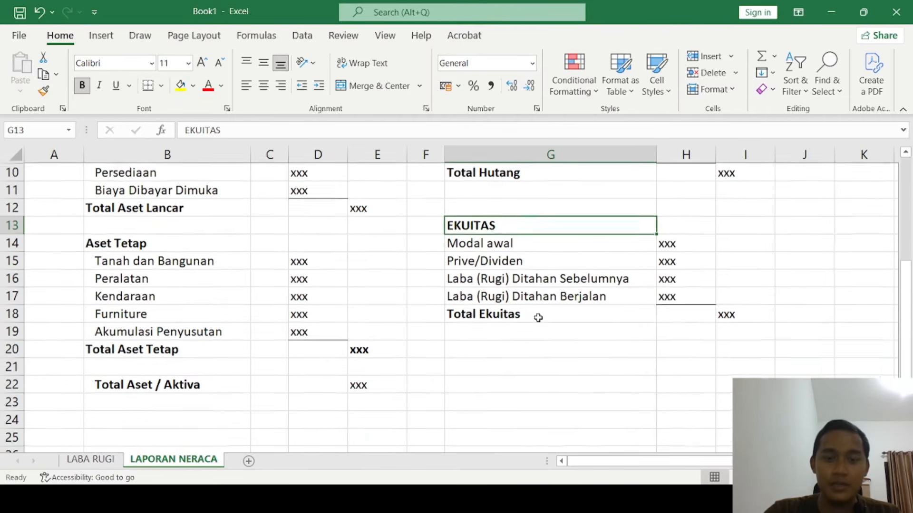
- Enter the label "Total Pasiva (Liabilitas + Ekuitas)" in cell G22, on the same row as Total Aset / Aktiva
click(493, 345)
click(491, 371)
click(490, 383)
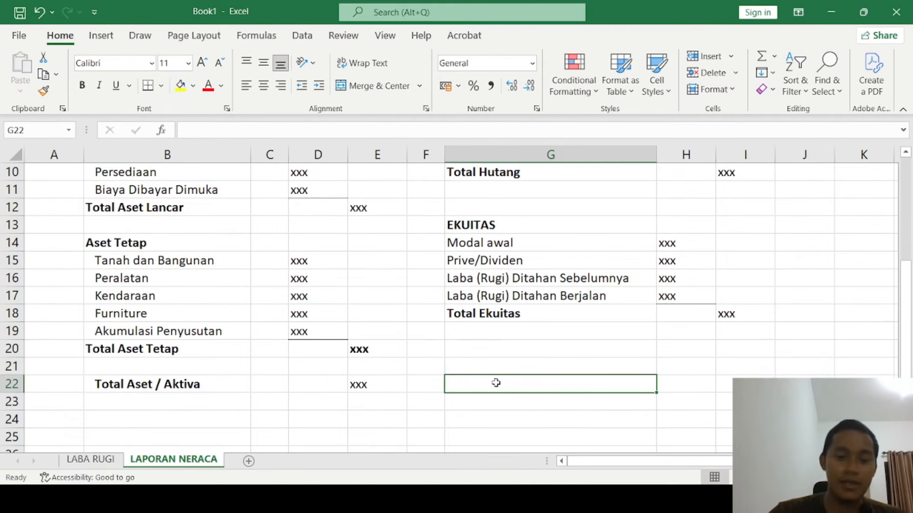
text(Total Pas)
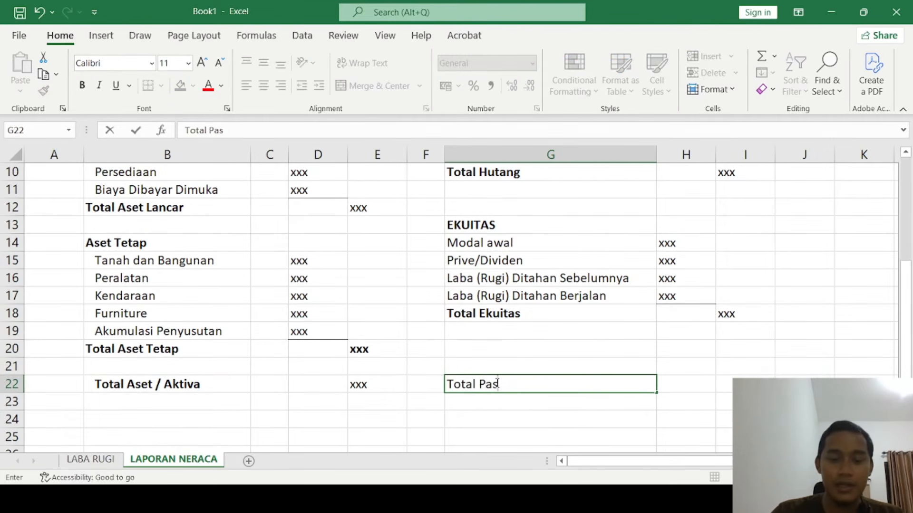
text(iva ()
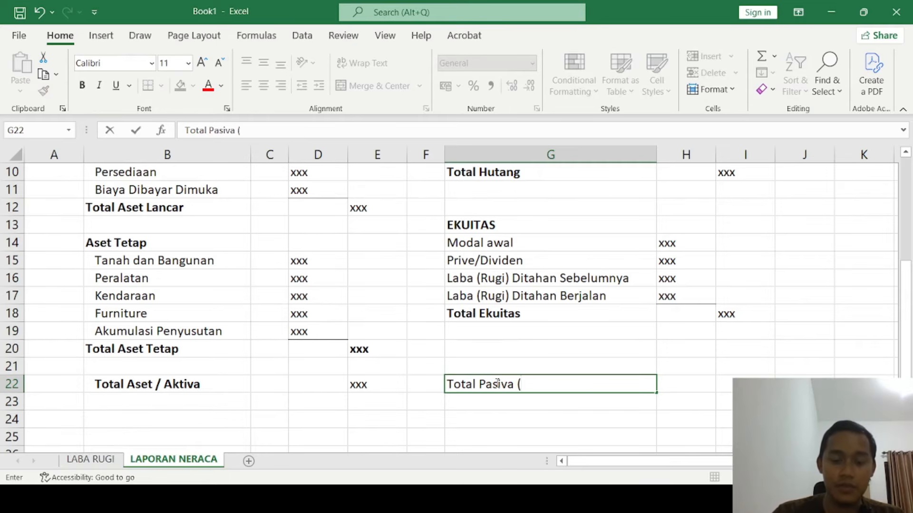
text(Liabilitas)
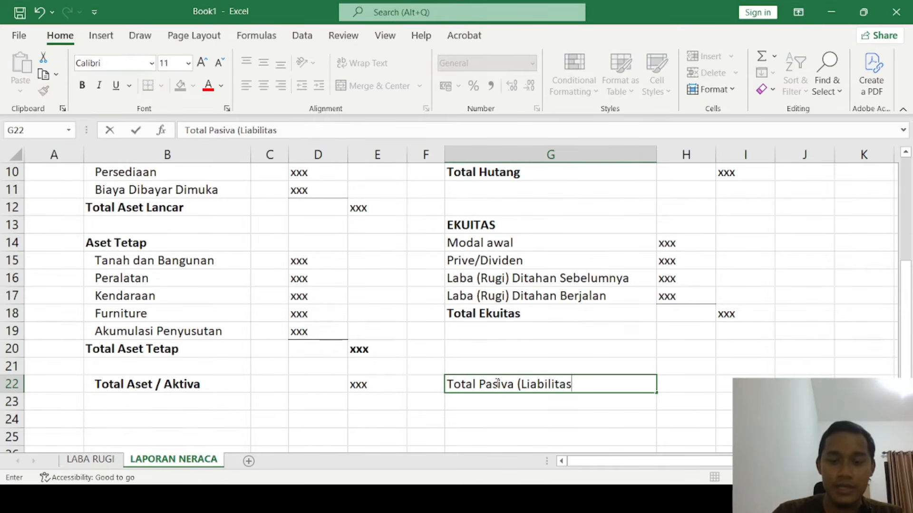
text( + Eku)
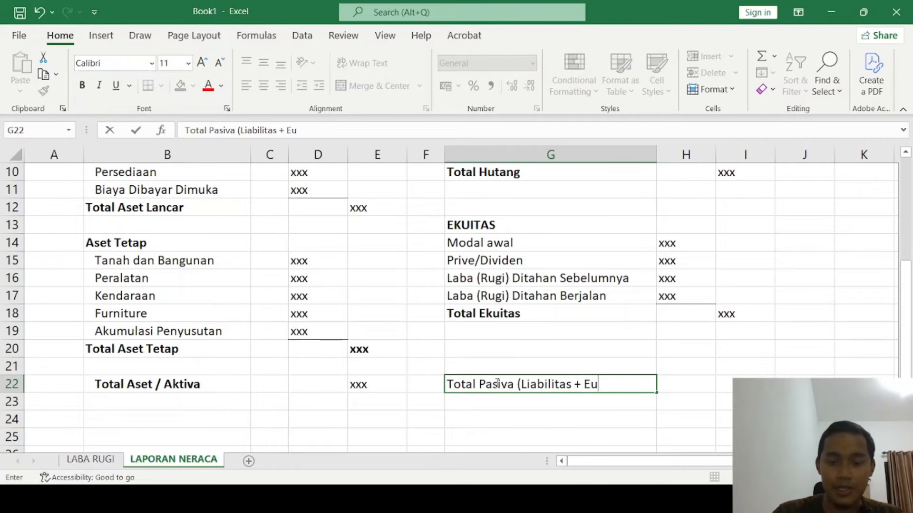
key(BackSpace)
text(kuitas))
key(Tab)
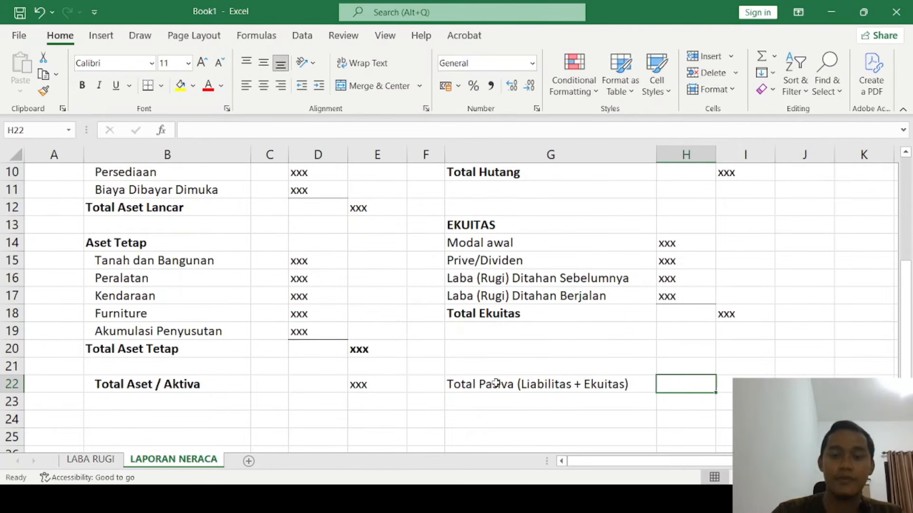
- Put an "xxx" placeholder in I22 and make the Total Pasiva row G22:I22 bold
key(Tab)
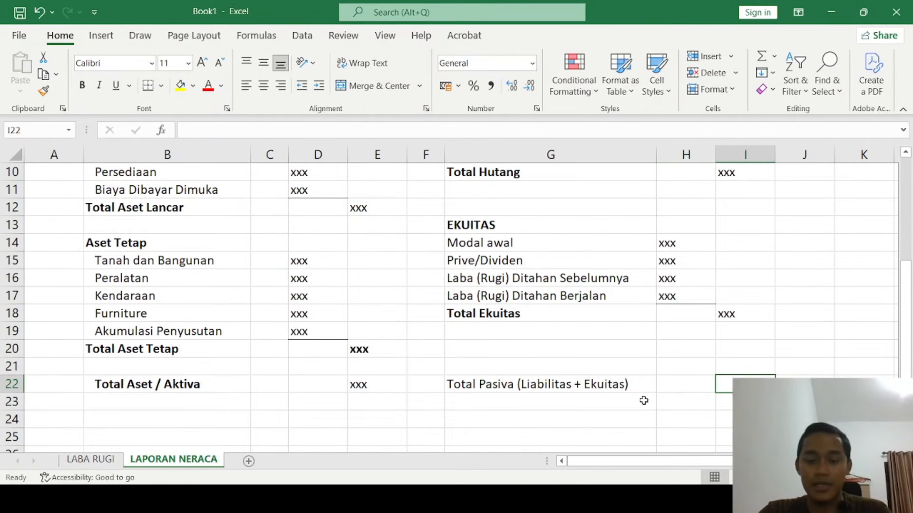
text(xxxx)
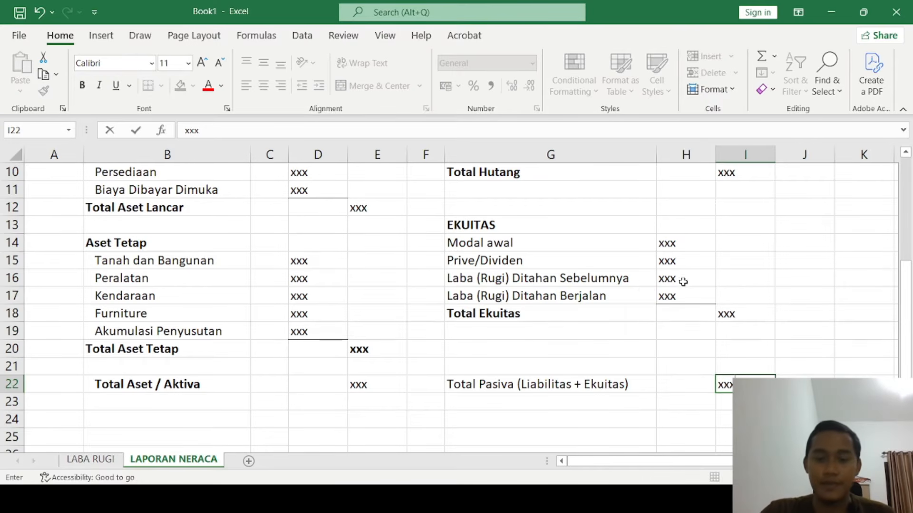
click(581, 310)
click(513, 385)
drag(512, 385, 721, 383)
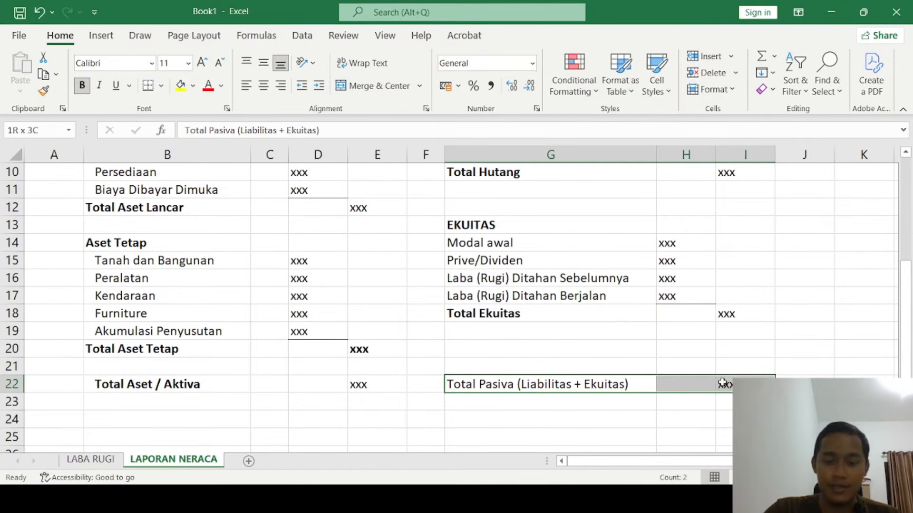
key(ctrl+b)
- Review the balance sheet layout from the top, checking the report title, the asset headings and the first current asset row
click(318, 331)
scroll(284, 312, up, 1)
scroll(284, 311, up, 2)
scroll(275, 299, down, 1)
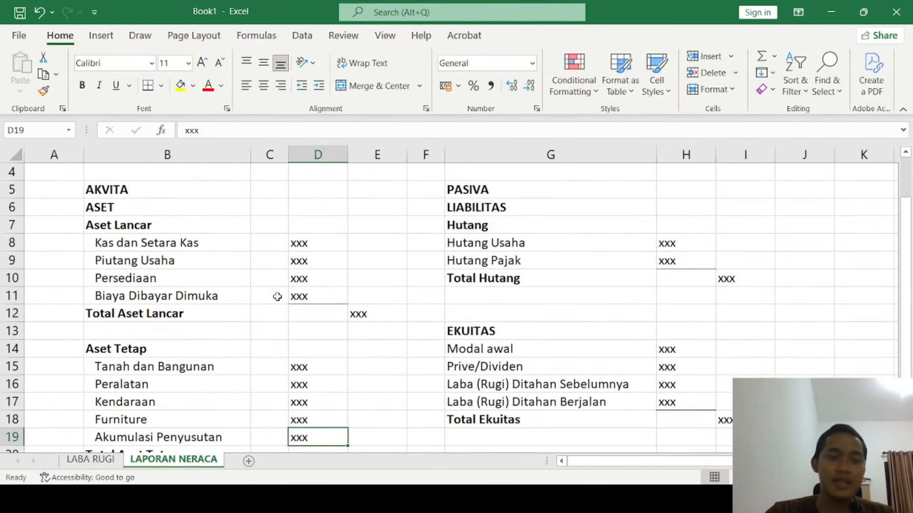
scroll(275, 293, up, 1)
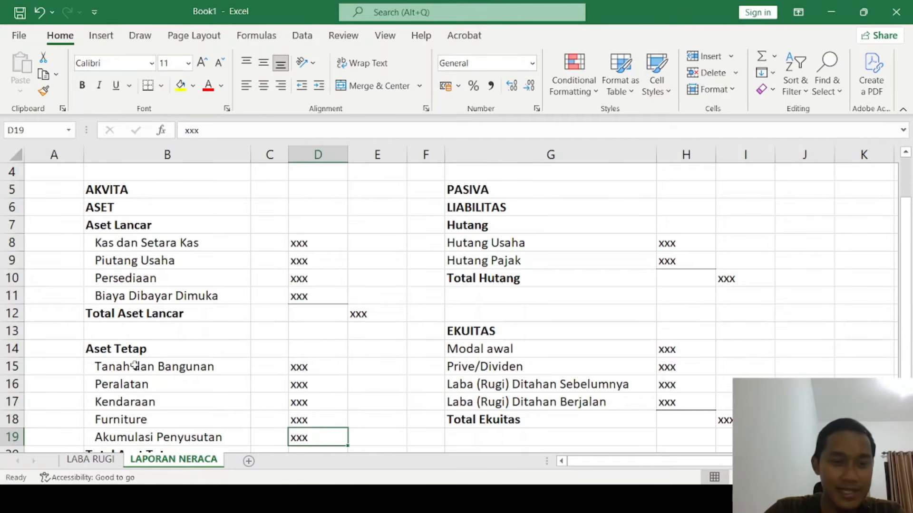
scroll(126, 387, up, 1)
click(155, 240)
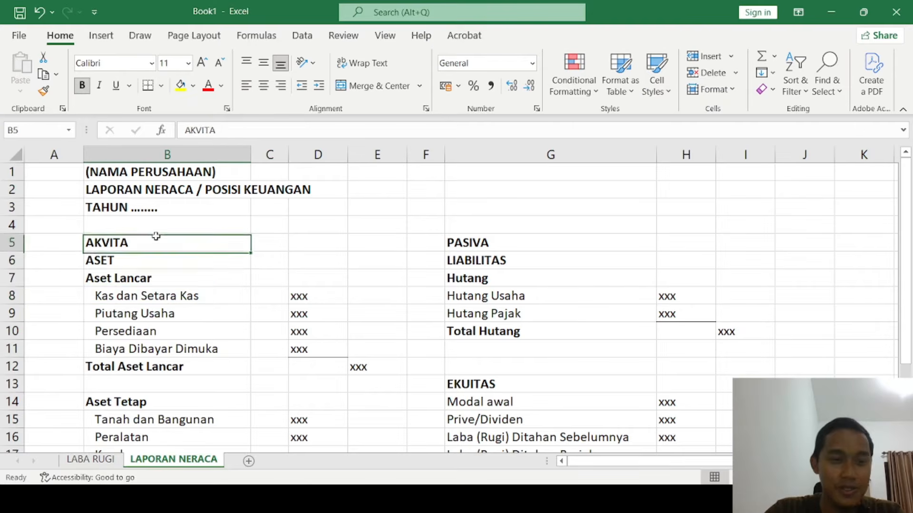
click(154, 260)
click(155, 278)
click(157, 294)
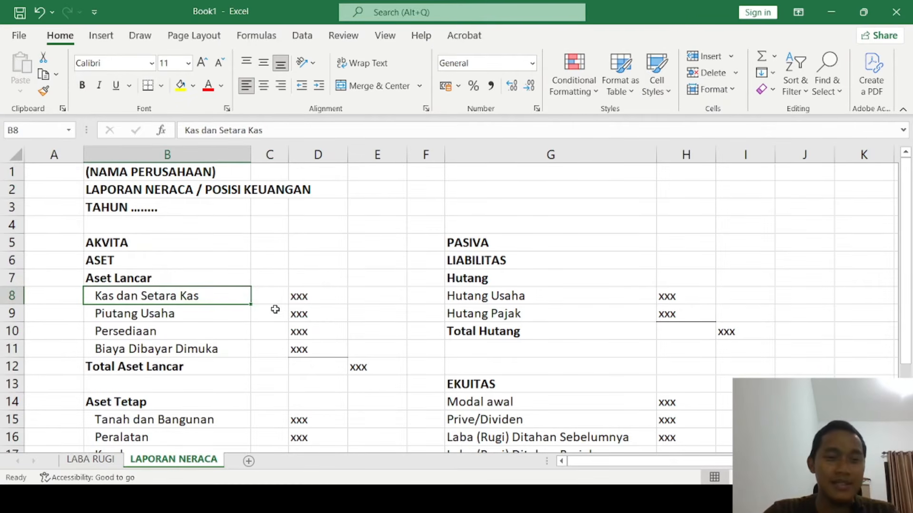
- Replace the placeholders of the four Aset Lancar items in D8:D11 with 0
click(315, 298)
text(0)
key(Return)
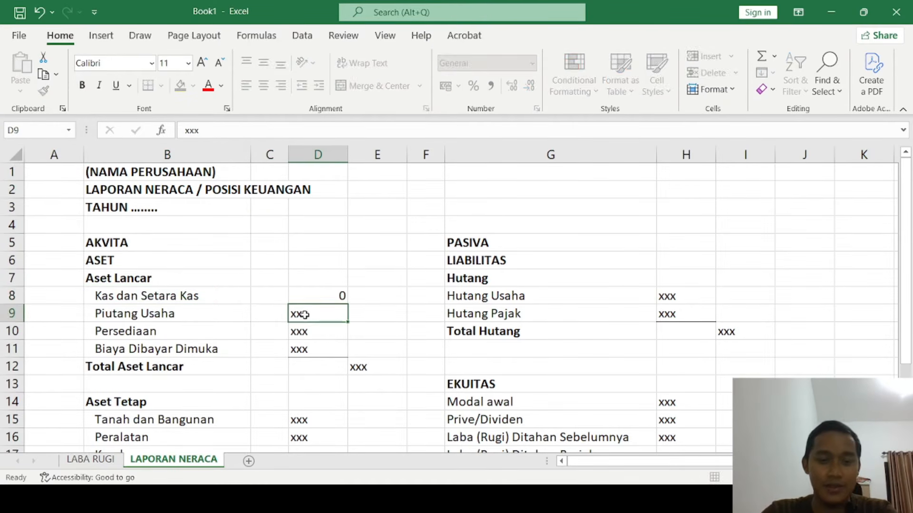
text(0)
key(Return)
text(0)
key(Return)
text(0)
- Calculate Total Aset Lancar in E12 as the sum of D8:D11
click(377, 370)
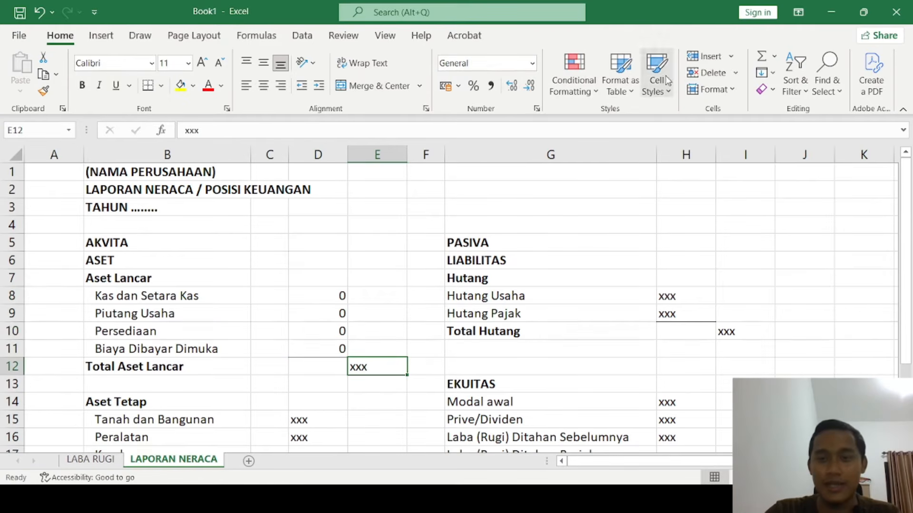
text(=SUM()
click(321, 300)
drag(320, 307, 321, 346)
key(Return)
- Replace the placeholders of the five Aset Tetap items in D15:D19 with 0
scroll(333, 299, down, 2)
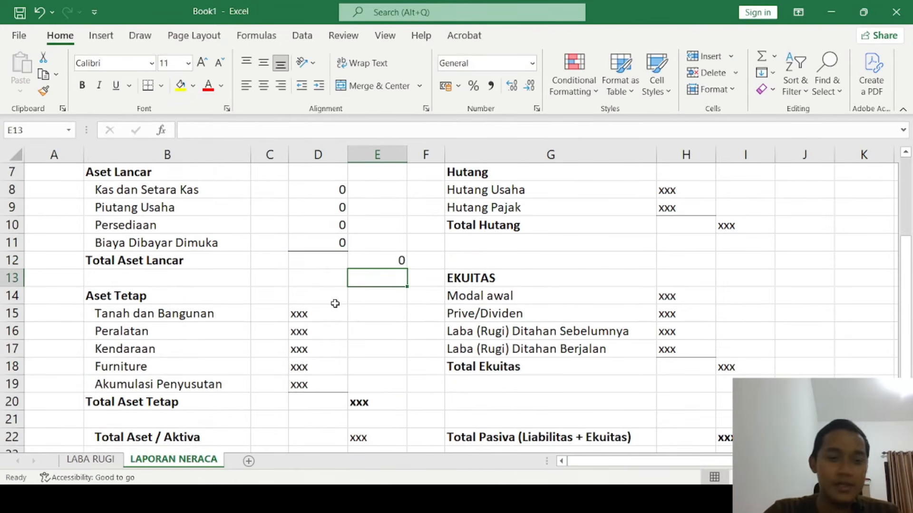
scroll(335, 303, down, 1)
click(311, 264)
text(0)
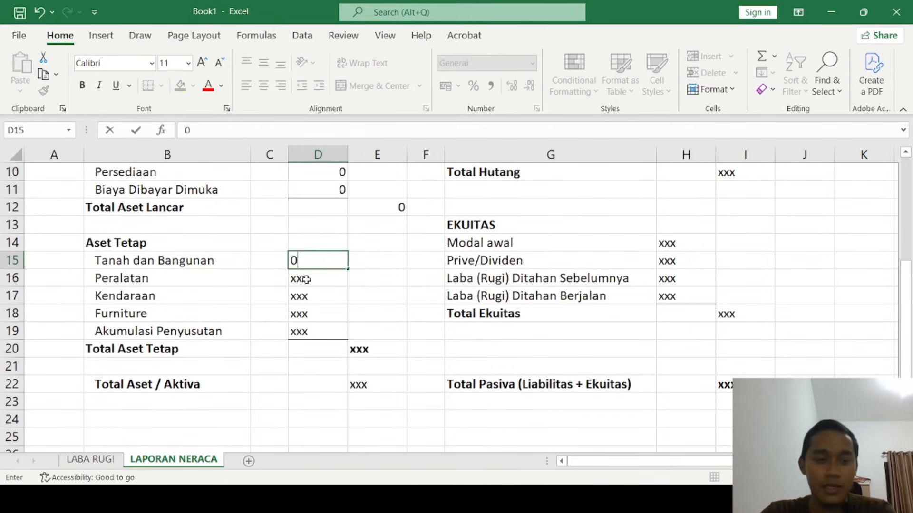
key(Return)
text(0)
key(Return)
text(0)
key(Return)
text(0)
key(Return)
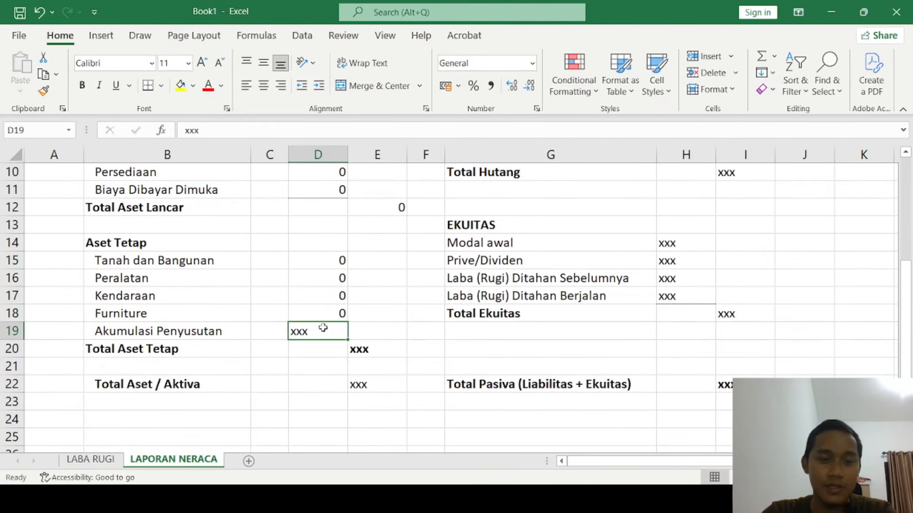
text(0)
- Calculate Total Aset Tetap in E20 as the sum of D15:D19
click(372, 344)
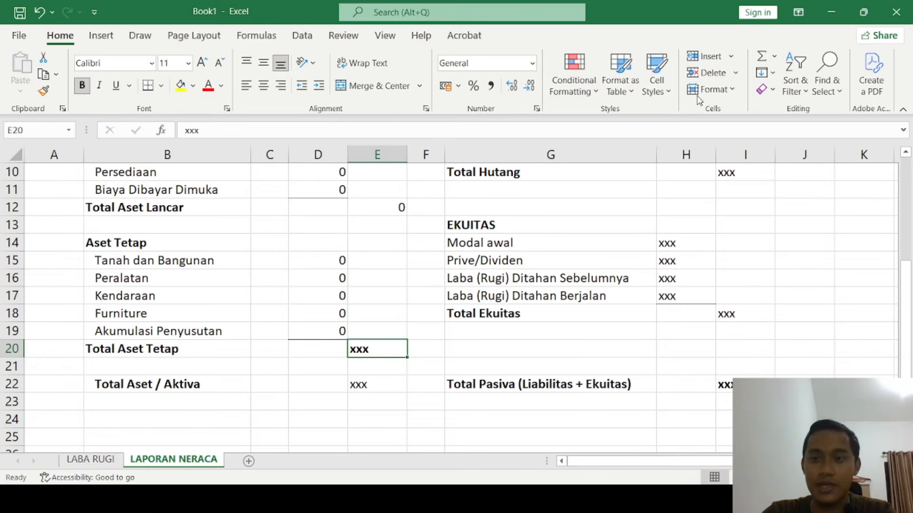
click(762, 57)
drag(326, 260, 327, 329)
key(Return)
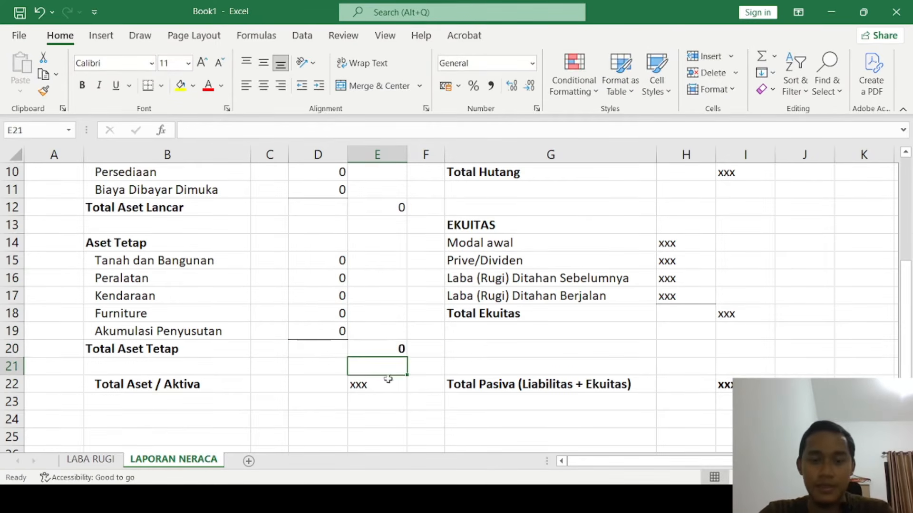
- Calculate Total Aset / Aktiva in E22 with the formula =E12+E20
click(368, 388)
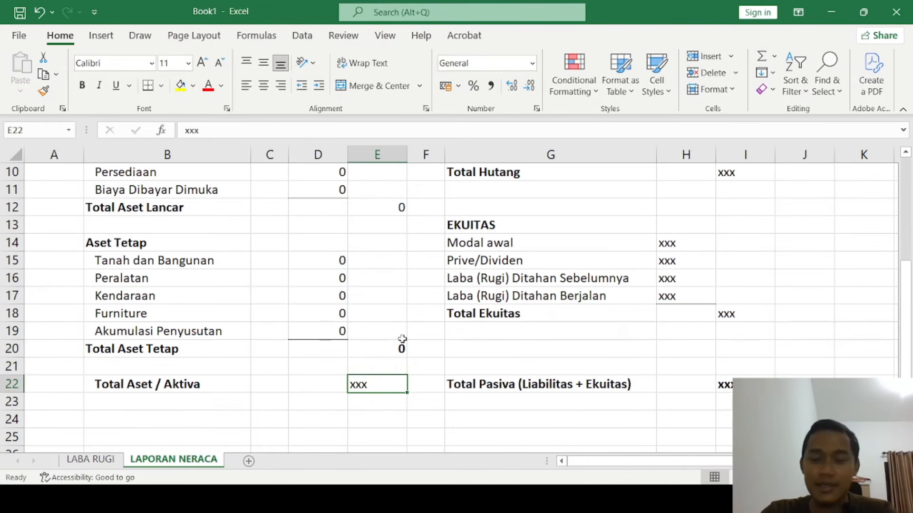
text(=)
click(391, 204)
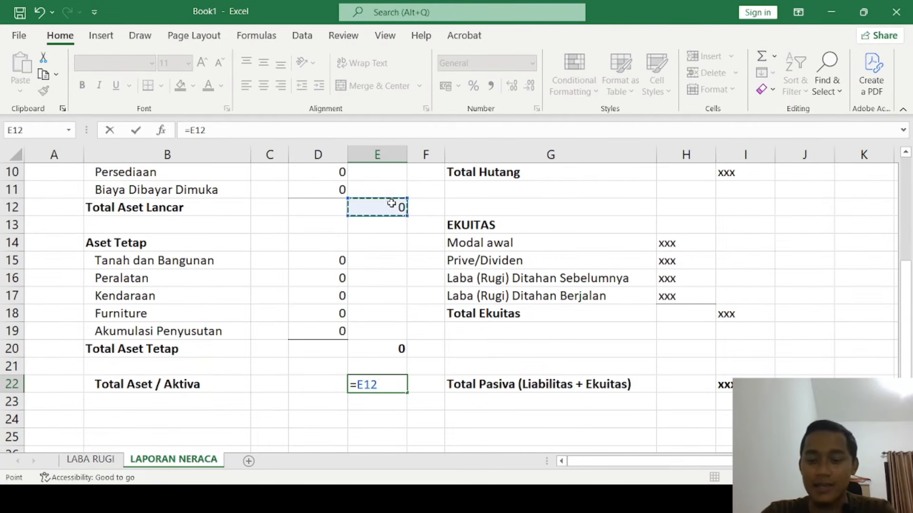
text(+)
click(379, 349)
key(Return)
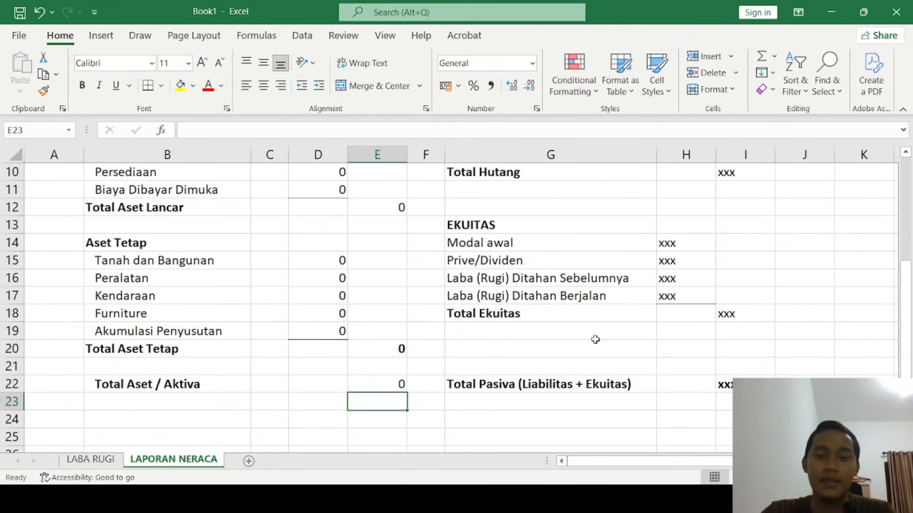
- Replace the placeholders for Hutang Usaha and Hutang Pajak in H8:H9 with 0
scroll(665, 339, up, 2)
click(675, 234)
text(0)
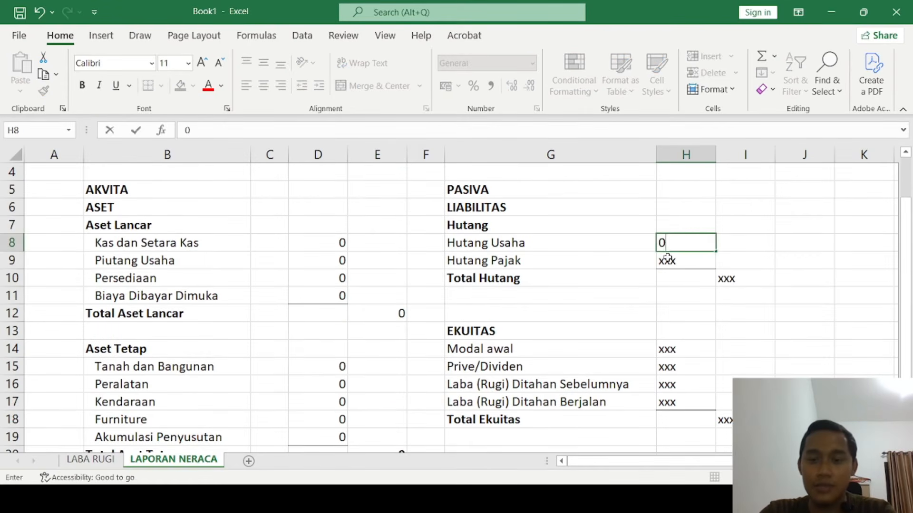
key(Return)
text(0)
- Calculate Total Hutang in I10 as the sum of H8:H9
click(725, 279)
click(761, 56)
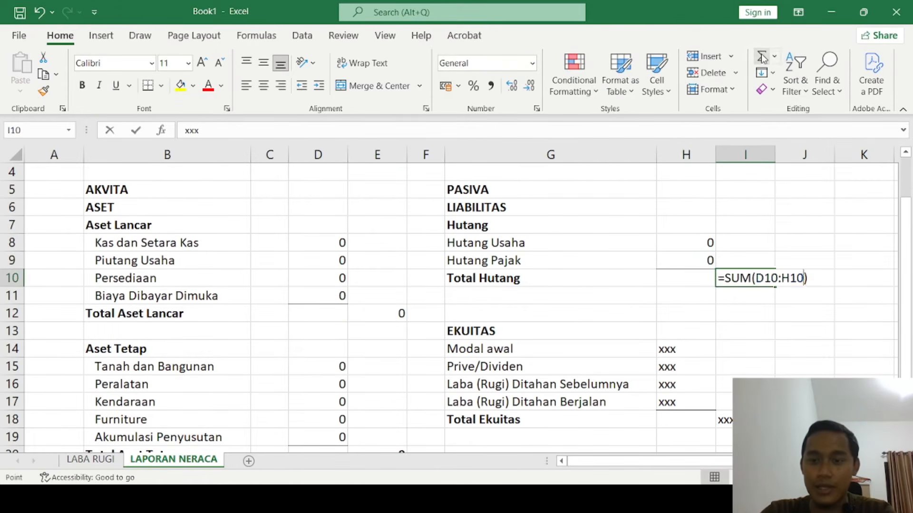
drag(708, 241, 707, 261)
key(Return)
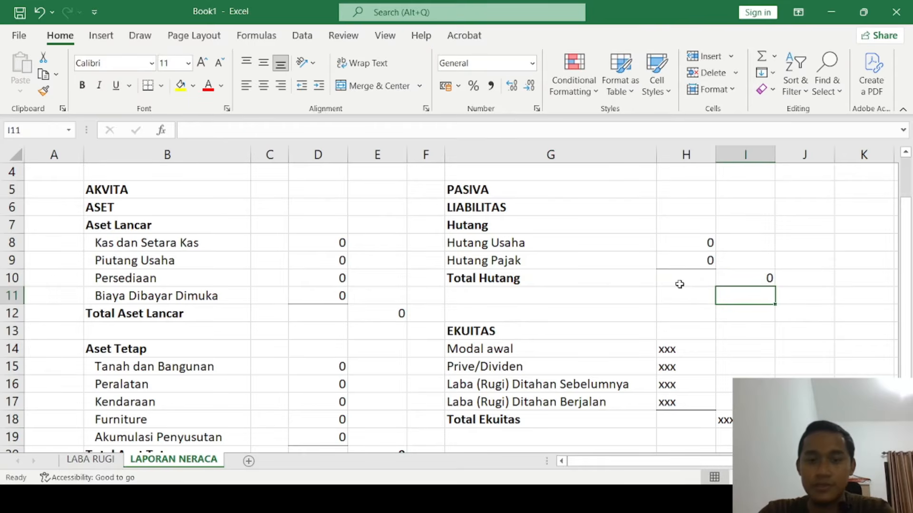
- Replace the placeholders of the four equity items in H14:H17 with 0
scroll(679, 281, down, 2)
click(684, 240)
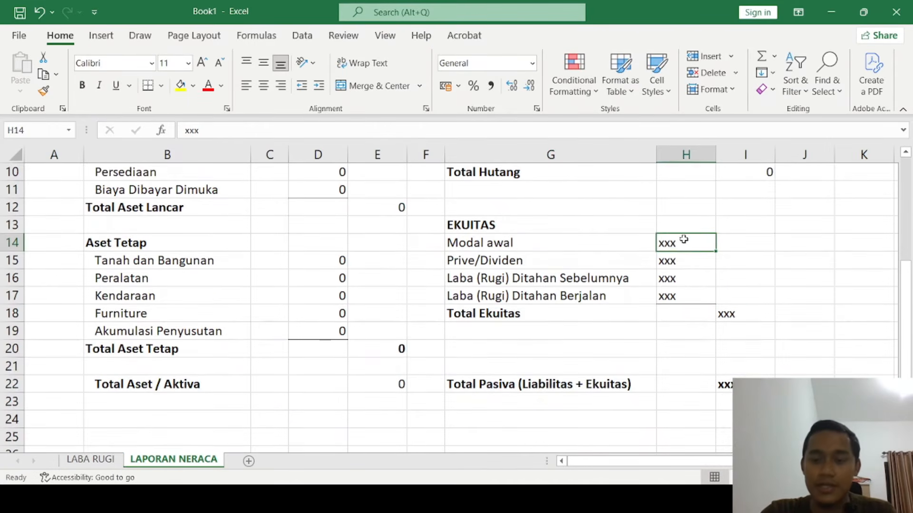
text(0)
key(Return)
text(0)
key(Return)
text(0)
key(Return)
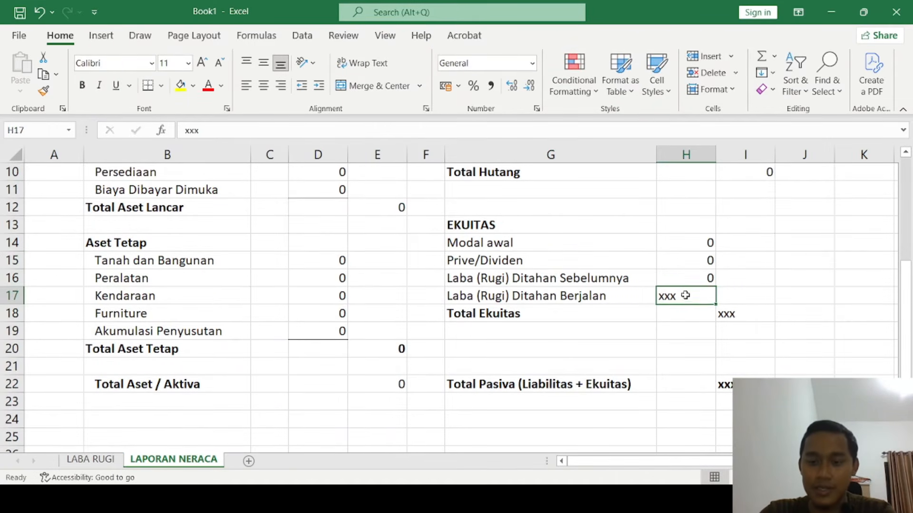
text(0)
- Calculate Total Ekuitas in I18 as the sum of H14:H17
click(726, 313)
click(761, 56)
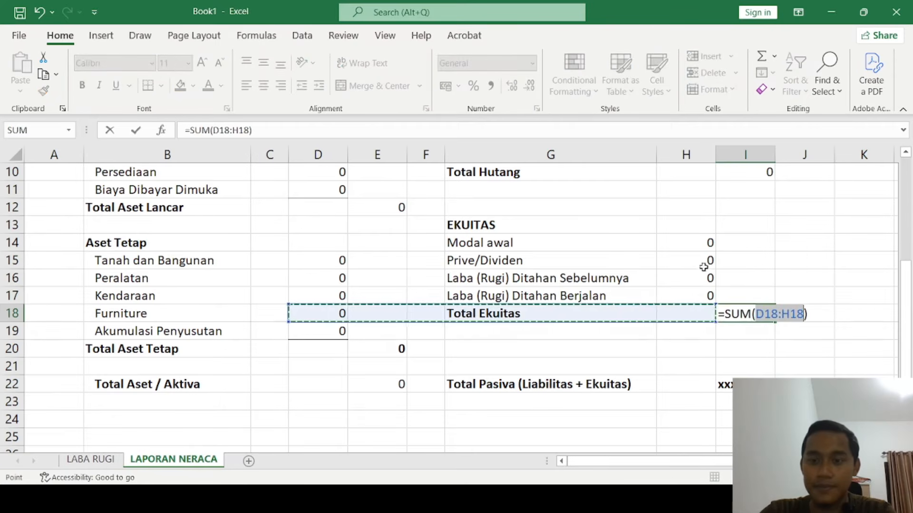
drag(698, 244, 694, 296)
key(Return)
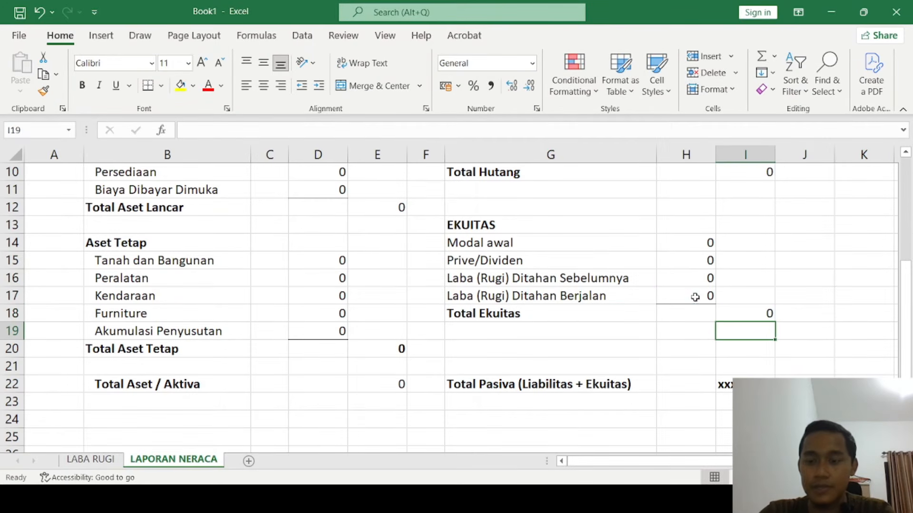
- Calculate Total Pasiva in I22 by adding Total Hutang and Total Ekuitas with the formula =I10+I18
click(719, 389)
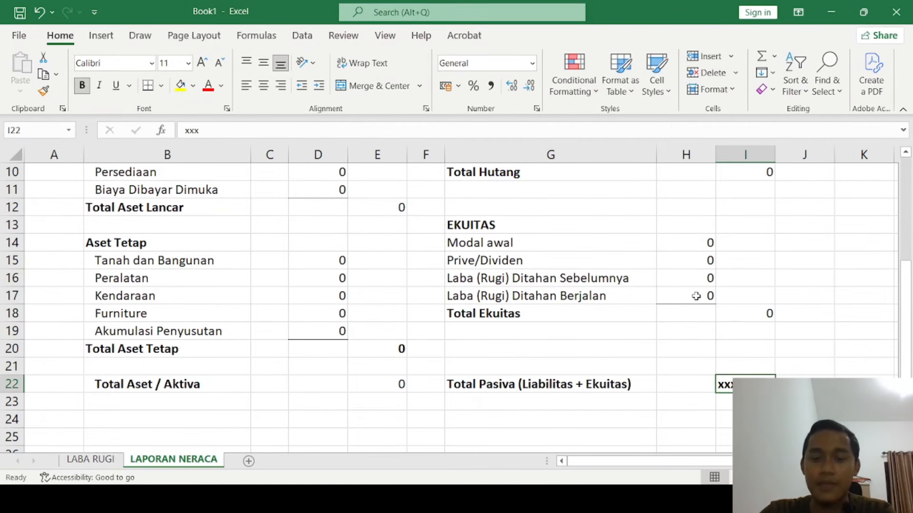
text(=)
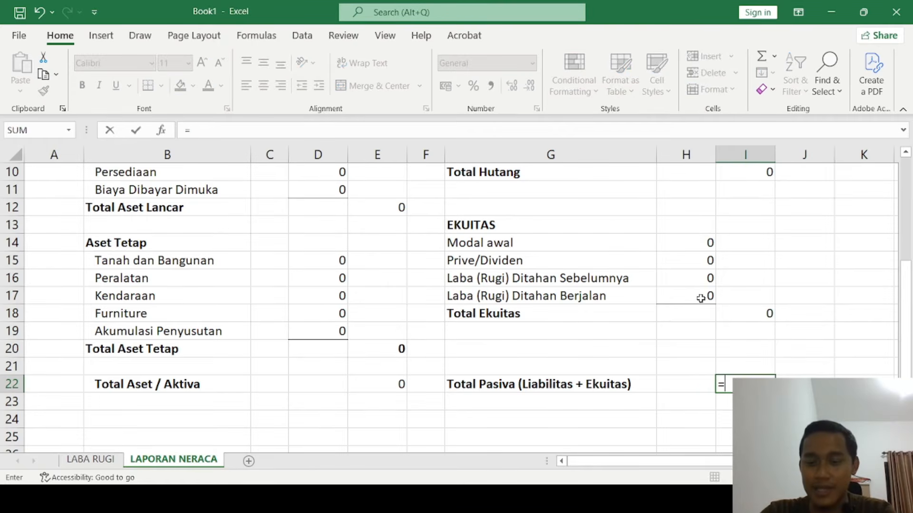
scroll(708, 295, up, 3)
click(761, 329)
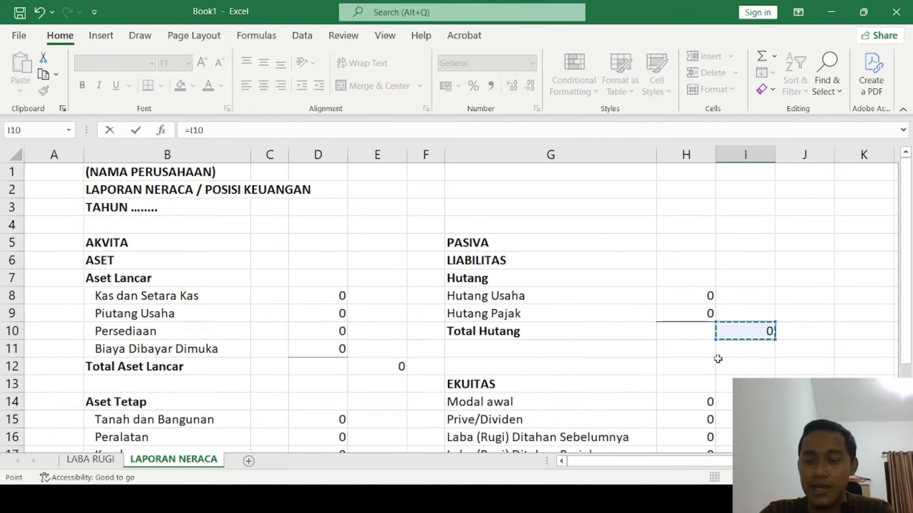
text(+)
scroll(723, 355, down, 3)
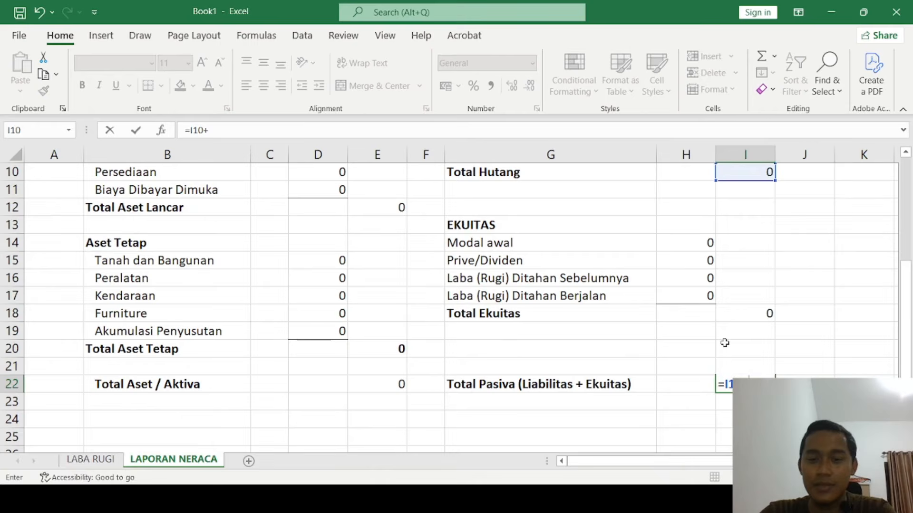
click(750, 312)
key(Return)
scroll(519, 232, up, 2)
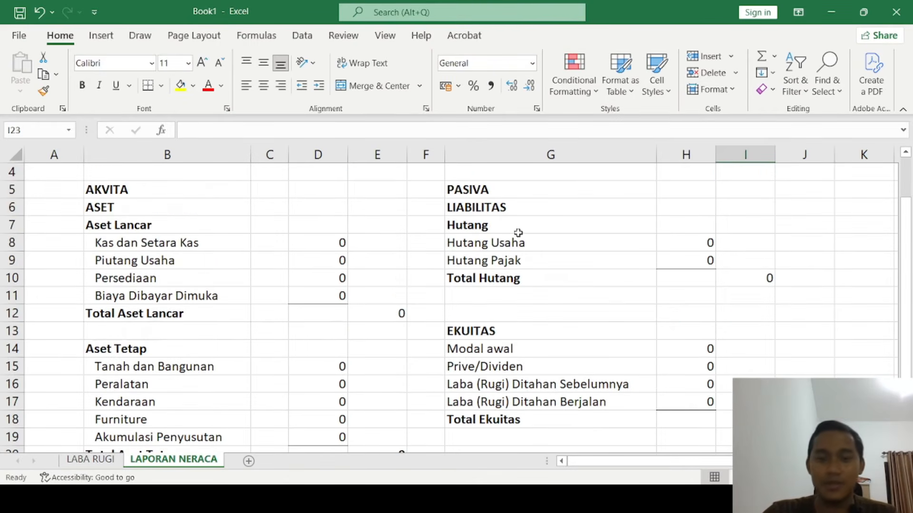
- Remove the Hutang heading in G7 and rename the total label in G10 as Total Liabilitas
click(485, 226)
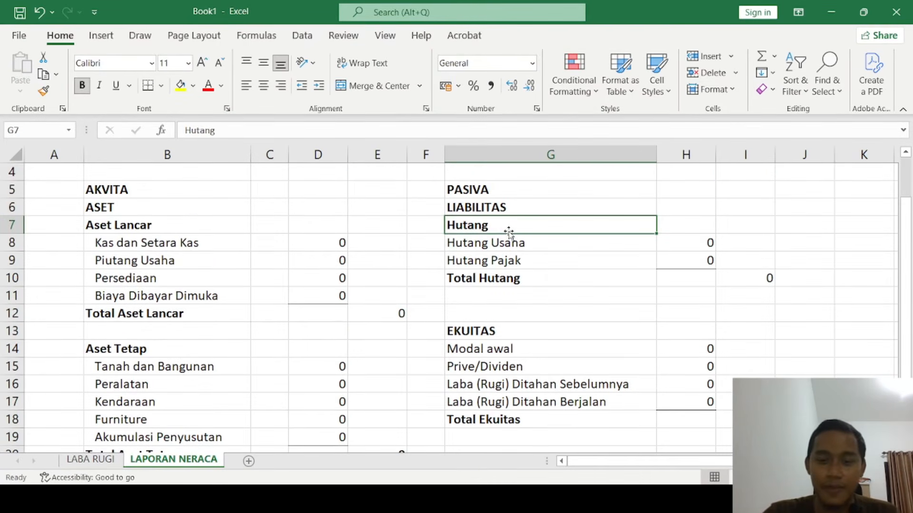
key(Delete)
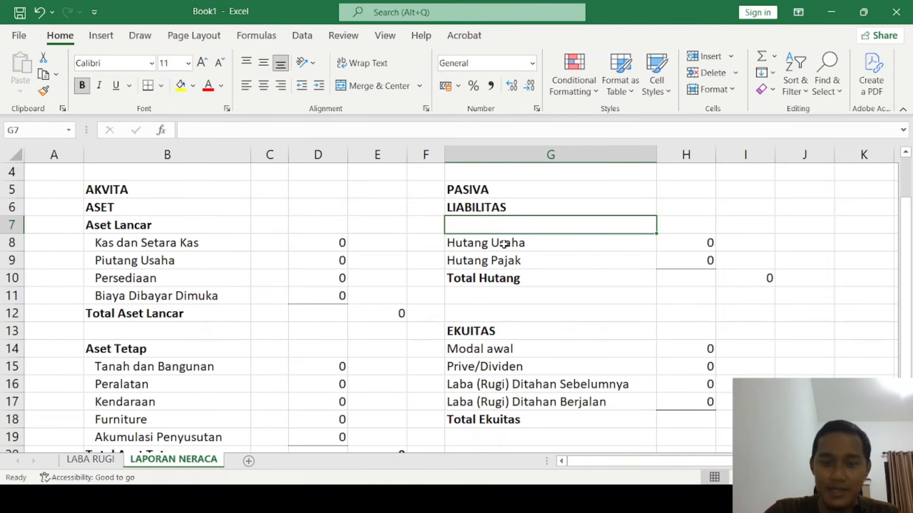
click(491, 279)
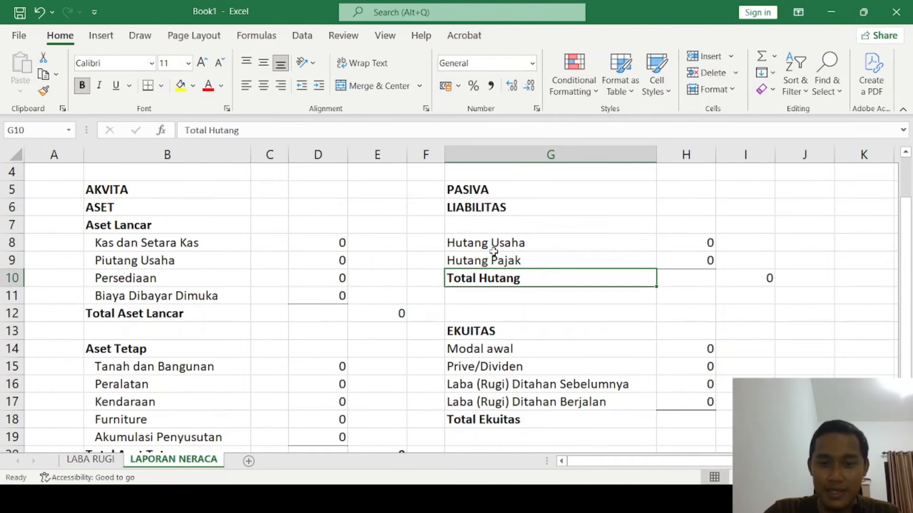
double_click(514, 276)
double_click(490, 278)
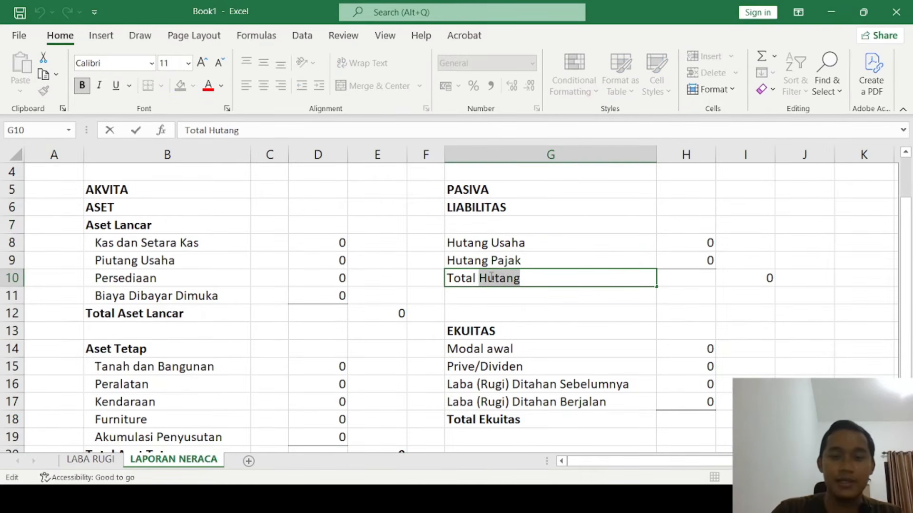
text(Lita)
key(BackSpace)
key(BackSpace)
text(a)
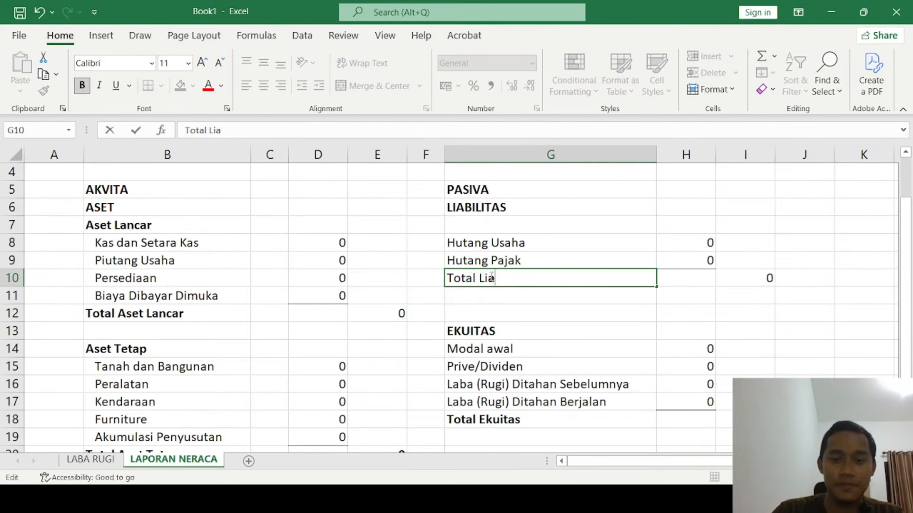
text(l Liabilitas)
key(Return)
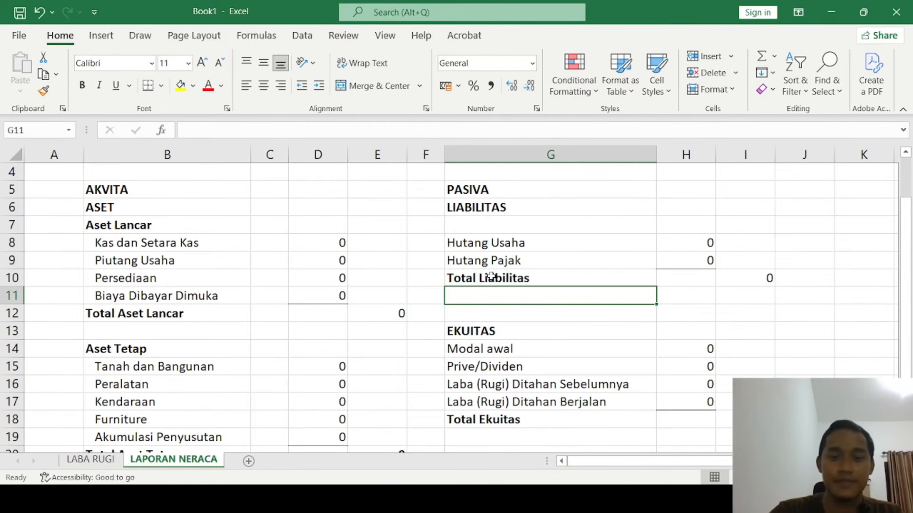
- Move the liabilities block G8:I10 up one row to start at G7, and indent the liability and equity item labels
drag(505, 252, 742, 275)
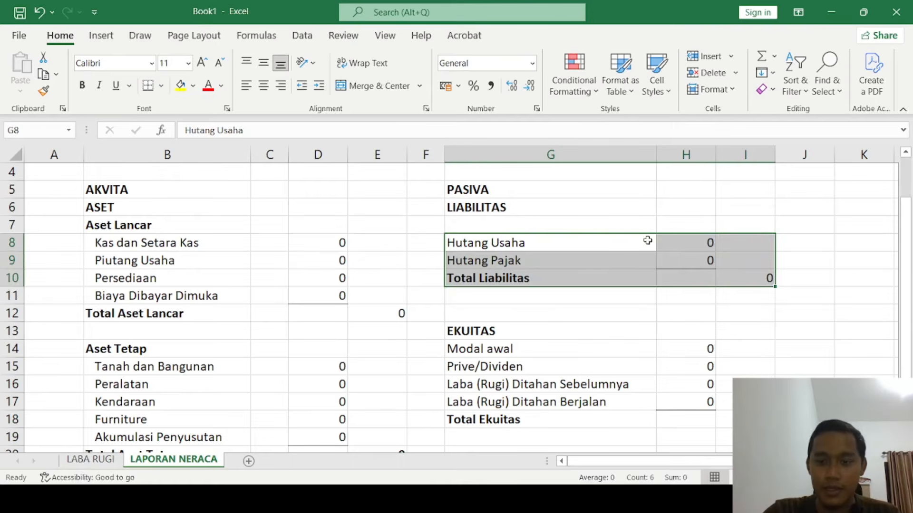
drag(646, 230, 647, 212)
click(581, 309)
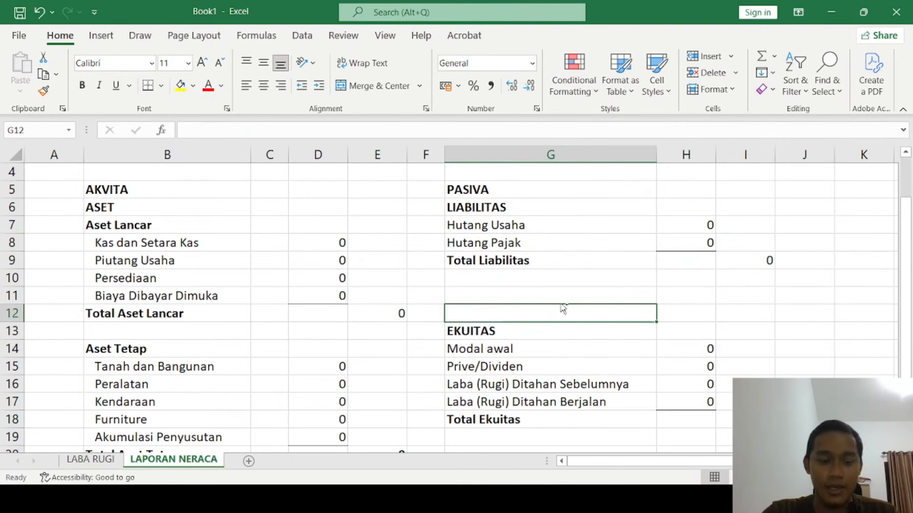
drag(490, 222, 483, 245)
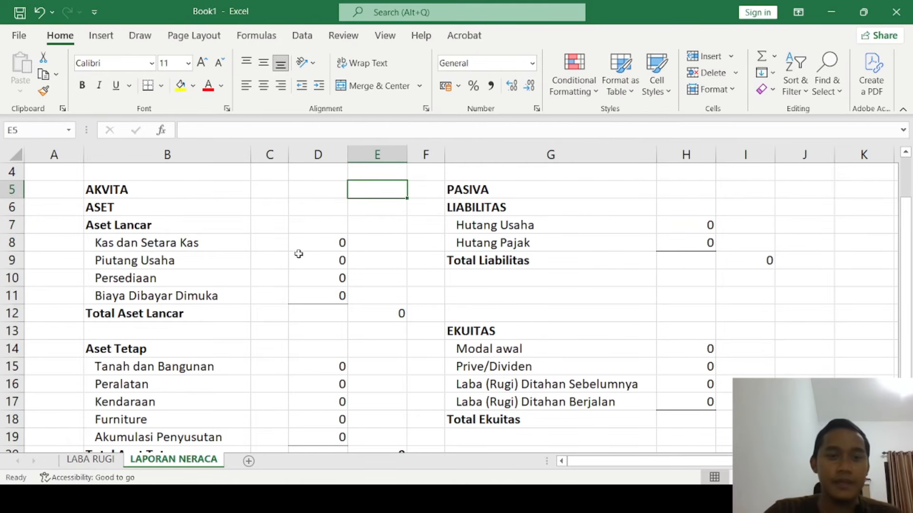
click(211, 243)
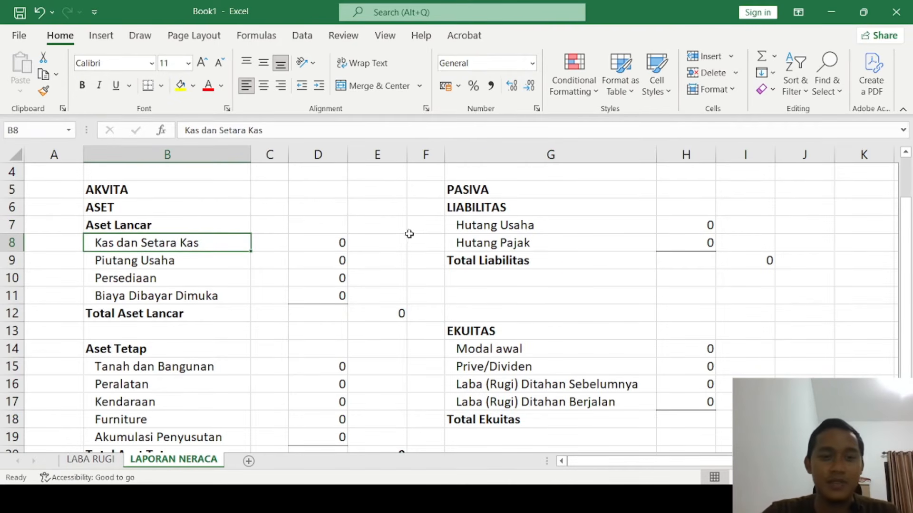
- Review the finished balance sheet and compare its layout with the LABA RUGI sheet
scroll(450, 242, down, 2)
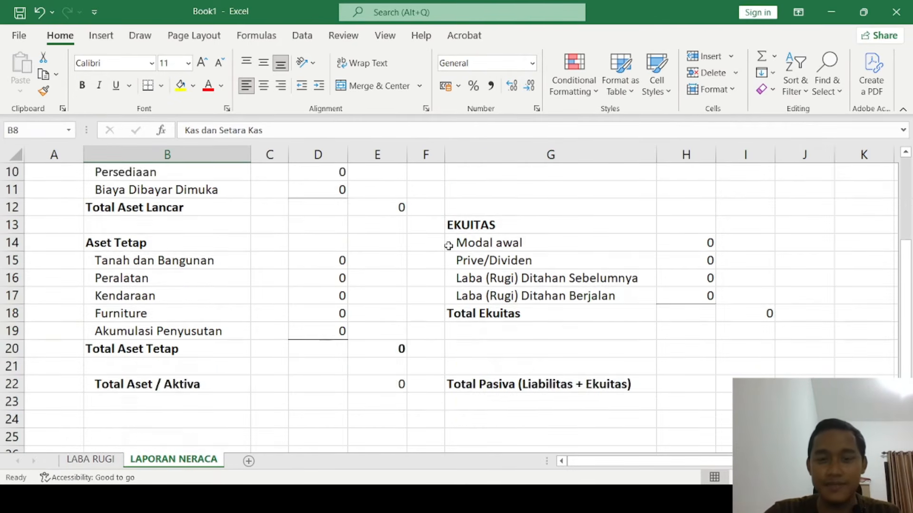
scroll(344, 255, down, 1)
scroll(326, 259, up, 3)
scroll(329, 257, up, 1)
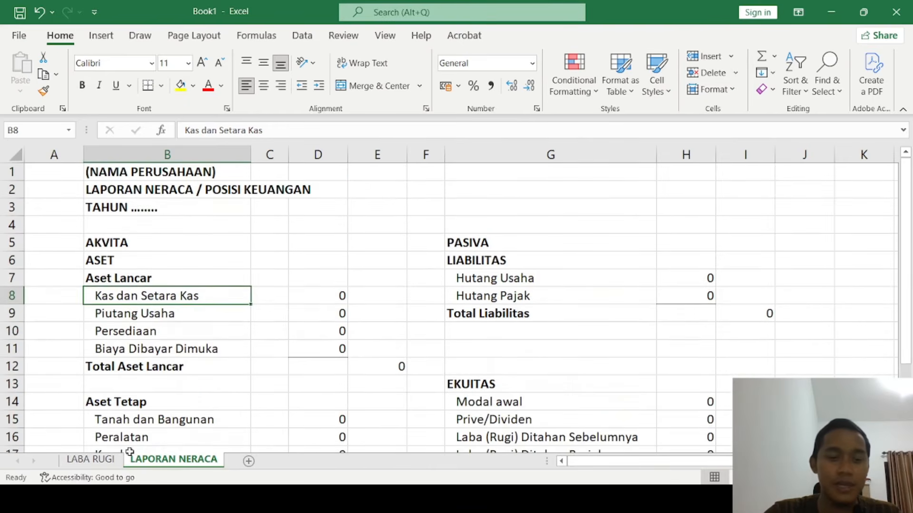
click(90, 459)
scroll(228, 360, up, 4)
scroll(228, 359, up, 4)
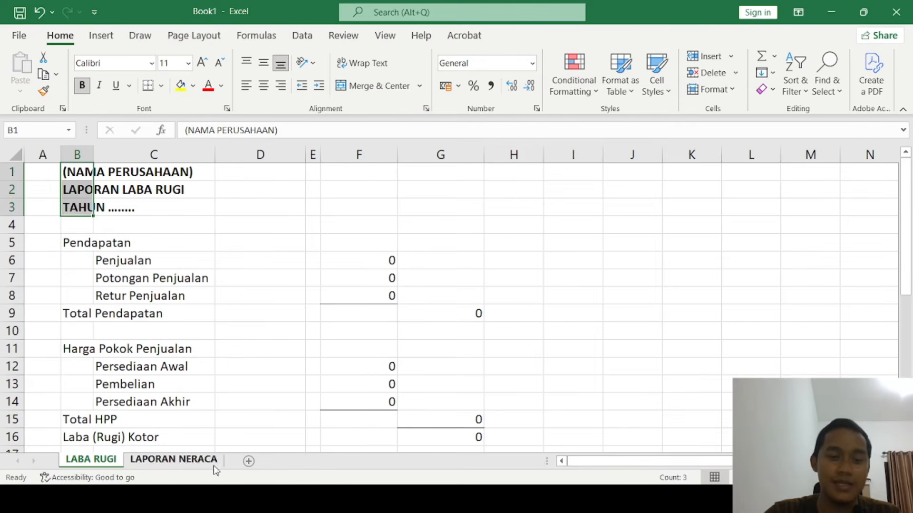
click(190, 384)
click(175, 459)
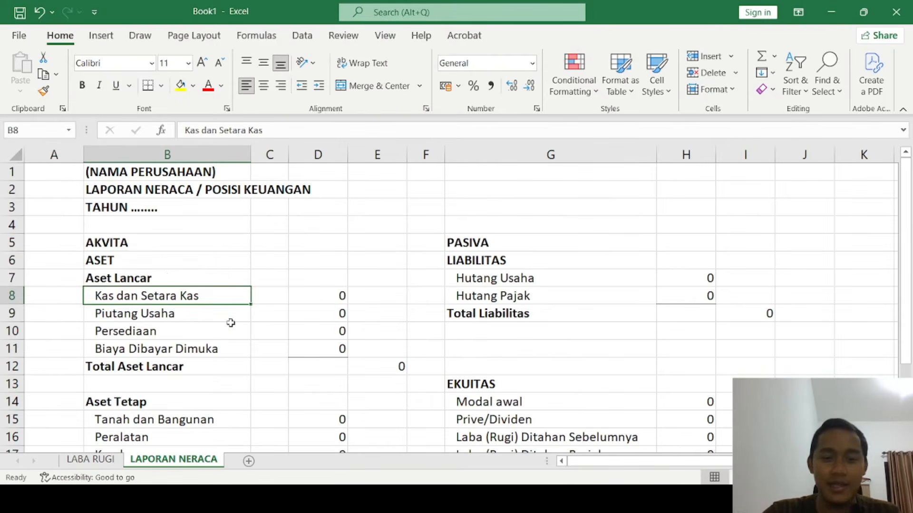
- Widen the amount columns D, E, H and I of the LAPORAN NERACA sheet
click(199, 242)
click(383, 259)
scroll(351, 214, down, 1)
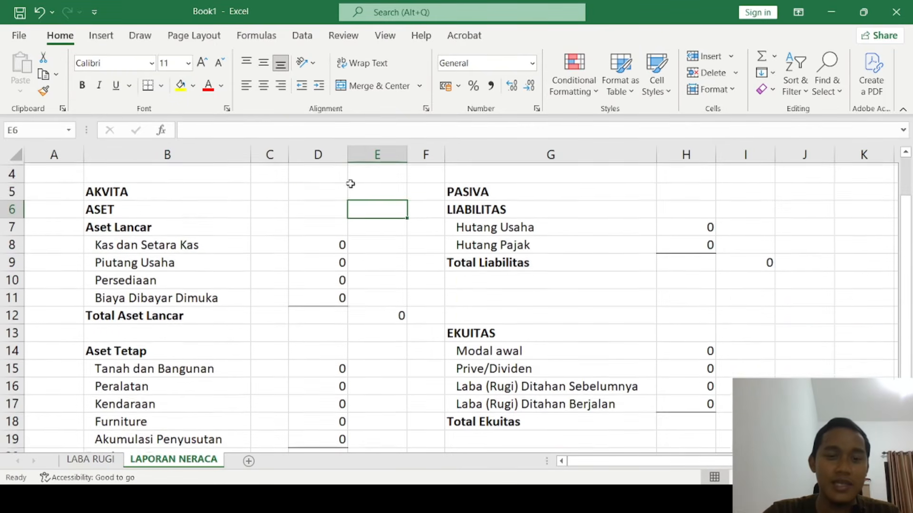
drag(345, 153, 371, 155)
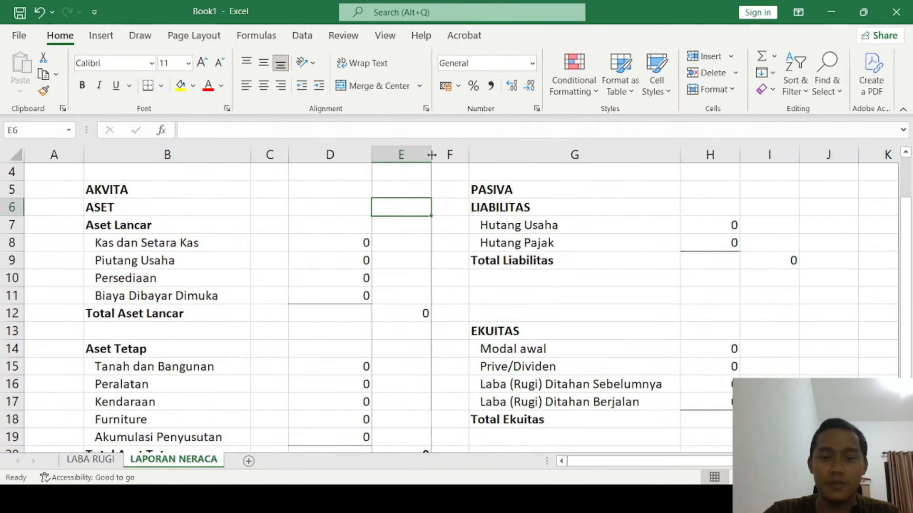
drag(432, 154, 454, 160)
drag(760, 158, 776, 156)
drag(835, 156, 857, 155)
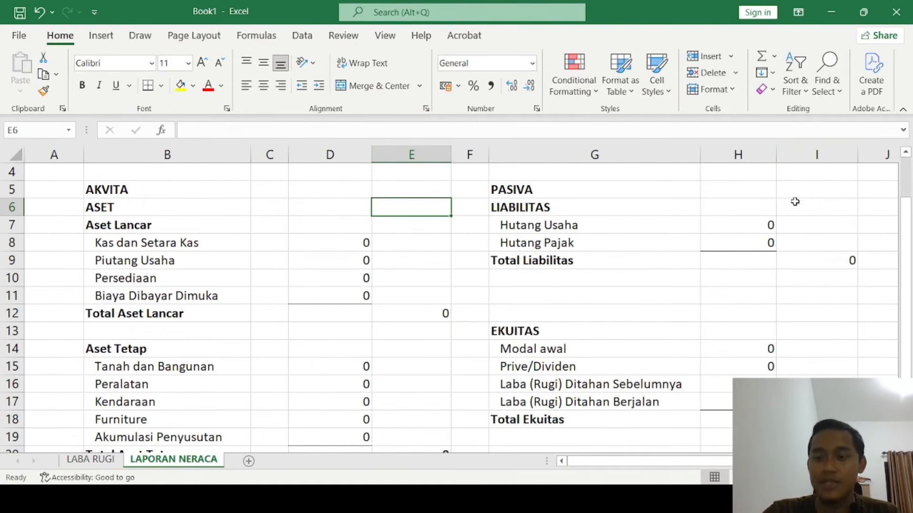
click(729, 244)
click(745, 230)
- Narrow column B on the LABA RUGI sheet to reduce the indent of the item labels
click(95, 459)
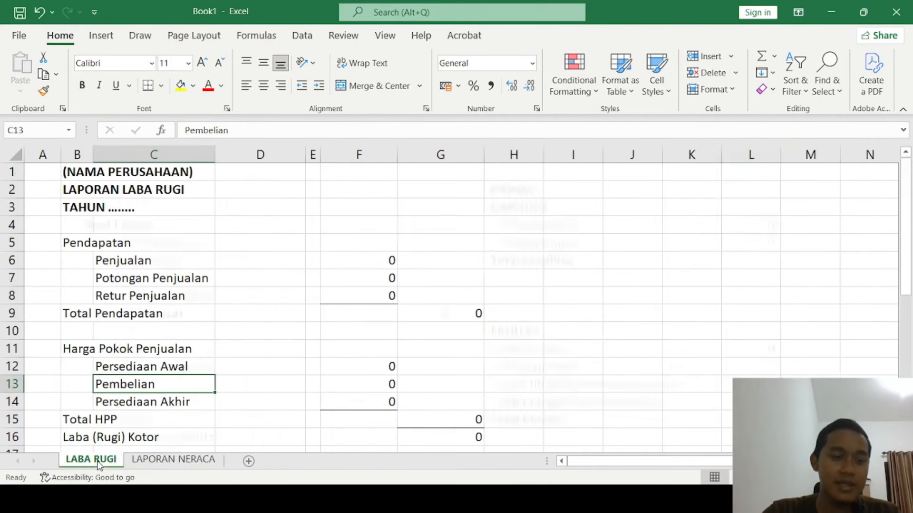
drag(94, 149, 86, 153)
click(186, 282)
click(204, 311)
click(220, 309)
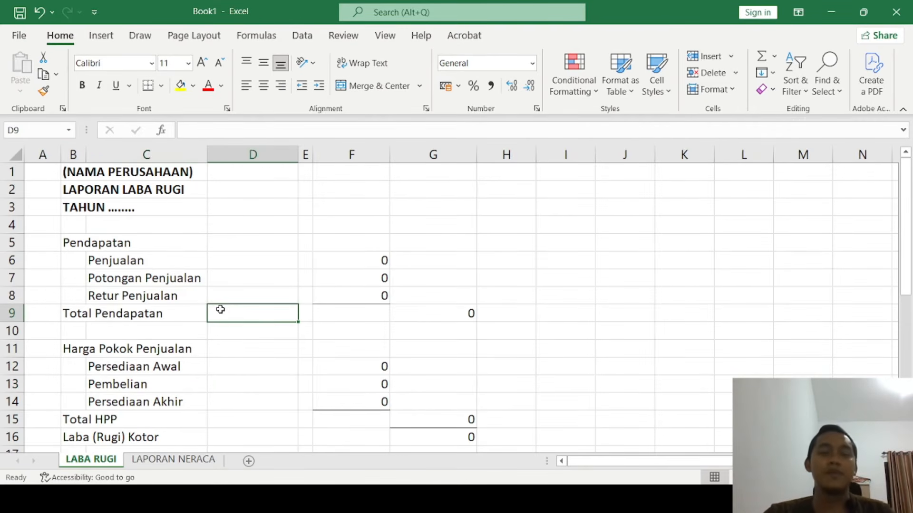
- Examine the income statement from the revenue section through the operating expenses
scroll(241, 305, down, 8)
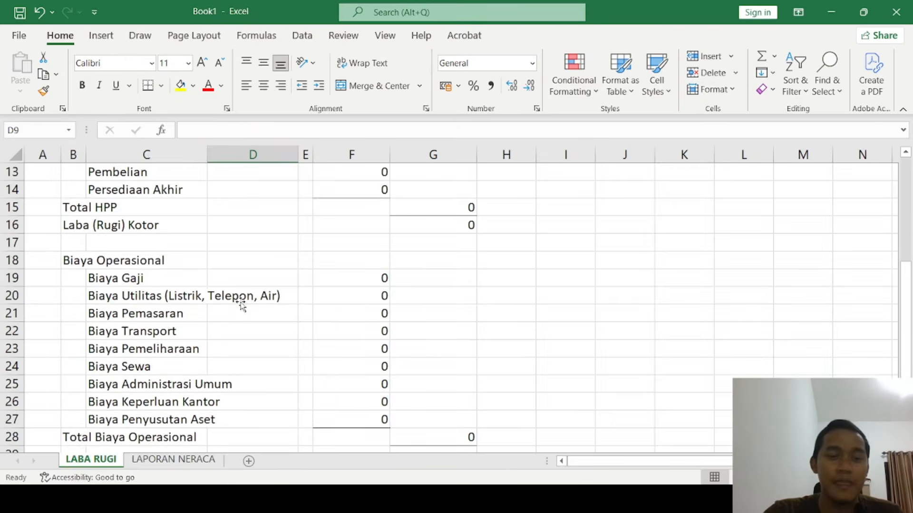
scroll(240, 305, up, 8)
key(Up)
key(Up)
key(Up)
key(Up)
key(Up)
key(Up)
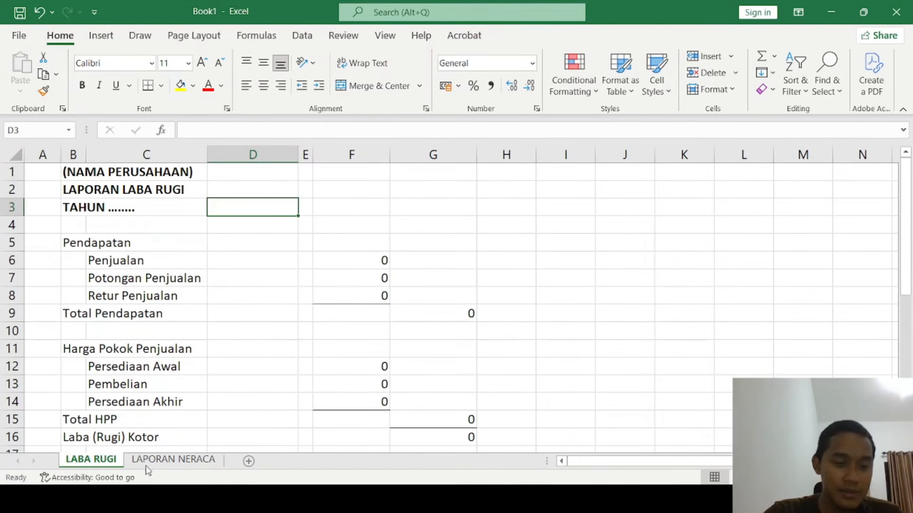
- Add a new worksheet and place it before the LABA RUGI sheet
click(248, 461)
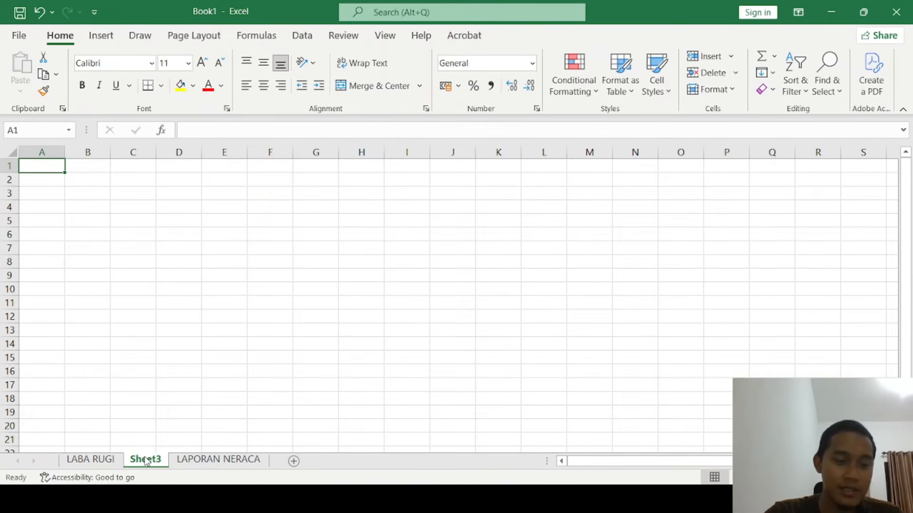
drag(146, 461, 86, 464)
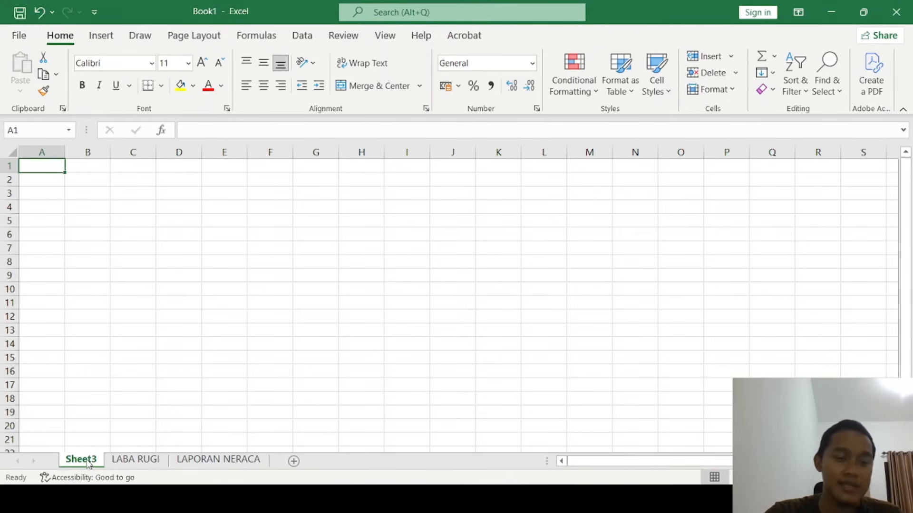
click(135, 460)
click(188, 462)
click(148, 464)
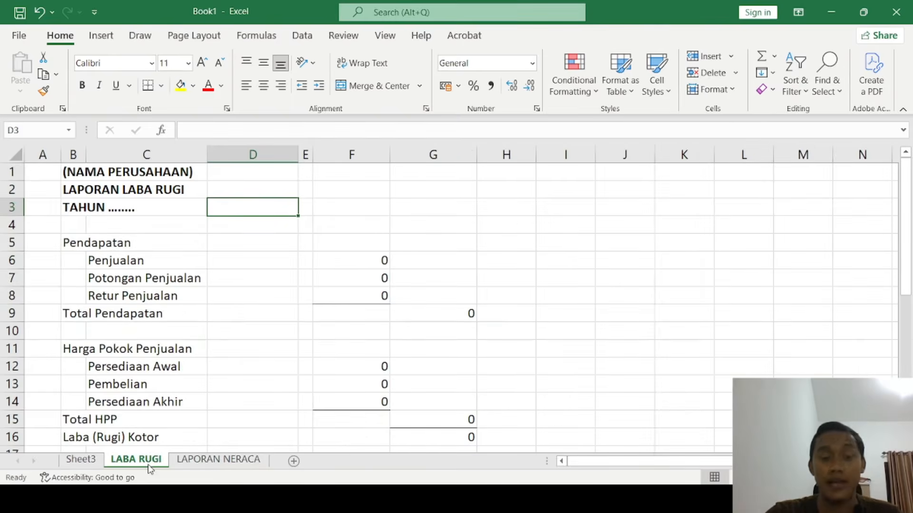
- Rename the new first worksheet as REKAP TRANSAKSI
click(81, 460)
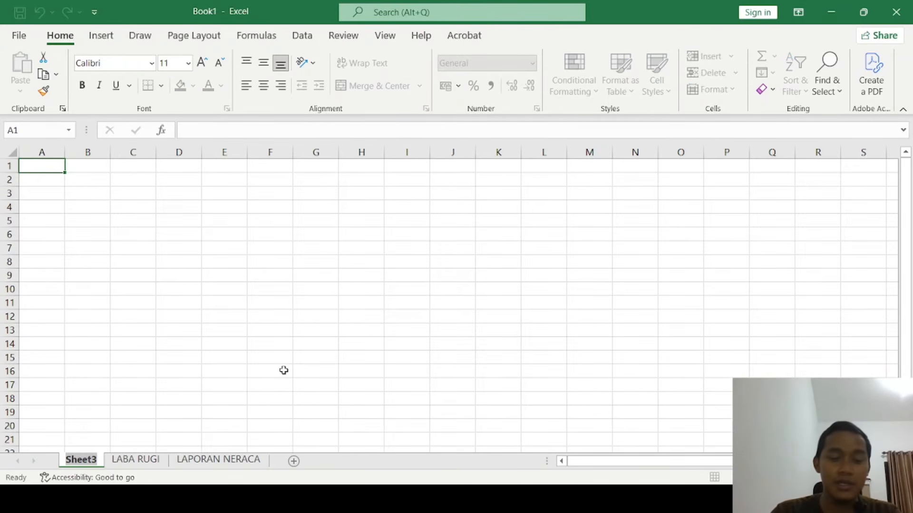
text(REKAP)
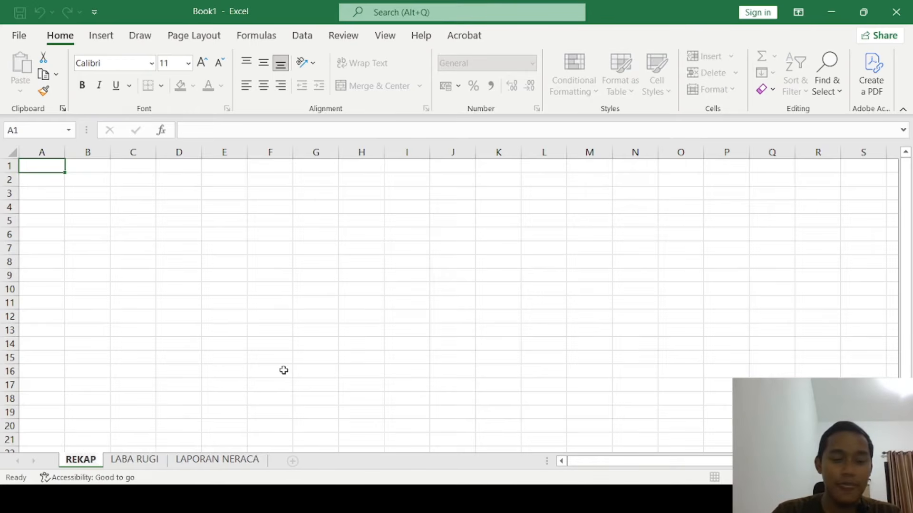
key(Return)
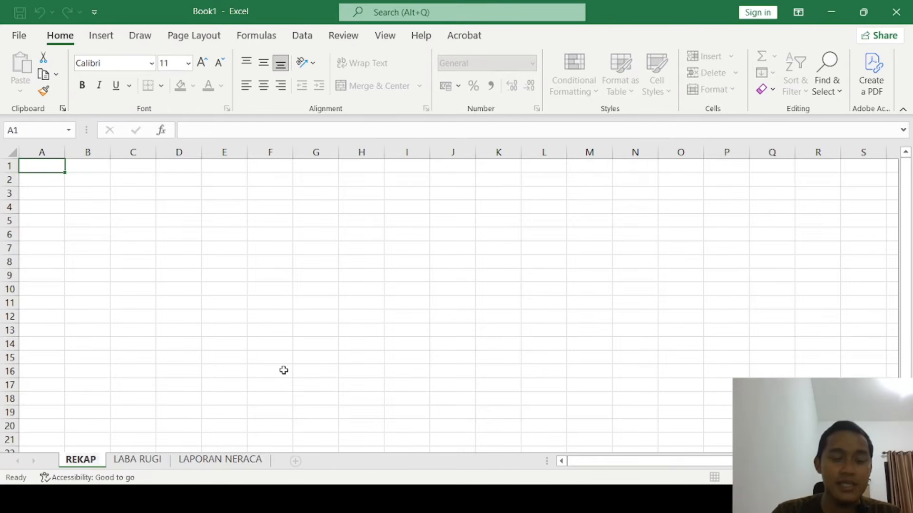
text(TRANSAK)
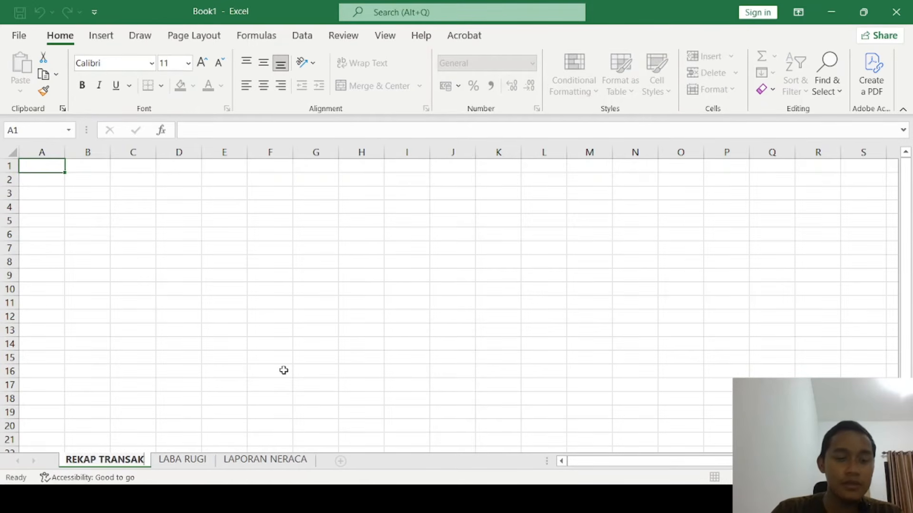
text(SI)
key(Return)
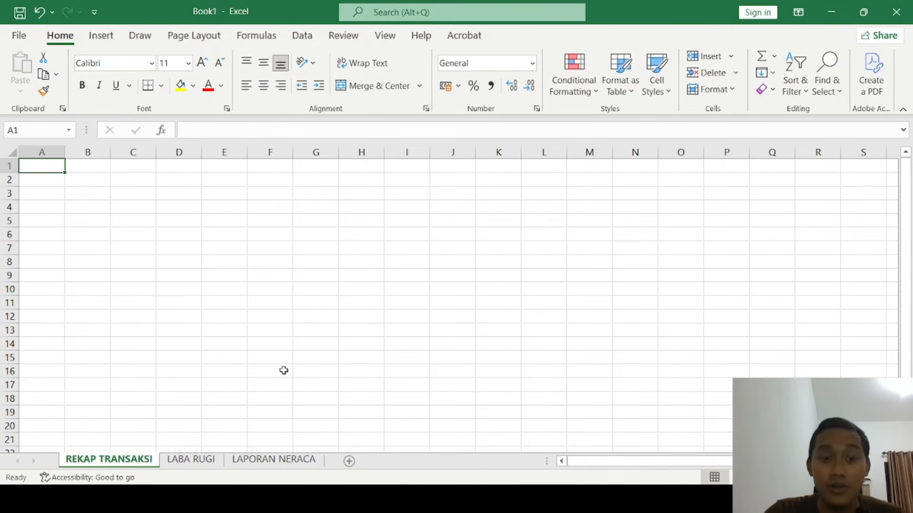
click(95, 170)
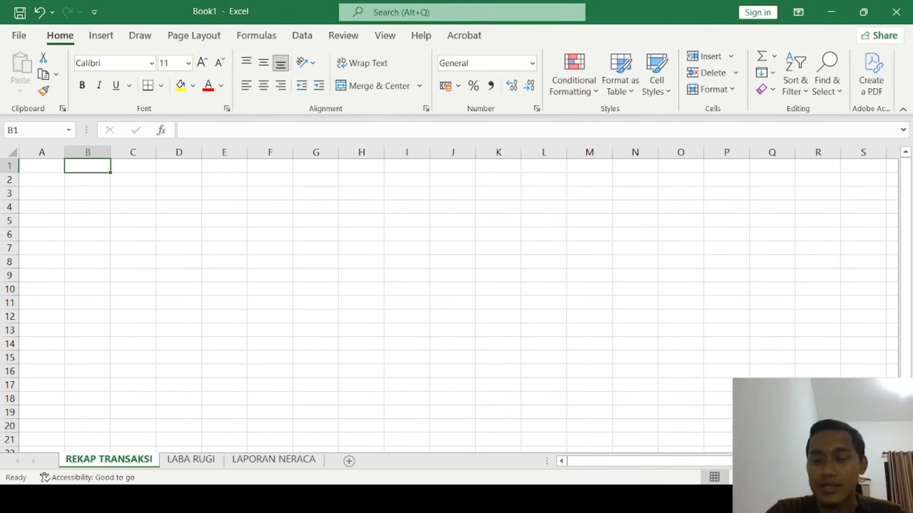
scroll(122, 192, up, 2)
click(106, 205)
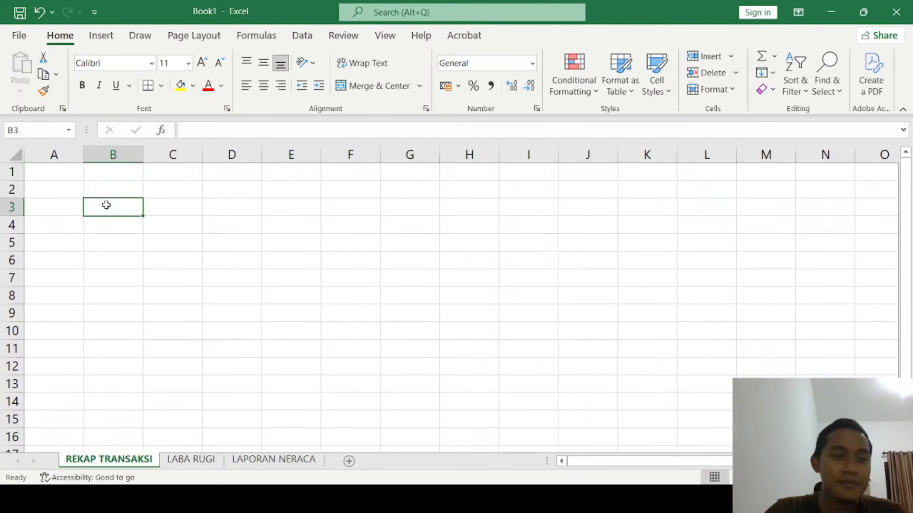
click(103, 195)
click(106, 212)
click(106, 227)
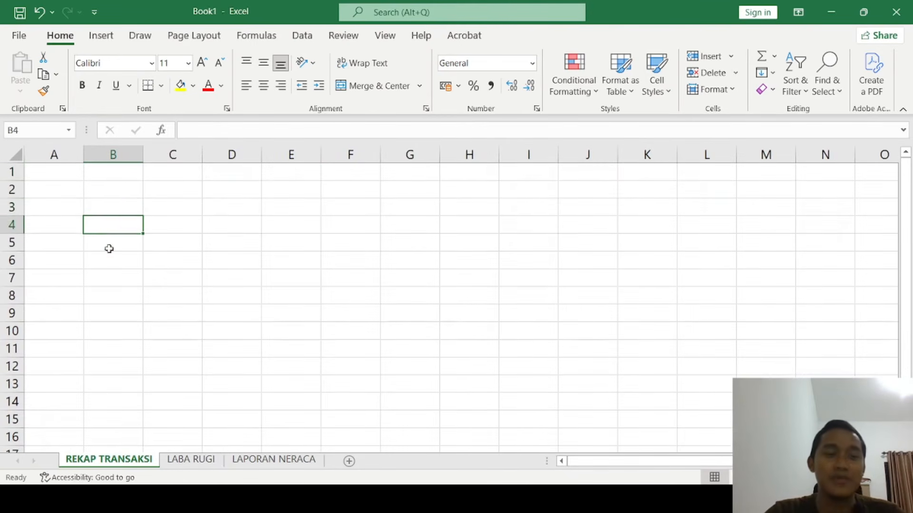
click(109, 249)
click(112, 219)
click(208, 222)
click(152, 220)
click(138, 227)
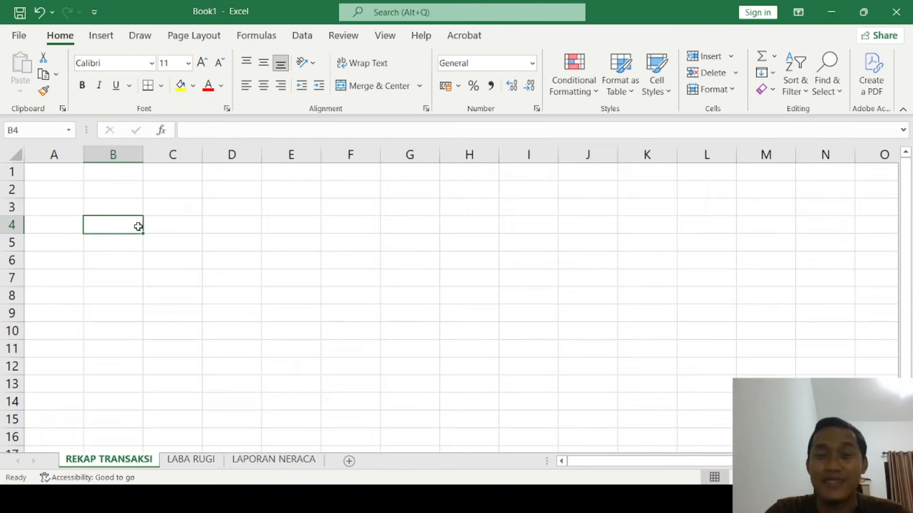
click(114, 249)
click(212, 243)
click(198, 243)
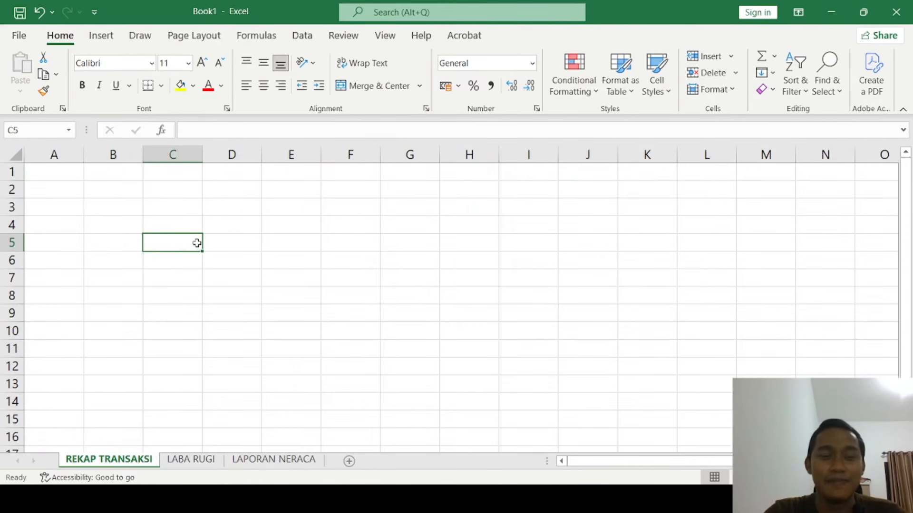
click(111, 245)
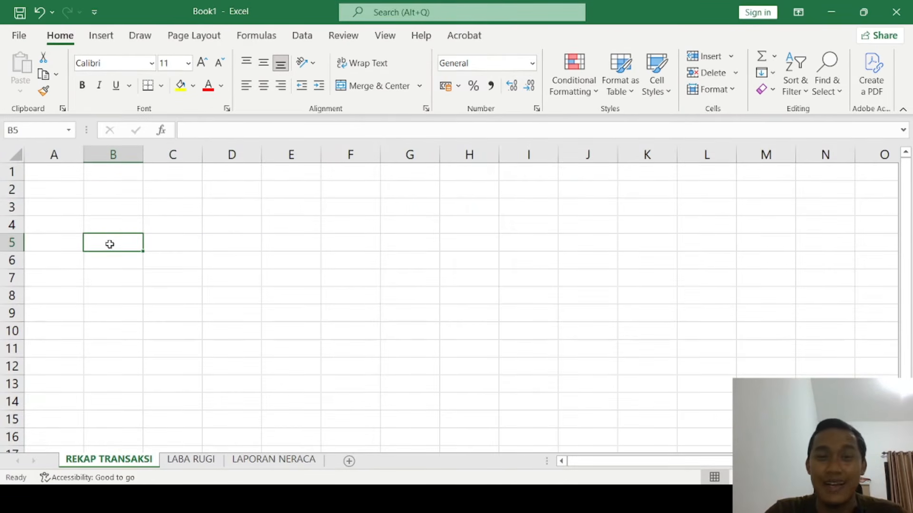
click(113, 225)
click(157, 260)
click(280, 273)
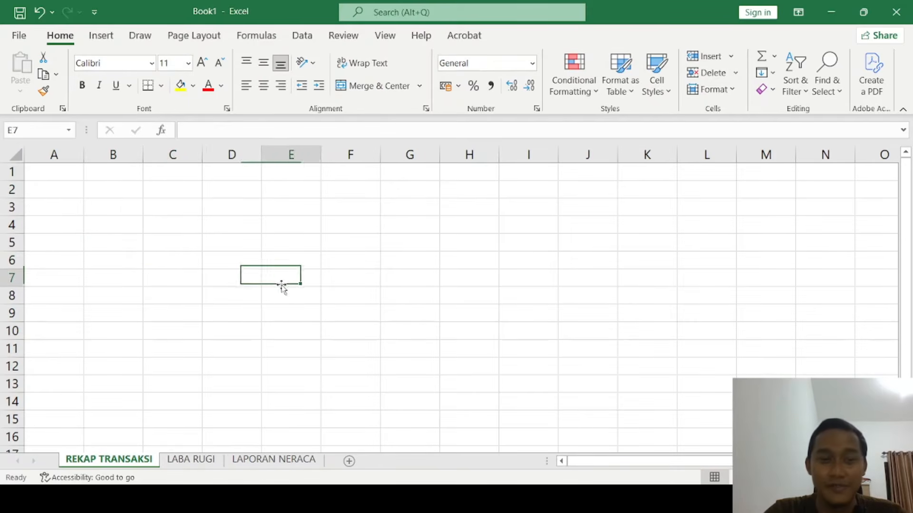
click(207, 284)
click(165, 288)
click(132, 284)
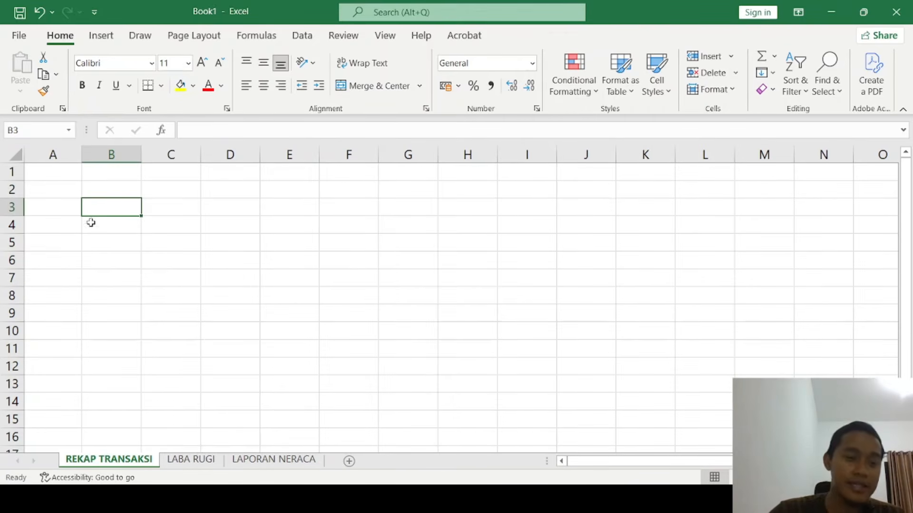
click(65, 208)
click(96, 202)
- Enter the column headers Tanggal, Keterangan and Uraian in cells B2 to D2
click(104, 186)
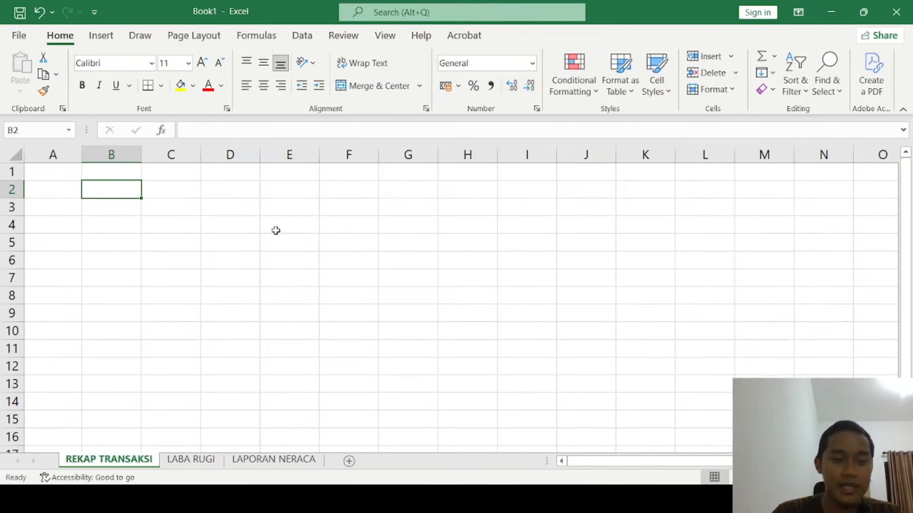
text(No)
key(BackSpace)
key(BackSpace)
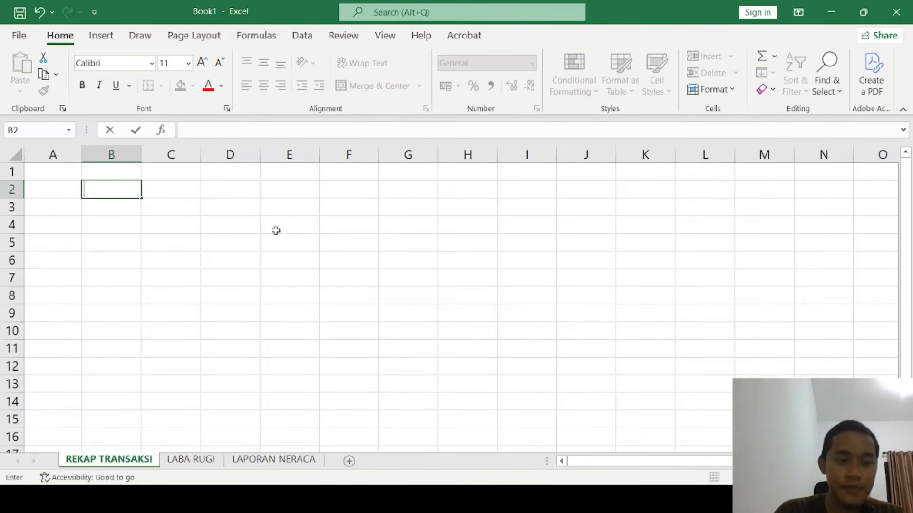
text(Tanggal)
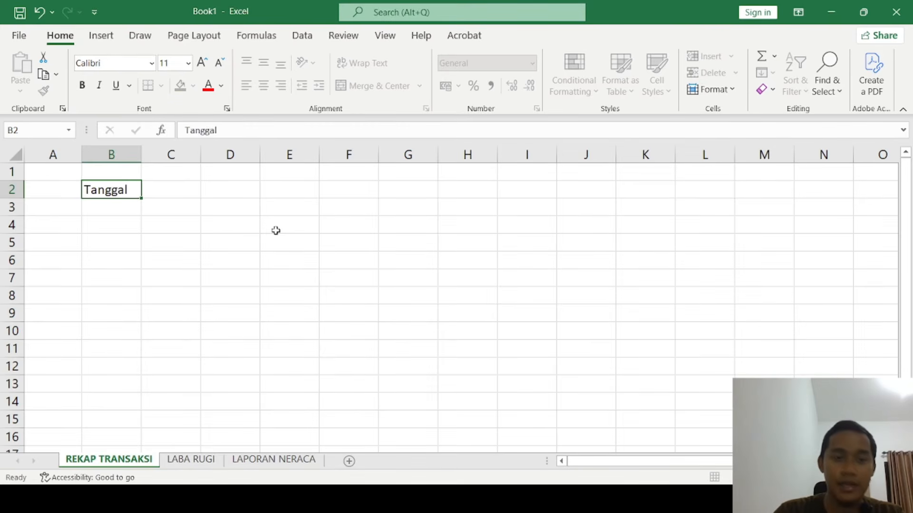
key(Tab)
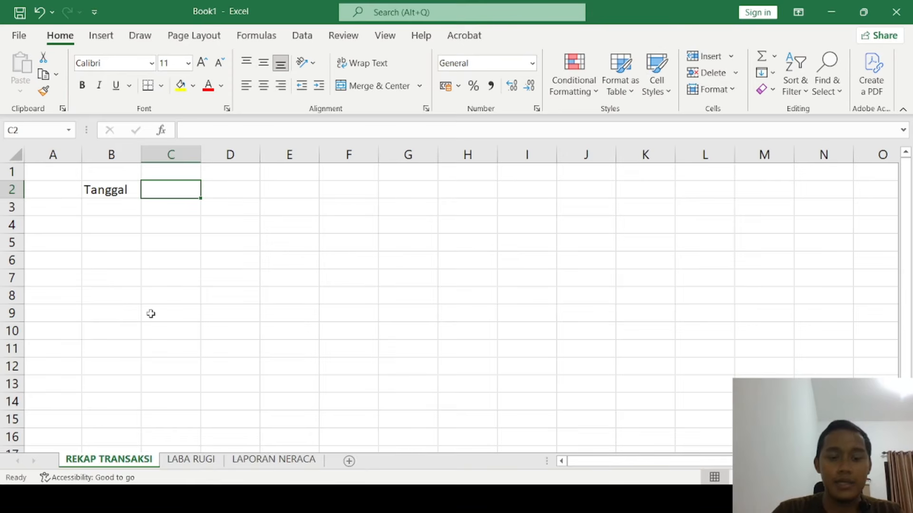
text(Keterangan)
key(Tab)
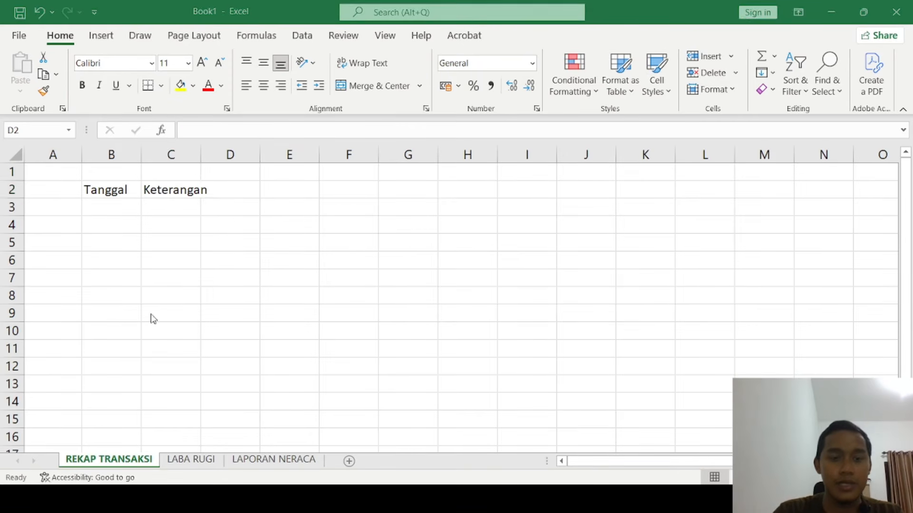
text(Uraial)
key(Tab)
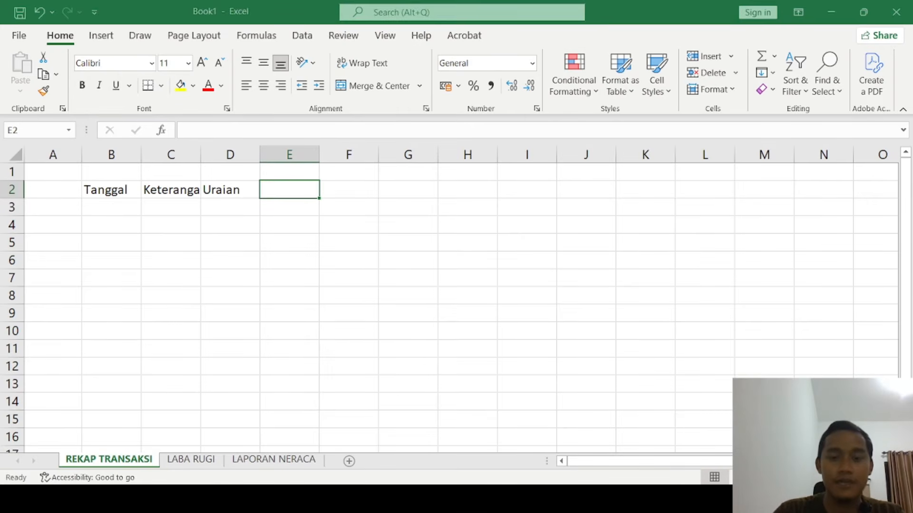
- Add the headers Pemasukan, Pengeluaran and Saldo Akhir in cells E2 to G2
text(Pemasukan)
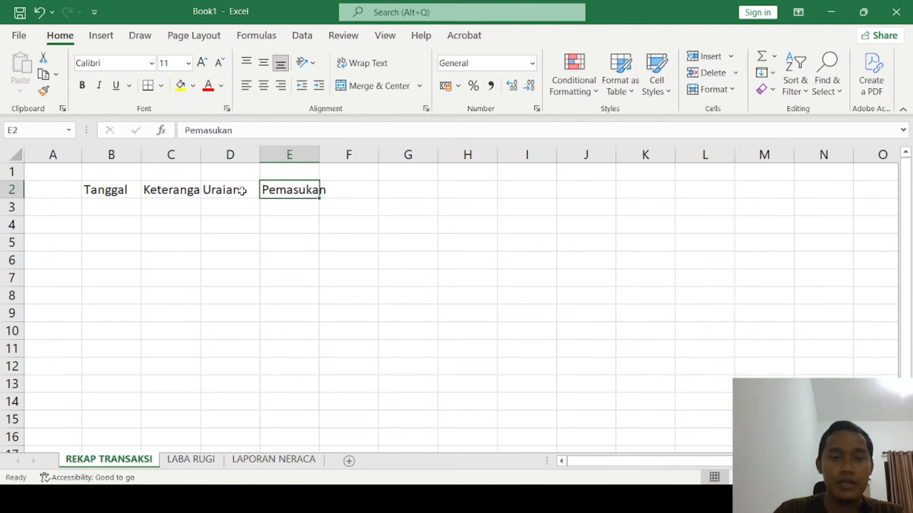
key(Tab)
text(Pengeluaran)
key(Tab)
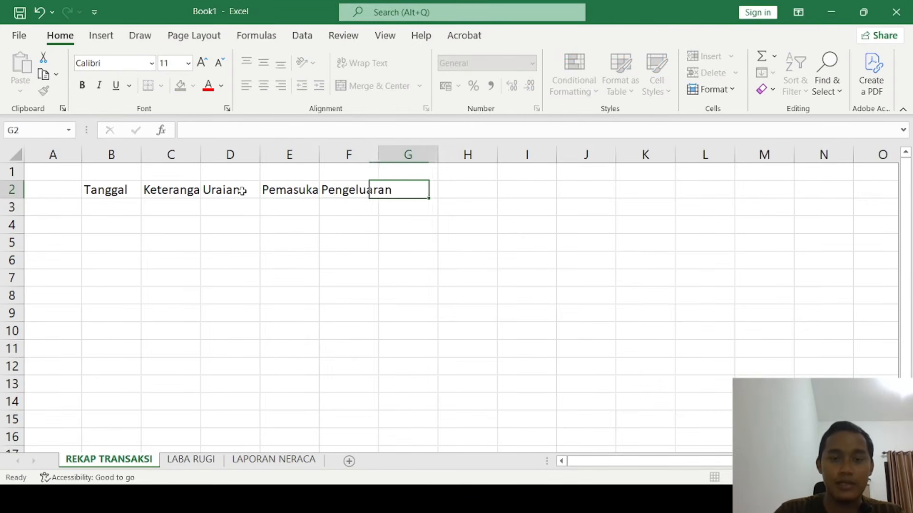
text(Saldo Akhir)
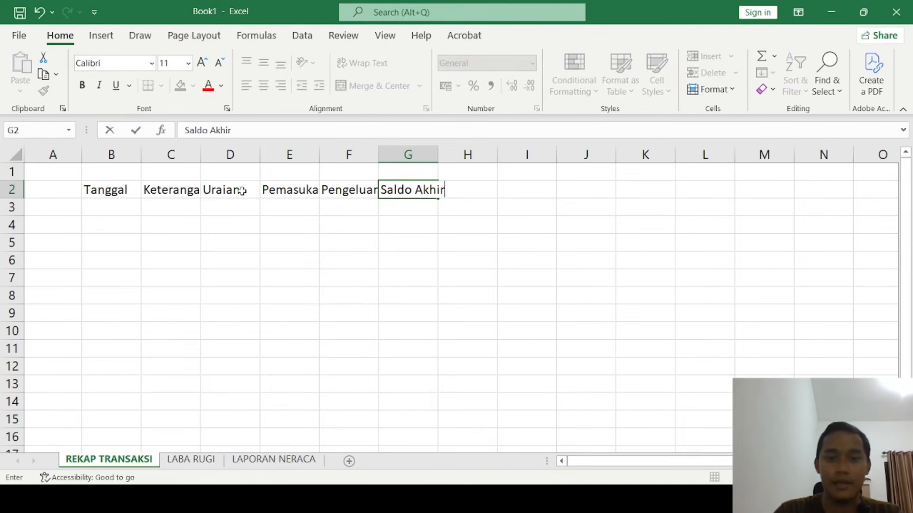
key(Return)
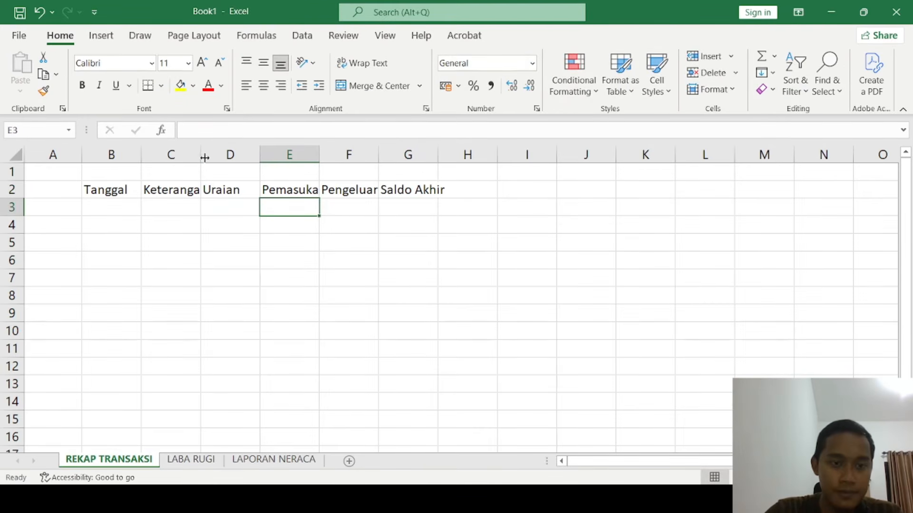
- Widen columns C to G so that their headers fit, making the Uraian column the widest
drag(200, 155, 227, 155)
drag(285, 153, 384, 153)
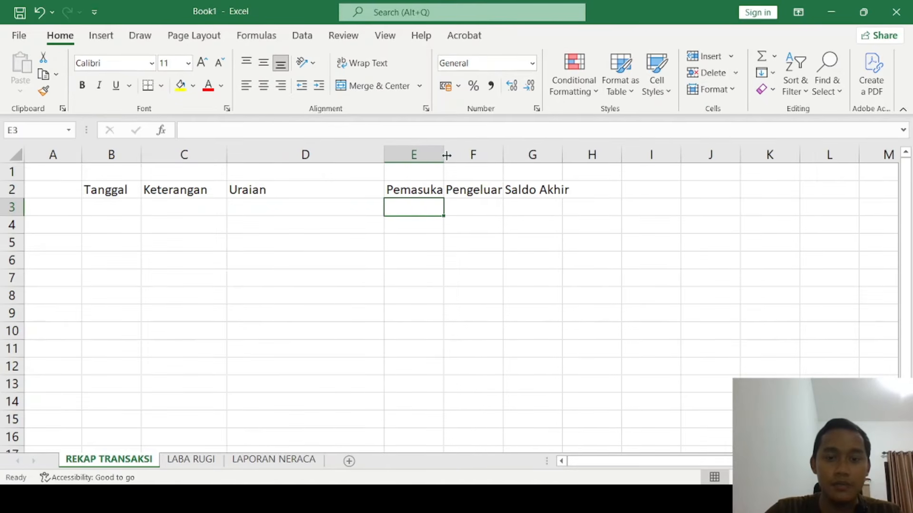
drag(444, 152, 481, 153)
drag(540, 154, 579, 152)
drag(638, 155, 686, 151)
drag(579, 155, 589, 154)
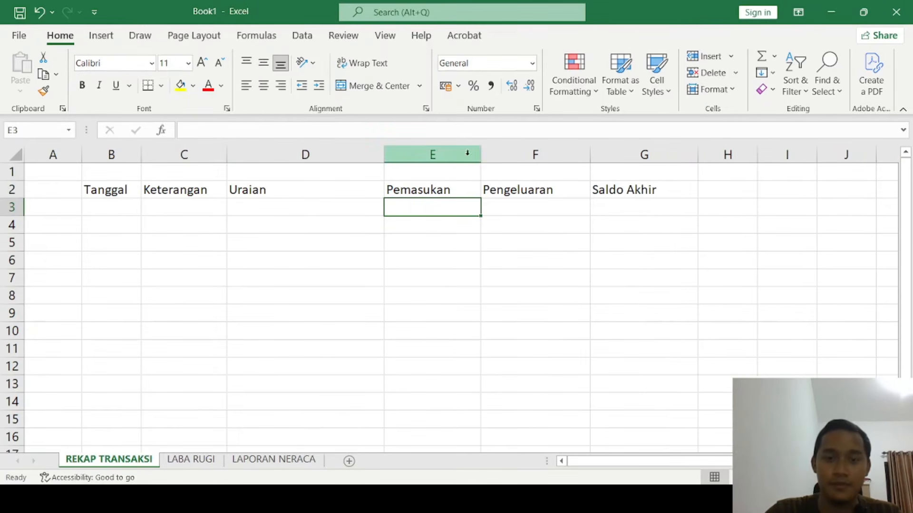
drag(483, 152, 488, 153)
- Make the header row from Tanggal to Saldo Akhir bold
click(298, 185)
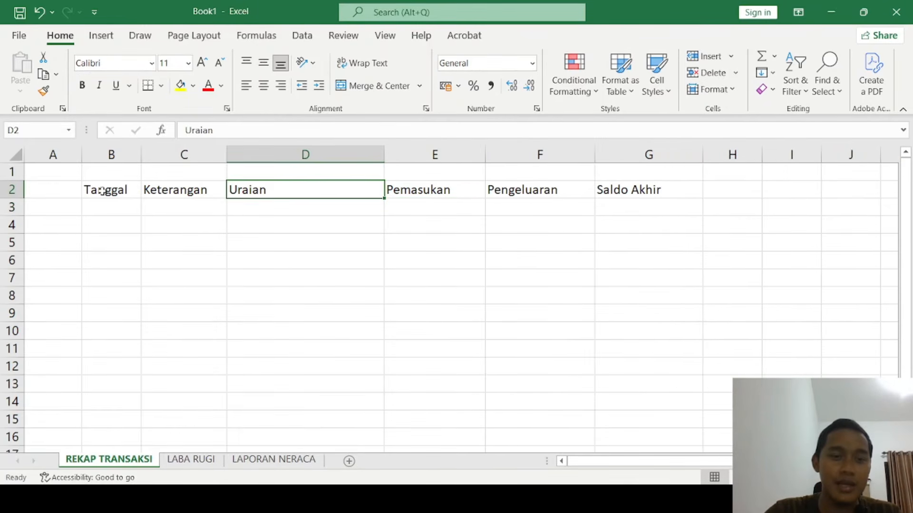
drag(97, 189, 621, 187)
key(ctrl+b)
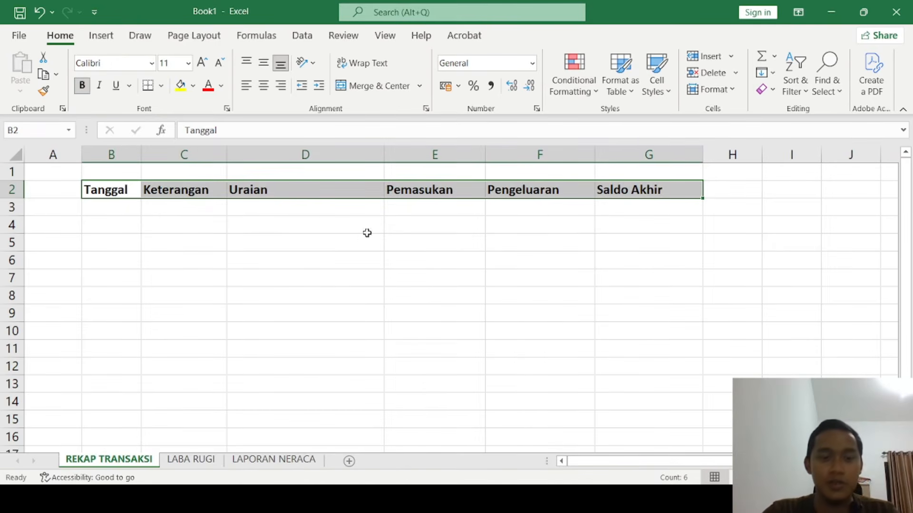
- Widen the Tanggal and Keterangan columns a little more
click(178, 212)
click(279, 206)
click(564, 211)
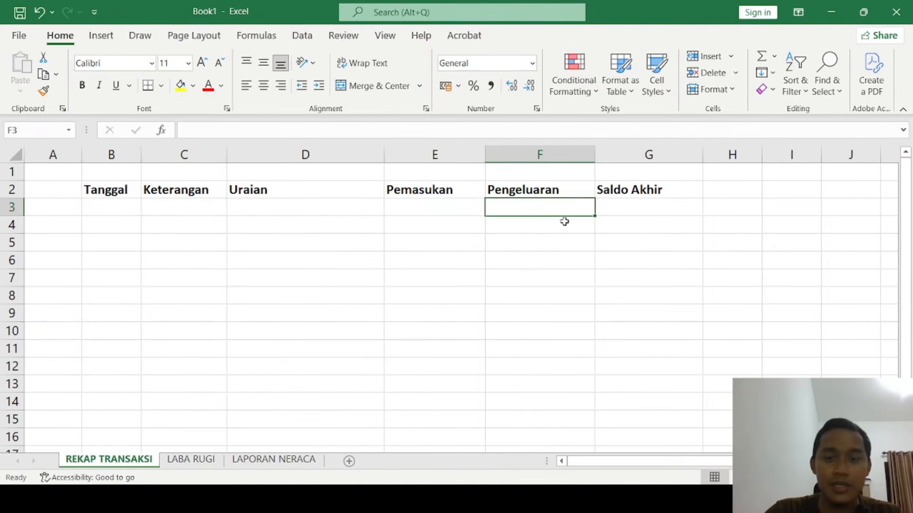
click(550, 226)
click(387, 259)
click(242, 218)
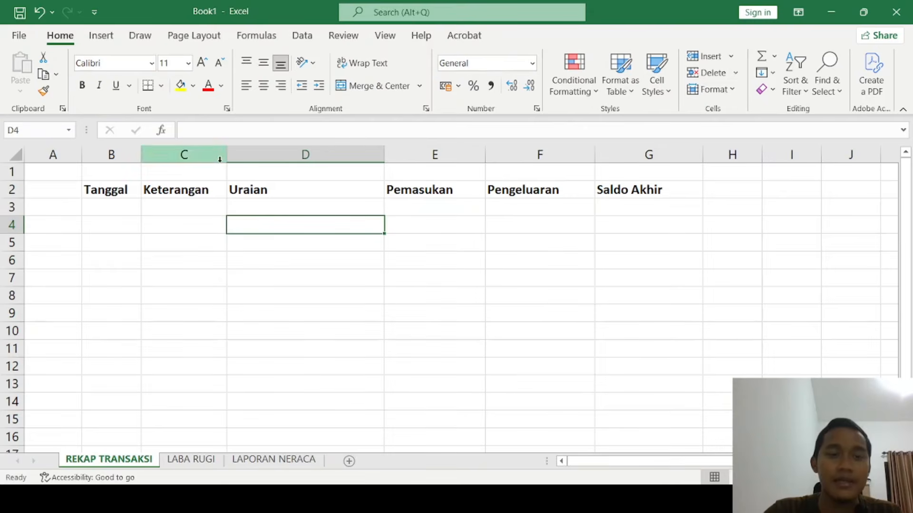
drag(227, 154, 232, 154)
drag(141, 154, 167, 154)
- Record the first transaction in row 3 with the date 1/1/25 and the Uraian text Setor Modal
click(124, 206)
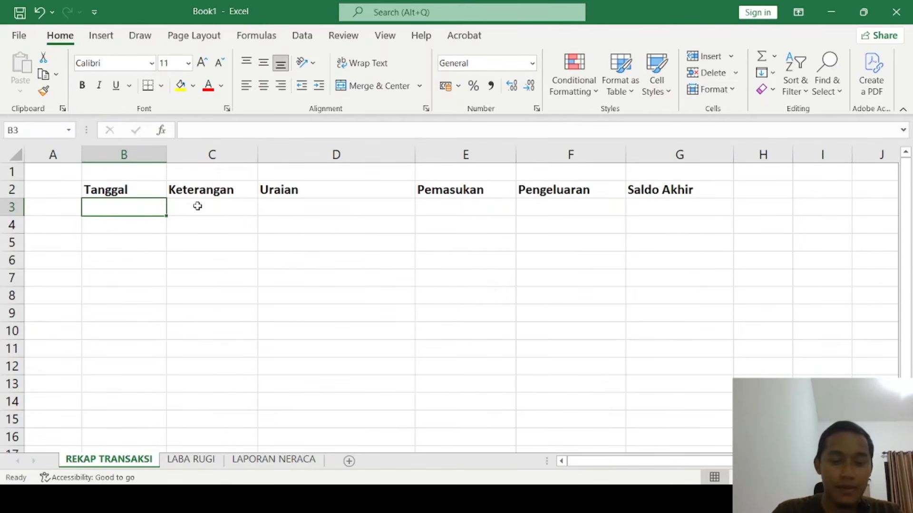
text(1/1/25)
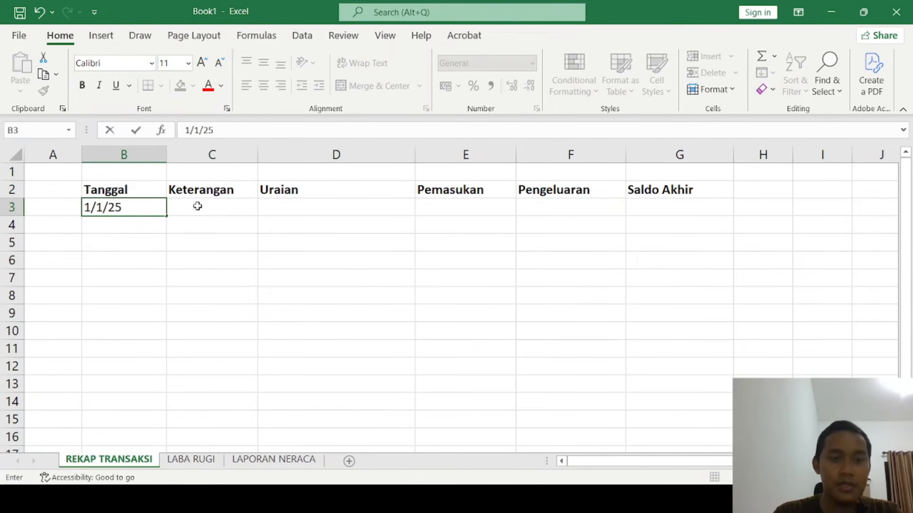
click(197, 206)
click(308, 206)
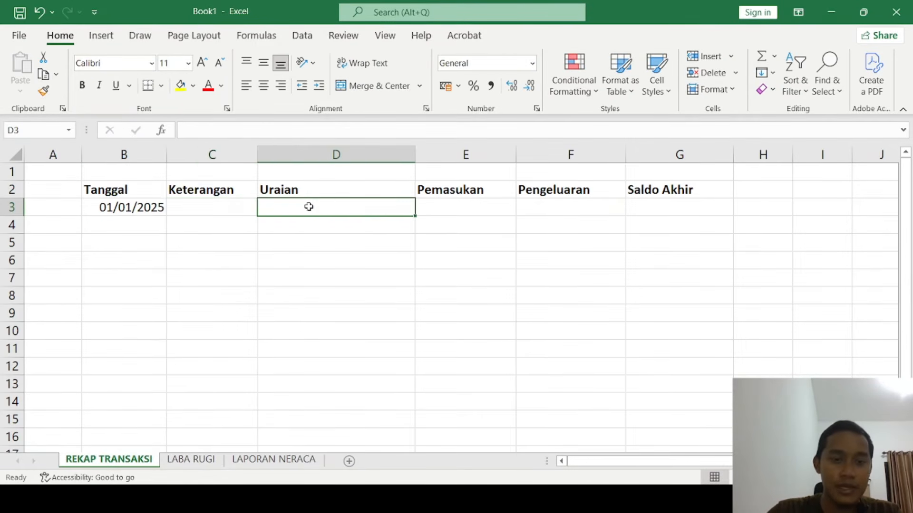
text(Setor Moda)
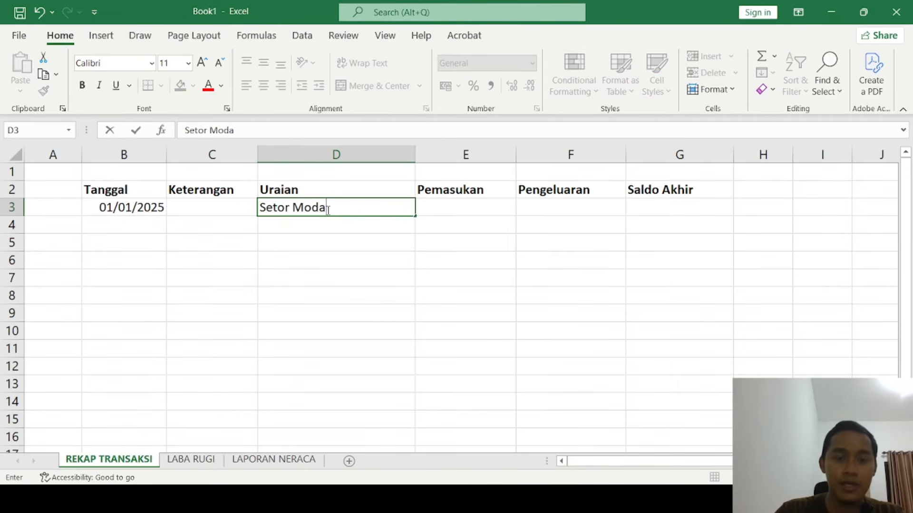
key(Tab)
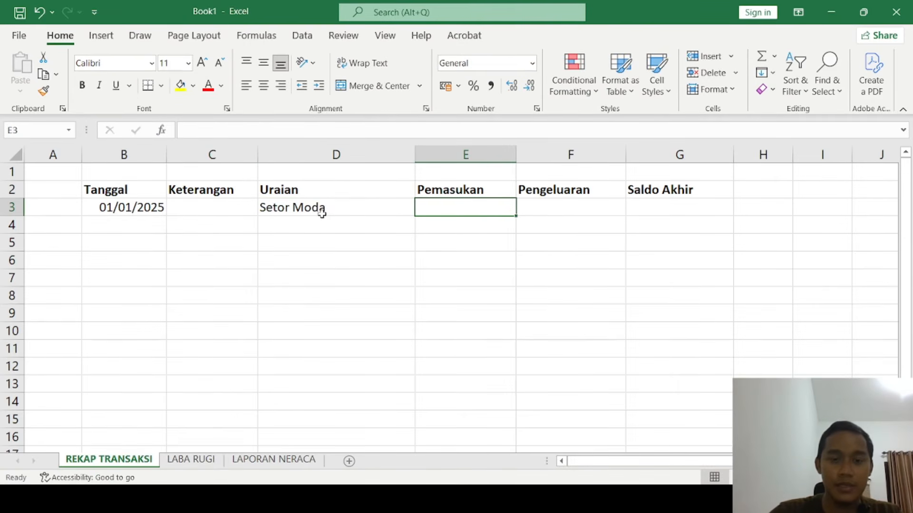
click(340, 216)
double_click(356, 210)
text(l)
key(Return)
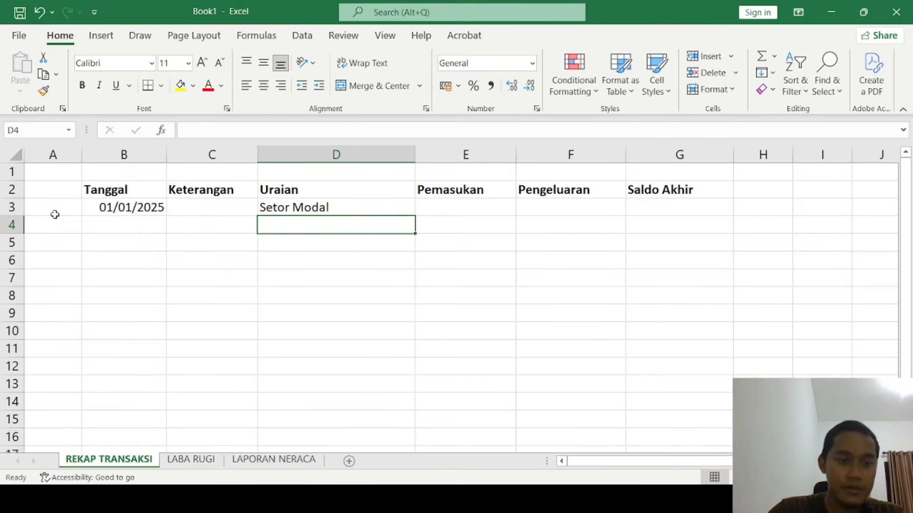
- Insert a blank row above the Setor Modal entry and enter Saldo Awal in its Uraian cell
click(10, 207)
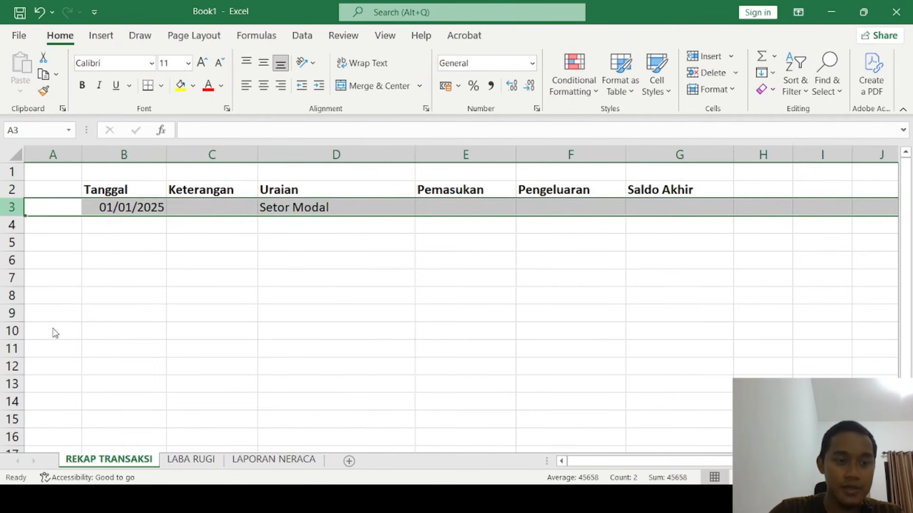
key(ctrl+plus)
click(133, 204)
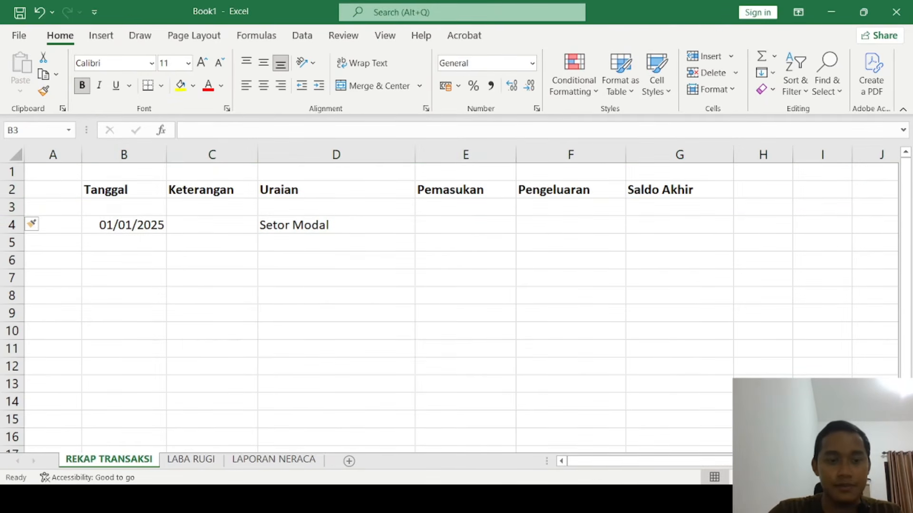
click(249, 207)
click(314, 203)
text(Saldo Awal)
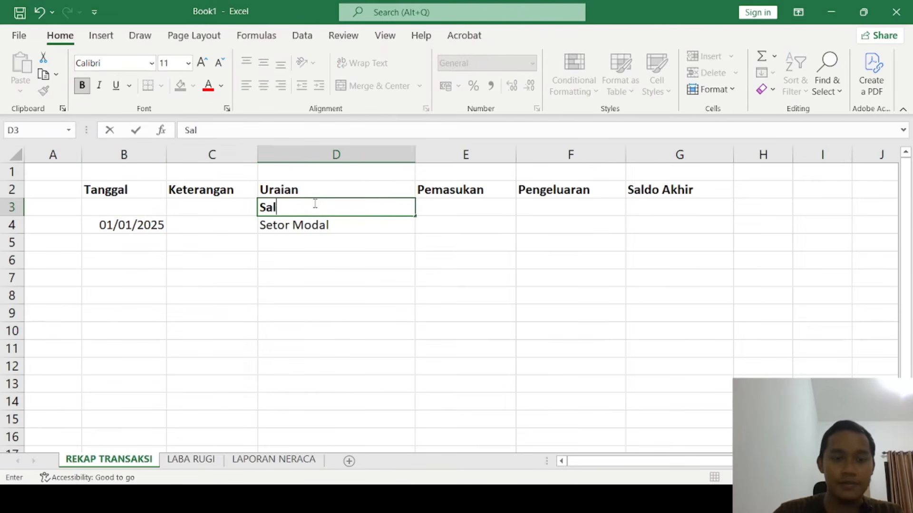
- Enter 0 in the Saldo Akhir column of the Saldo Awal row
key(Tab)
key(Tab)
key(Tab)
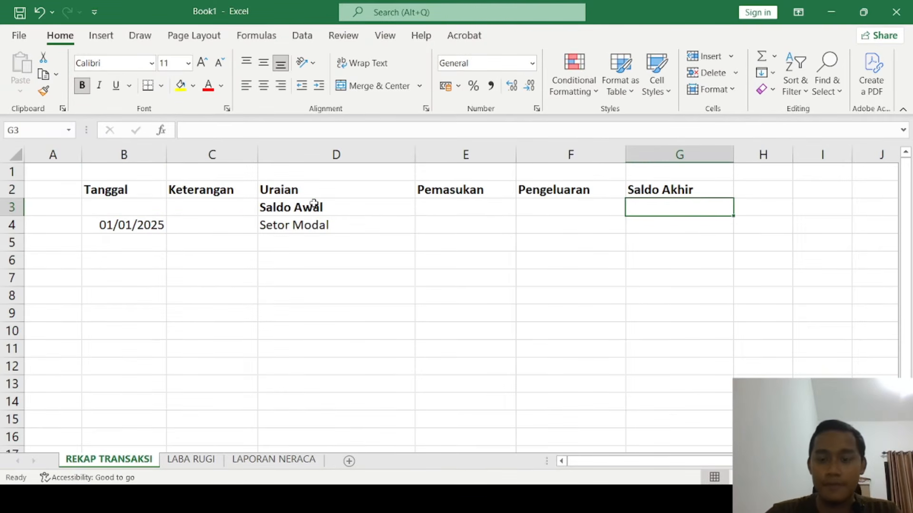
text(09)
key(BackSpace)
key(BackSpace)
text(0)
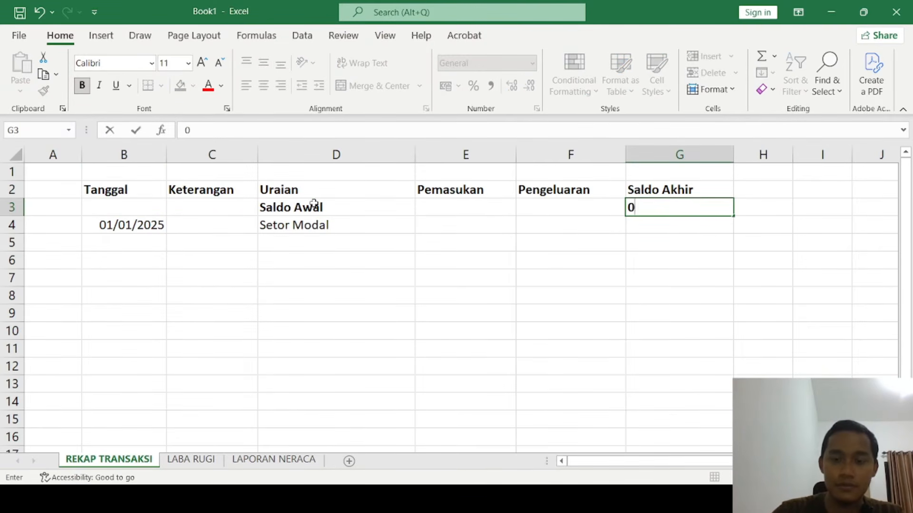
key(Return)
- Shorten the Saldo Akhir header in G2 to Saldo
double_click(718, 190)
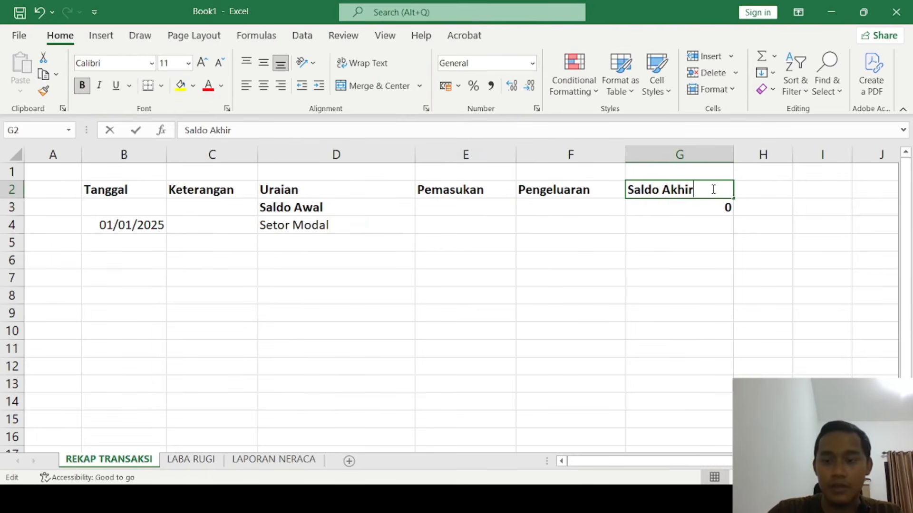
key(BackSpace)
key(BackSpace)
key(BackSpace)
key(BackSpace)
key(BackSpace)
key(BackSpace)
key(Return)
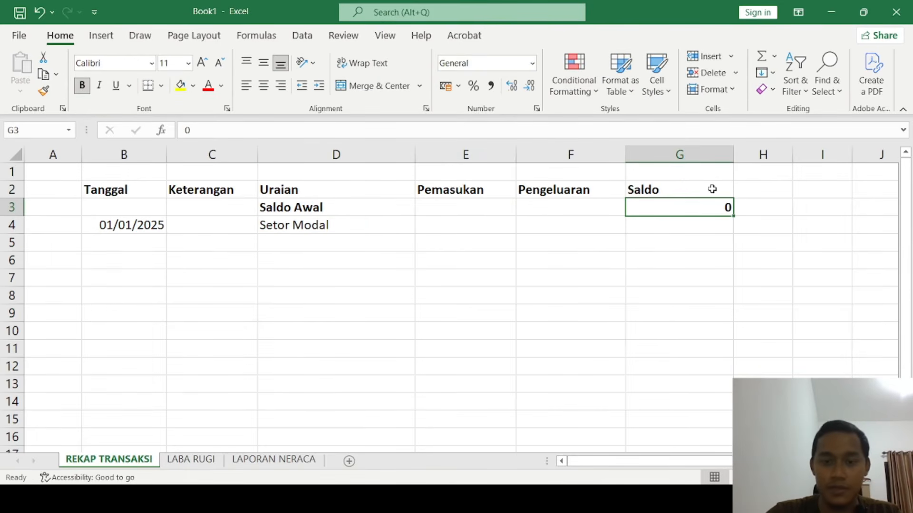
- Enter 5000000 as the Pemasukan amount of the Setor Modal transaction
click(346, 206)
key(Down)
key(Down)
click(434, 228)
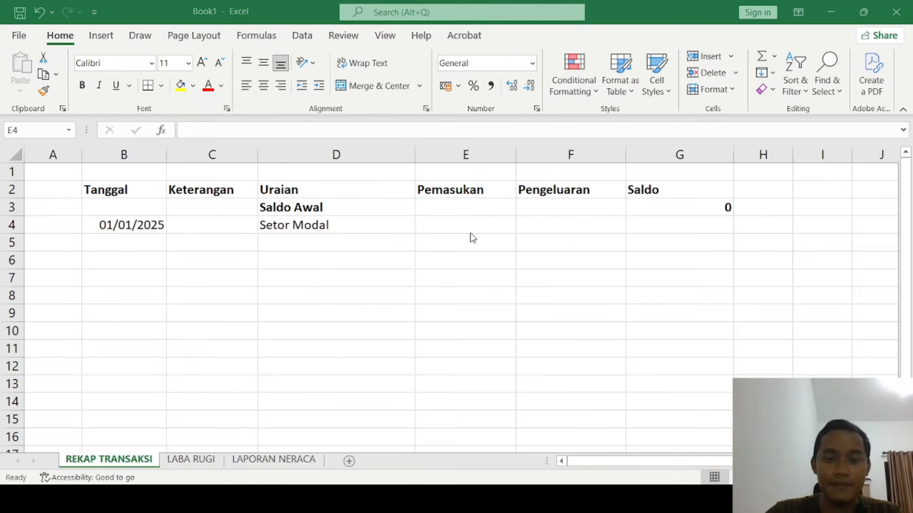
text(5000000)
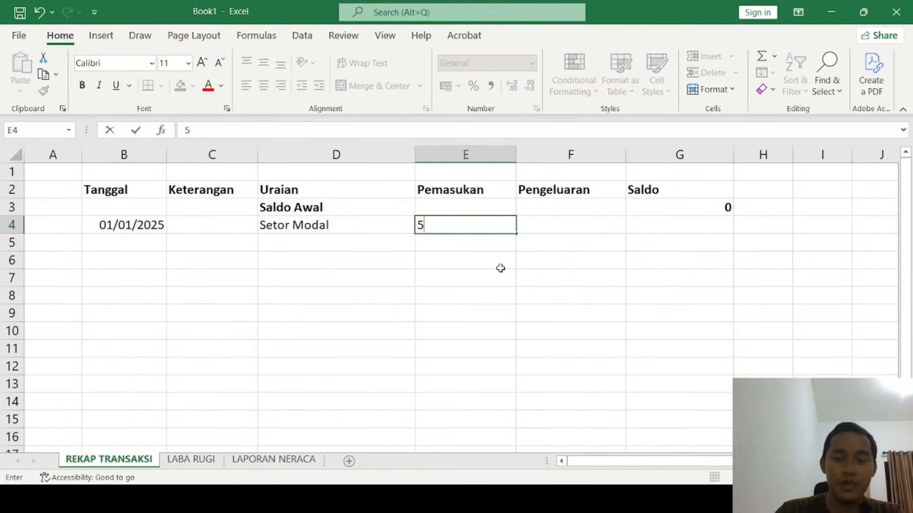
key(Return)
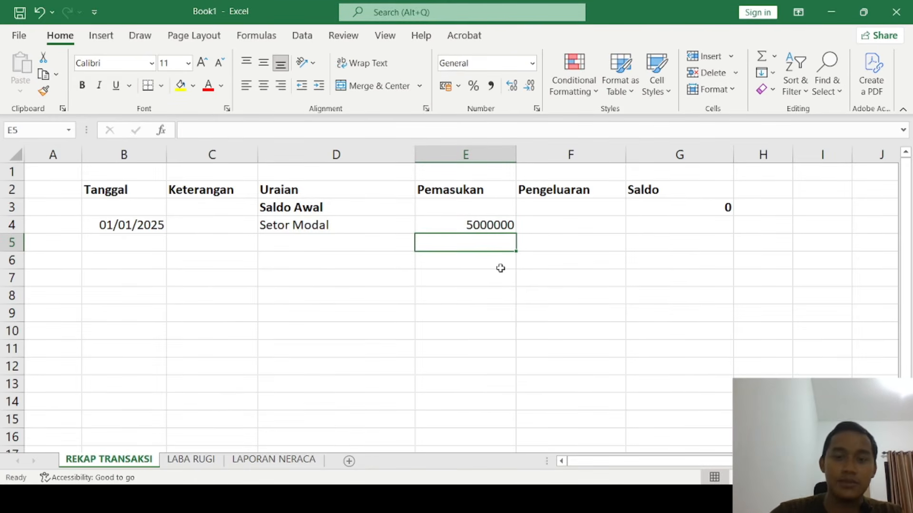
- Apply the comma number format to the Pemasukan, Pengeluaran and Saldo columns
drag(466, 155, 680, 153)
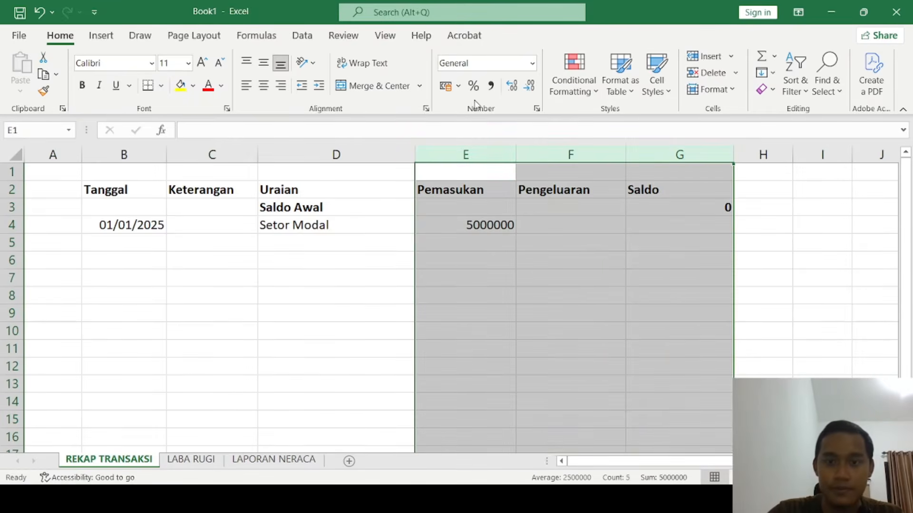
click(491, 86)
click(580, 239)
click(594, 225)
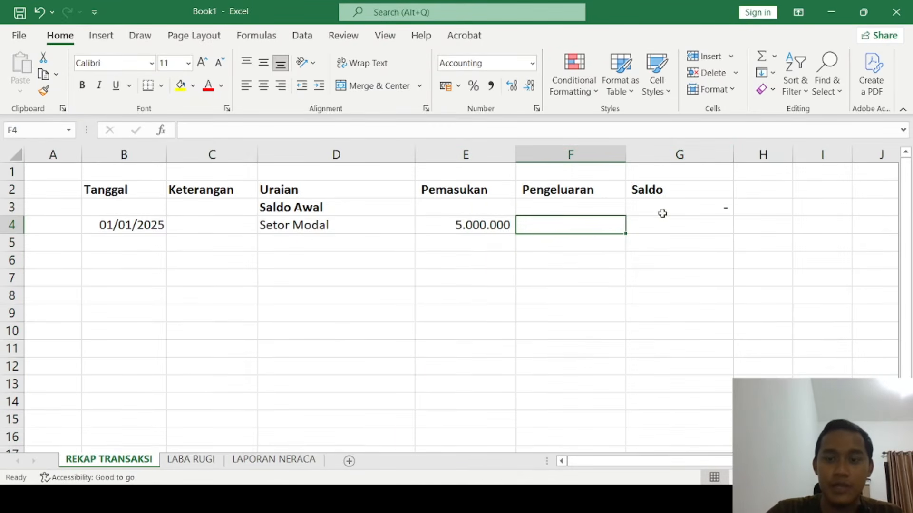
click(684, 229)
- Record a transaction in row 5 dated 02/01/2025, with Uraian Beli Peralatan and a Pengeluaran of 2000000
click(138, 227)
click(137, 240)
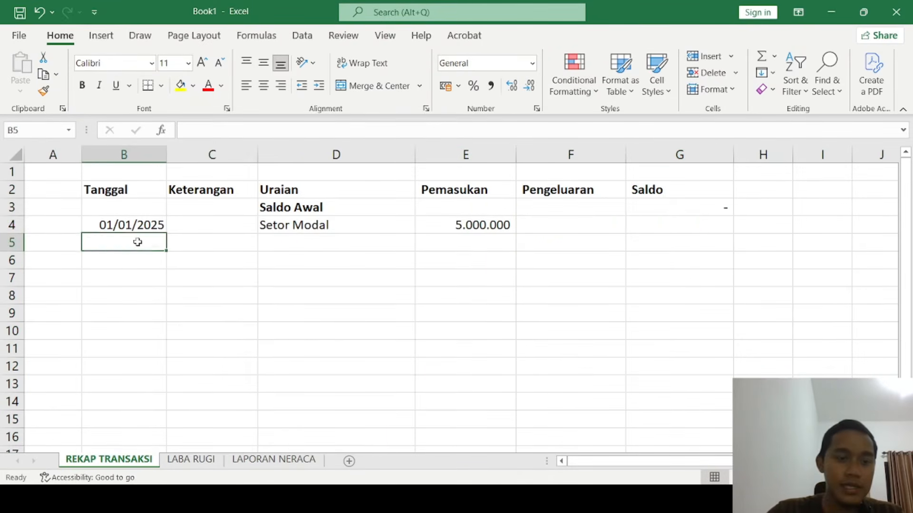
click(145, 226)
drag(166, 236, 166, 247)
click(293, 242)
text(Bel)
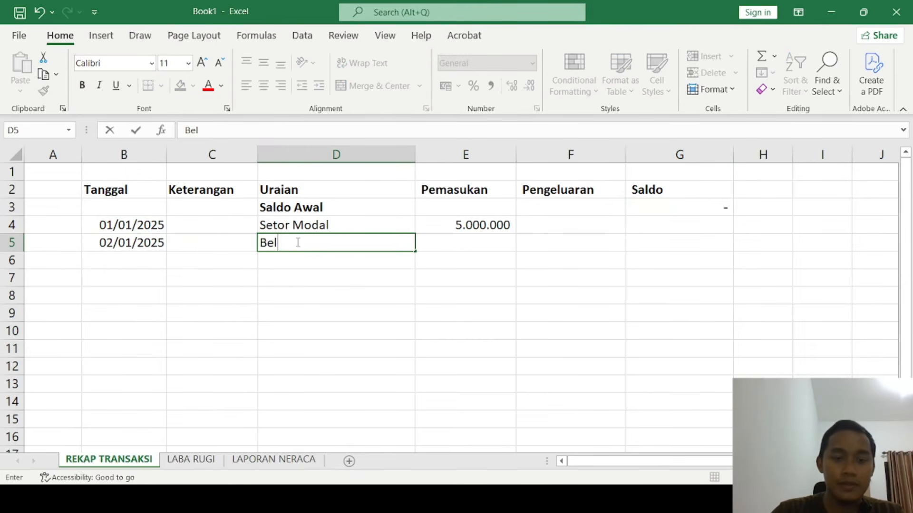
text(i Peraslatan)
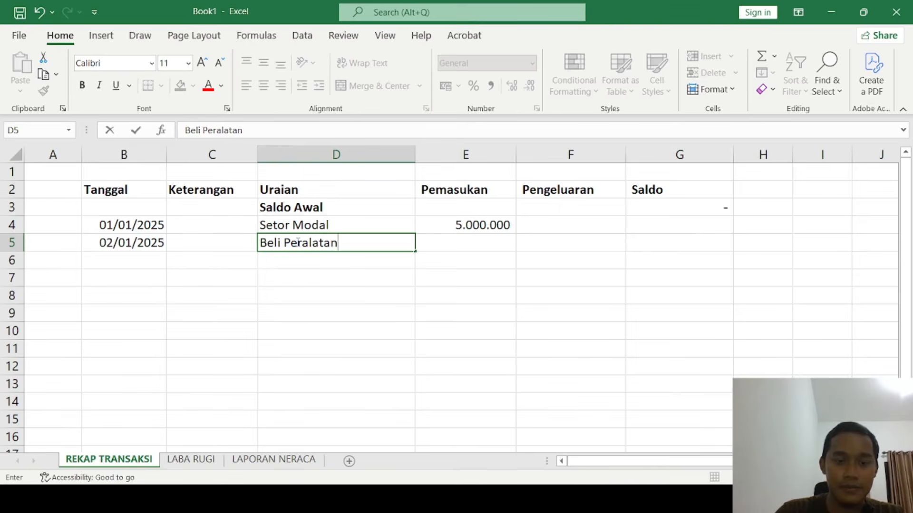
key(Tab)
key(Tab)
text(2000000)
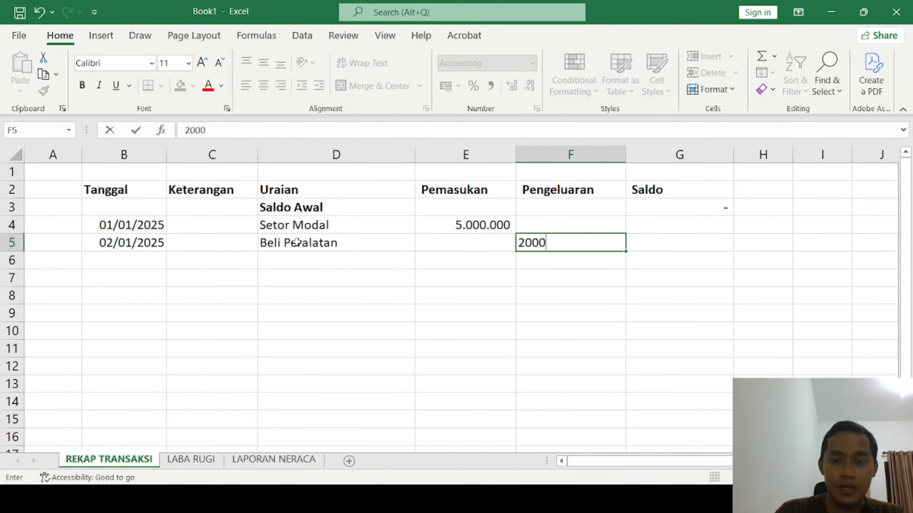
key(Return)
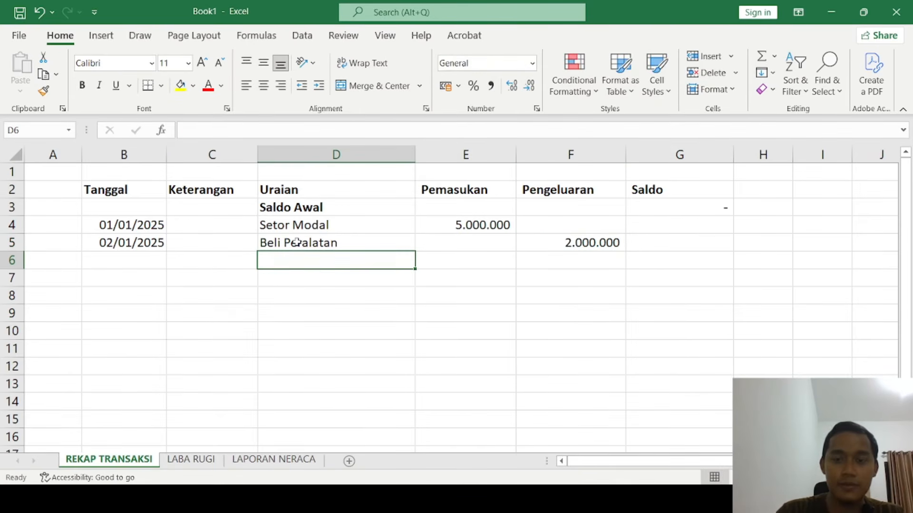
- Record a transaction in row 6 dated 03/01/2025, with Uraian Beli Barang dagang and a Pengeluaran of 1000000
click(147, 259)
click(143, 243)
drag(166, 251, 151, 259)
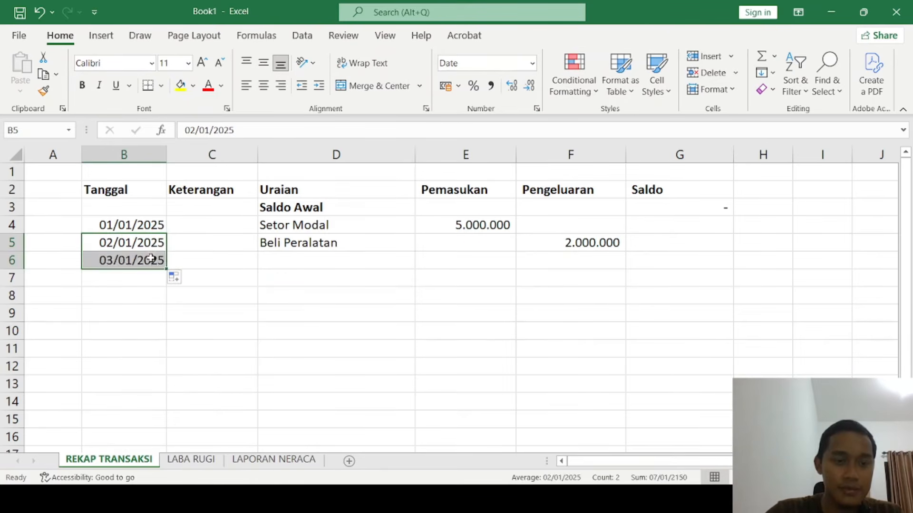
click(214, 259)
click(301, 256)
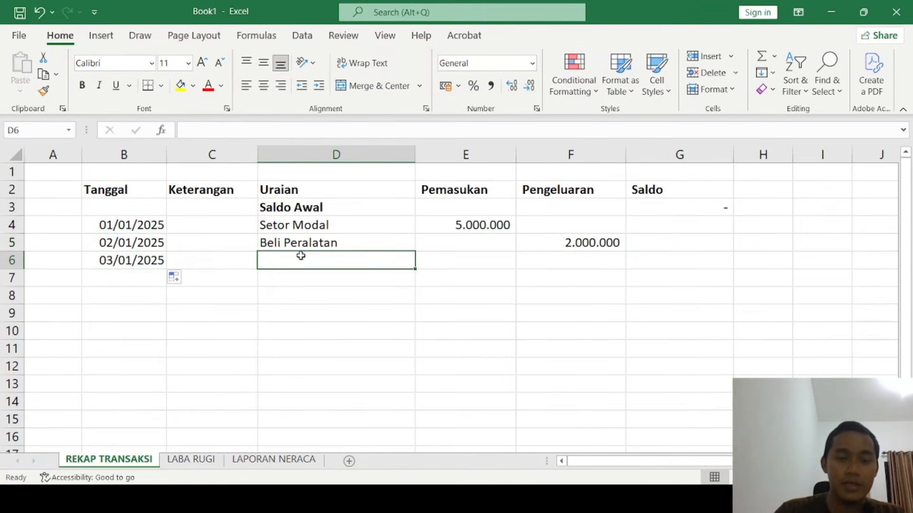
text(Beli Barang)
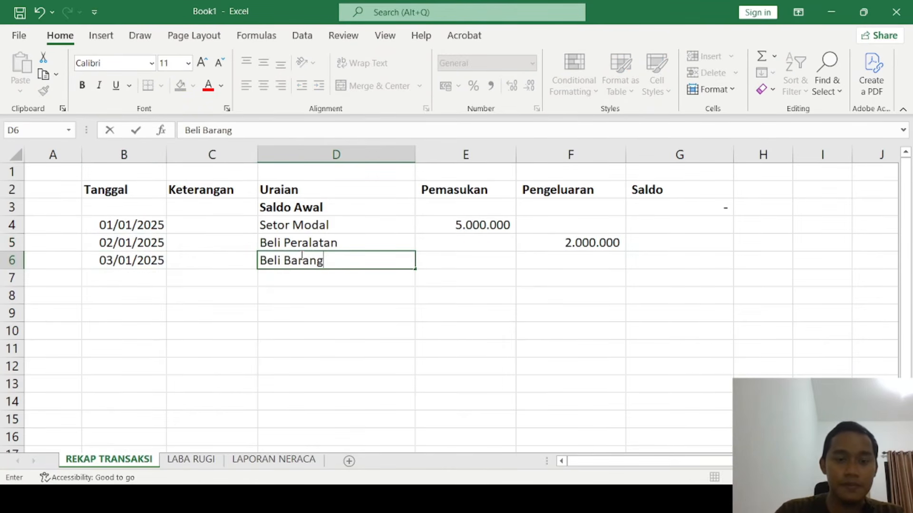
text( dagang)
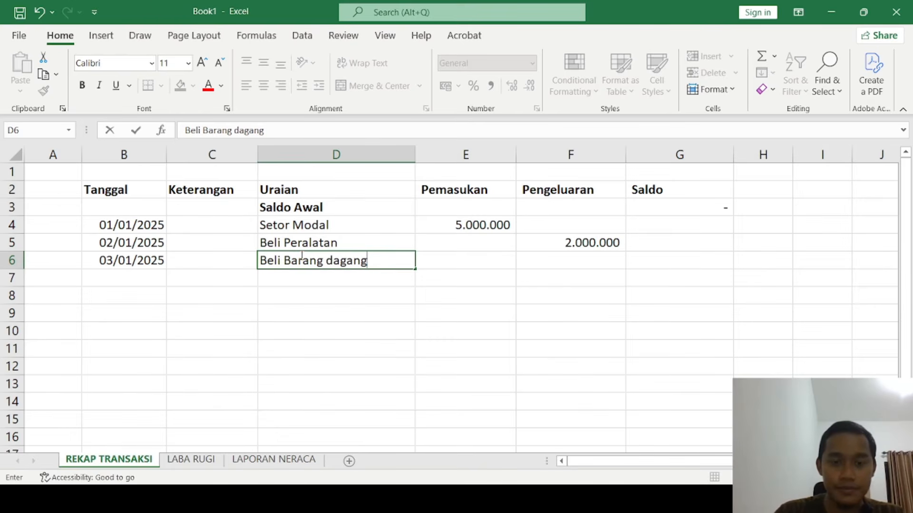
key(Tab)
key(Tab)
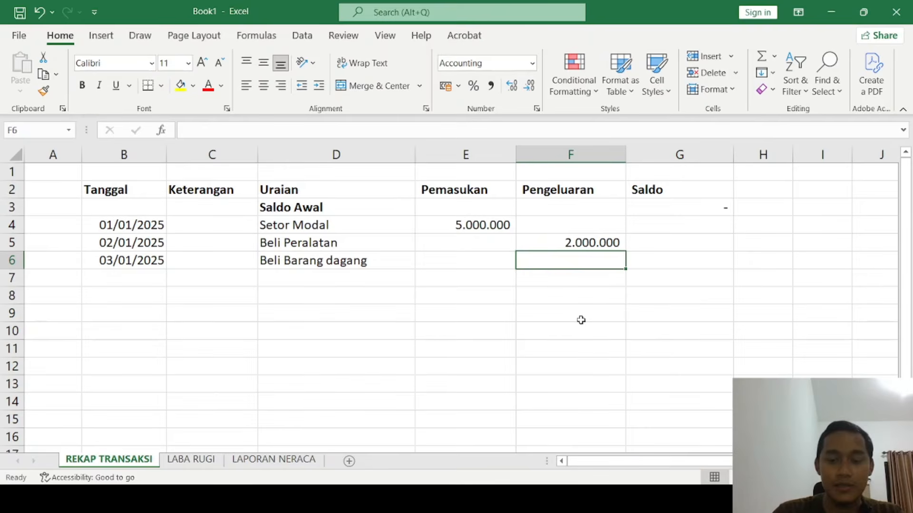
text(1000000)
key(Tab)
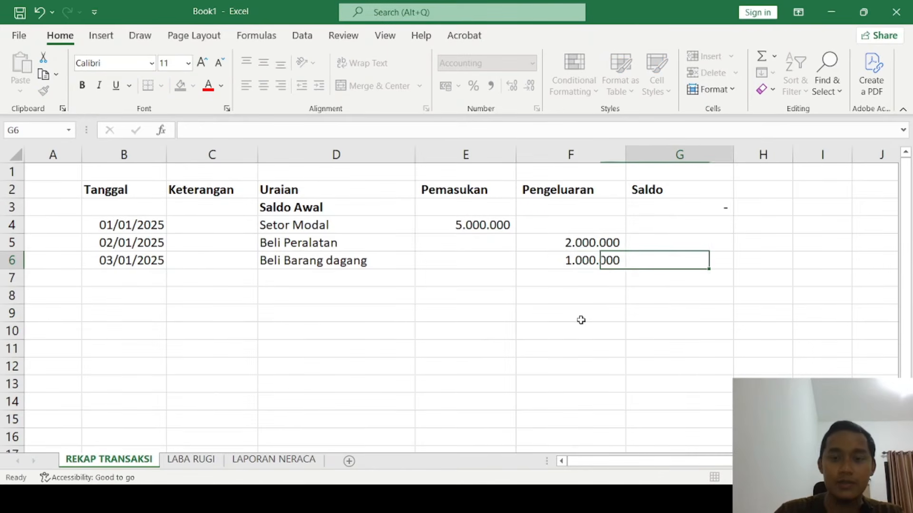
- Record a transaction in row 7 dated 04/01/2025, with Uraian Penjualan and a Pemasukan of 2000000
click(142, 279)
click(161, 260)
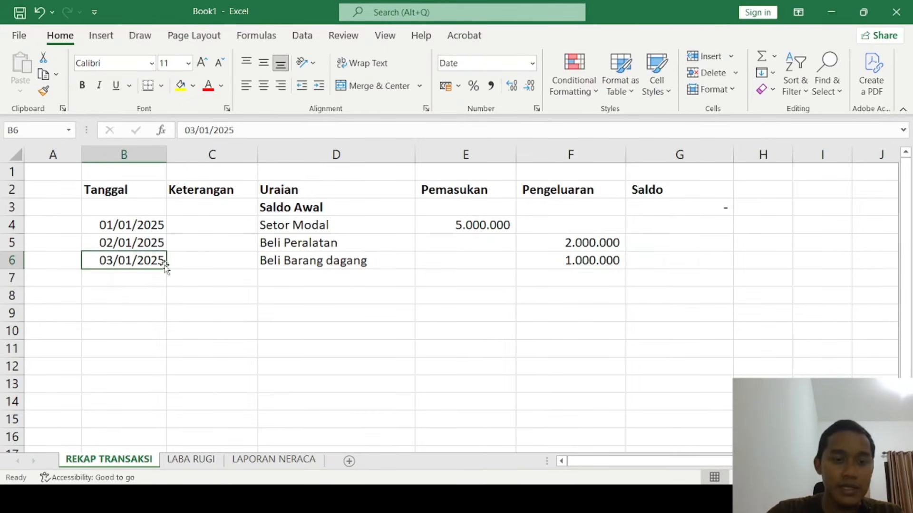
drag(166, 269, 152, 278)
click(176, 277)
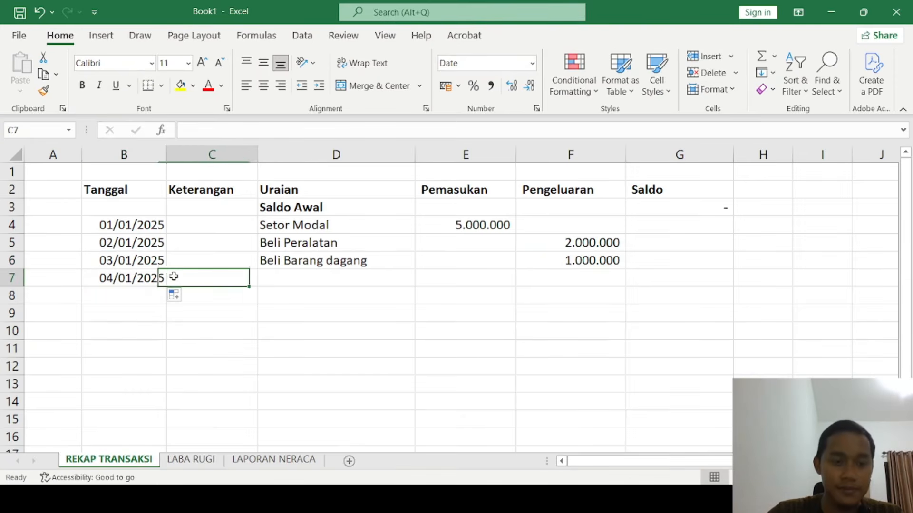
click(307, 275)
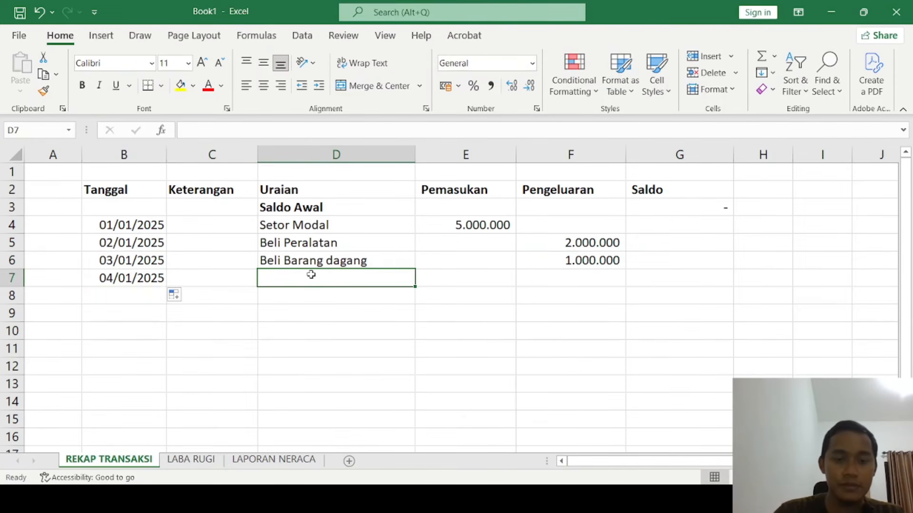
text(Penjualan)
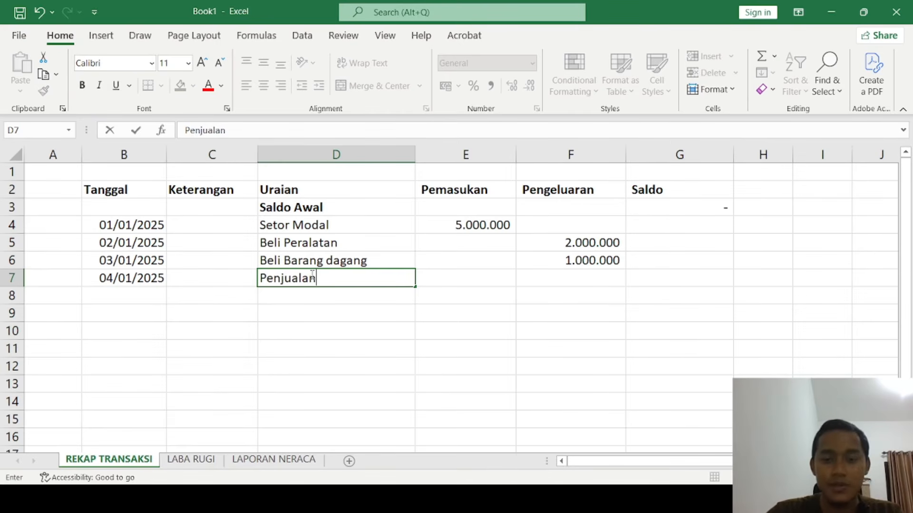
key(Tab)
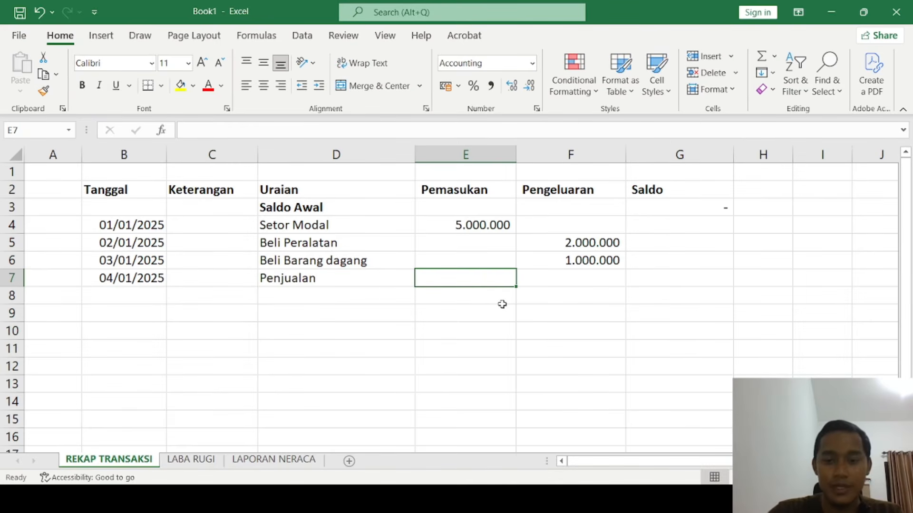
text(2000000)
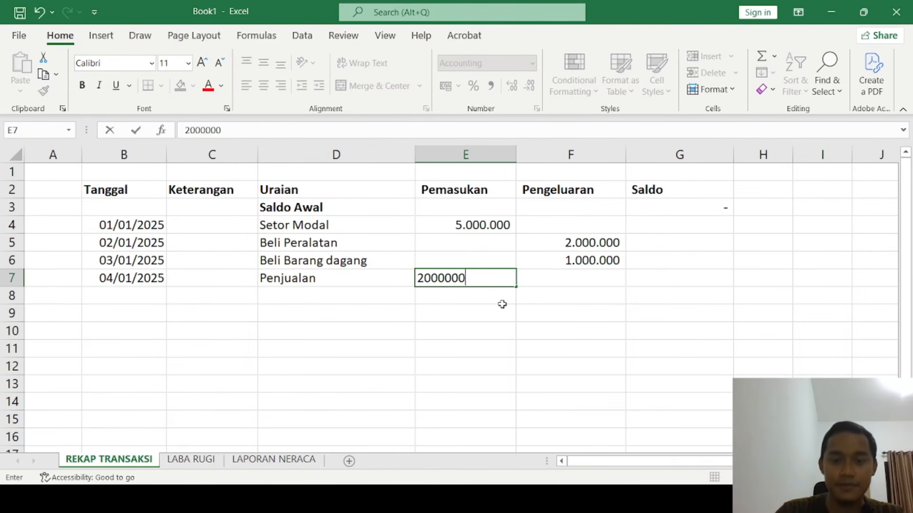
key(Return)
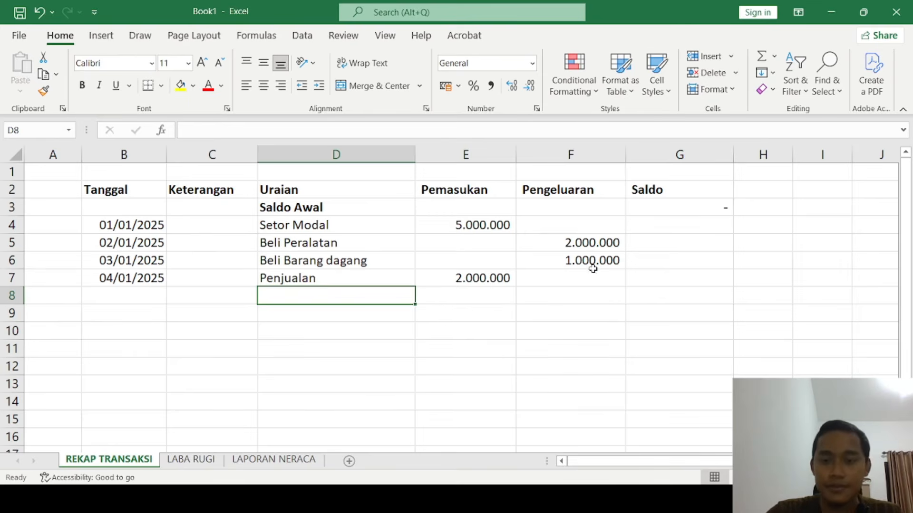
- Extend the Tanggal date series one row down to put 05/01/2025 in B8
click(641, 275)
click(176, 312)
click(159, 310)
click(128, 291)
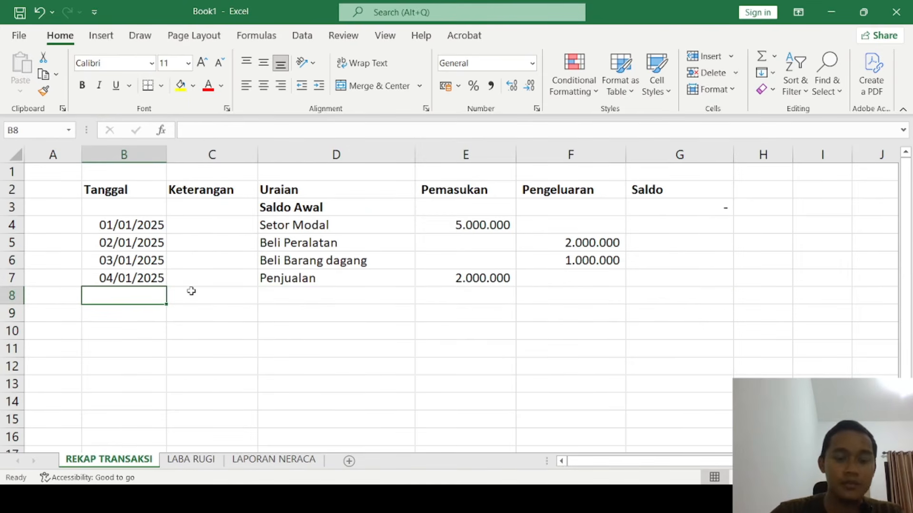
click(142, 279)
drag(167, 286, 169, 304)
click(161, 296)
click(214, 294)
- Enter Bayar Listrik as the Uraian of the 05/01/2025 transaction, with a Pengeluaran of 500.000
click(282, 291)
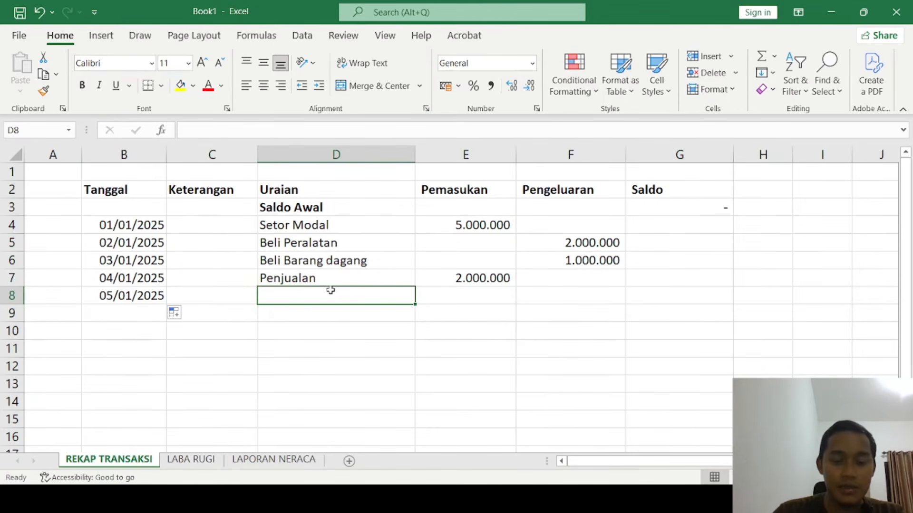
text(Bayar )
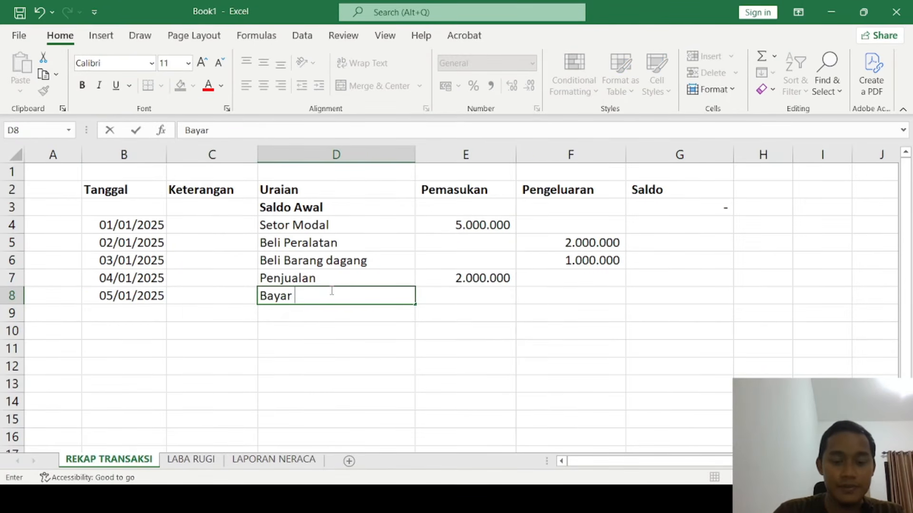
text(Listrik)
key(Tab)
key(Tab)
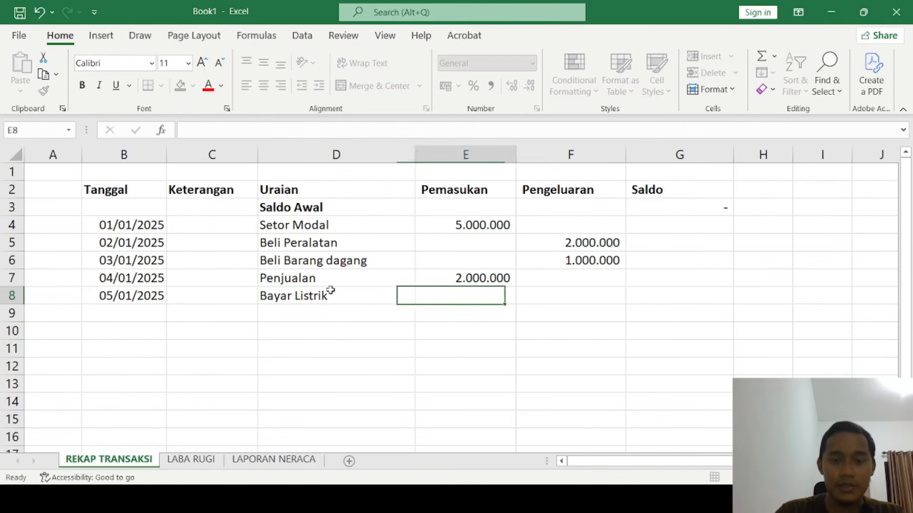
text(500.000)
key(Return)
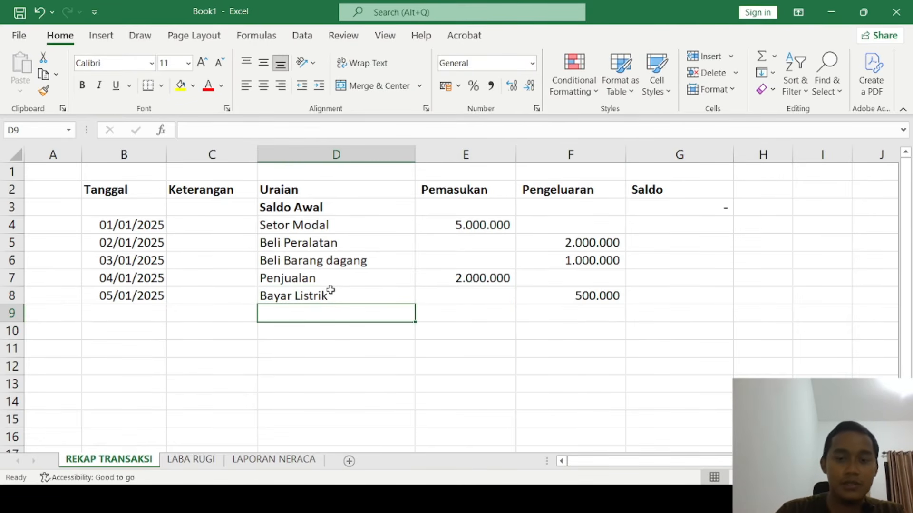
- Record a transaction in row 9 dated 06/01/2025, with Uraian Bayar Karyawan and a Pengeluaran of 1500000
click(124, 297)
drag(166, 304, 134, 325)
click(117, 313)
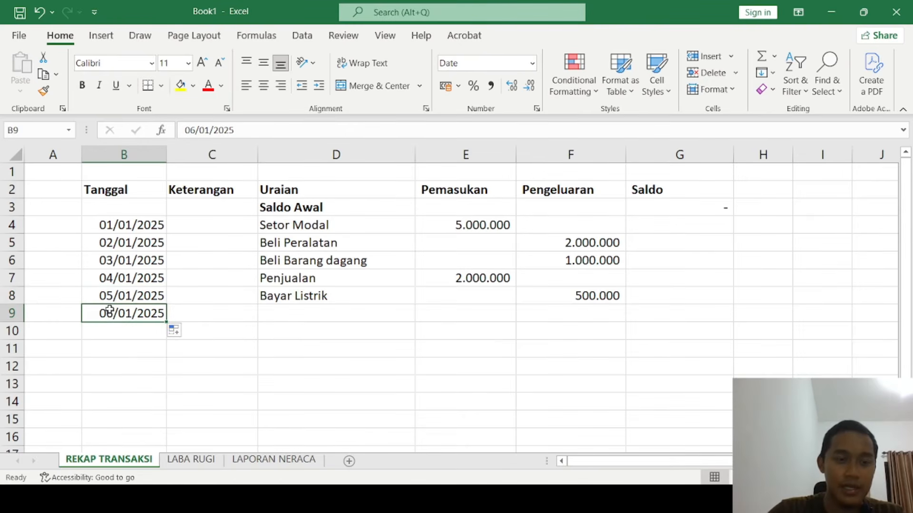
click(306, 314)
text(Ba)
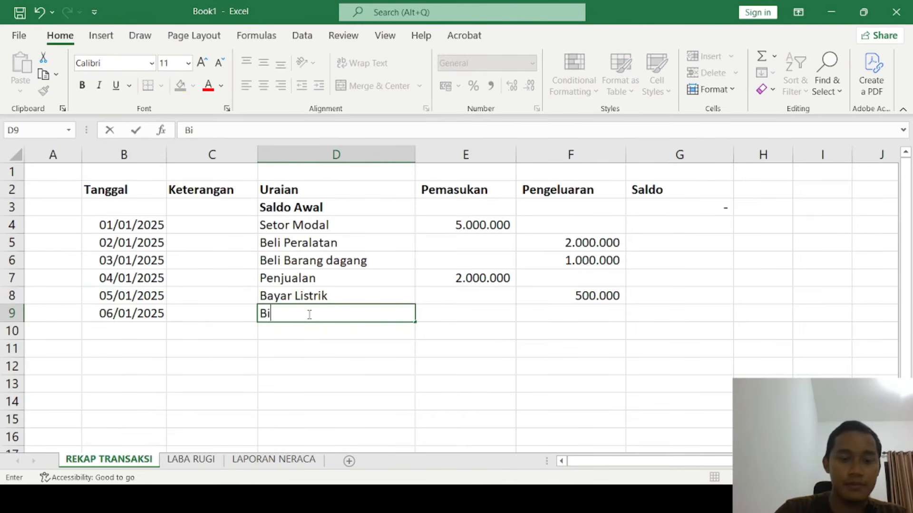
text(yar Karyawan)
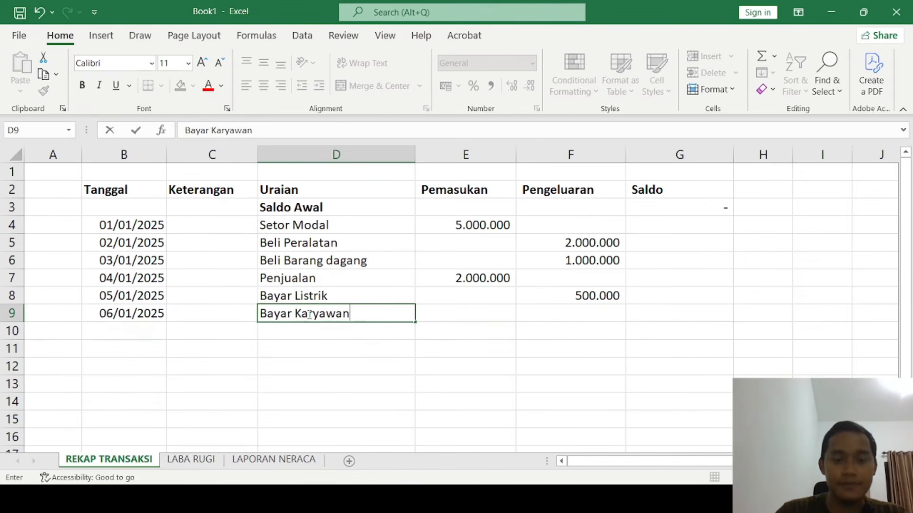
key(Tab)
key(Tab)
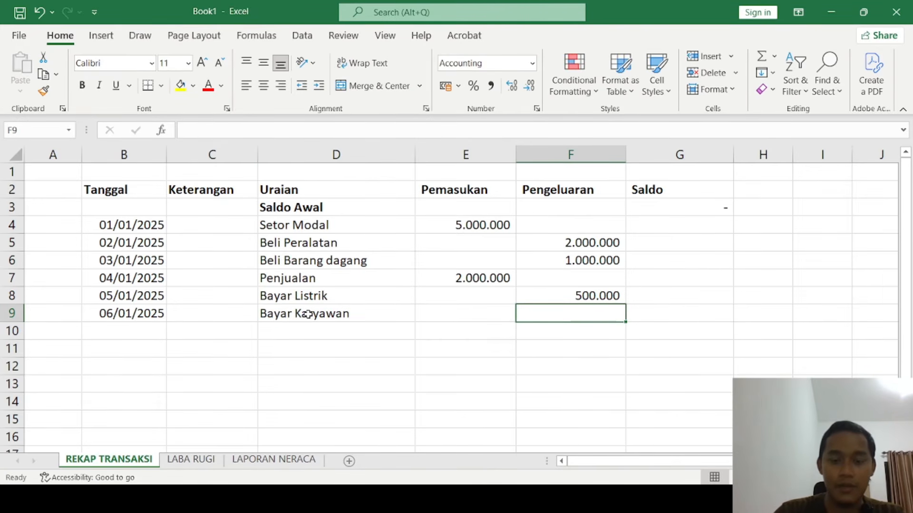
text(1500000)
key(Return)
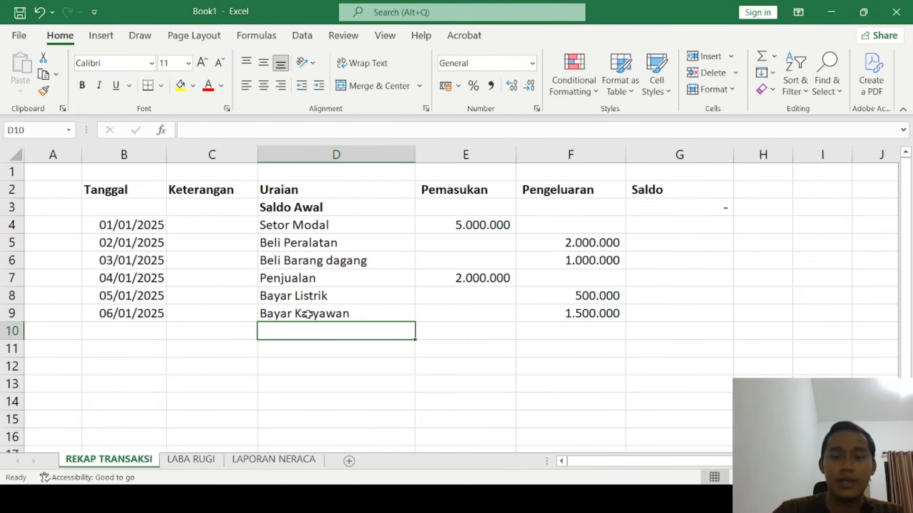
click(485, 306)
- Copy the date from B9 into B10 and change its day to make it 07/01/2025
click(130, 328)
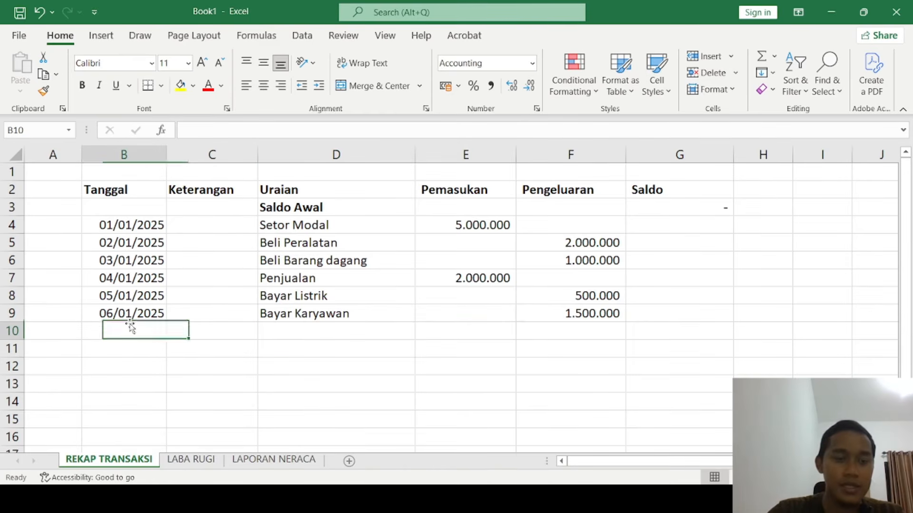
key(ctrl+d)
double_click(124, 331)
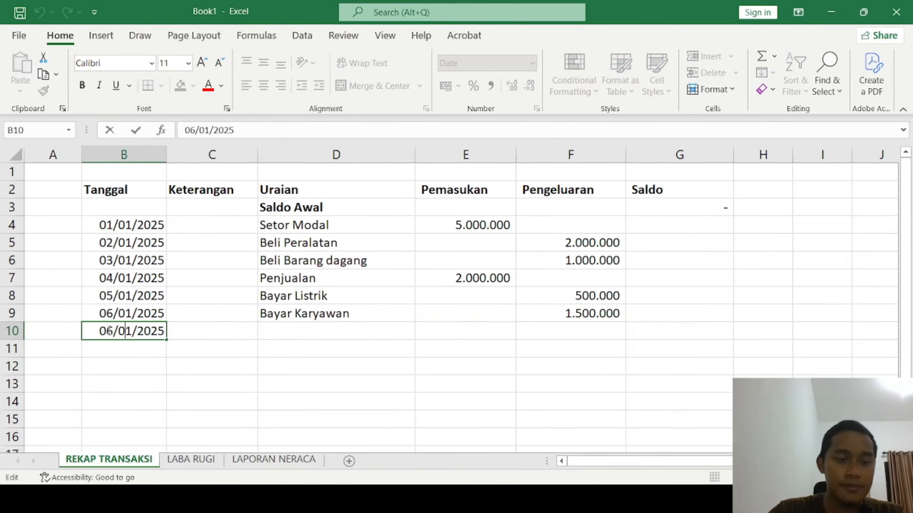
key(Delete)
text(7)
key(Tab)
- Enter Penjualan as the Uraian of the 07/01/2025 transaction, with a Pemasukan of 4000000
key(Tab)
text(Penj)
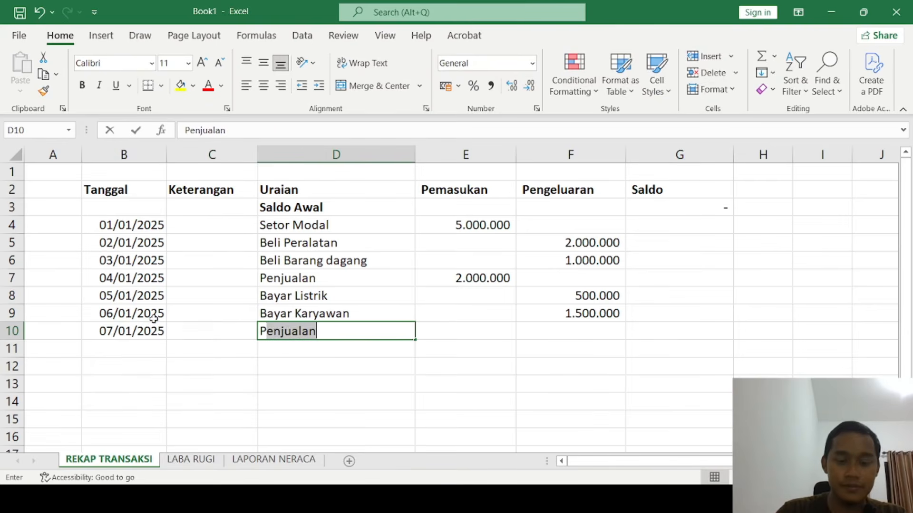
text(ualan)
key(Tab)
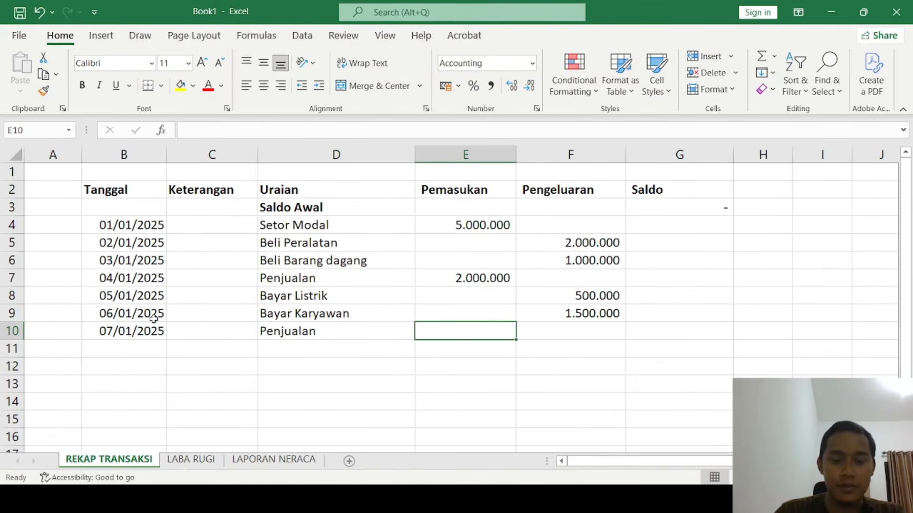
text(4.000.)
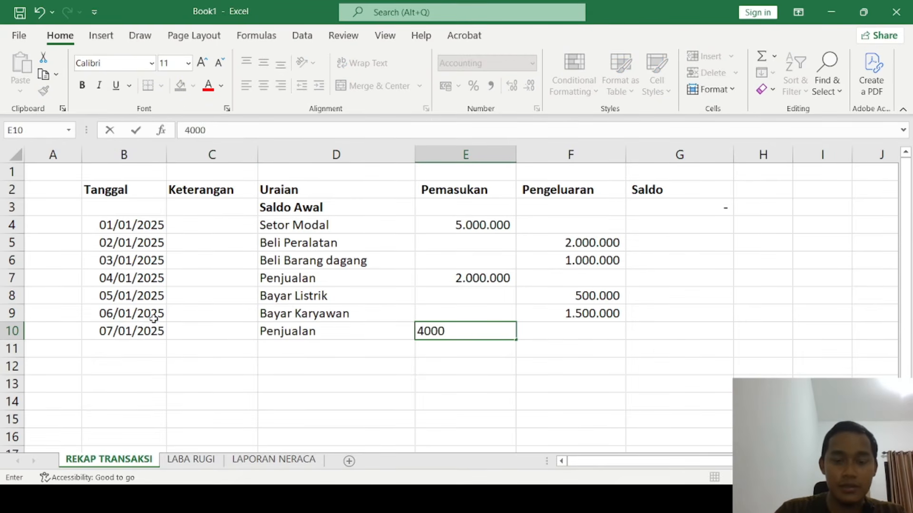
text(000)
key(Tab)
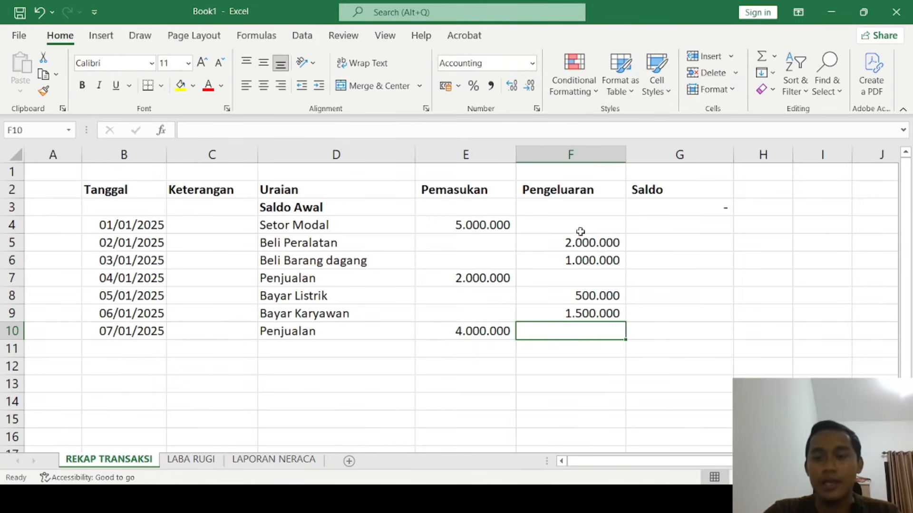
- Examine the Saldo column alongside the Pemasukan and Pengeluaran entries it is based on
click(638, 220)
click(650, 206)
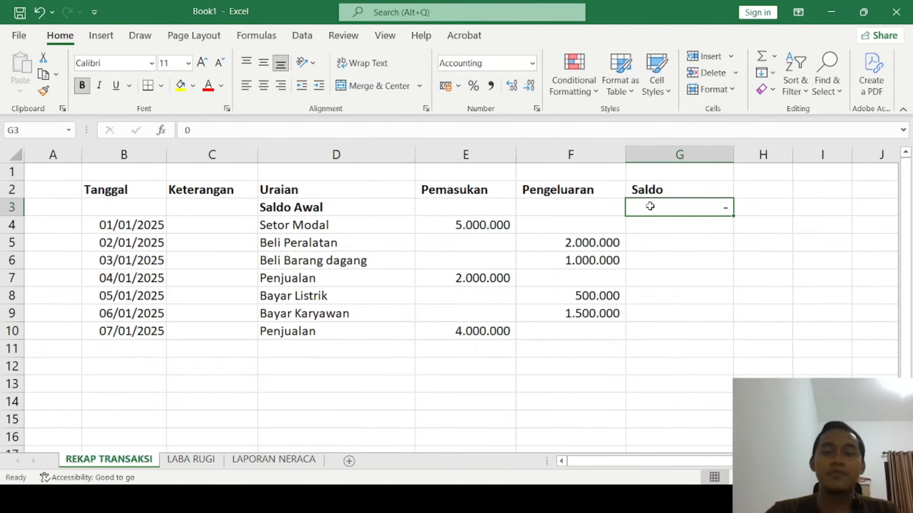
drag(649, 206, 651, 404)
click(675, 341)
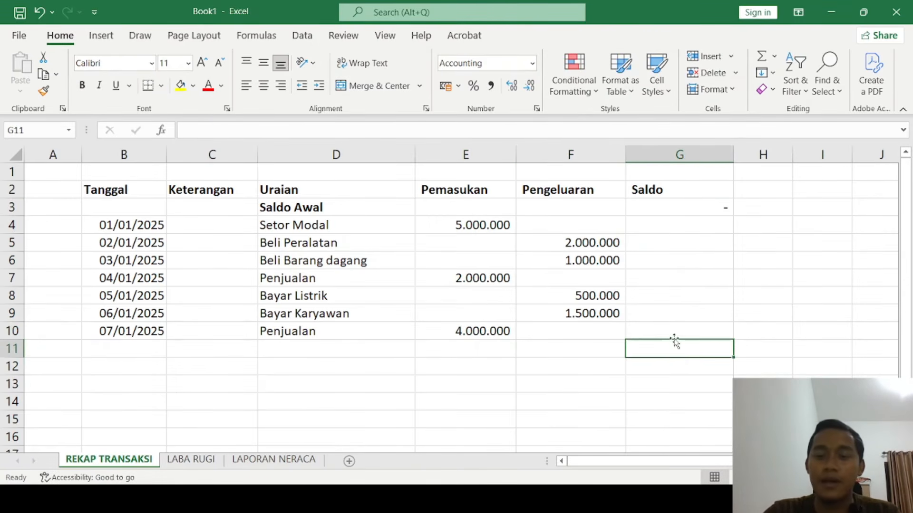
click(672, 330)
click(670, 310)
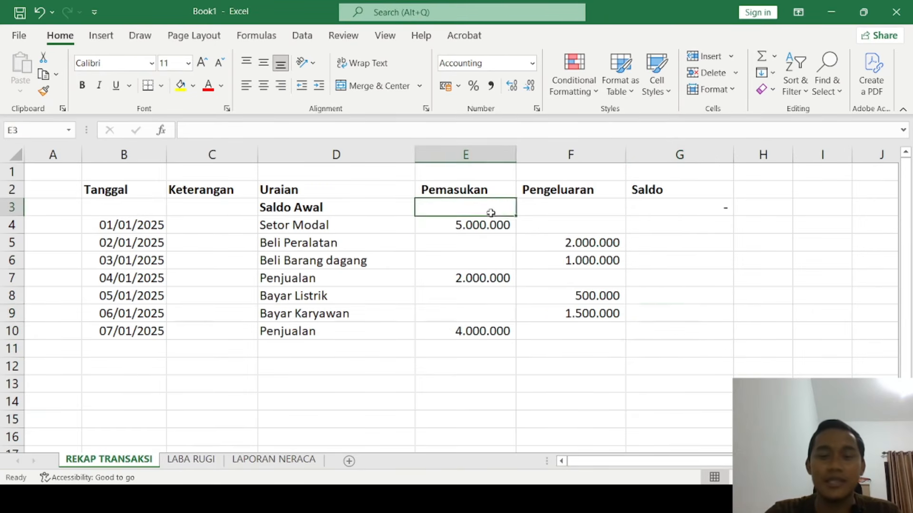
drag(489, 210, 597, 355)
click(692, 210)
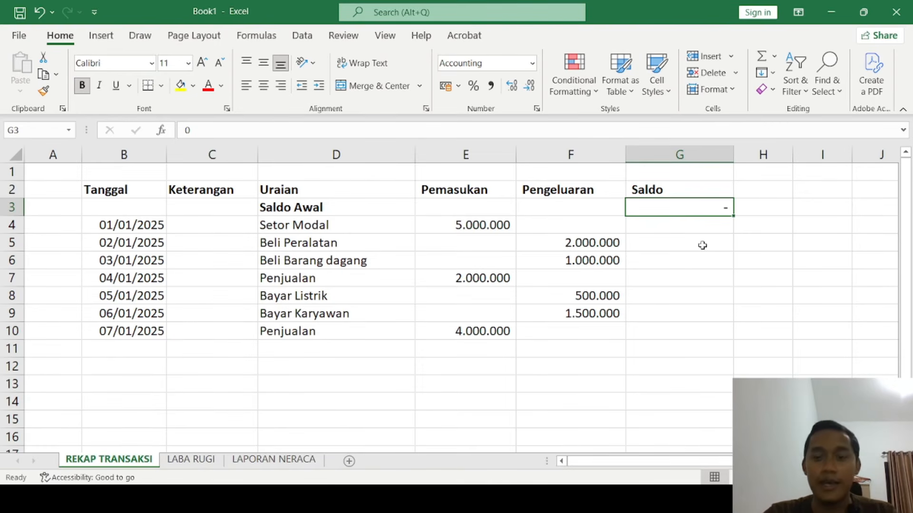
- Enter the running balance formula =G3+E4-F4 in Saldo cell G4
click(685, 226)
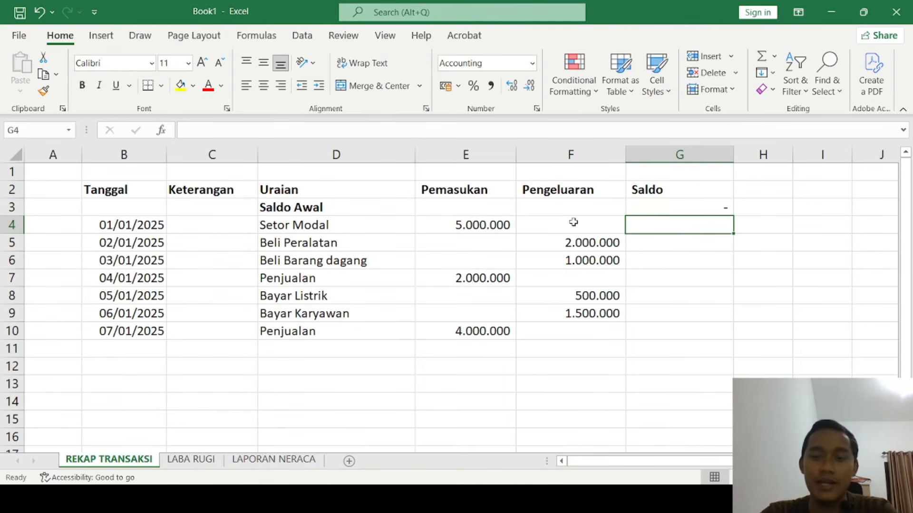
text(=)
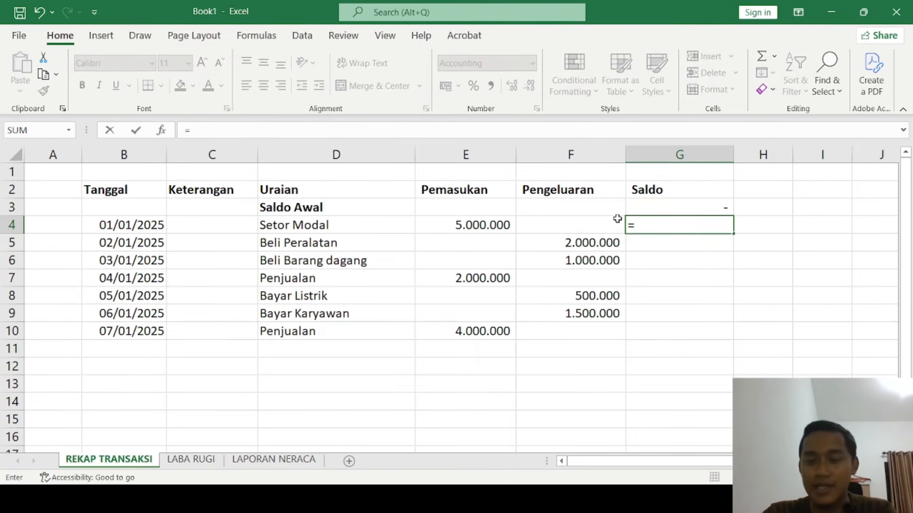
click(649, 207)
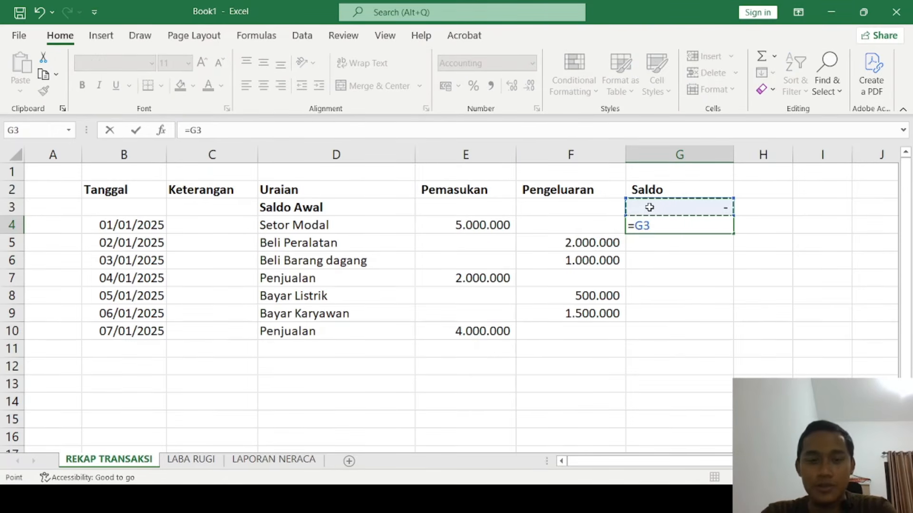
text(+)
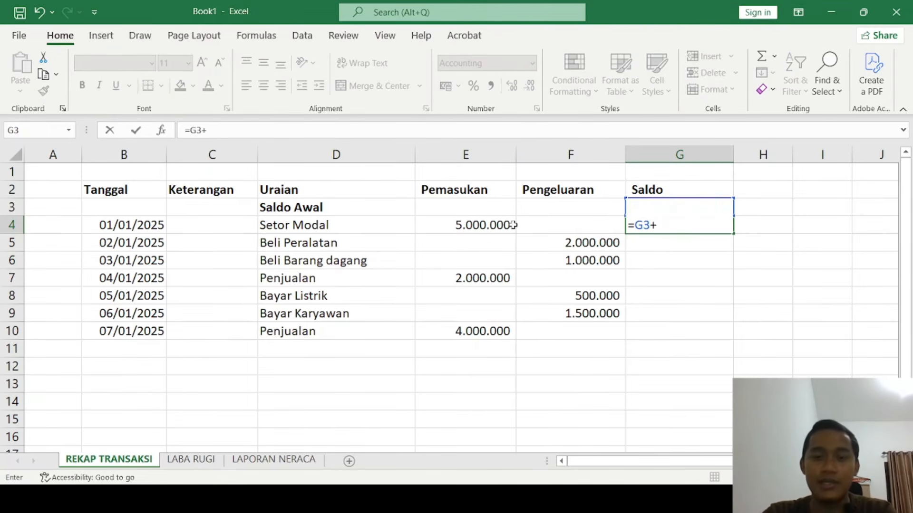
click(482, 225)
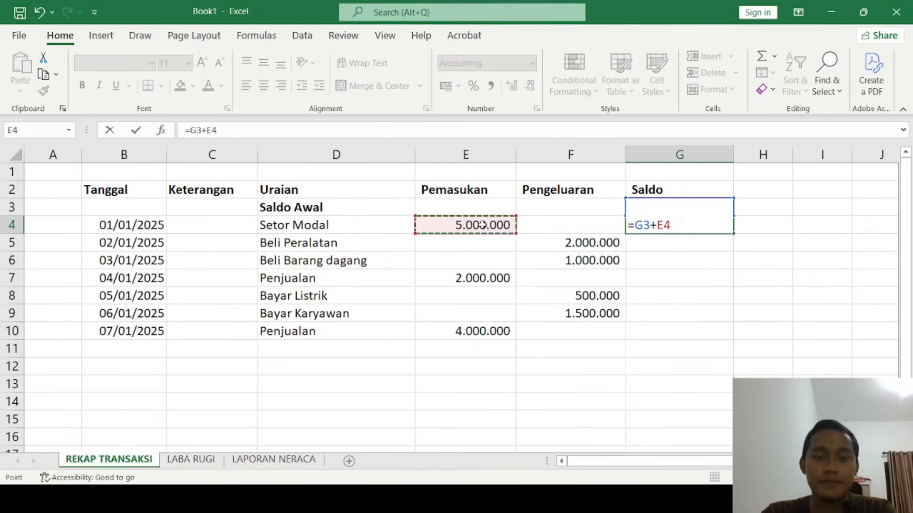
text(-)
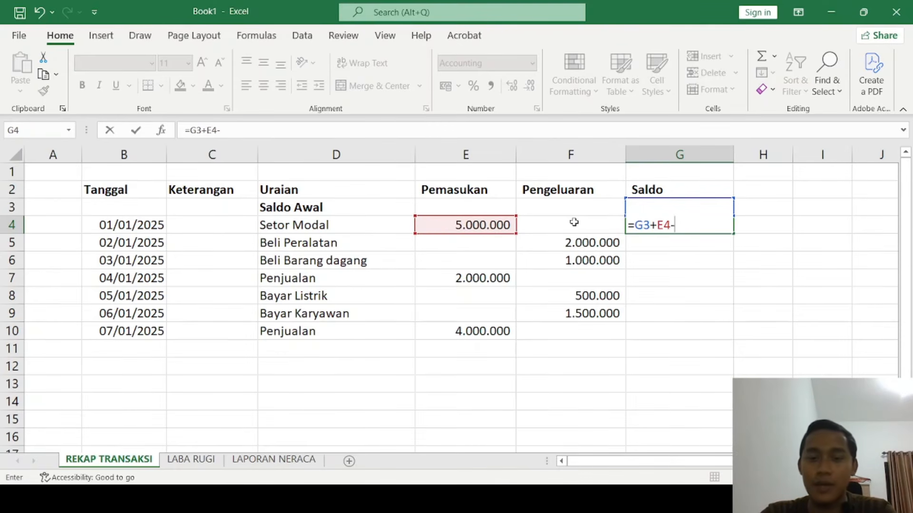
click(573, 223)
key(Return)
- Fill the Saldo formula in G4 down through G16
click(689, 227)
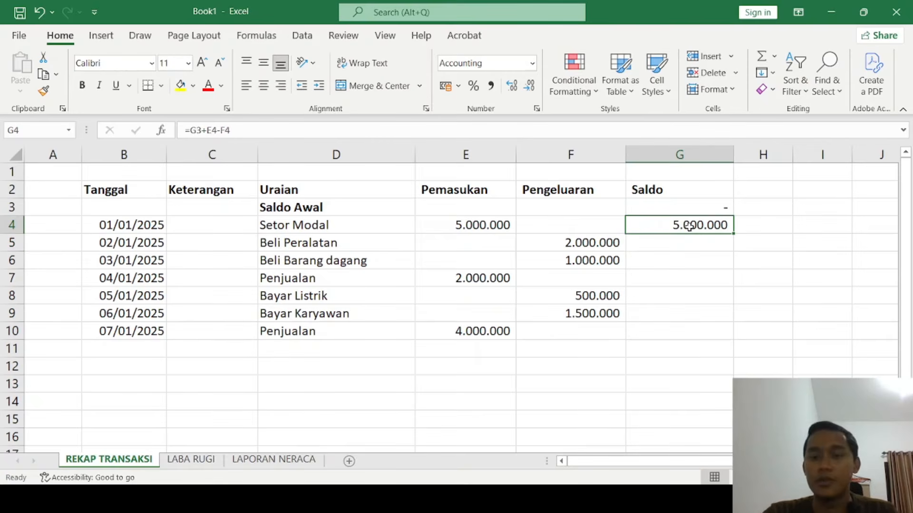
drag(733, 233, 722, 436)
click(698, 318)
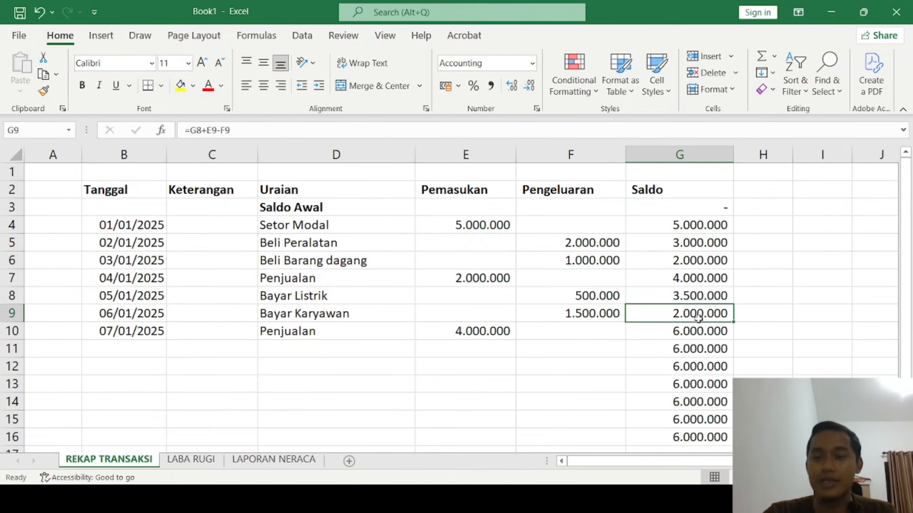
- Check the running balances in the Saldo column against each Pemasukan and Pengeluaran amount
drag(692, 242, 693, 329)
click(689, 244)
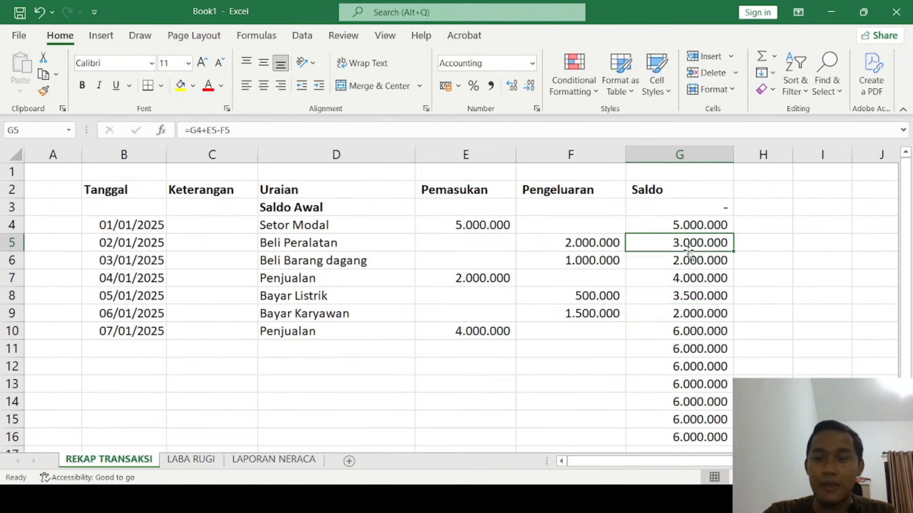
click(689, 260)
click(685, 297)
click(682, 315)
click(678, 398)
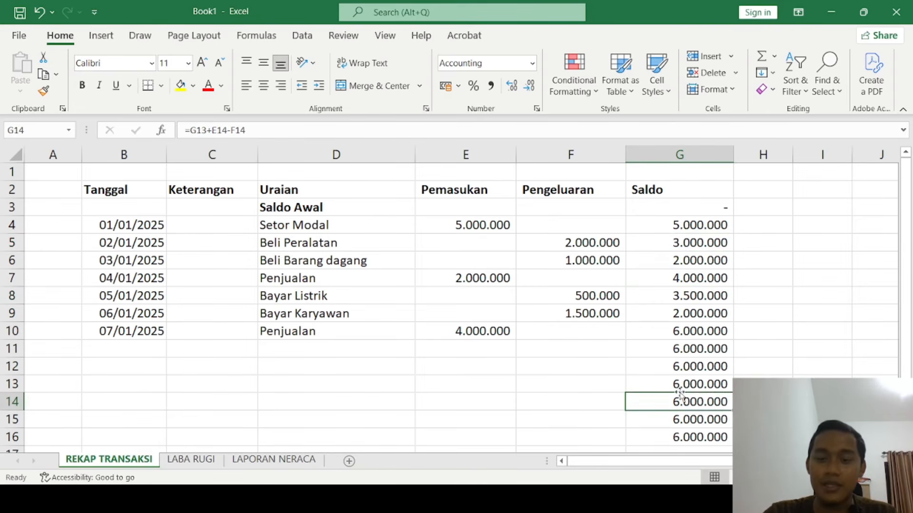
click(679, 365)
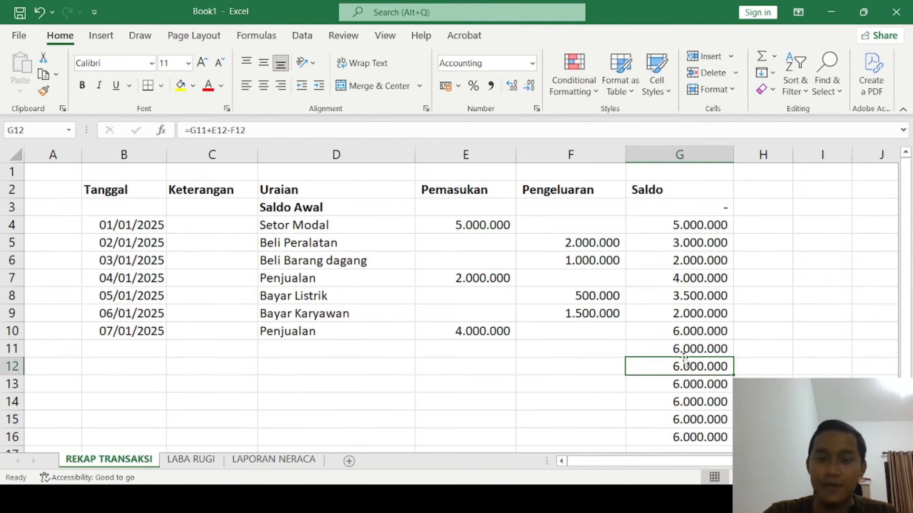
click(473, 226)
drag(565, 245, 565, 260)
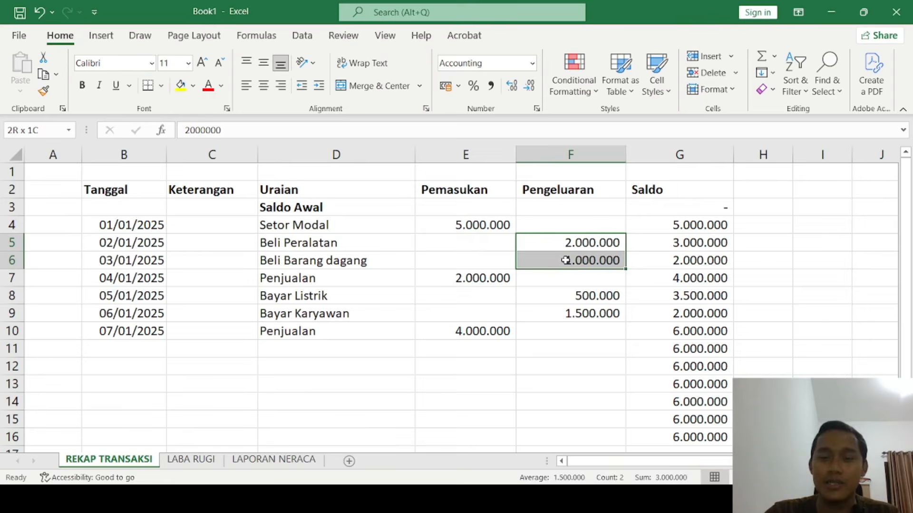
click(536, 258)
click(468, 278)
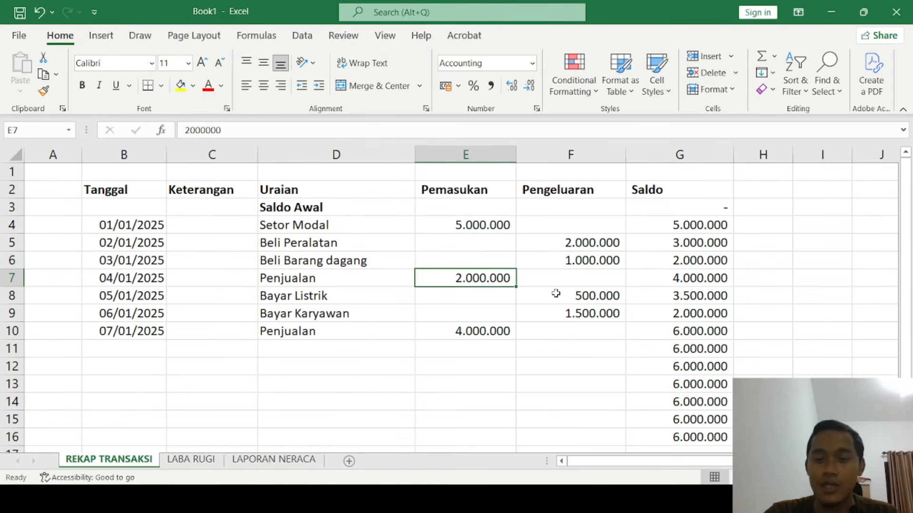
drag(556, 294, 553, 310)
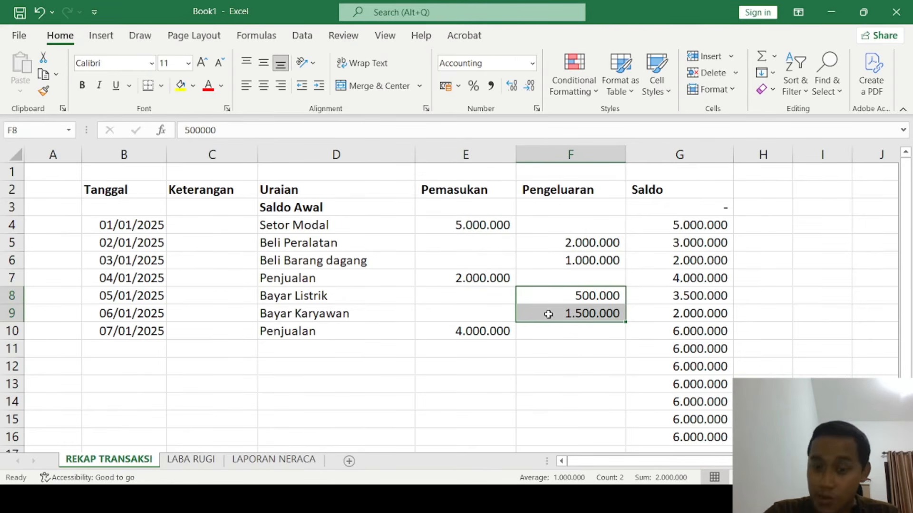
click(497, 327)
click(701, 350)
click(693, 369)
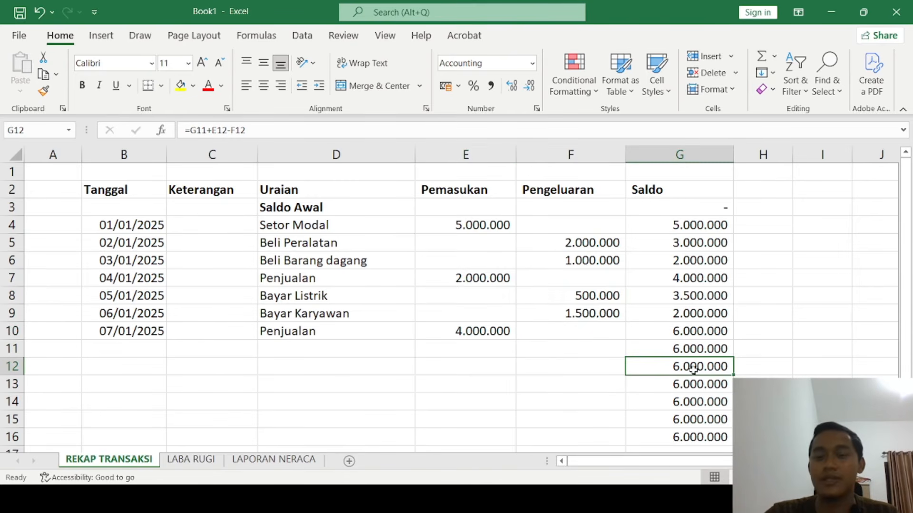
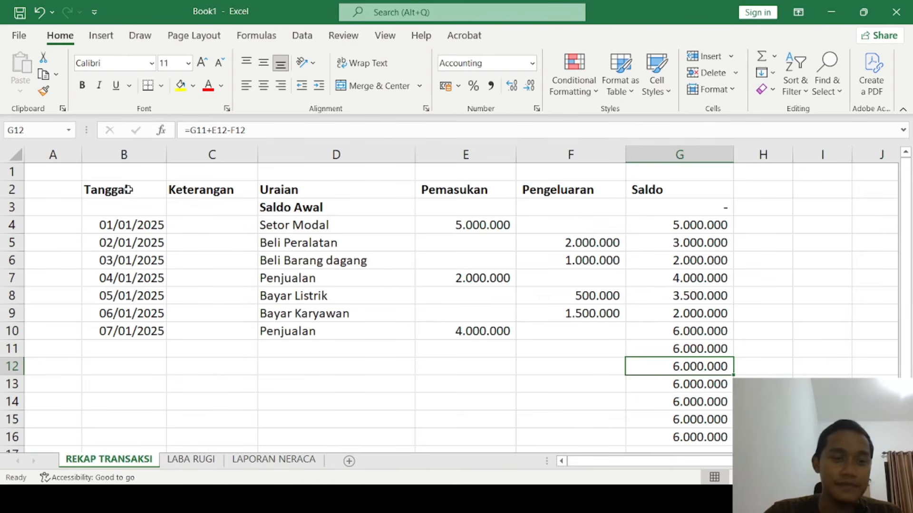
- Apply all borders to the transaction table in B2:G16
drag(110, 188, 710, 437)
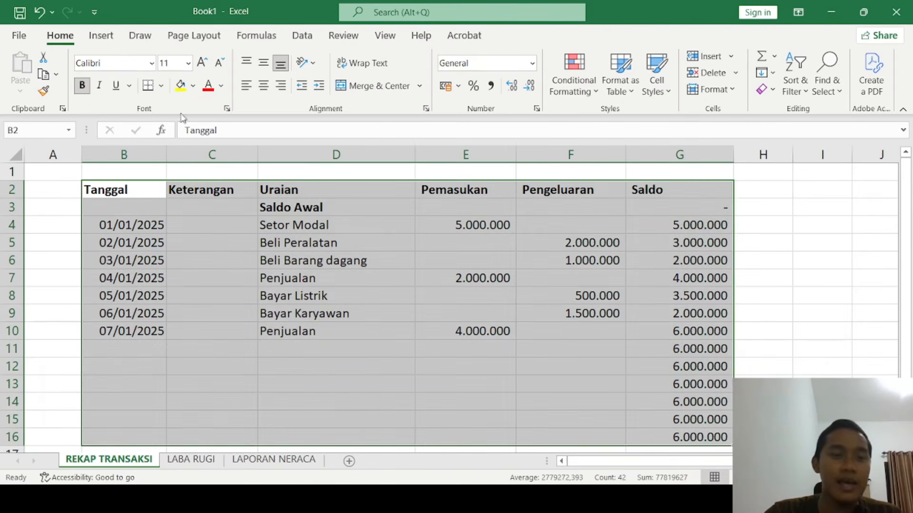
key(alt+h)
key(b)
key(a)
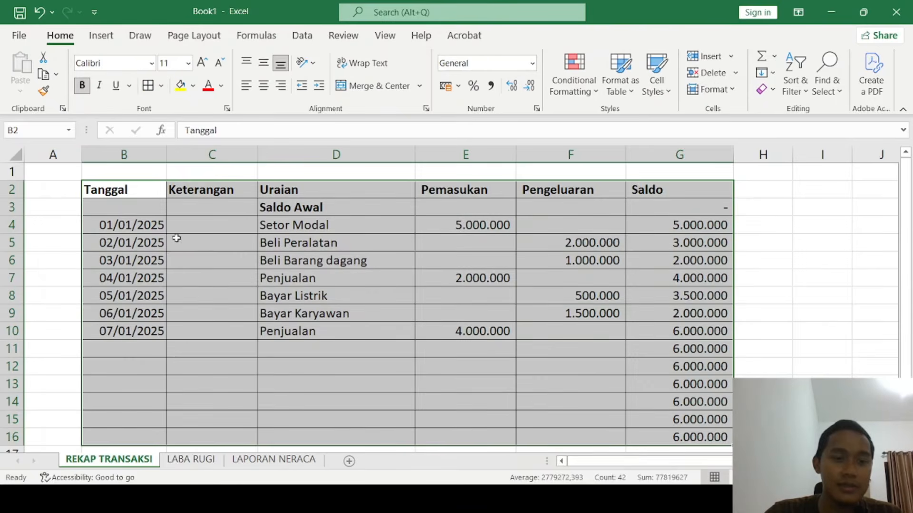
click(285, 278)
click(292, 328)
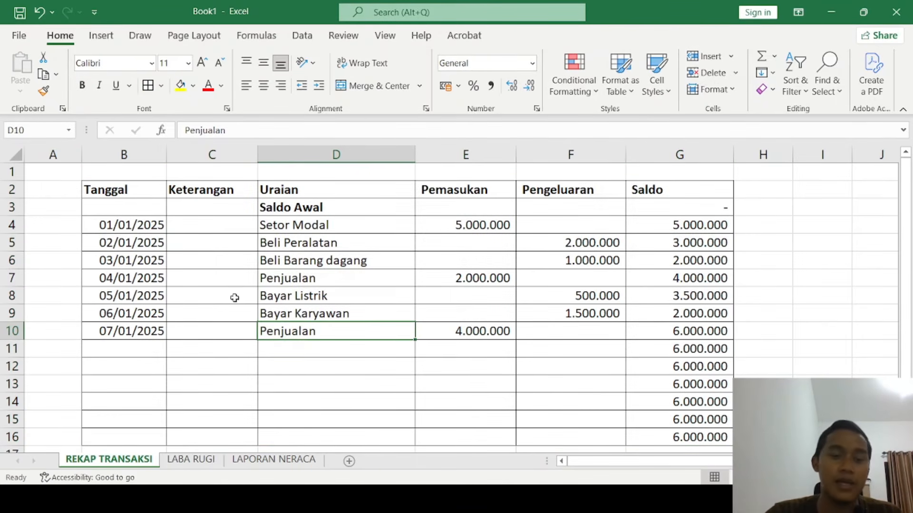
- Enter the Keterangan Modal for the Setor Modal transaction in C4 and Peralatan for Beli Peralatan in C5
click(213, 223)
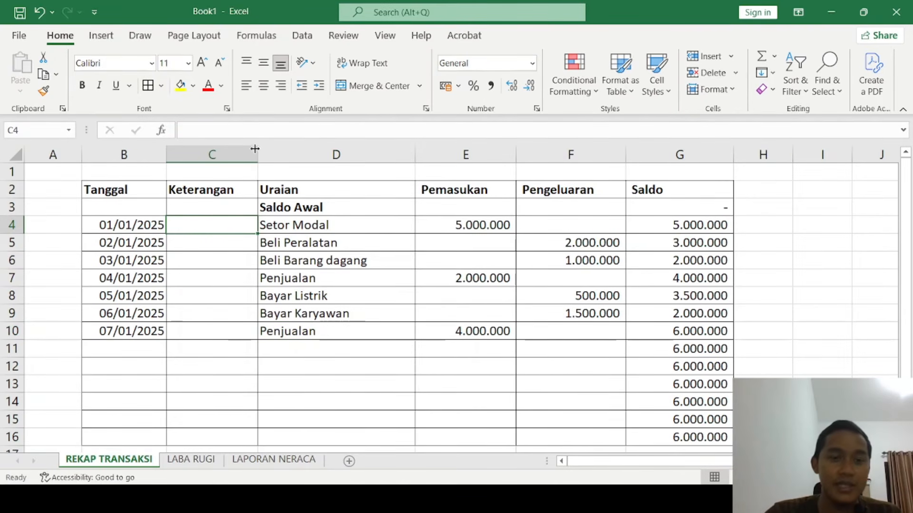
click(212, 240)
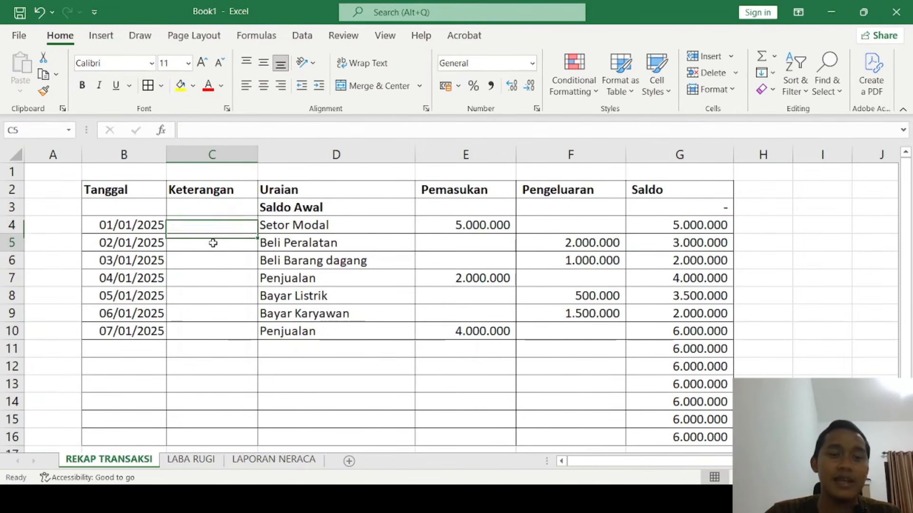
click(205, 226)
click(209, 190)
click(231, 225)
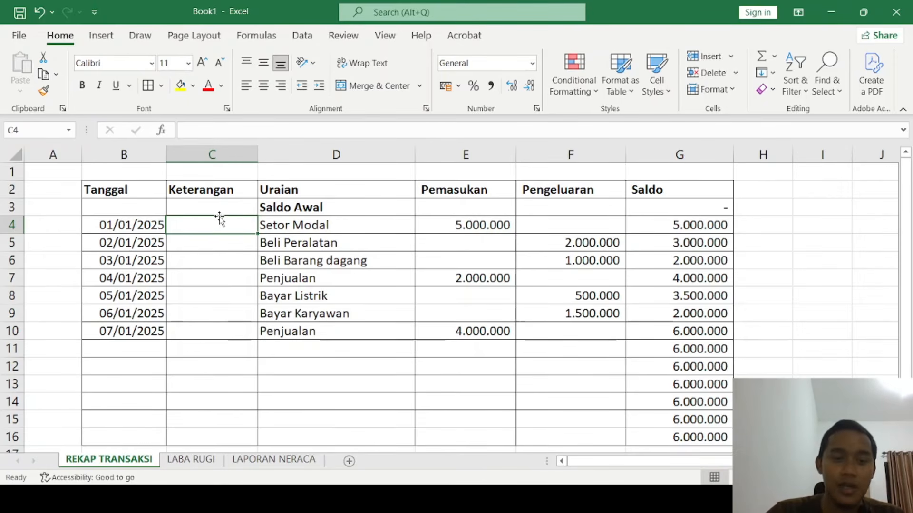
text(Modal)
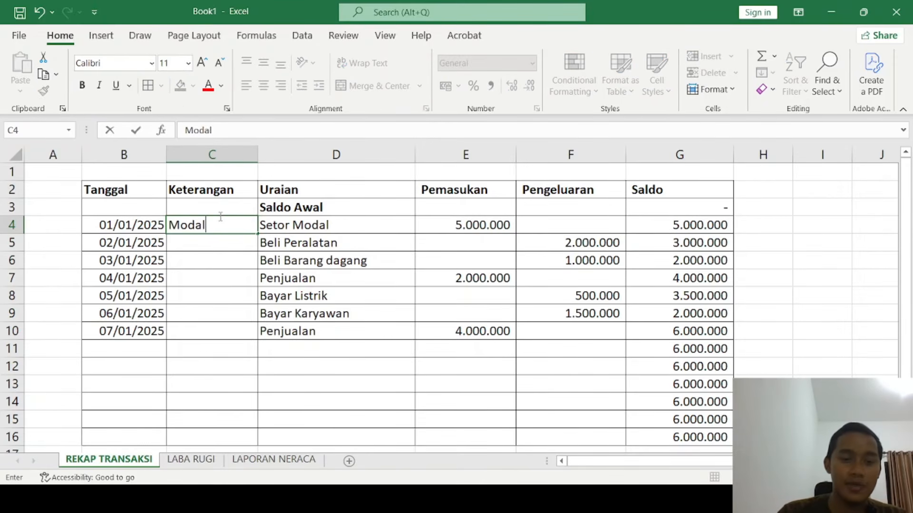
key(Return)
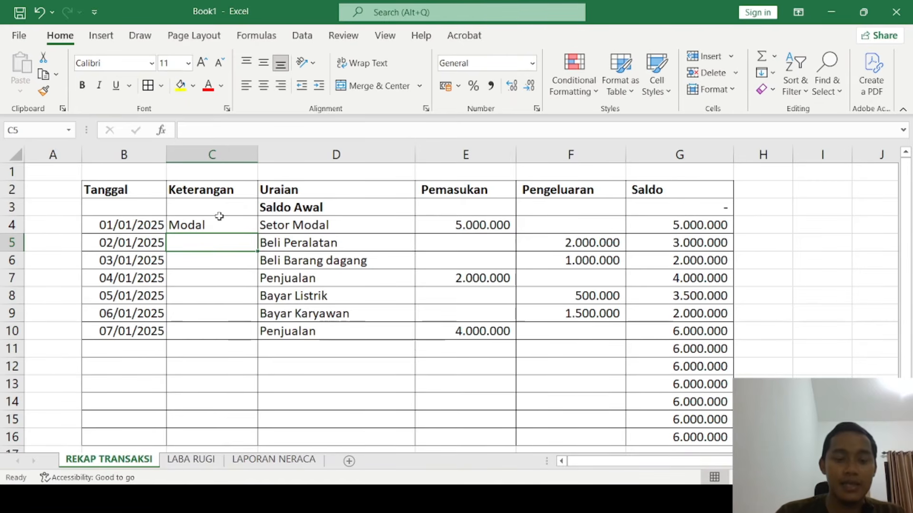
text(Peratlatan)
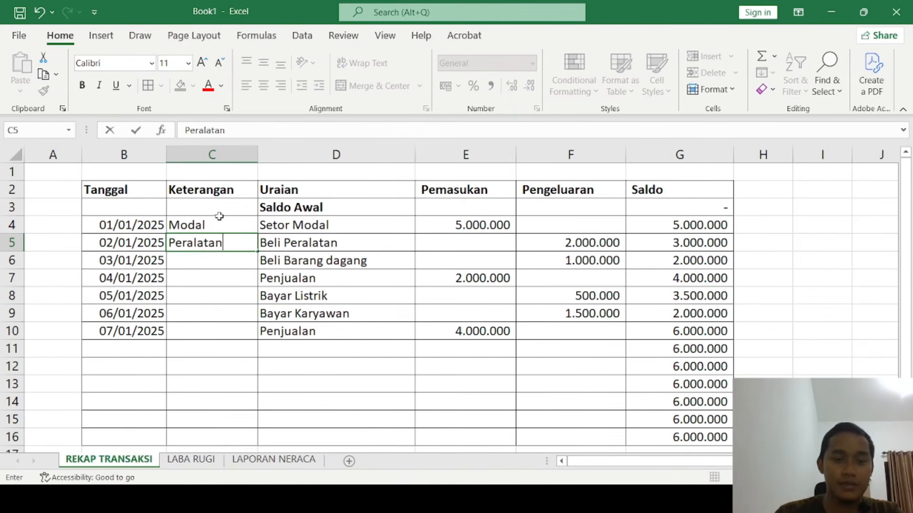
key(Return)
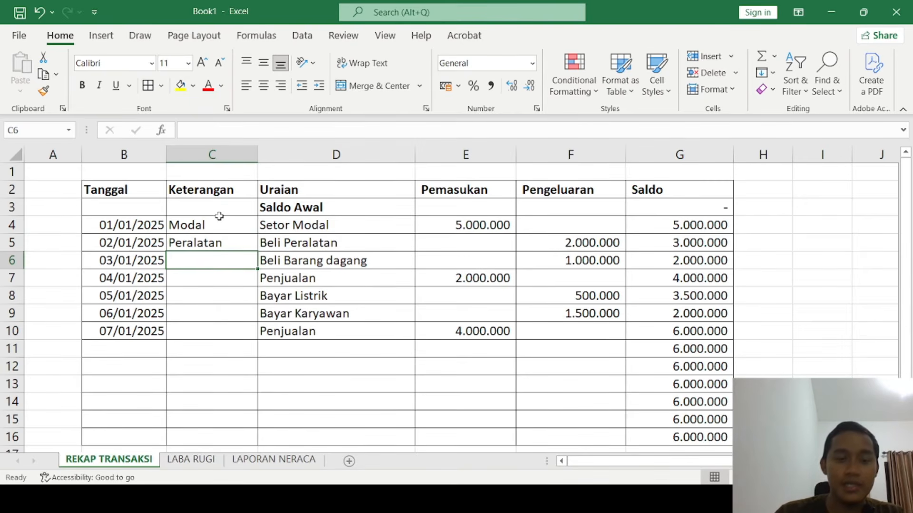
- Enter the Keterangan Pembelian for the Beli Barang dagang transaction in C6
text(Pembel)
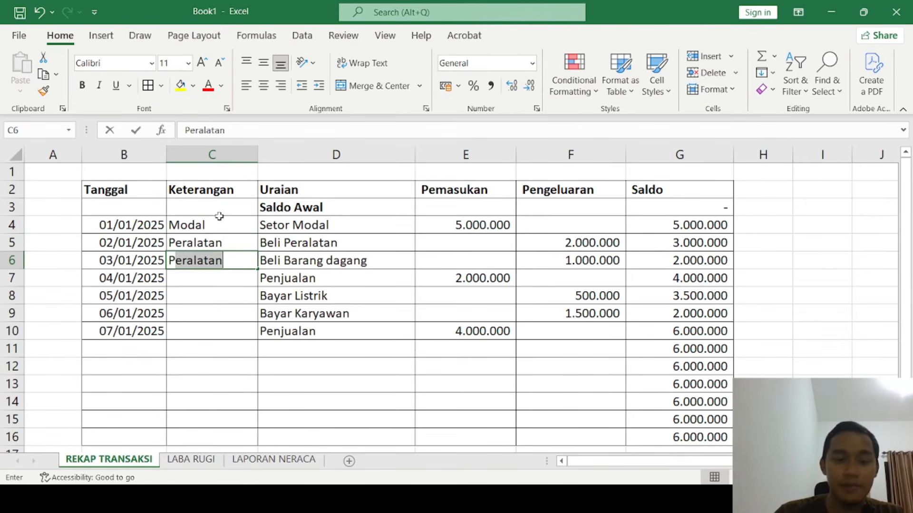
key(BackSpace)
key(BackSpace)
text(n)
key(Return)
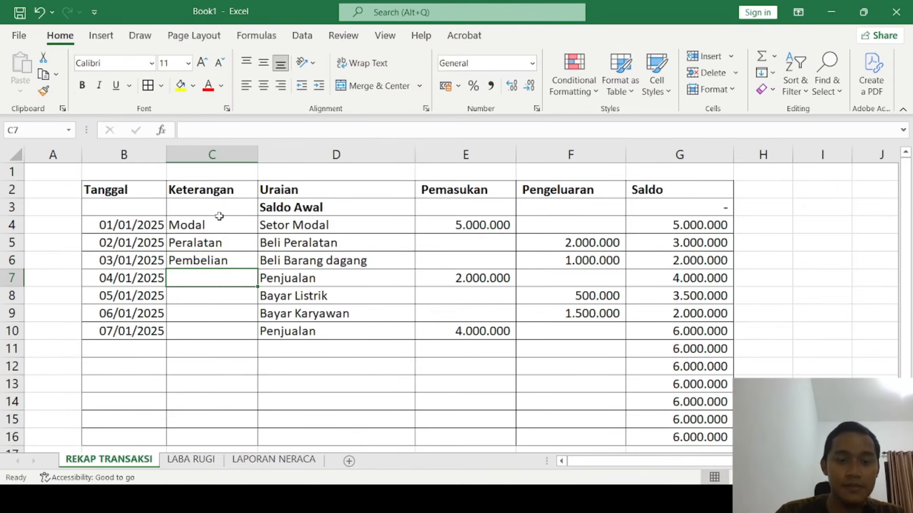
- Enter the Keterangan Pendapatan for the 04/01/2025 Penjualan transaction in C7
text(Pendapatra)
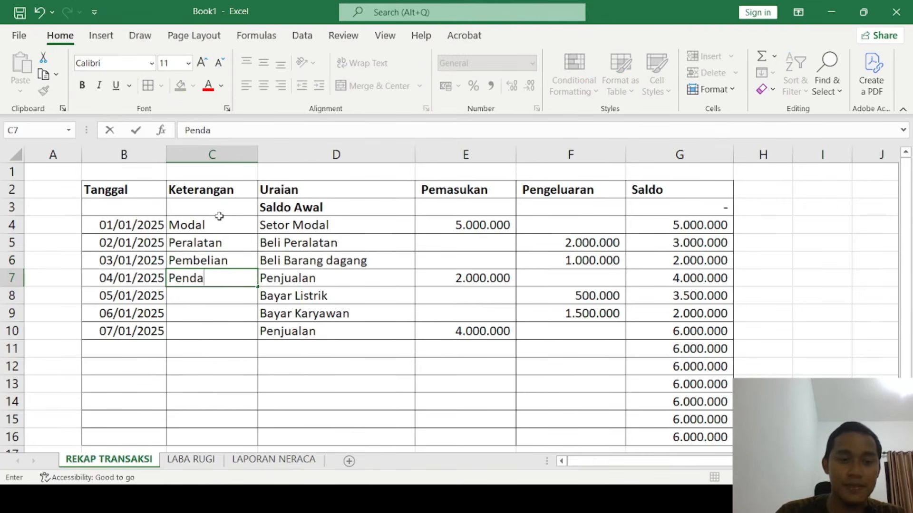
key(BackSpace)
key(BackSpace)
text(an)
key(Return)
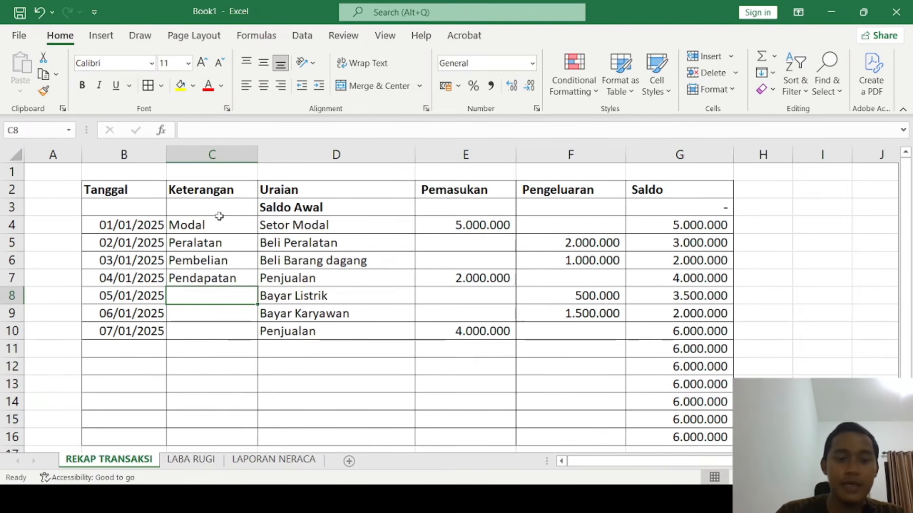
- Categorise the Bayar Listrik transaction in C8 as Biaya Utilitas
text(Biaya Utli)
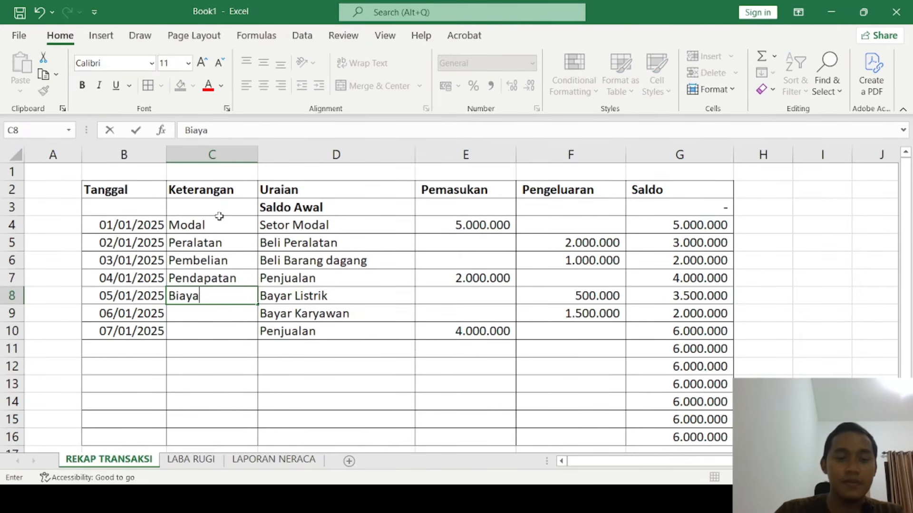
key(BackSpace)
key(BackSpace)
text(ilitas)
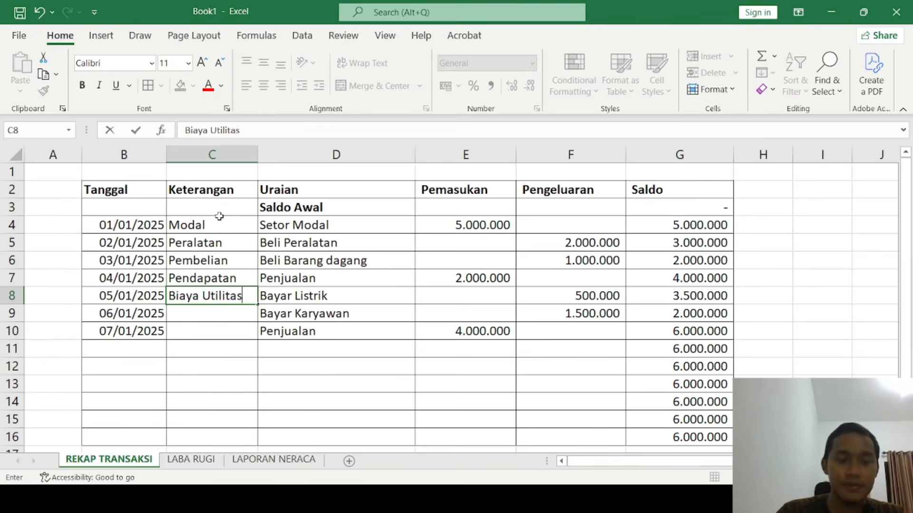
key(Return)
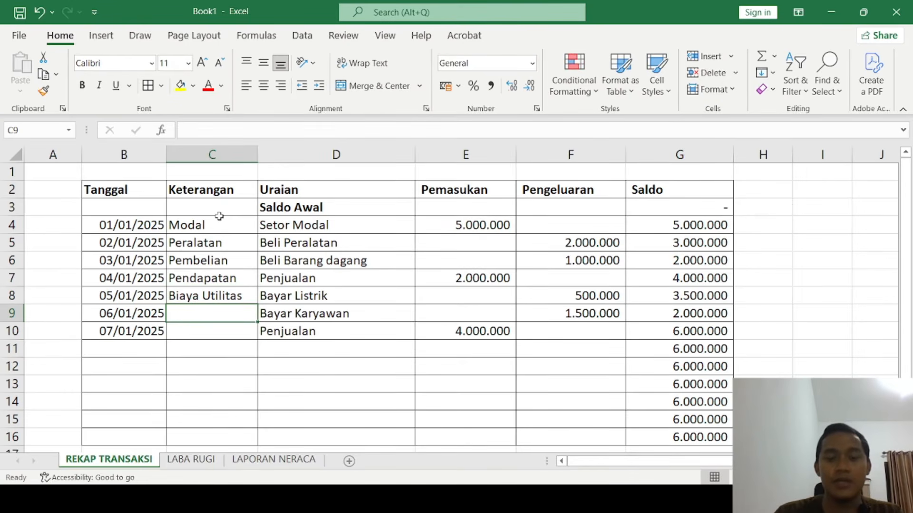
- Enter the Keterangan Biaya Gaji for Bayar Karyawan in C9 and Pendapatan for the last Penjualan in C10
text(Biaya Gaji)
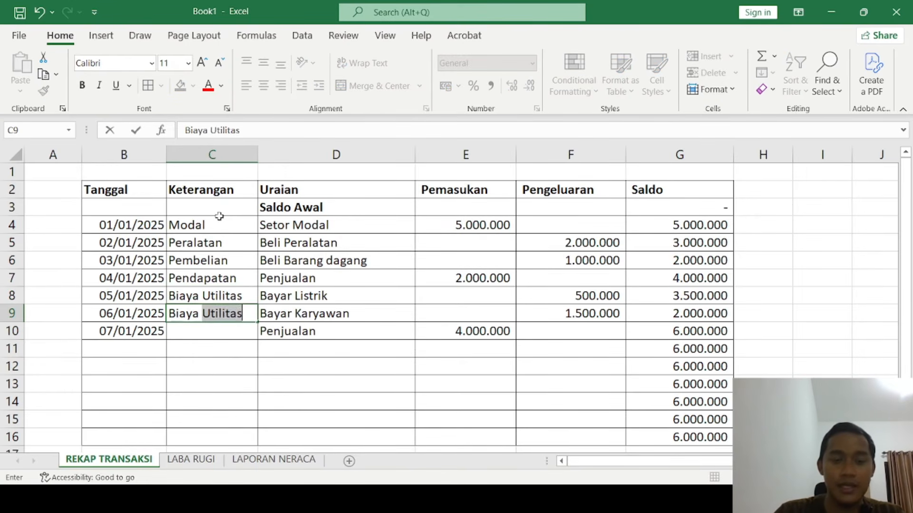
key(Return)
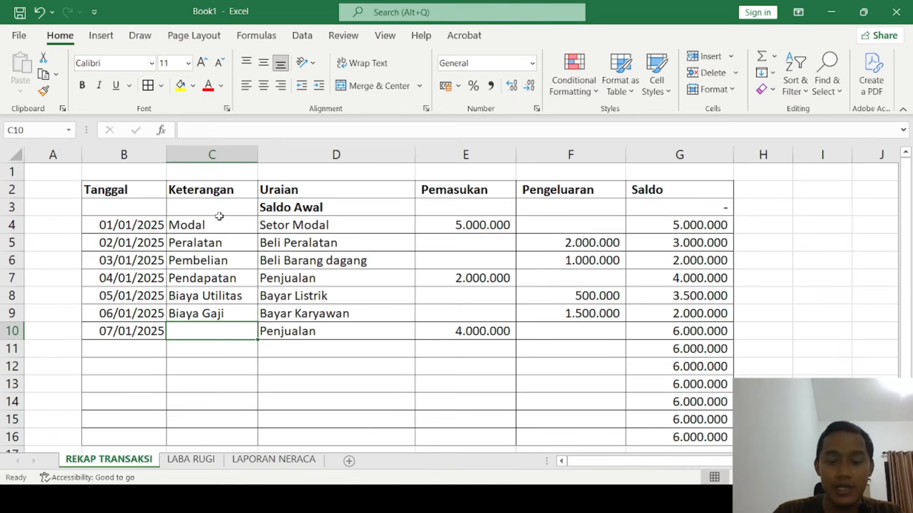
text(Pendapatan)
key(Return)
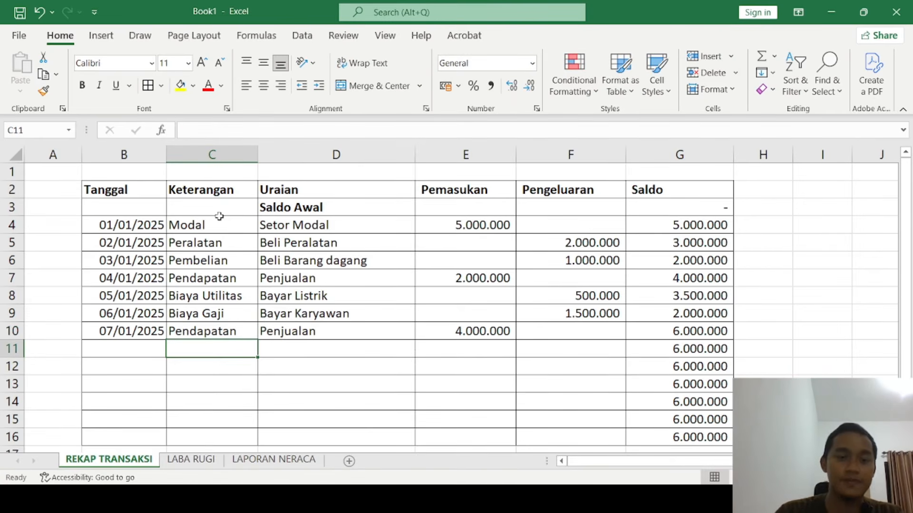
click(216, 307)
click(226, 277)
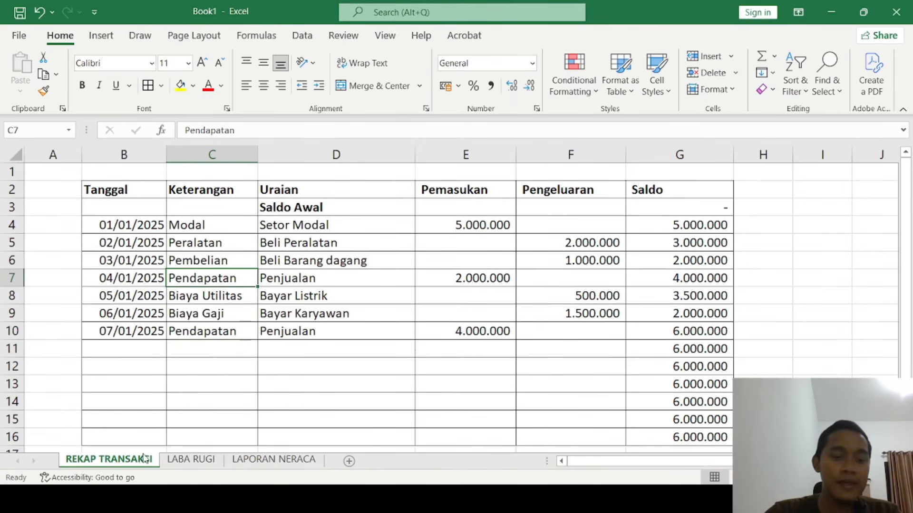
- On the LABA RUGI sheet, move the text (Listrik, Telepon, Air) out of the Biaya Utilitas label in C20 into D20
click(180, 460)
scroll(186, 366, down, 5)
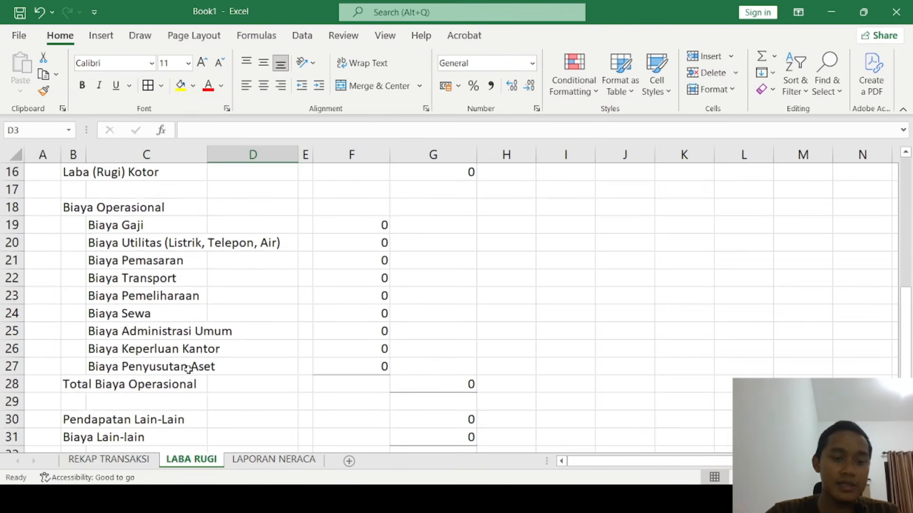
scroll(176, 324, up, 1)
click(144, 295)
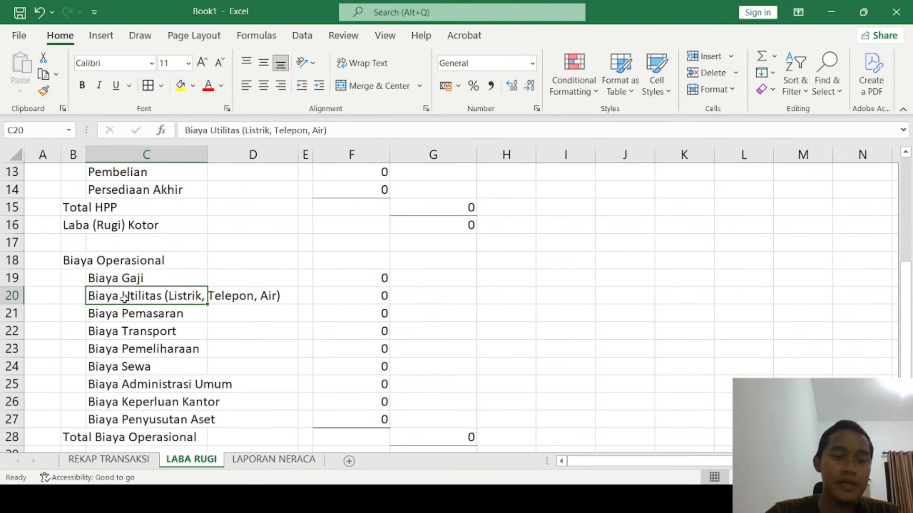
double_click(124, 297)
drag(165, 295, 323, 293)
key(ctrl+c)
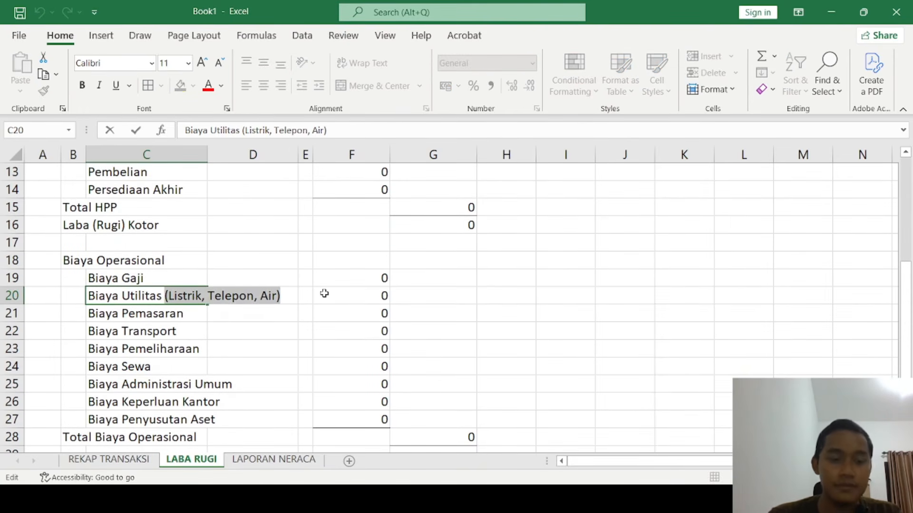
key(BackSpace)
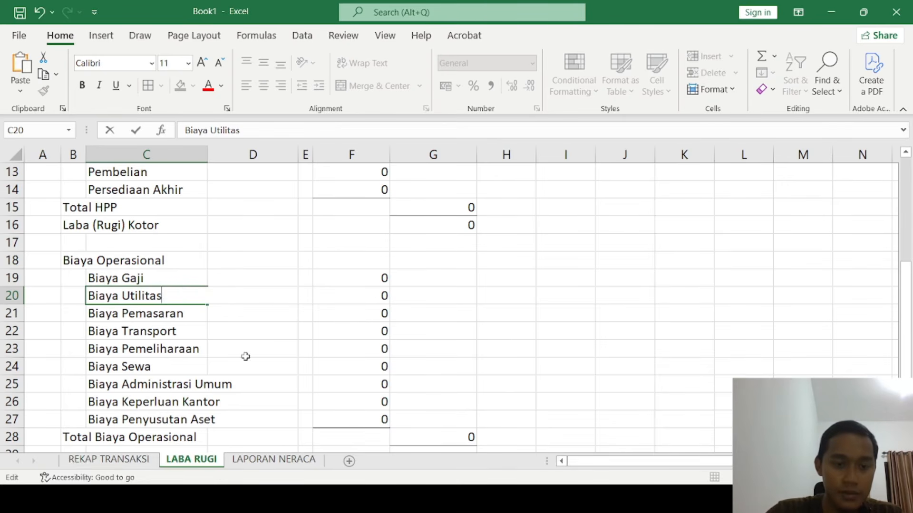
click(246, 294)
key(ctrl+v)
click(258, 244)
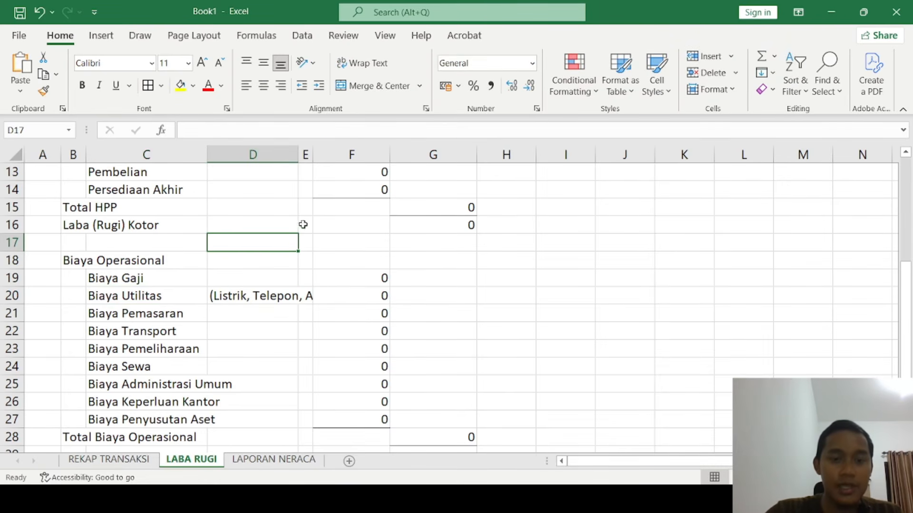
- Widen column D of the LABA RUGI sheet so the text in D20 fits
drag(295, 155, 332, 155)
click(243, 210)
scroll(242, 210, up, 4)
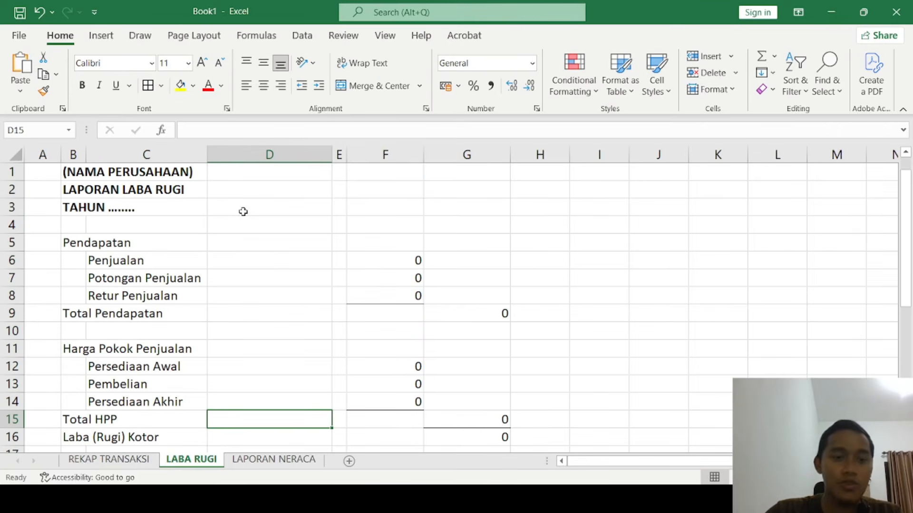
click(235, 260)
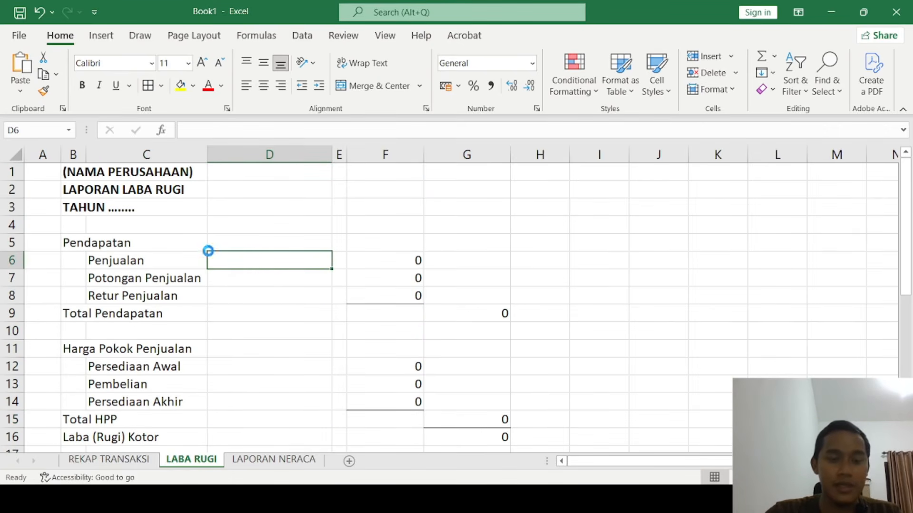
key(ctrl+s)
key(Escape)
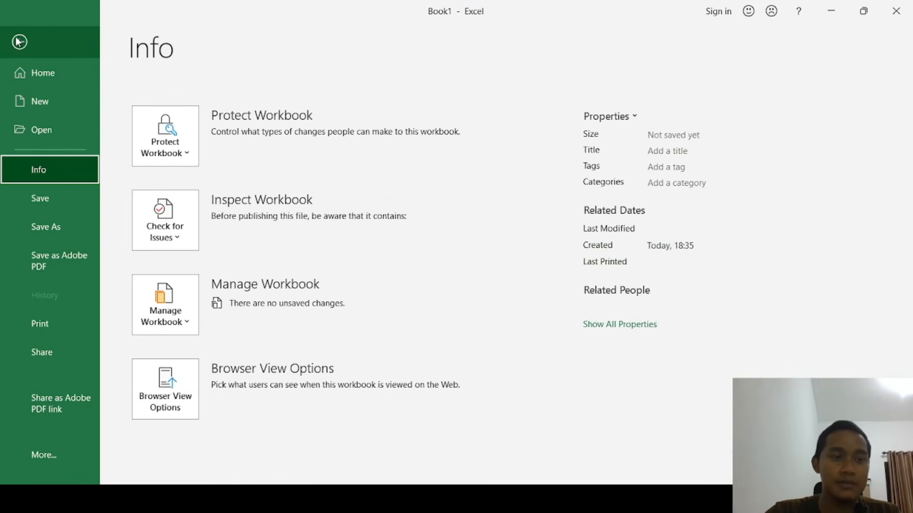
key(Escape)
- Examine the Penjualan line under Pendapatan and its amount cell F6 on the LABA RUGI sheet
click(387, 261)
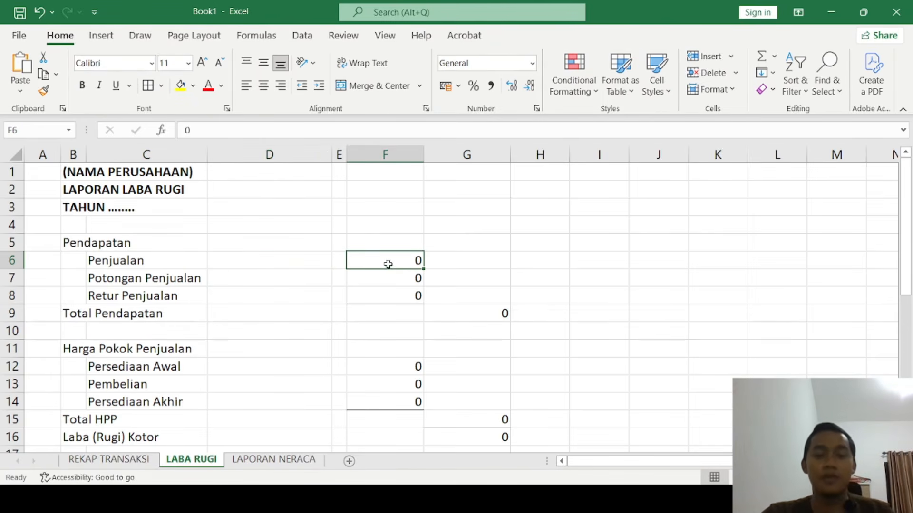
click(137, 273)
key(Up)
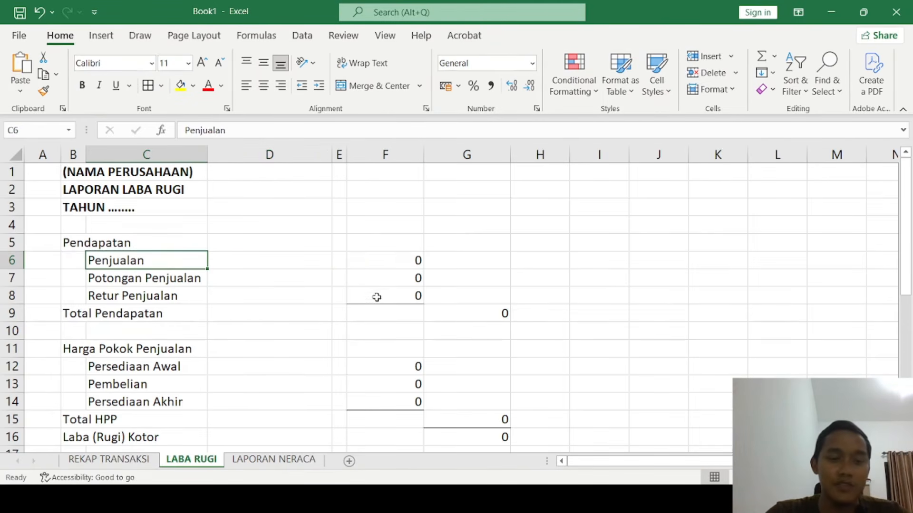
click(404, 261)
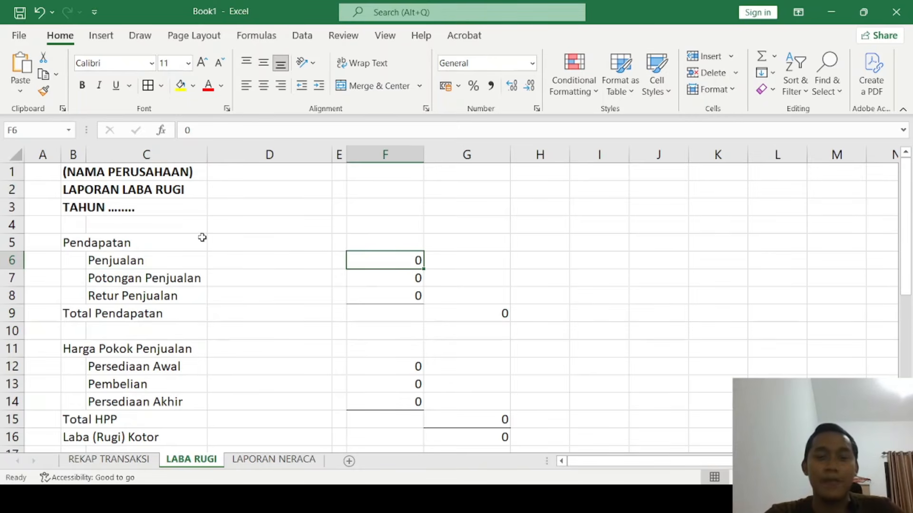
click(163, 256)
click(338, 278)
click(380, 259)
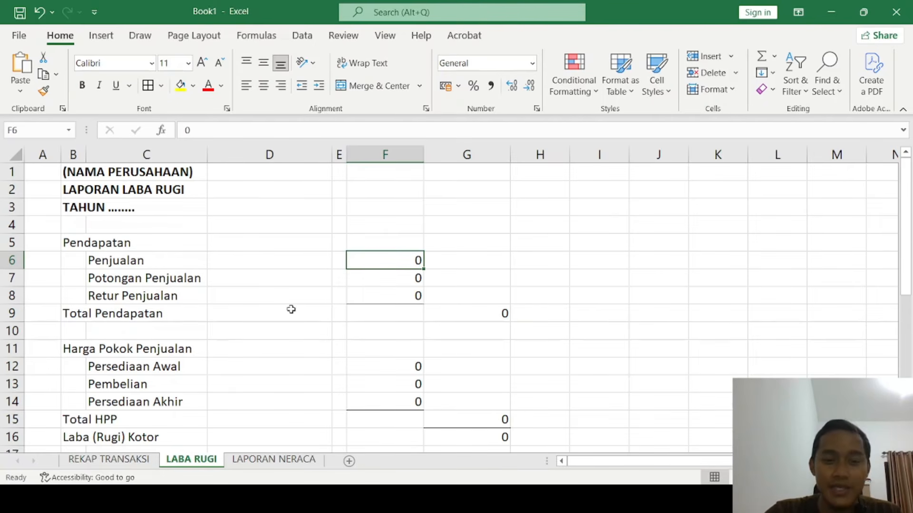
- Review the Tanggal, Keterangan and Uraian entries on the REKAP TRANSAKSI sheet as source data for the income statement
click(141, 459)
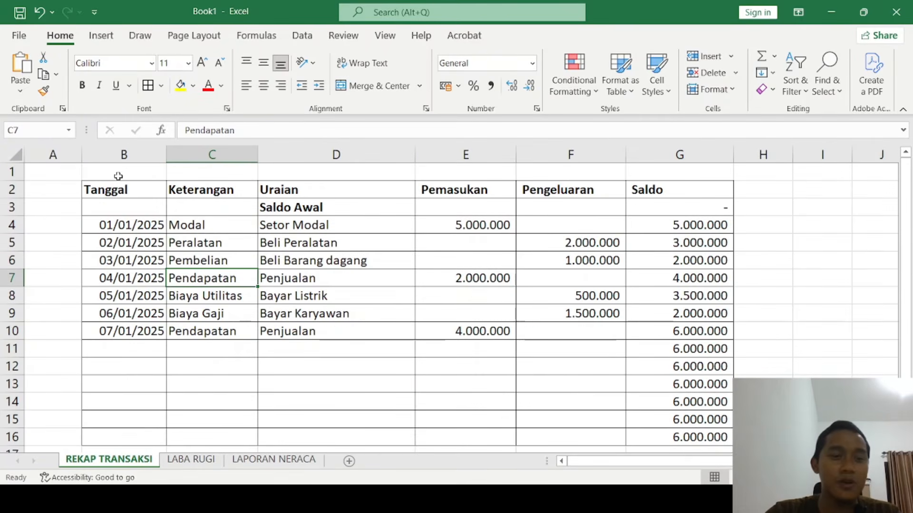
click(123, 154)
click(124, 221)
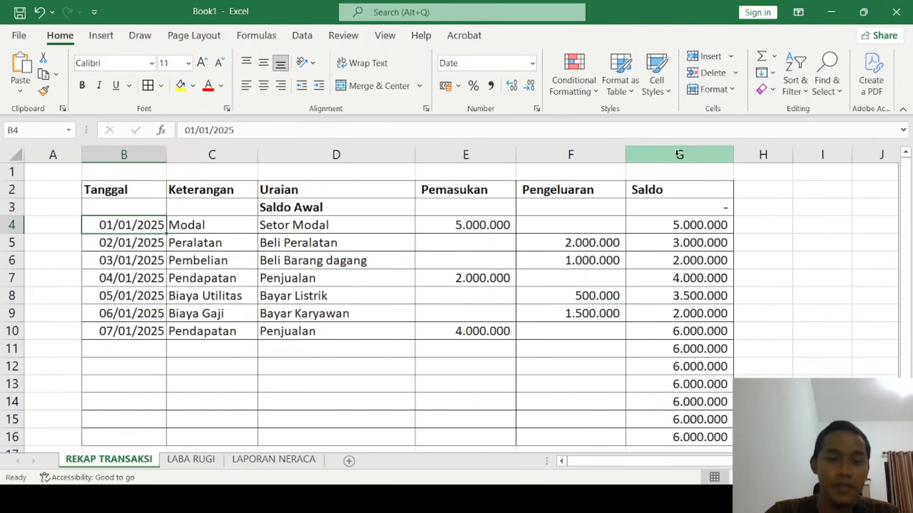
click(80, 317)
click(272, 366)
drag(138, 222, 138, 297)
click(214, 279)
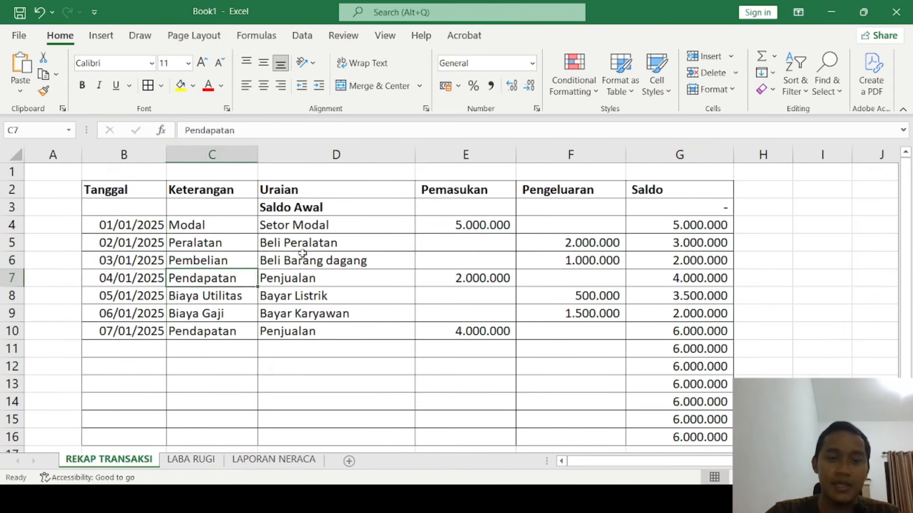
click(302, 250)
- In the Penjualan formula in E6 of LABA RUGI, set the SUMIF criteria range to $C$4:$C$1000 and correct the VLOOKUP sheet name to 'LABA RUGI'
click(195, 459)
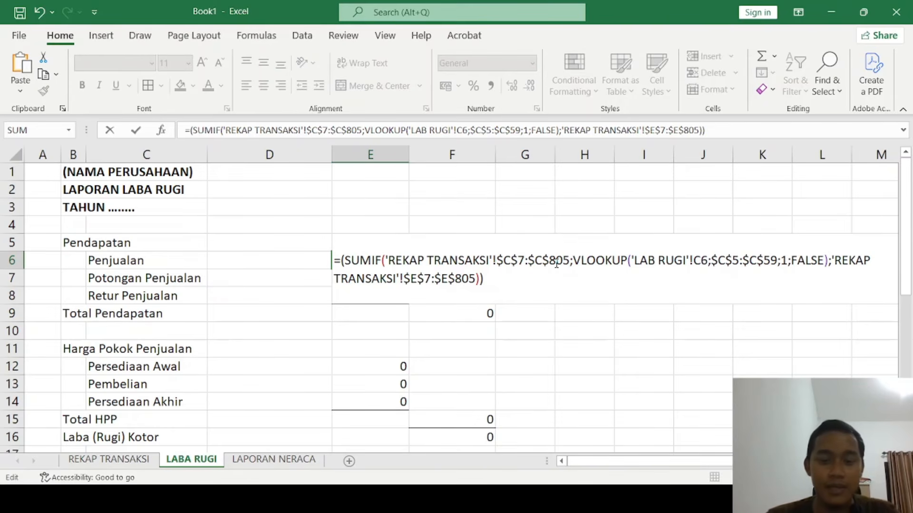
key(BackSpace)
text(4)
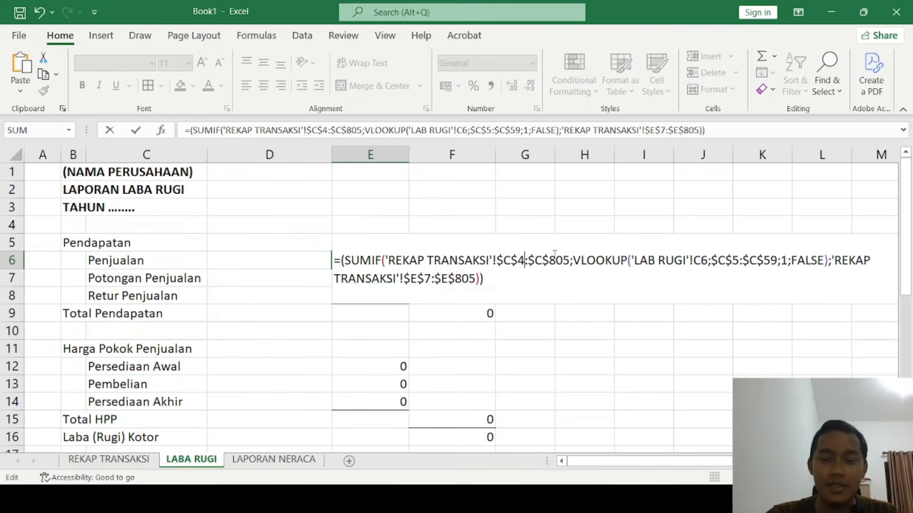
drag(548, 259, 570, 264)
text(1000)
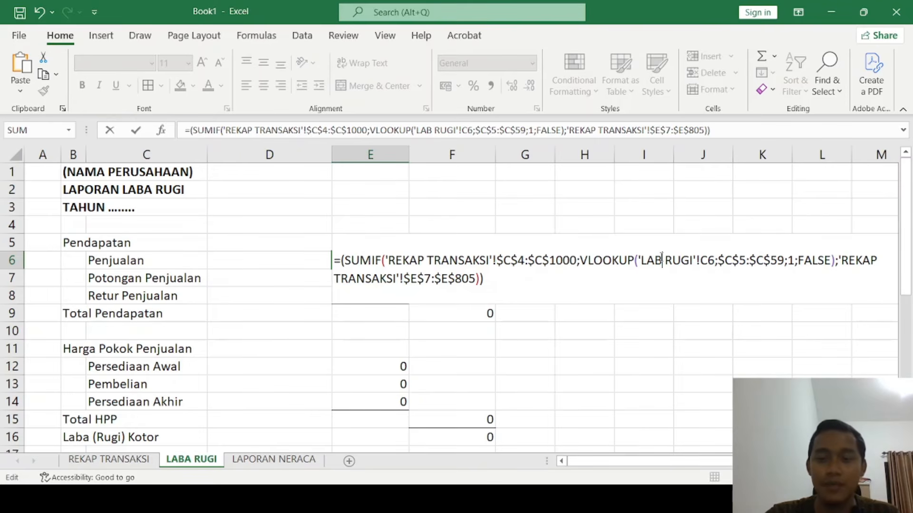
text(A)
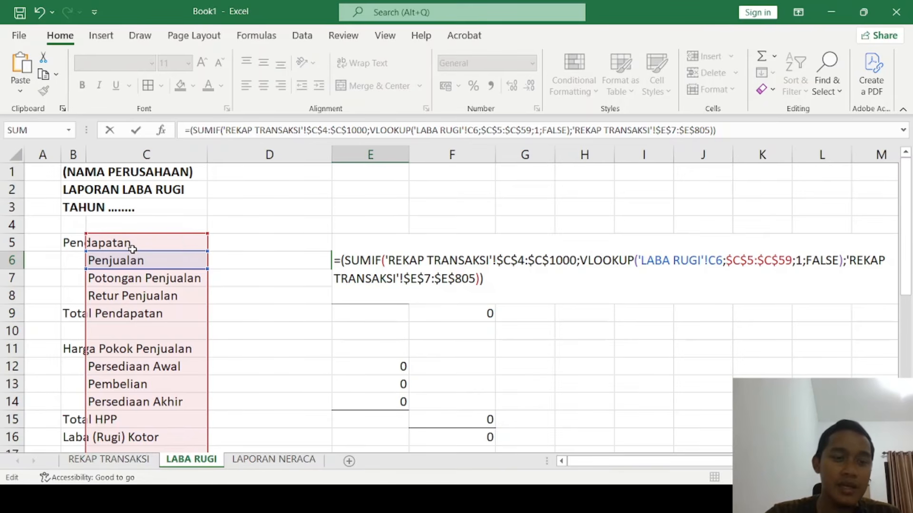
- Shift the VLOOKUP table range in the E6 formula to $C$6:$C$60
drag(196, 235, 187, 253)
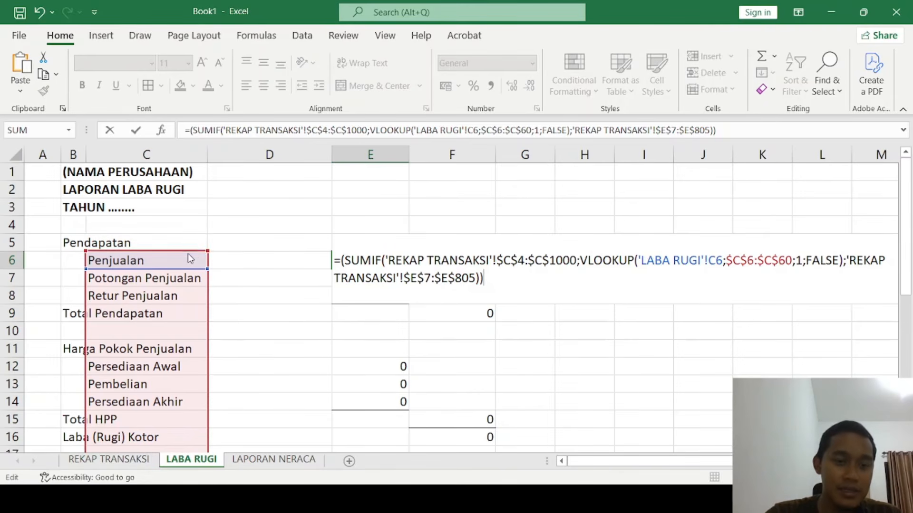
scroll(187, 253, down, 9)
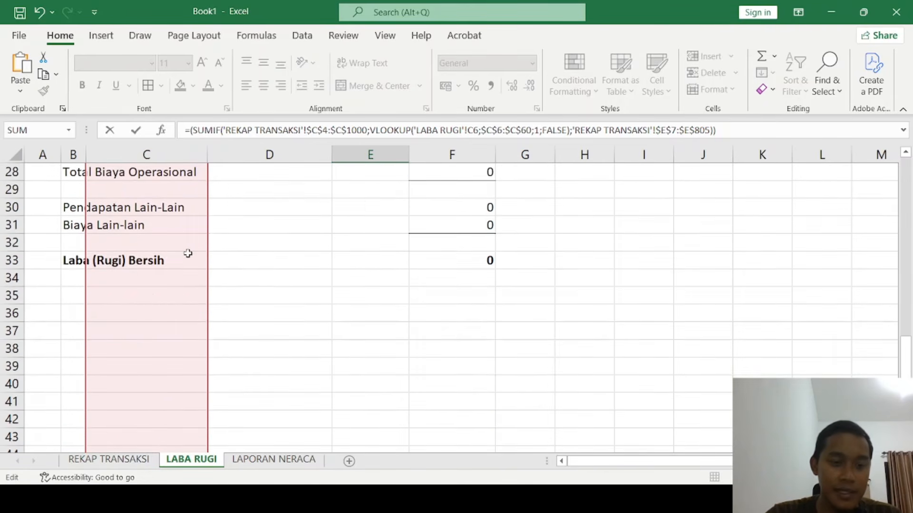
scroll(190, 251, up, 9)
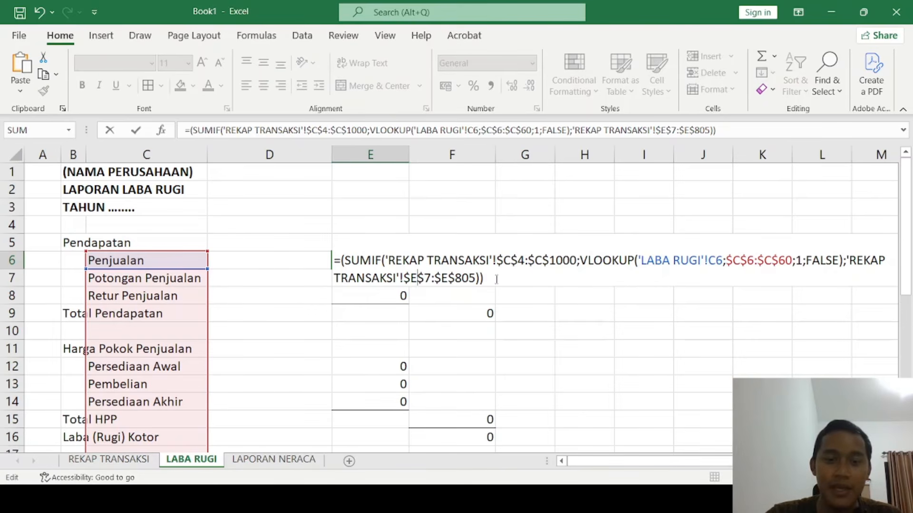
- In the Penjualan formula in E6 of LABA RUGI, set the SUMIF sum range to $E$4:$E$1000
key(BackSpace)
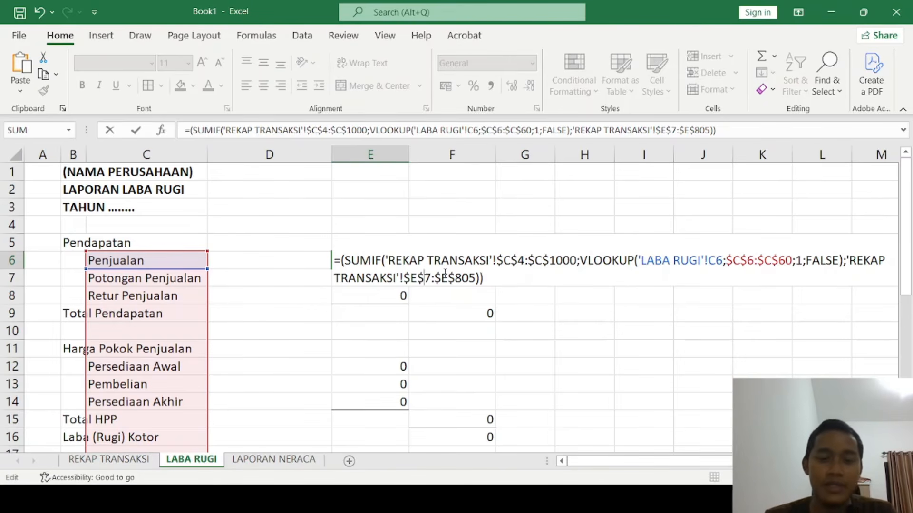
text(4)
click(477, 279)
key(BackSpace)
key(BackSpace)
key(BackSpace)
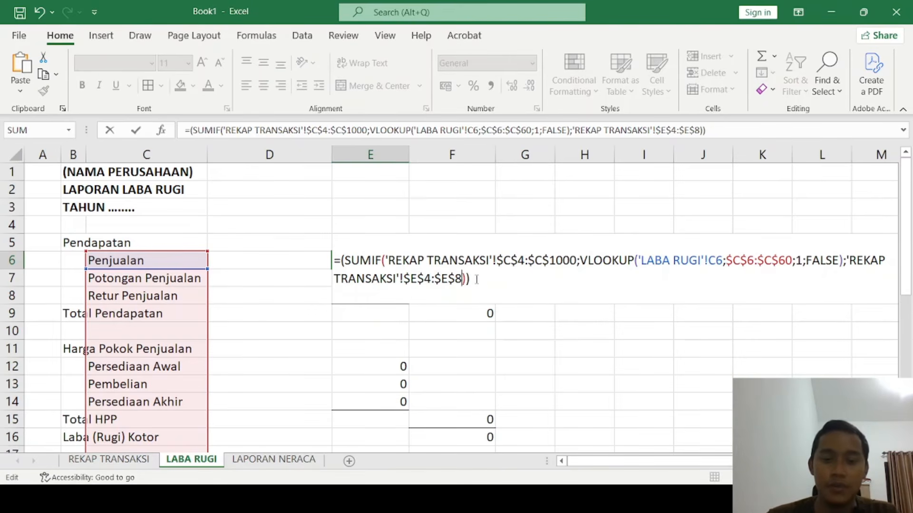
text(1000)
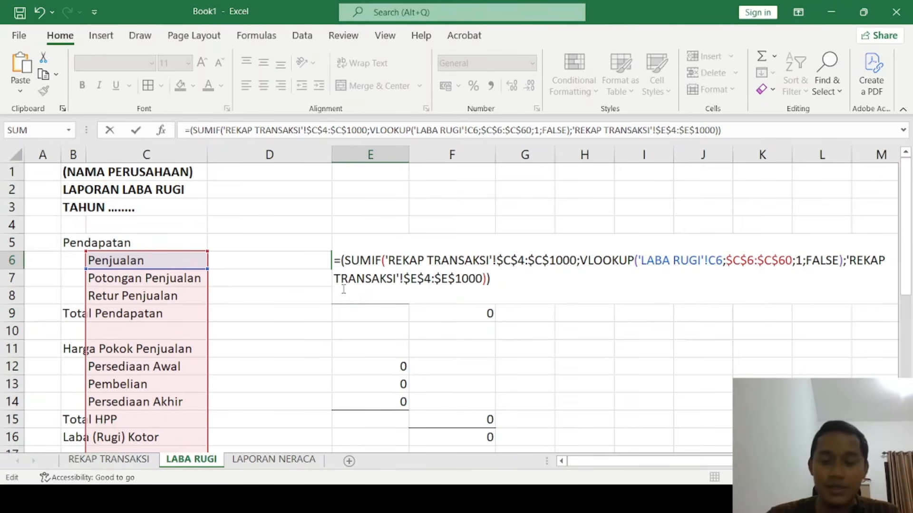
key(Return)
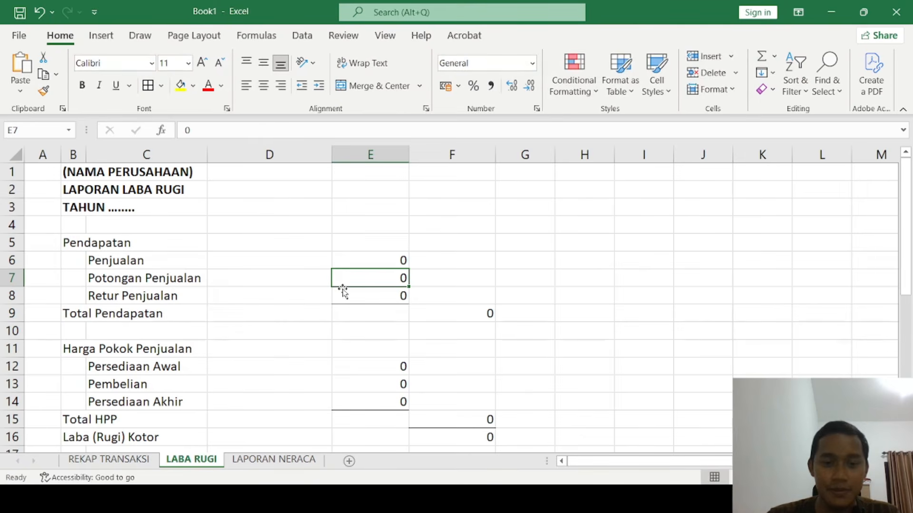
- Compare the Penjualan line and its formula on LABA RUGI with the Keterangan entries on REKAP TRANSAKSI
click(365, 259)
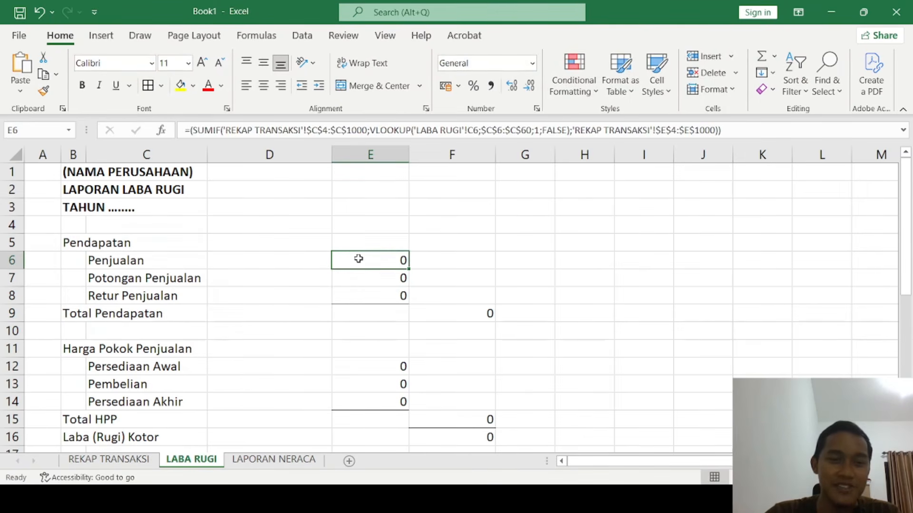
click(129, 460)
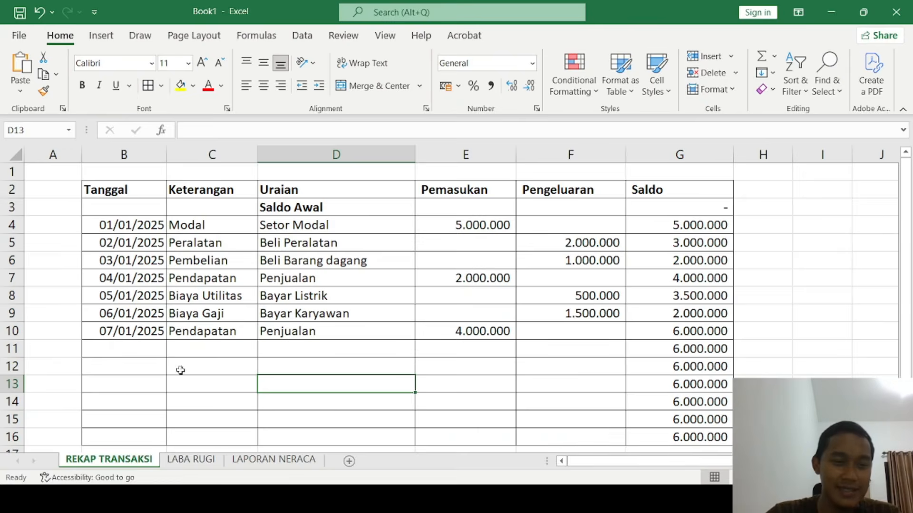
click(209, 243)
click(202, 264)
click(222, 278)
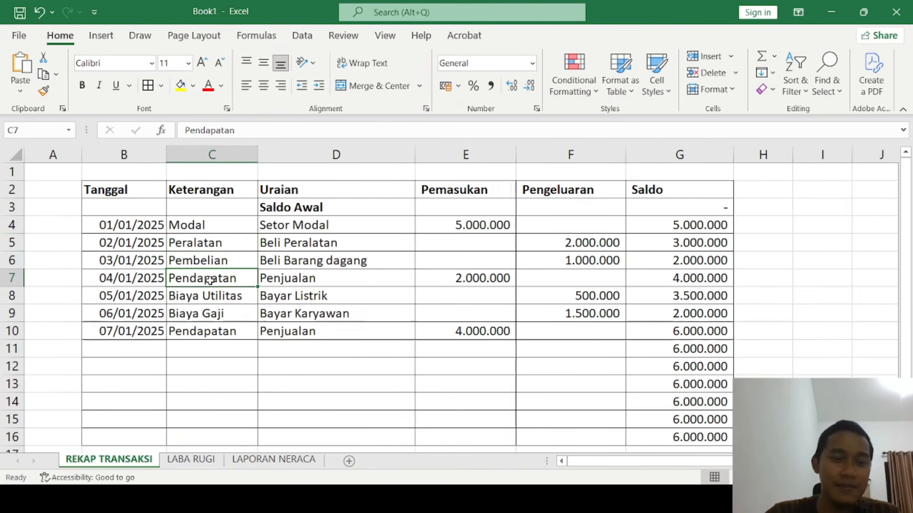
click(197, 459)
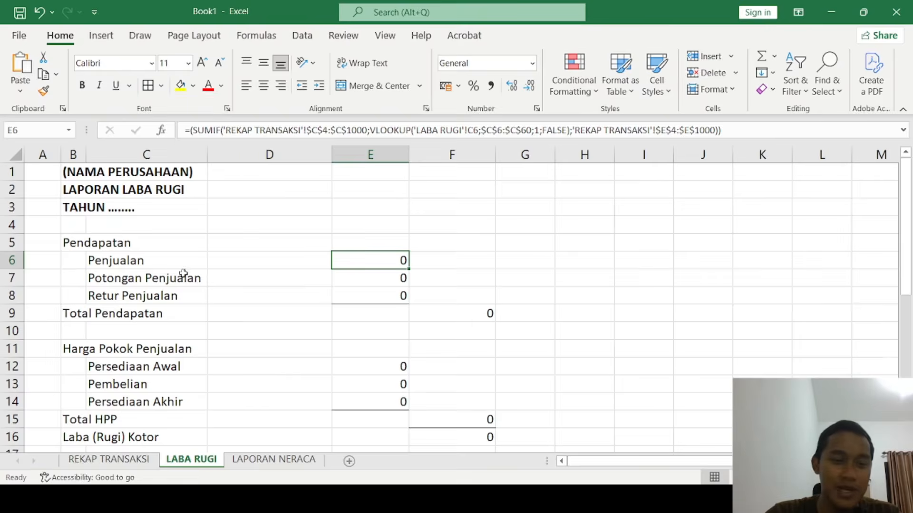
click(157, 265)
click(376, 264)
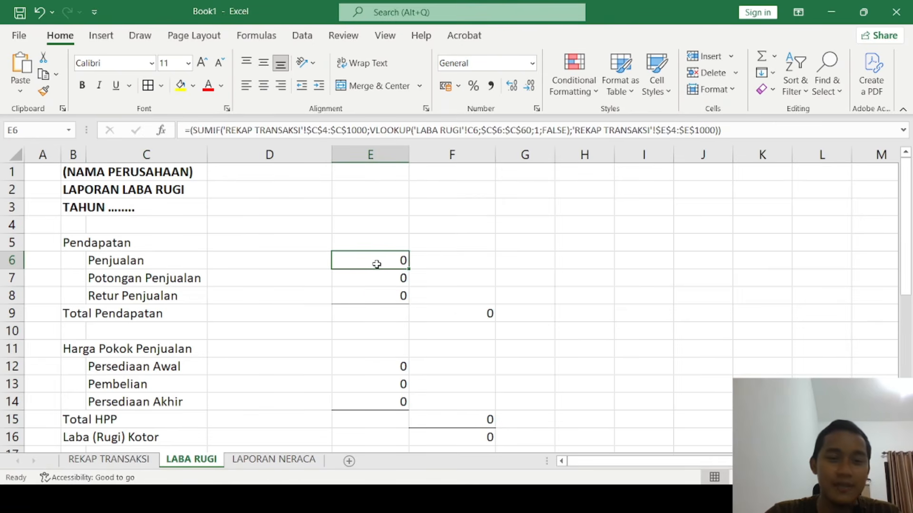
click(117, 262)
- On REKAP TRANSAKSI, change the Keterangan of the 04/01/2025 transaction in C7 to Penjualan
click(119, 460)
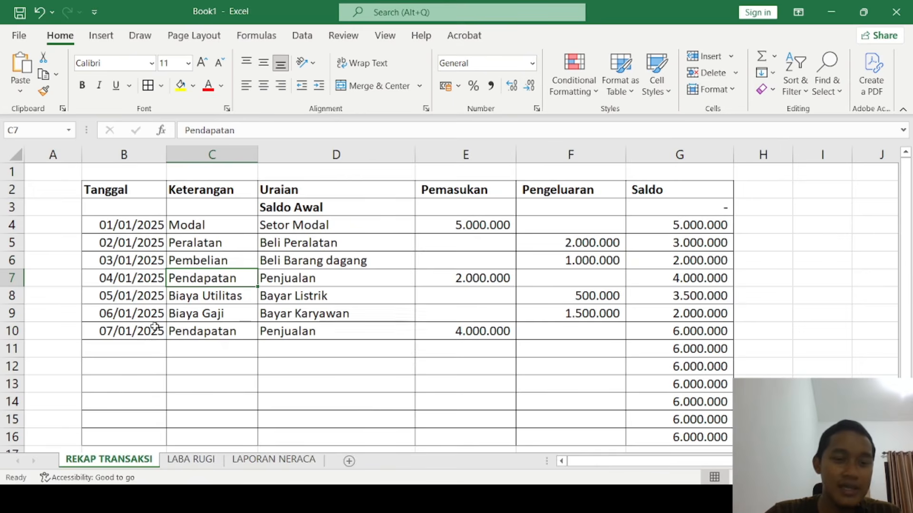
click(202, 279)
text(Pen)
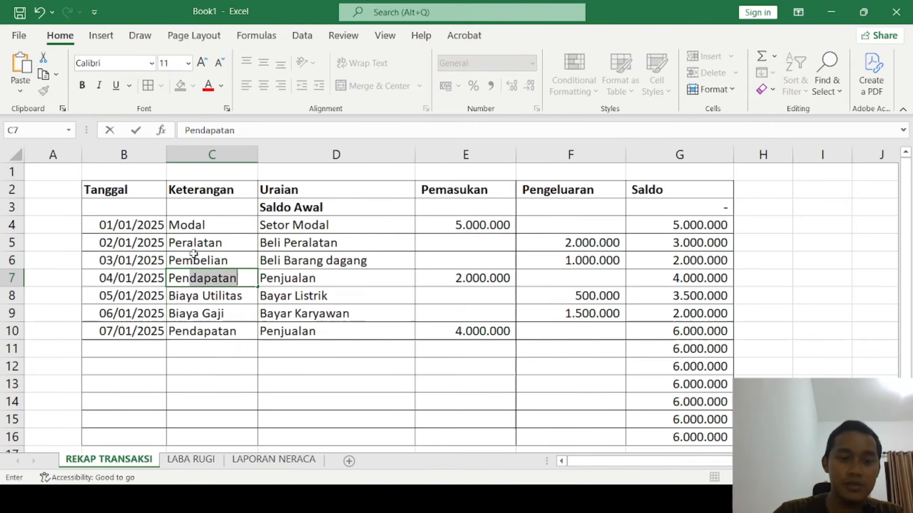
text(jualan)
key(Return)
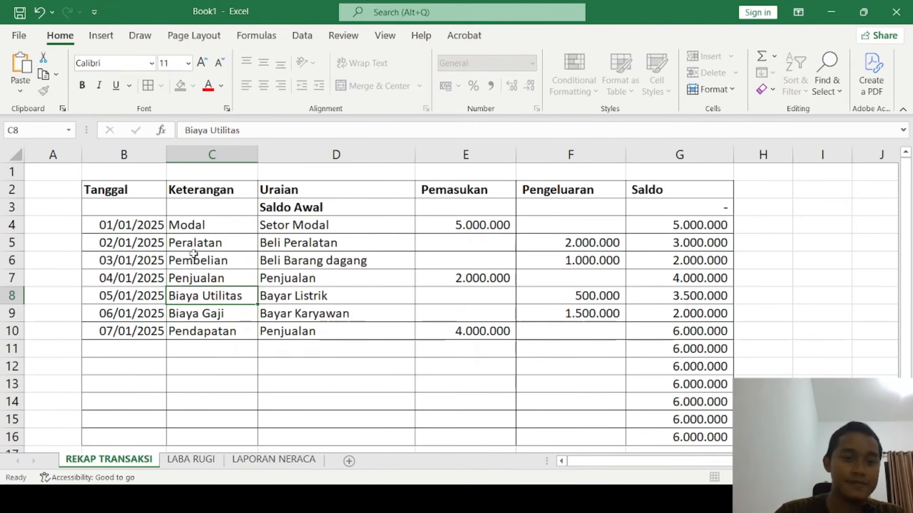
- Copy the Penjualan category from C7 to the Keterangan cell of the 07/01/2025 transaction in C10
click(208, 279)
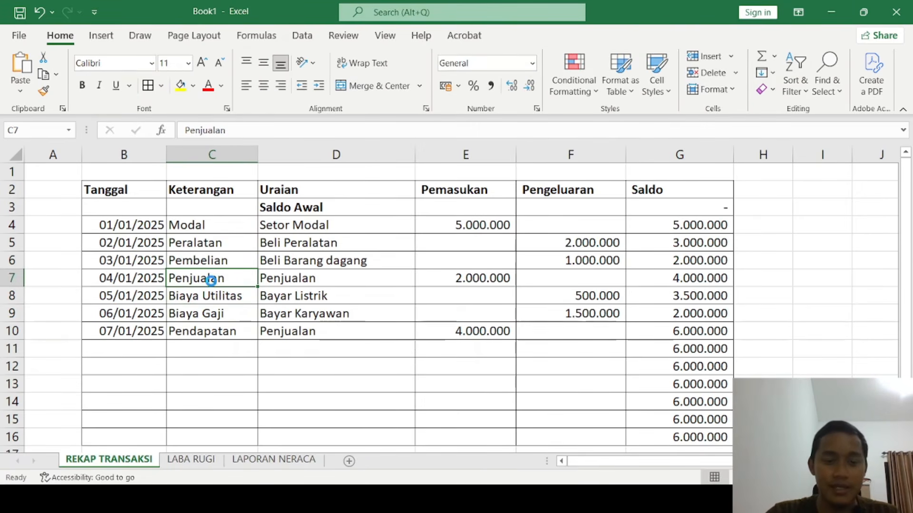
key(ctrl+c)
click(203, 332)
key(ctrl+v)
click(281, 263)
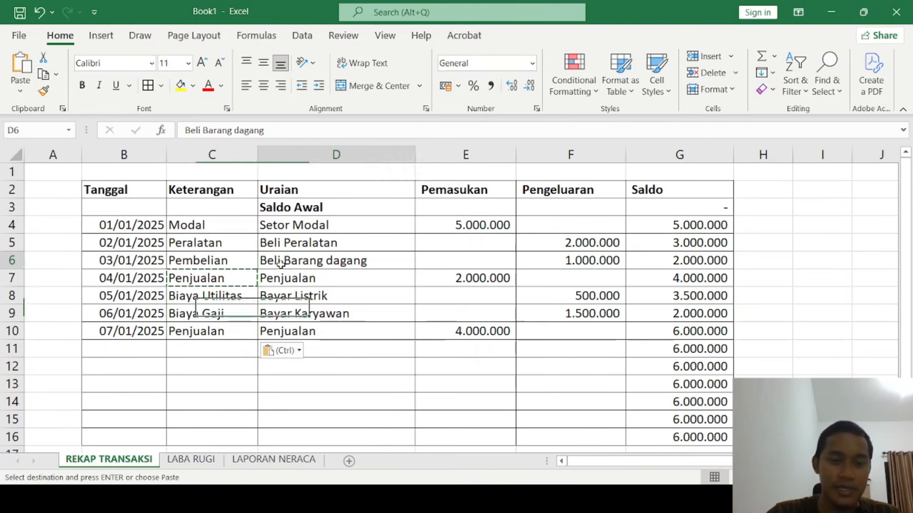
click(235, 264)
- Apply the comma number style without decimals to columns E and F on the LABA RUGI sheet
click(201, 450)
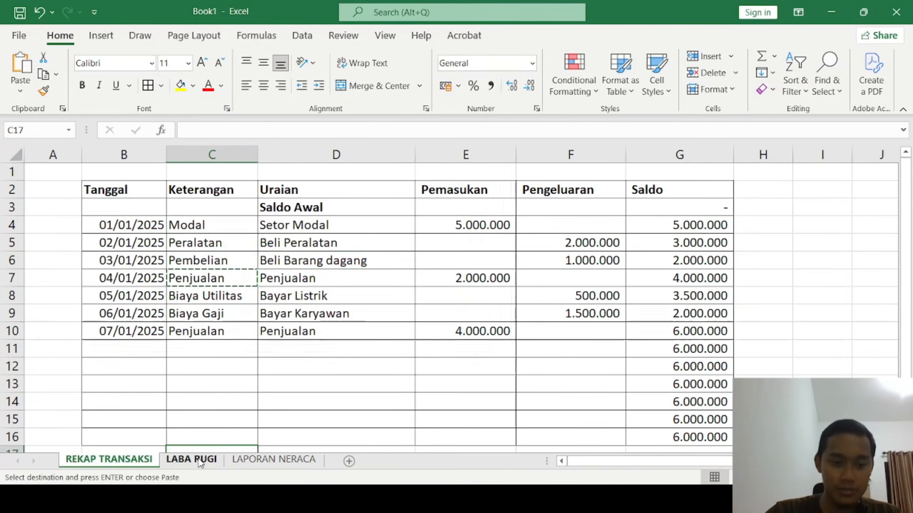
click(192, 459)
click(327, 261)
click(375, 261)
drag(371, 155, 487, 156)
click(491, 85)
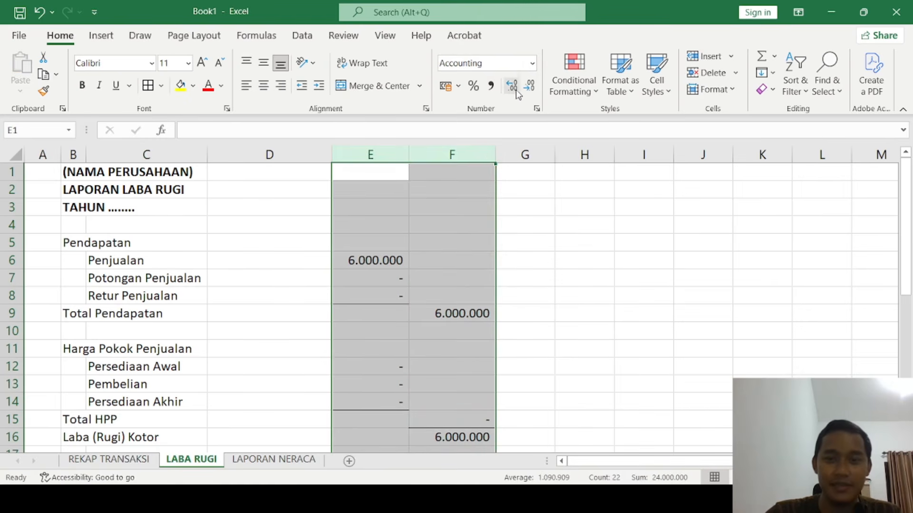
click(581, 289)
click(442, 291)
click(440, 322)
click(370, 313)
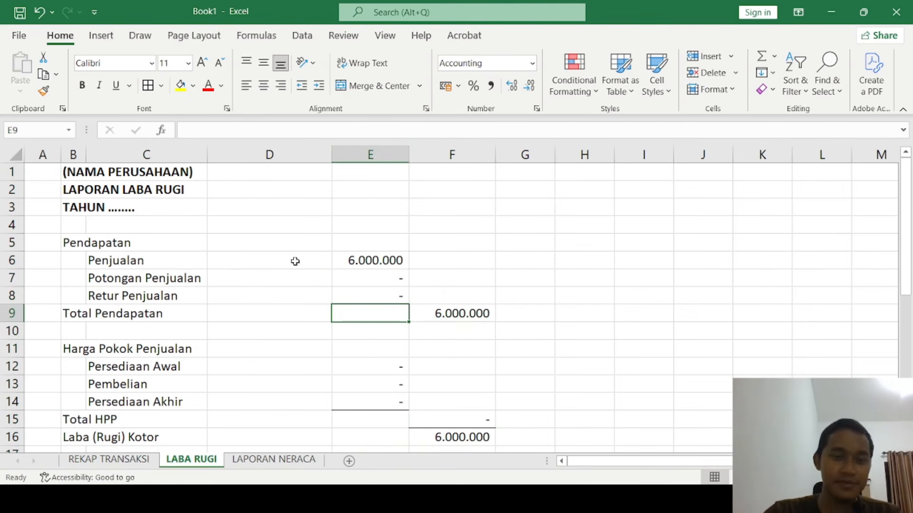
- Check the Penjualan amount in E6 of LABA RUGI against the Pemasukan amounts in E7 and E10 of REKAP TRANSAKSI
click(350, 255)
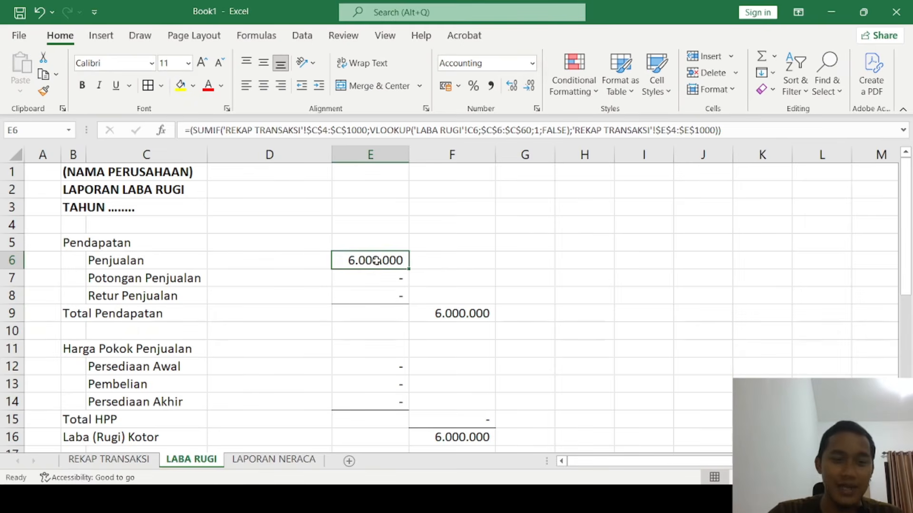
click(119, 460)
click(486, 272)
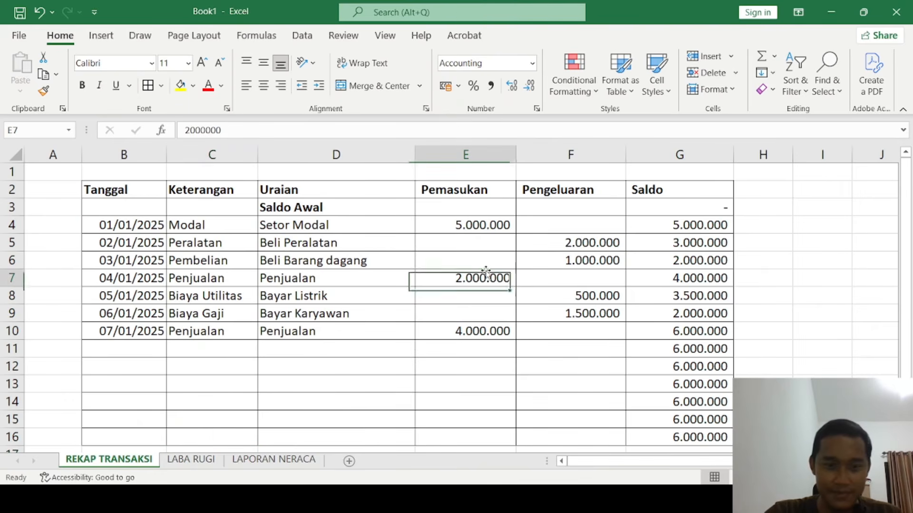
ctrl+click(469, 331)
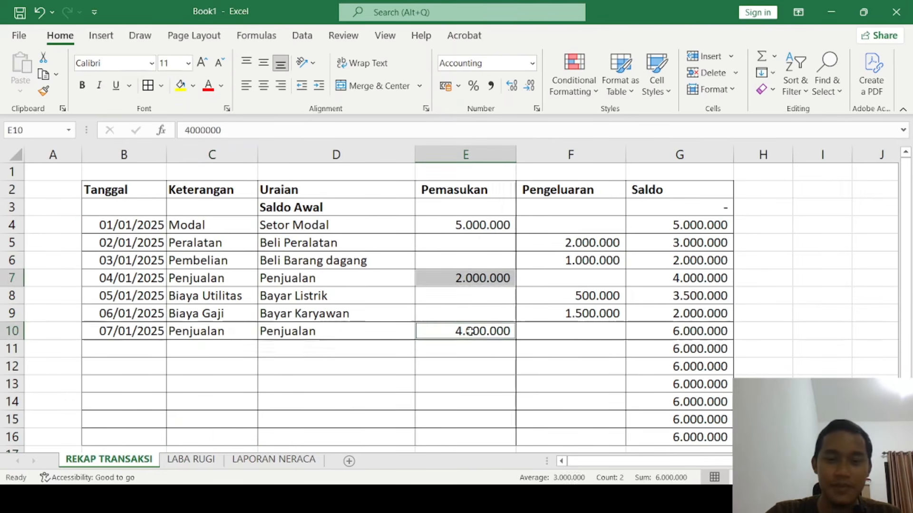
click(457, 350)
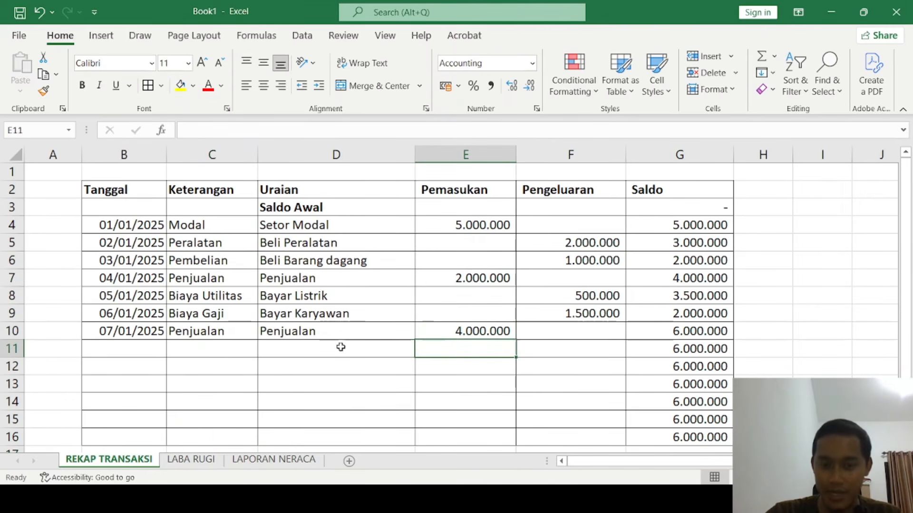
click(463, 292)
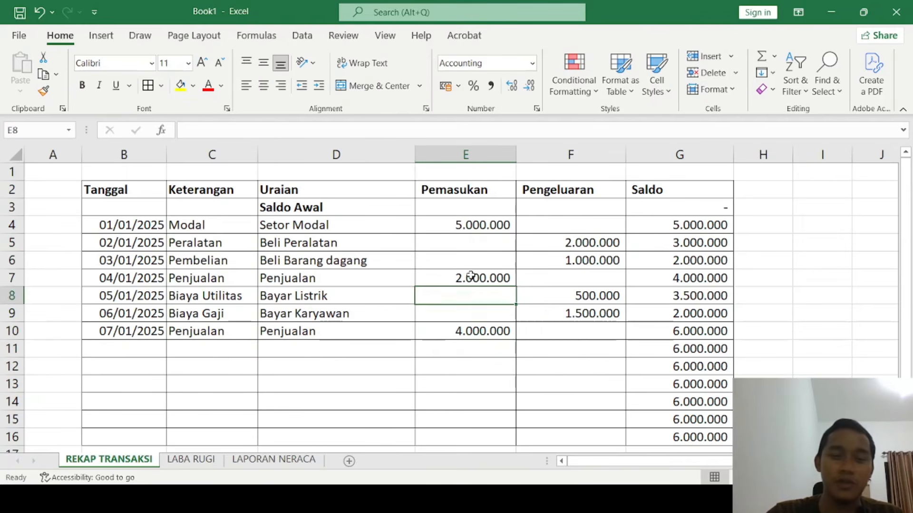
click(471, 278)
click(471, 330)
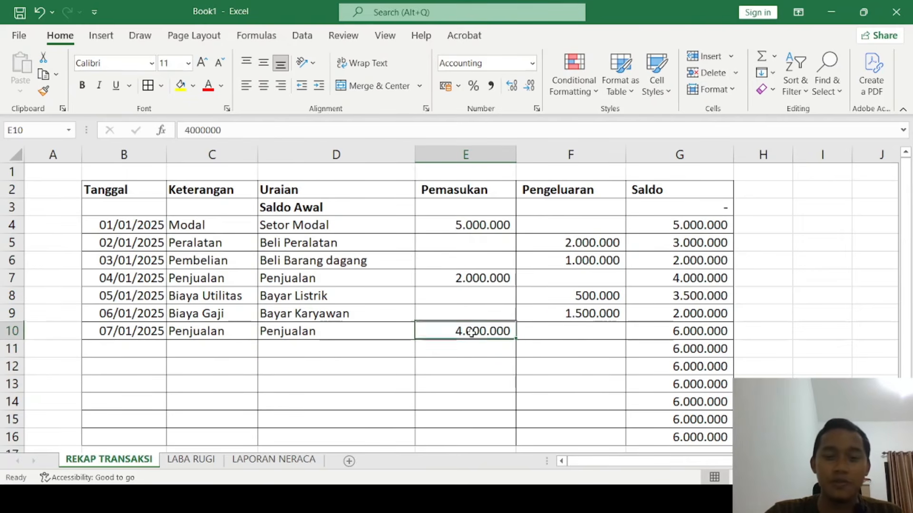
click(481, 279)
ctrl+click(467, 328)
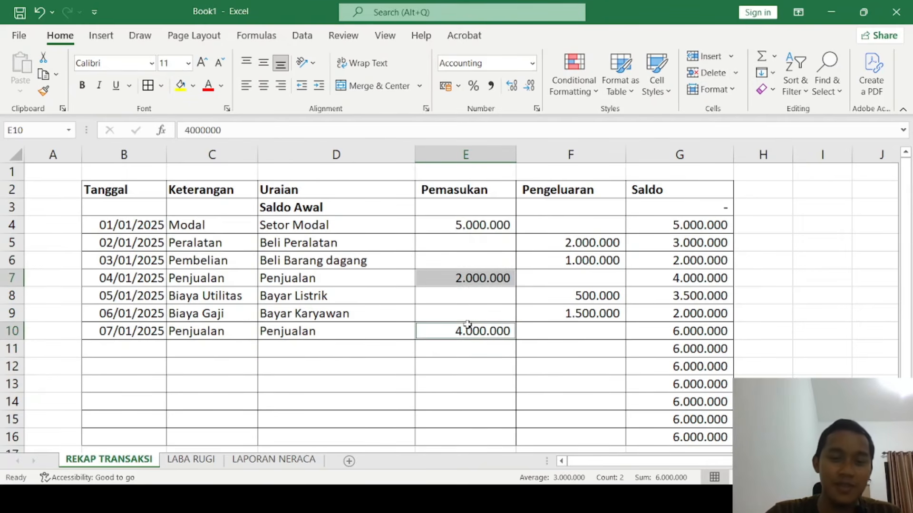
scroll(456, 362, down, 3)
scroll(457, 363, up, 2)
click(456, 363)
scroll(457, 363, up, 1)
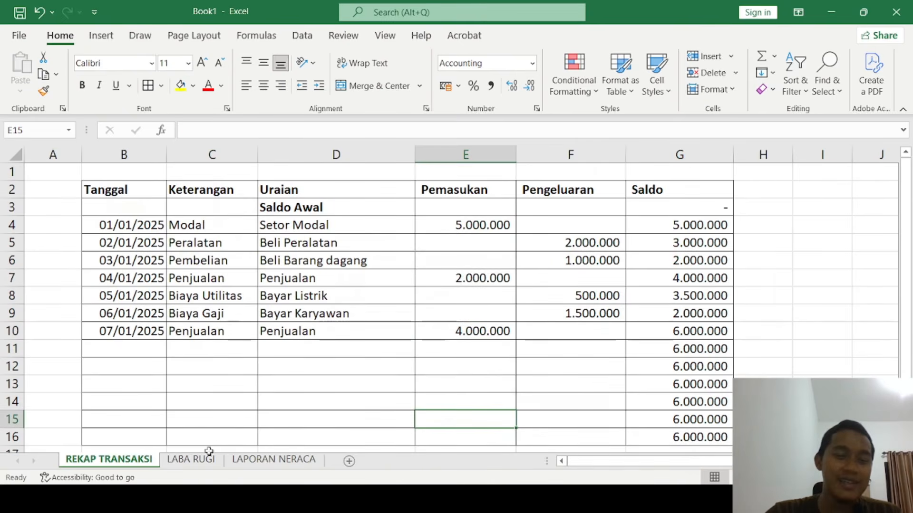
- Examine the Potongan Penjualan line on LABA RUGI and the transaction columns on REKAP TRANSAKSI that would feed it
click(175, 460)
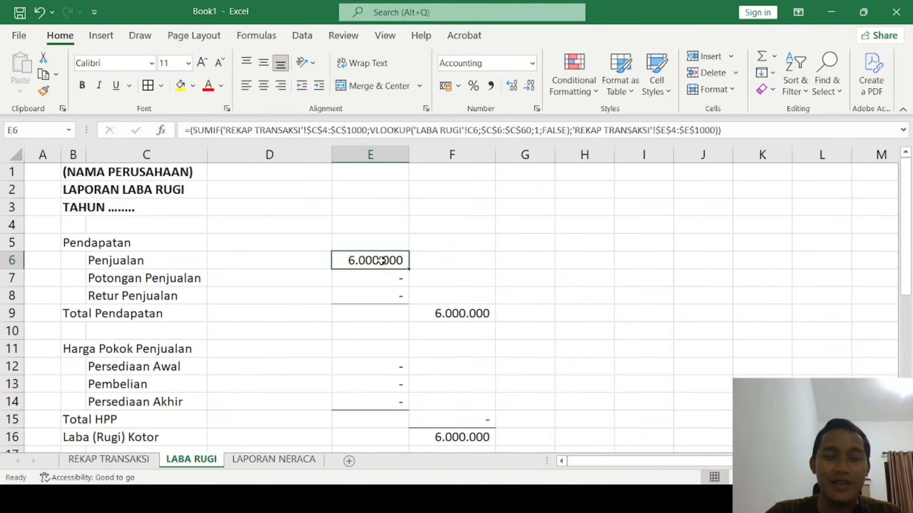
click(382, 277)
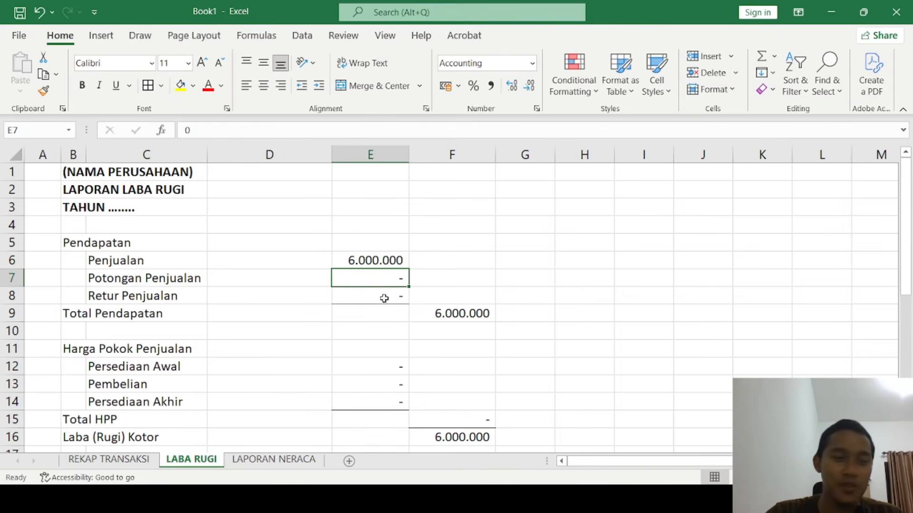
click(178, 275)
click(242, 278)
click(357, 275)
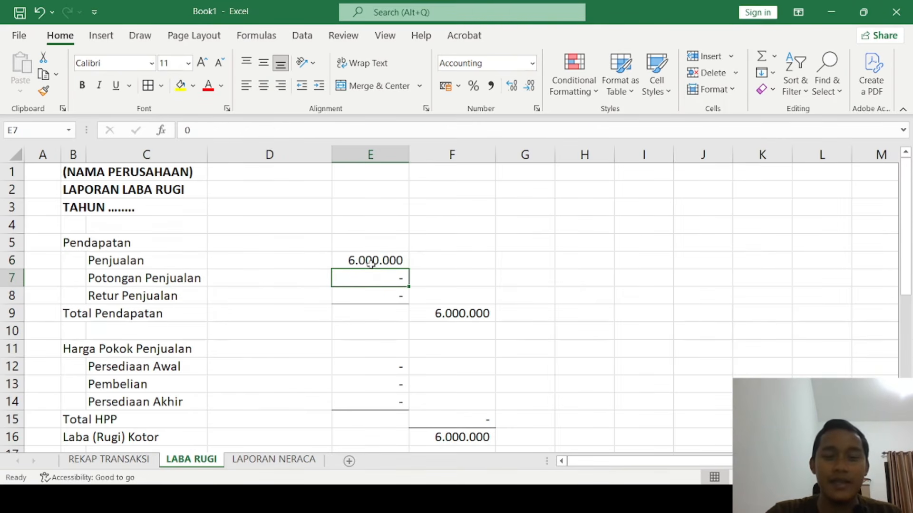
click(173, 279)
click(296, 282)
click(354, 281)
click(109, 459)
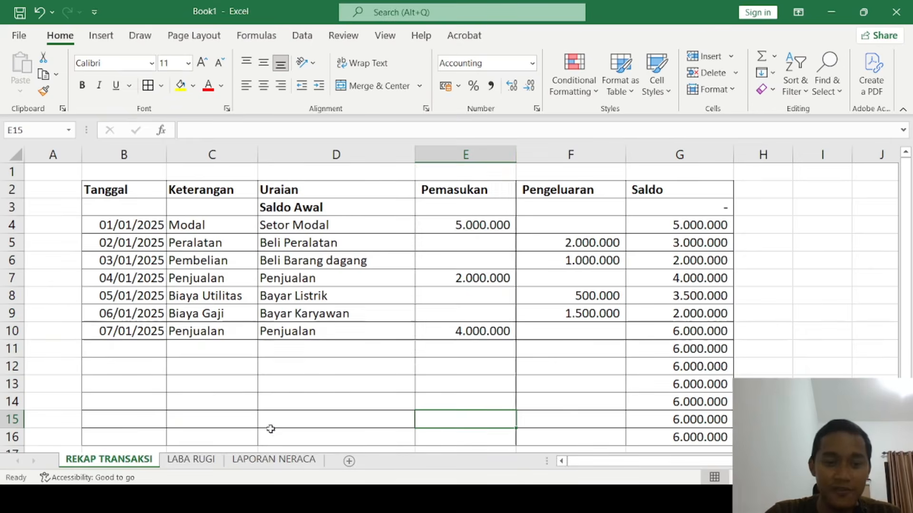
click(192, 460)
- Copy the Penjualan formula from E6 into E7 for Potongan Penjualan and point its VLOOKUP value to C7
click(388, 260)
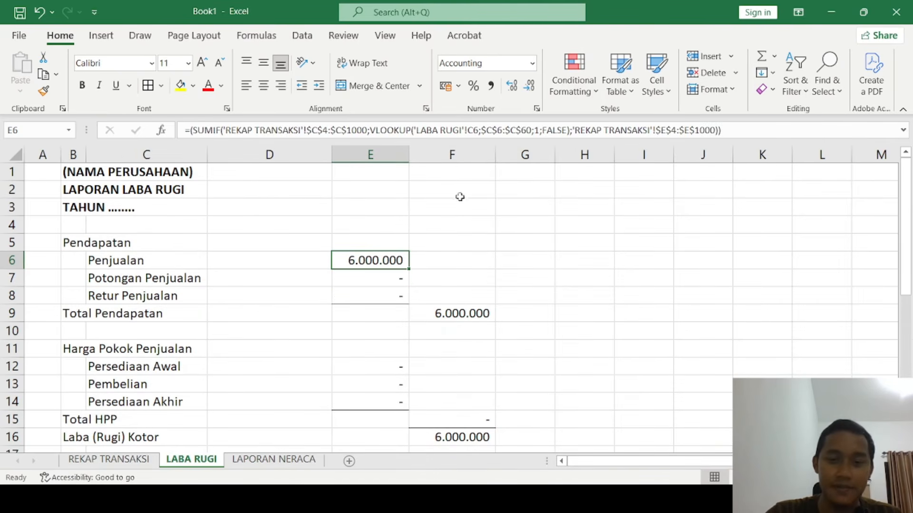
drag(726, 130, 114, 107)
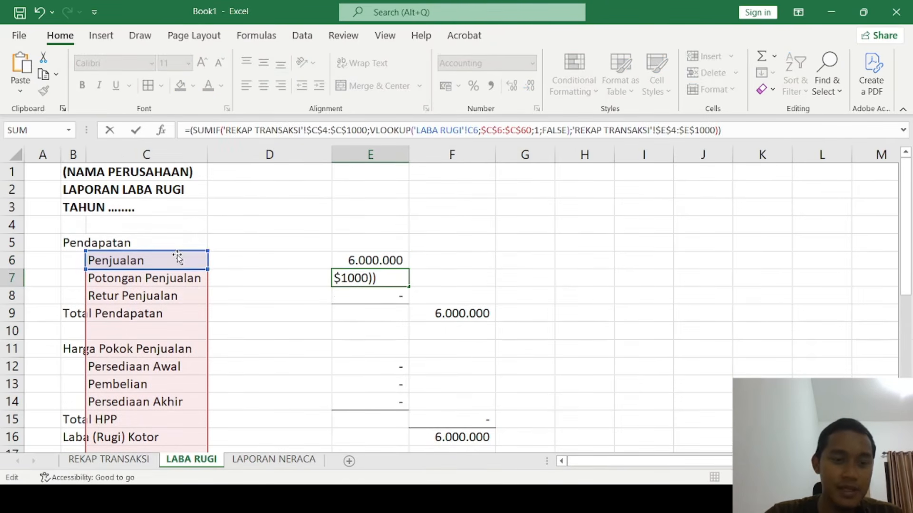
drag(164, 270, 164, 287)
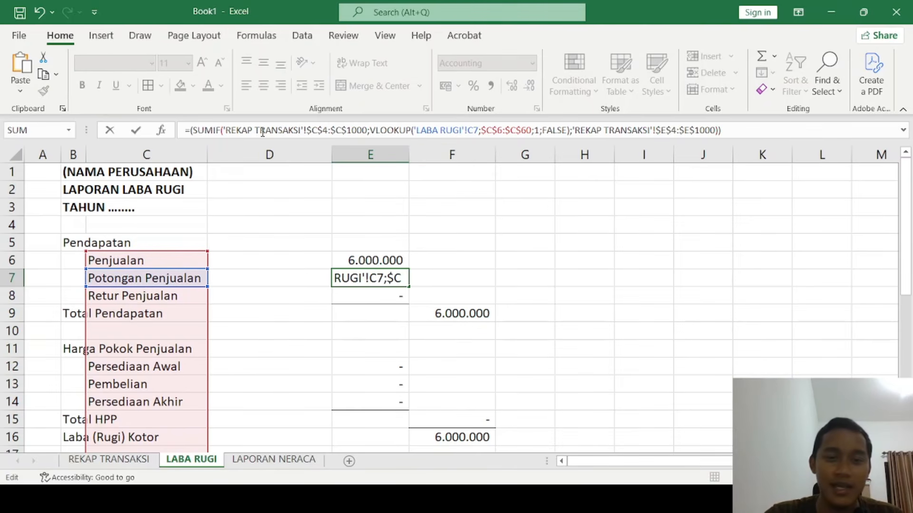
- Change the SUMIF sum range in the Potongan Penjualan formula in E7 to the Pengeluaran column, $F$4:$F$1000
click(663, 130)
key(BackSpace)
text(F)
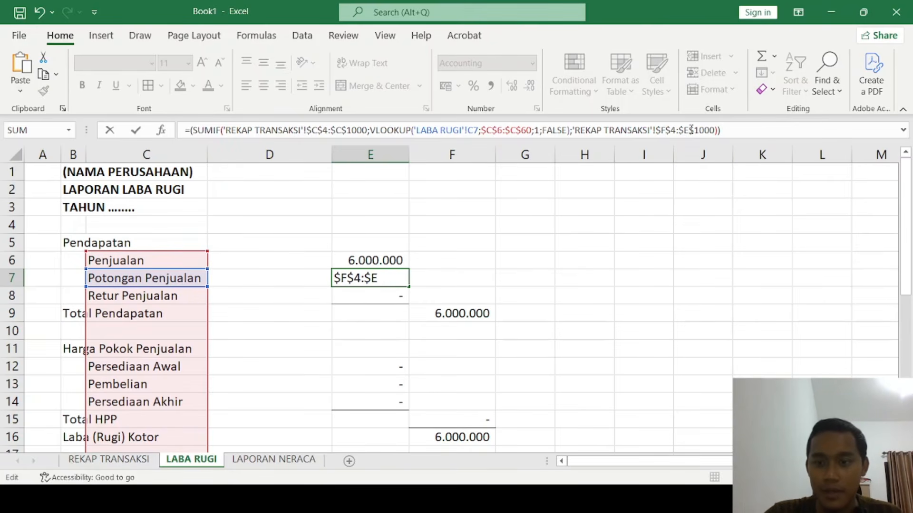
click(689, 130)
key(BackSpace)
text(F)
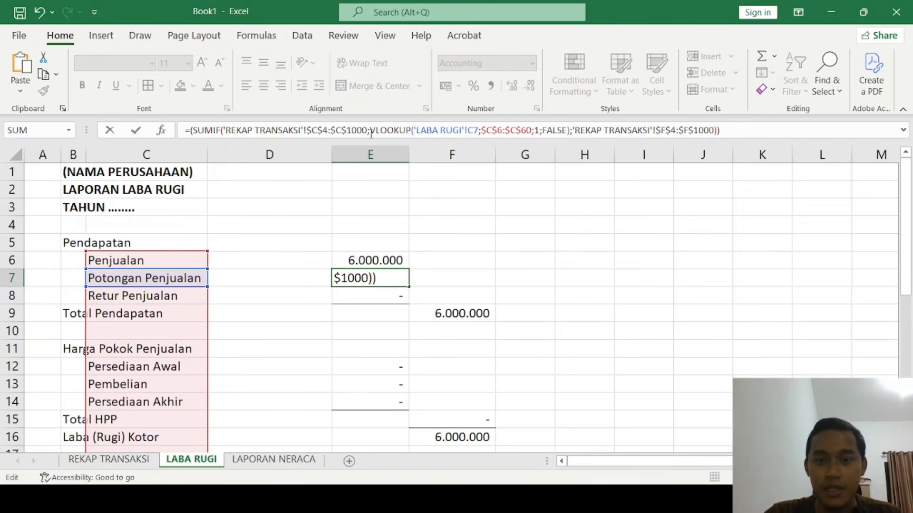
key(Return)
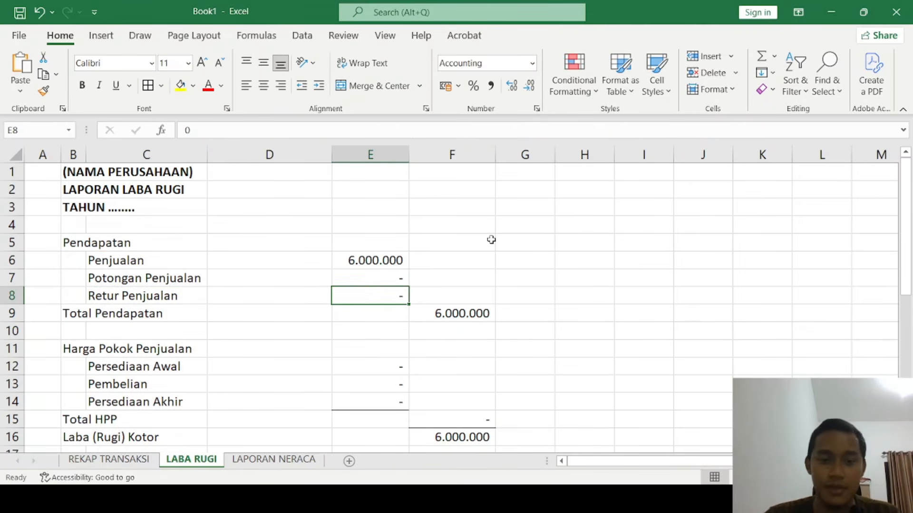
- Copy the Potongan Penjualan formula from E7 into E8 for Retur Penjualan
click(373, 280)
key(ctrl+c)
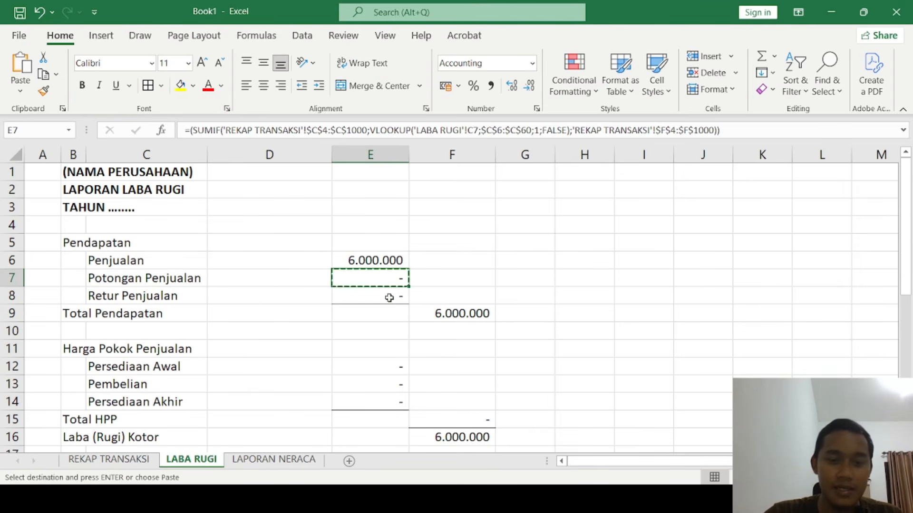
click(386, 293)
key(ctrl+v)
click(525, 260)
click(386, 299)
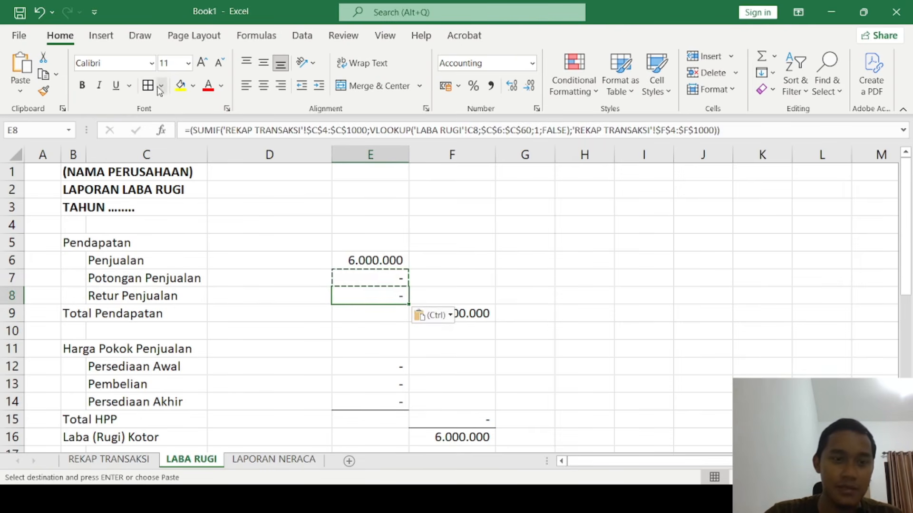
key(Escape)
click(269, 207)
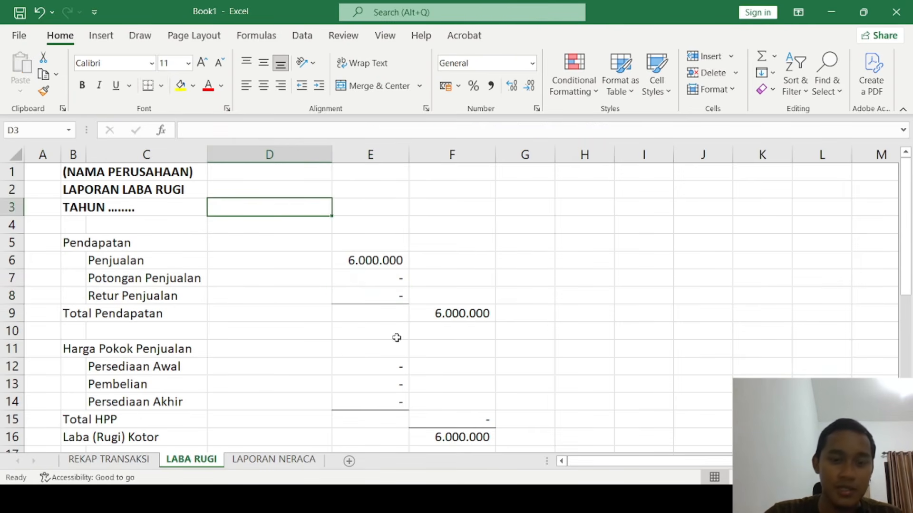
- Examine the Total Pendapatan formula in F9 and the Persediaan Awal cell in E12 on LABA RUGI
click(376, 314)
click(497, 332)
double_click(452, 313)
key(Return)
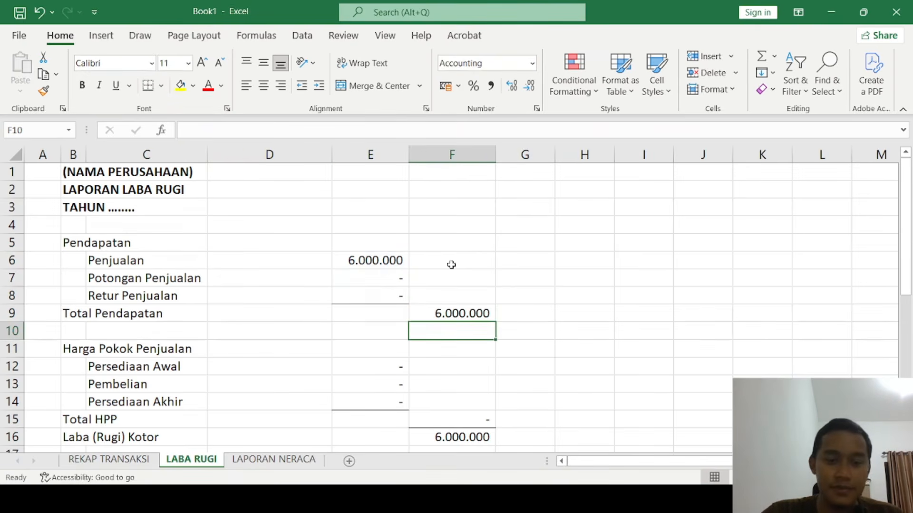
scroll(427, 276, down, 1)
click(279, 297)
click(367, 327)
click(368, 314)
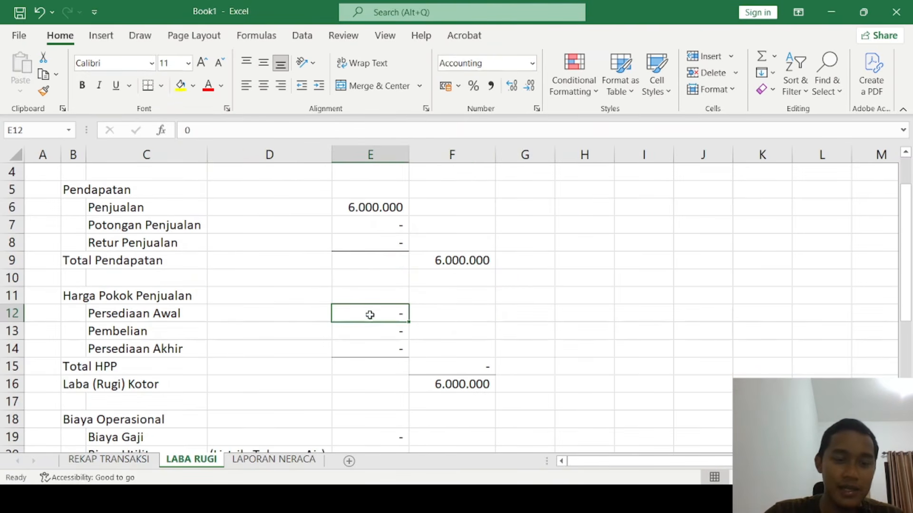
click(285, 300)
click(359, 328)
click(363, 313)
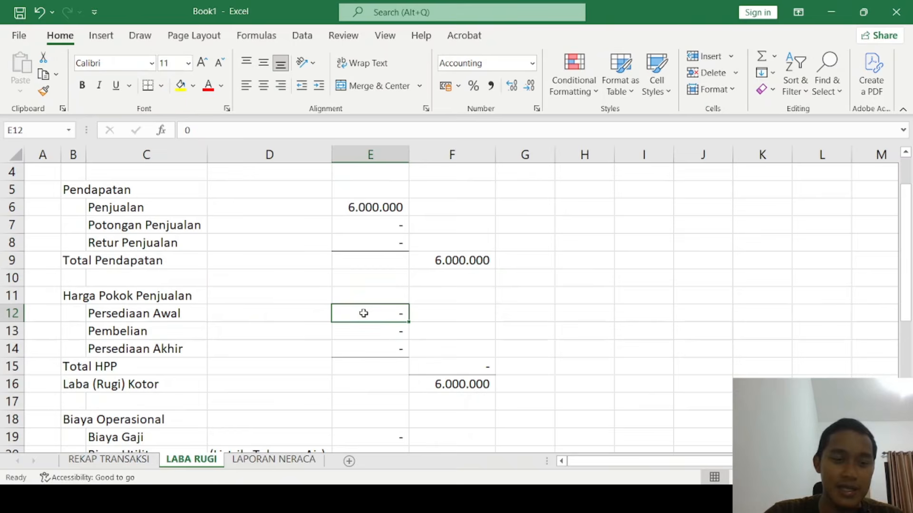
- Copy the Potongan Penjualan formula from E7 into E13 for Pembelian and check its references
click(299, 336)
click(374, 333)
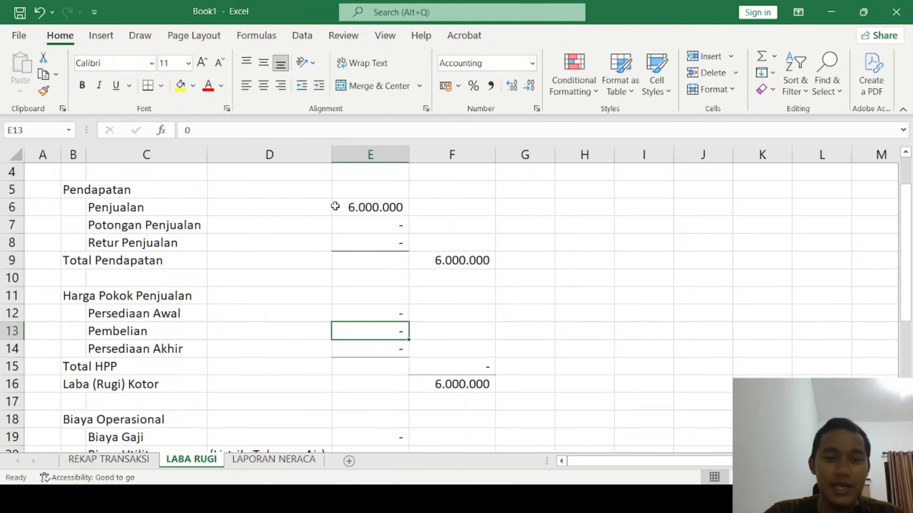
scroll(335, 206, up, 1)
scroll(364, 255, down, 1)
click(376, 226)
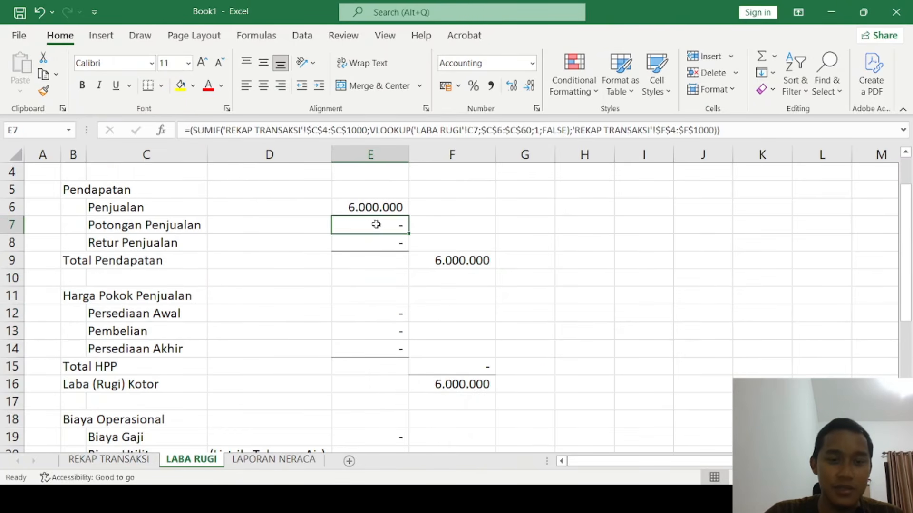
key(ctrl+c)
click(356, 328)
key(ctrl+v)
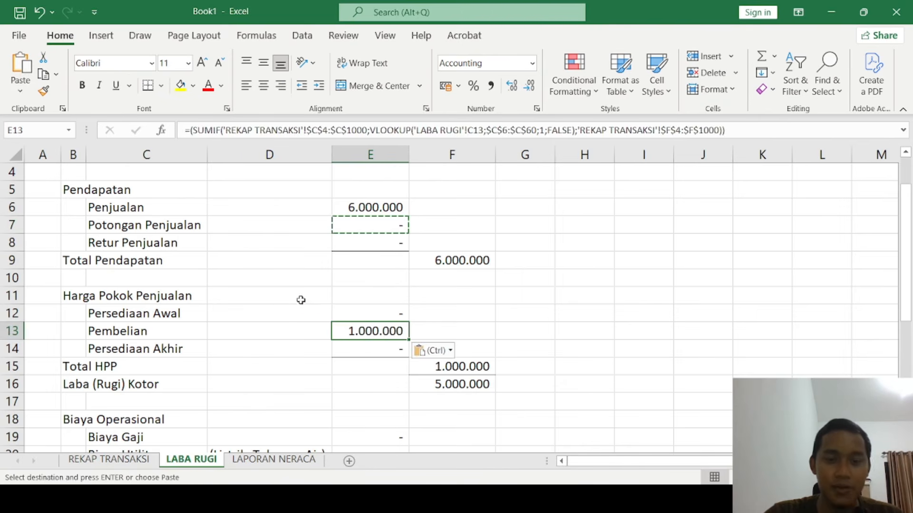
click(285, 301)
click(351, 326)
double_click(346, 329)
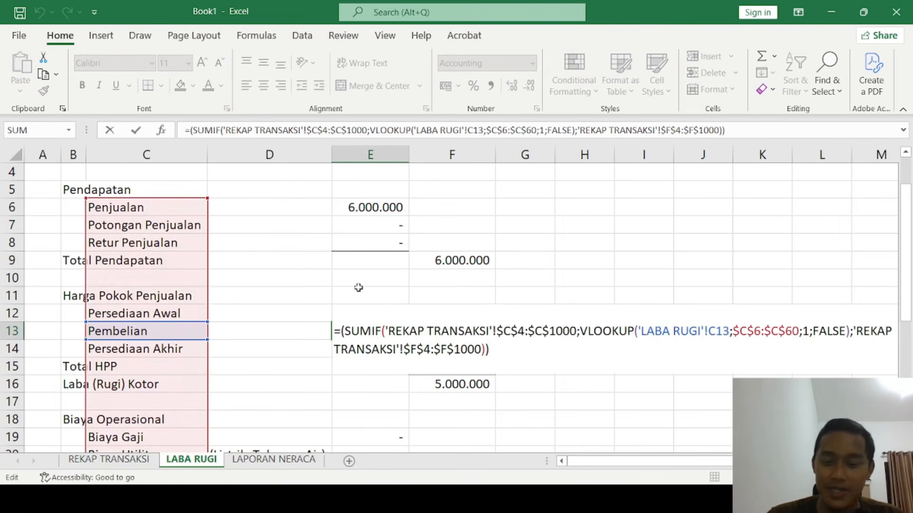
key(Return)
- Copy the Pembelian formula from E13 into E19 for Biaya Gaji
scroll(361, 285, down, 2)
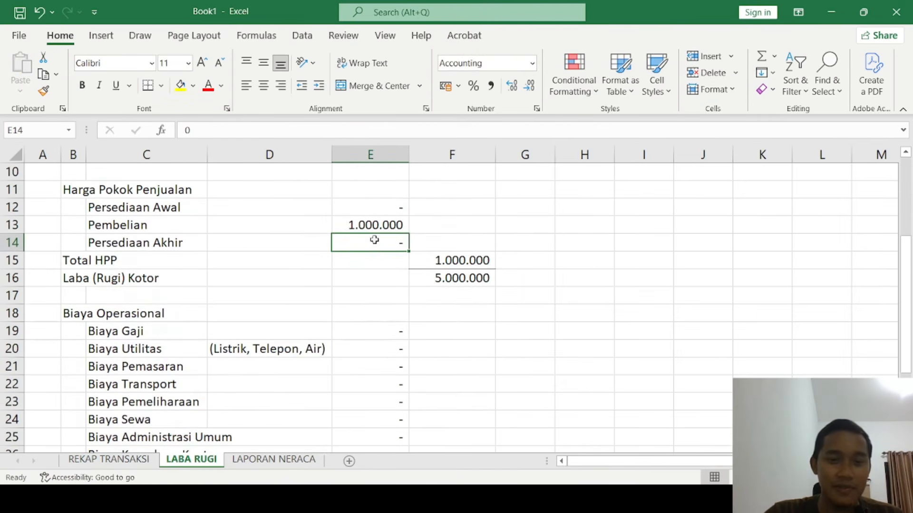
click(384, 260)
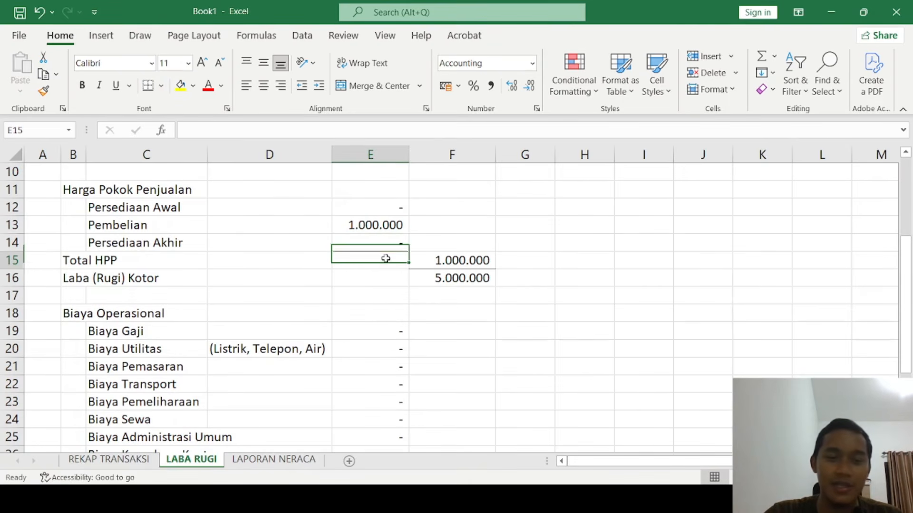
click(387, 304)
click(425, 262)
scroll(398, 304, down, 1)
click(354, 280)
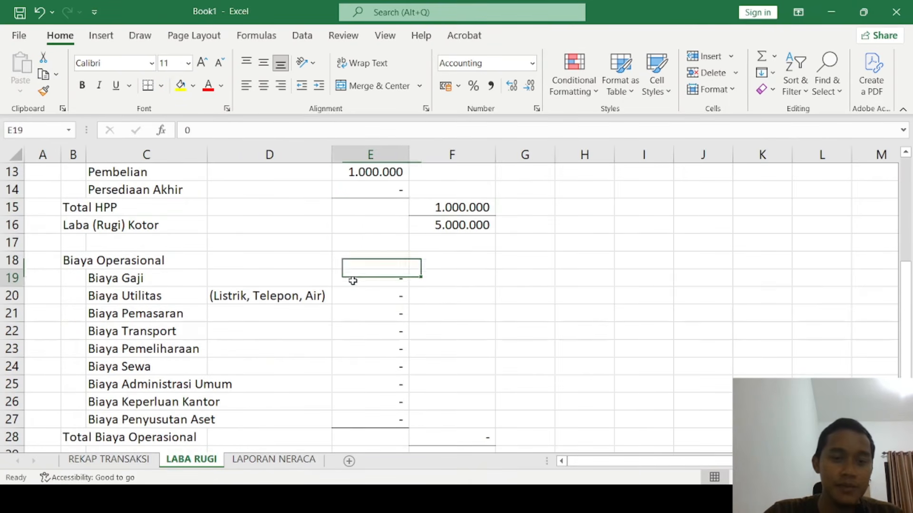
click(379, 173)
key(ctrl+c)
click(375, 276)
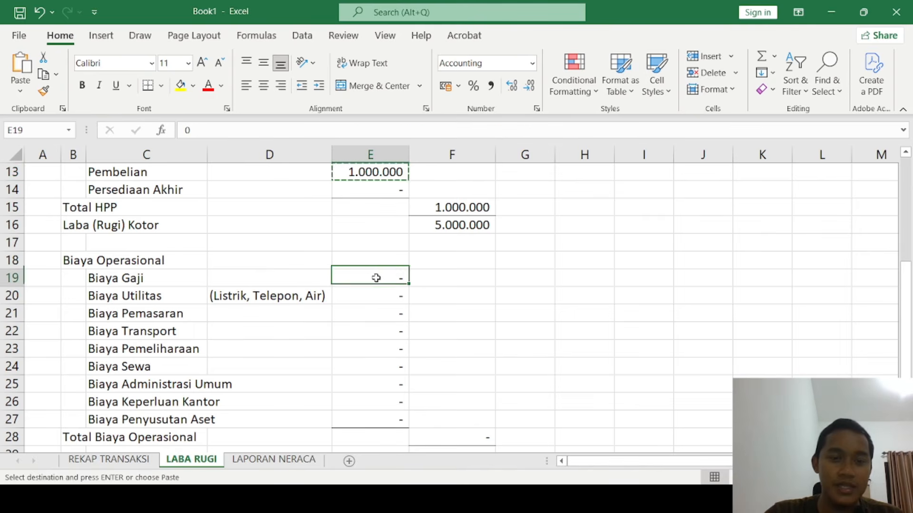
key(ctrl+v)
click(376, 297)
click(378, 282)
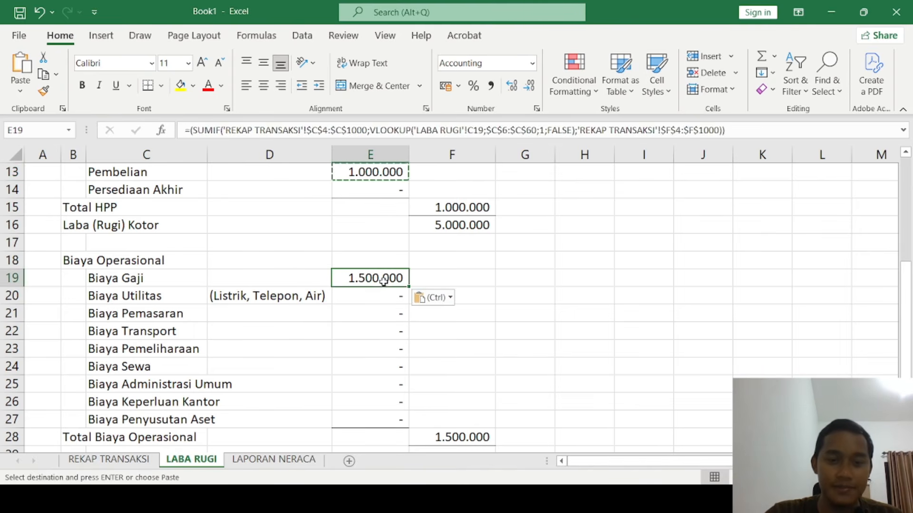
- Copy the Biaya Gaji formula from E19 into E20:E26, from Biaya Utilitas through Biaya Keperluan Kantor
key(ctrl+c)
drag(377, 295, 380, 396)
key(ctrl+v)
click(360, 372)
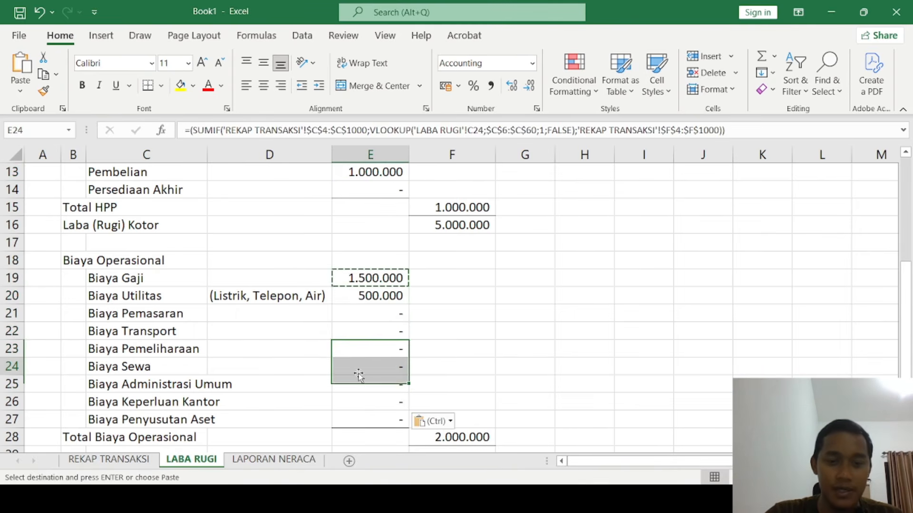
click(394, 318)
click(353, 360)
scroll(366, 352, down, 1)
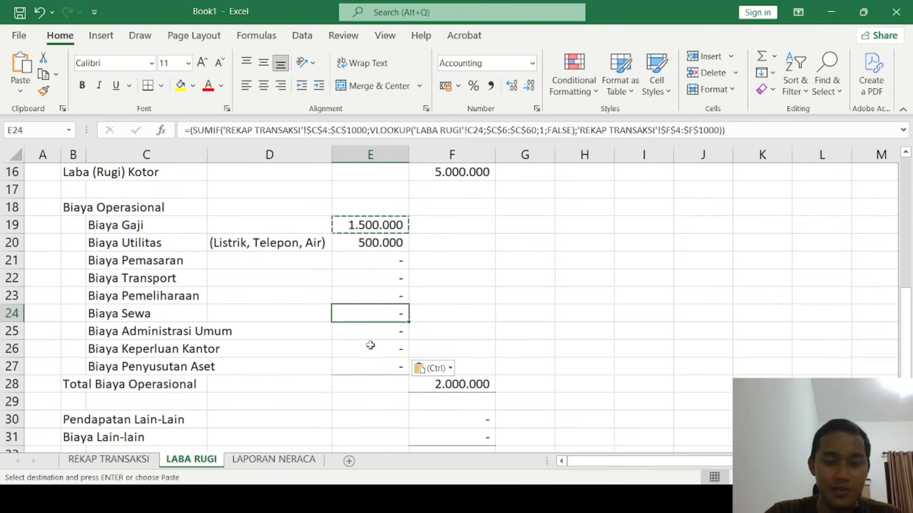
click(366, 348)
- Review the Laba (Rugi) Bersih formula in F33 and the amounts across the whole LABA RUGI statement
scroll(366, 357, down, 3)
scroll(366, 359, up, 1)
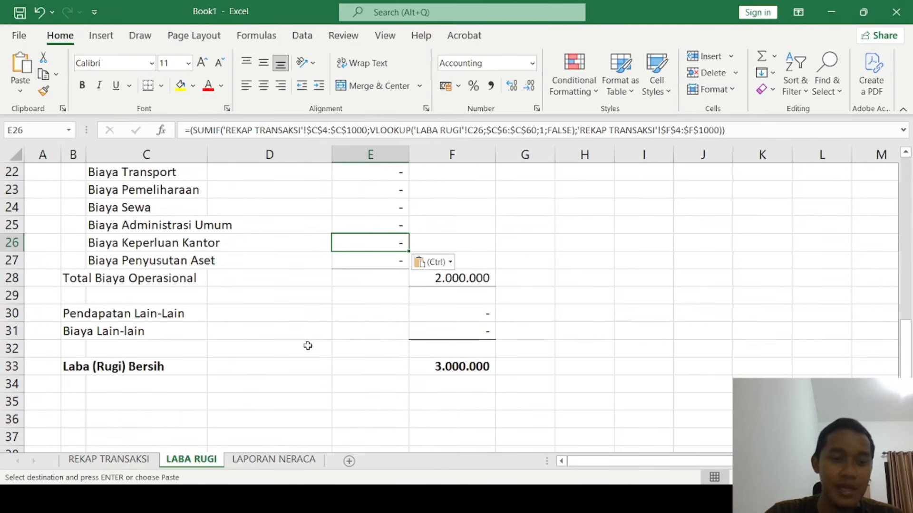
click(439, 365)
scroll(369, 328, up, 6)
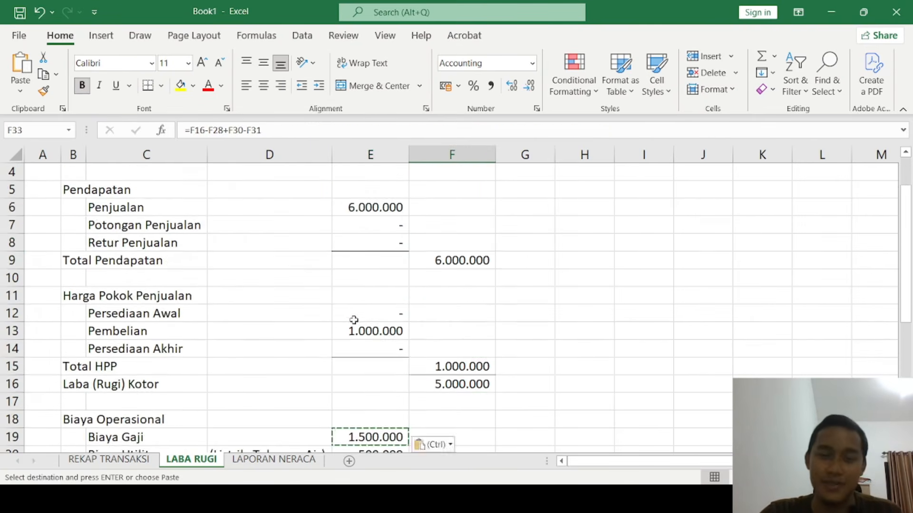
scroll(352, 321, down, 3)
scroll(353, 320, down, 3)
scroll(354, 320, up, 7)
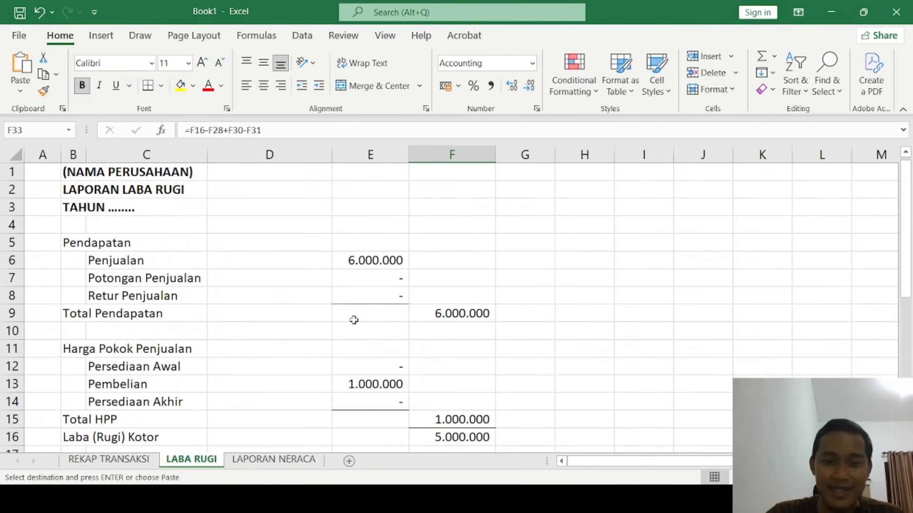
- Link Kas dan Setara Kas in D8 of LAPORAN NERACA to the last Saldo cell, G16, of REKAP TRANSAKSI
click(273, 459)
click(301, 296)
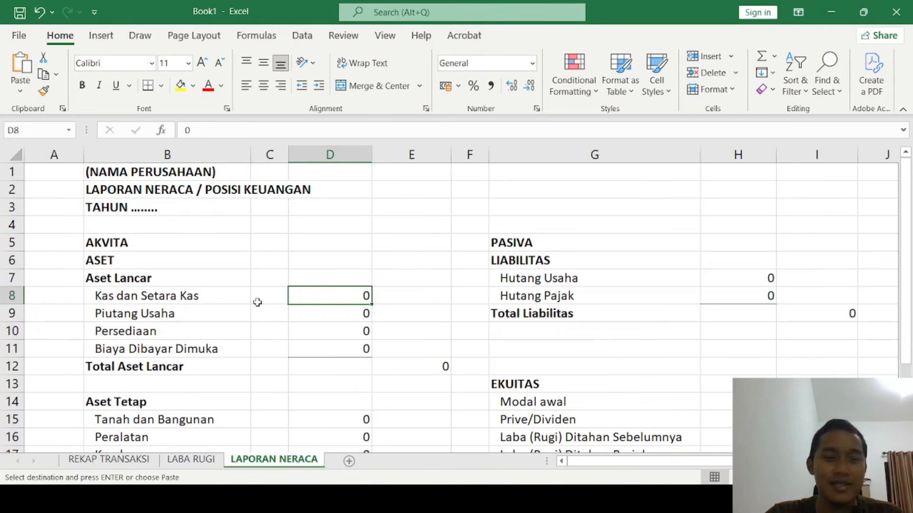
text(=)
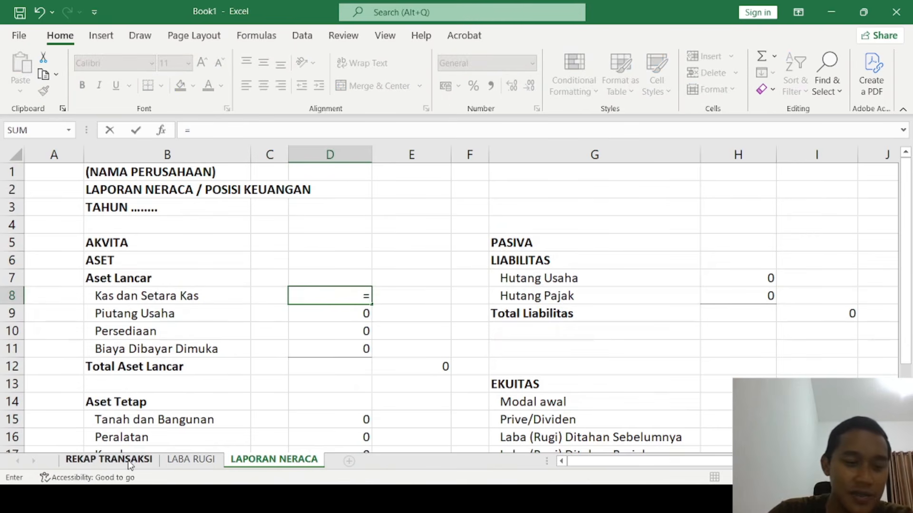
click(109, 459)
scroll(638, 352, down, 4)
scroll(661, 335, up, 3)
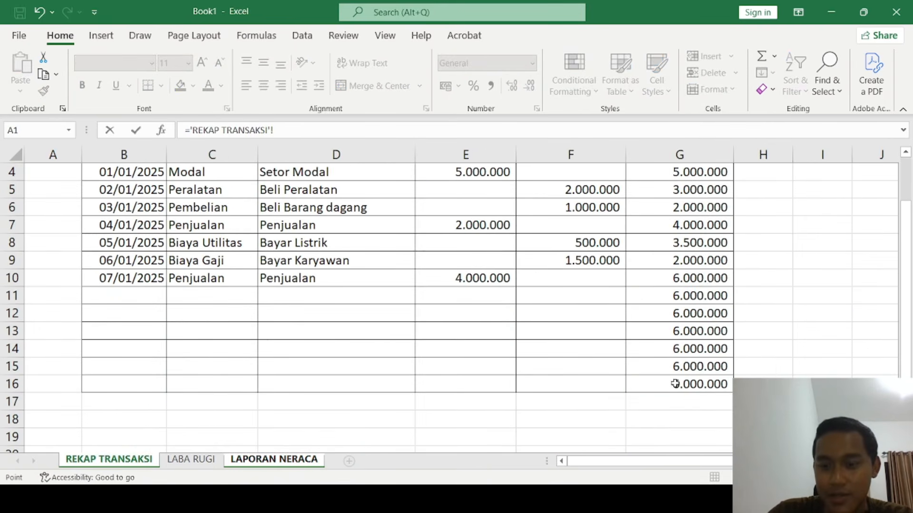
click(675, 383)
scroll(387, 340, up, 1)
key(Return)
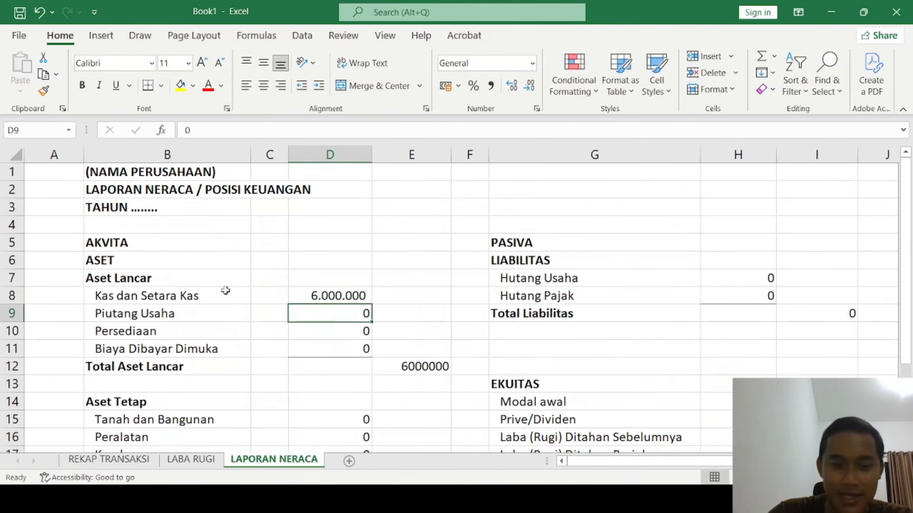
- Look over the remaining Aset Lancar lines in D9:D11 and Tanah dan Bangunan in D15 on LAPORAN NERACA
click(319, 338)
click(331, 312)
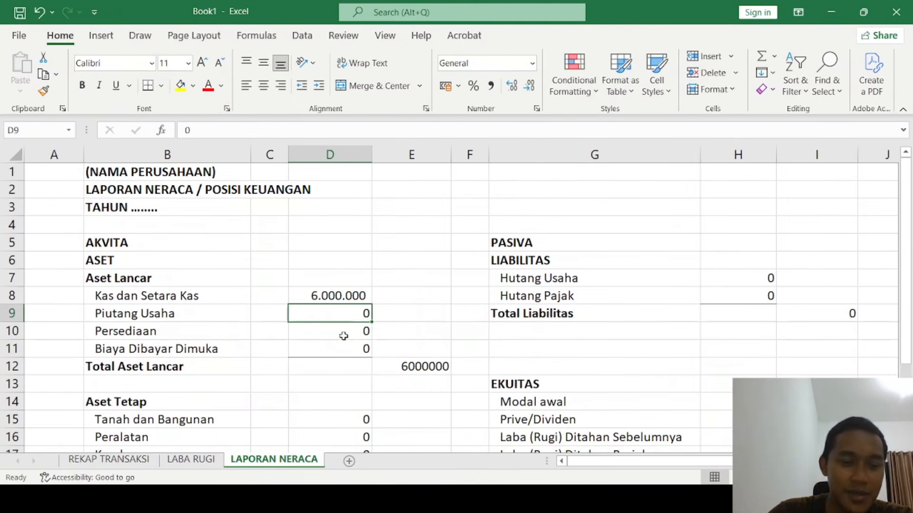
click(327, 329)
click(329, 348)
scroll(365, 329, down, 2)
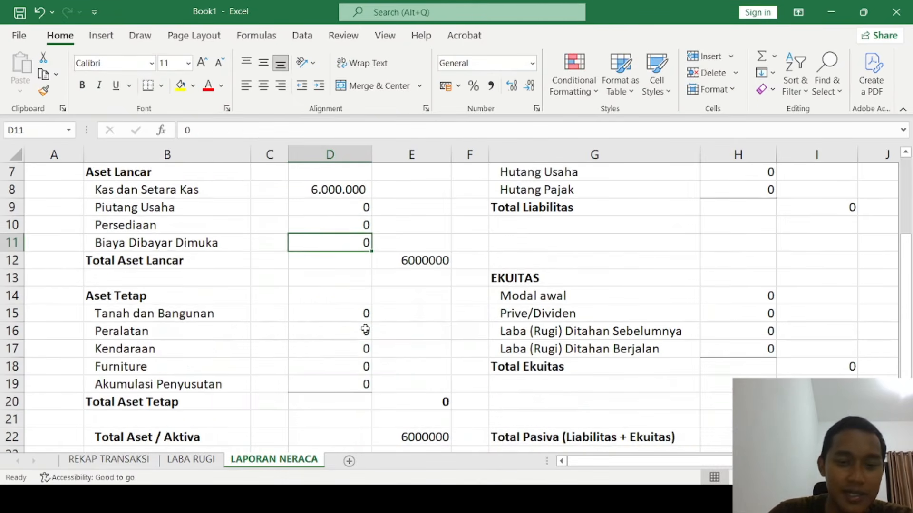
click(355, 312)
- Try linking Peralatan in D16 directly to the Beli Peralatan amount in F5 of REKAP TRANSAKSI, and clear D16 again
click(333, 330)
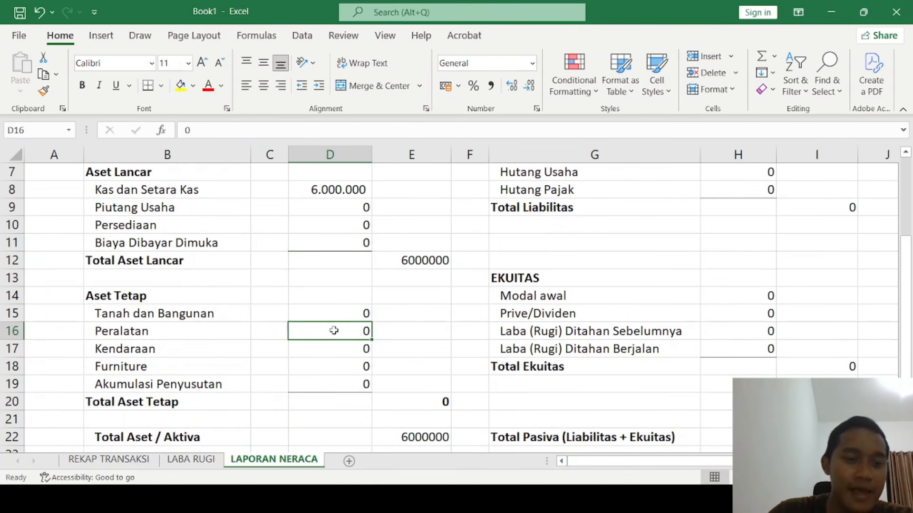
text(=)
click(109, 459)
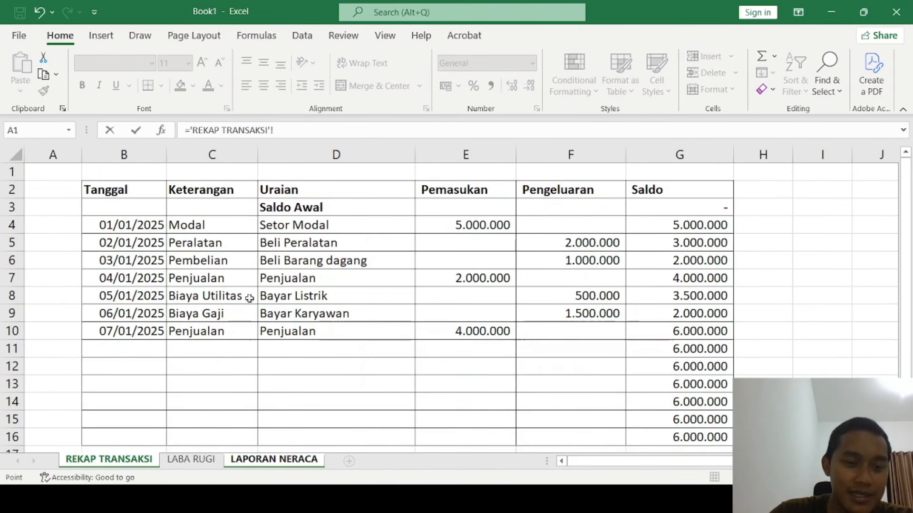
click(555, 243)
key(Return)
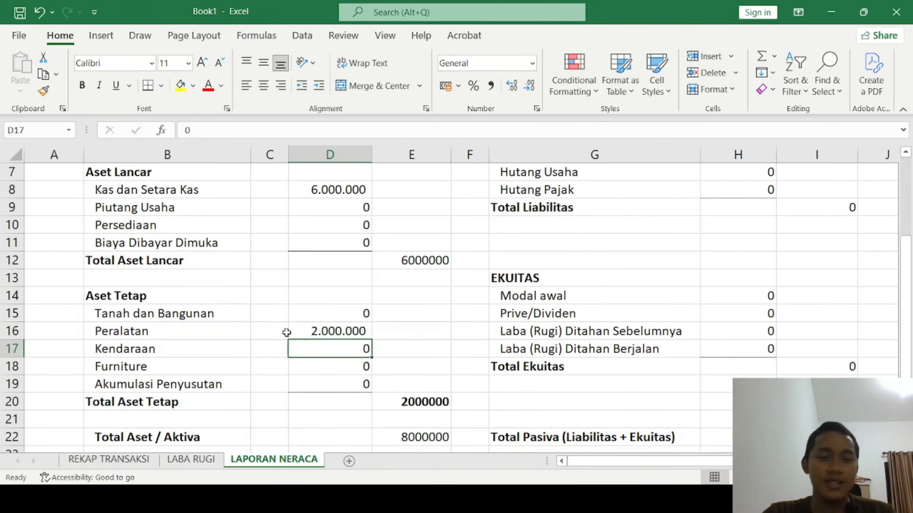
click(320, 328)
key(Delete)
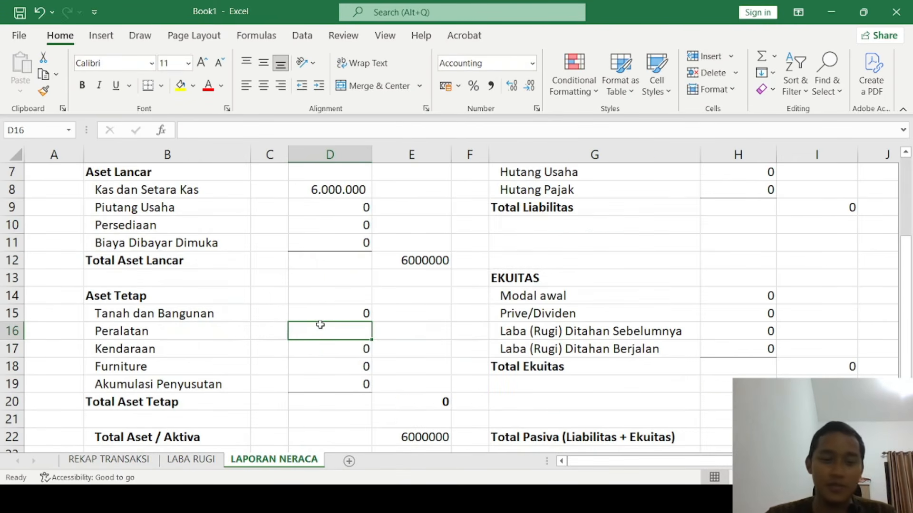
- Copy the full SUMIF–VLOOKUP formula text from the Biaya Transport amount in E22 of LABA RUGI
click(196, 460)
click(380, 266)
click(385, 360)
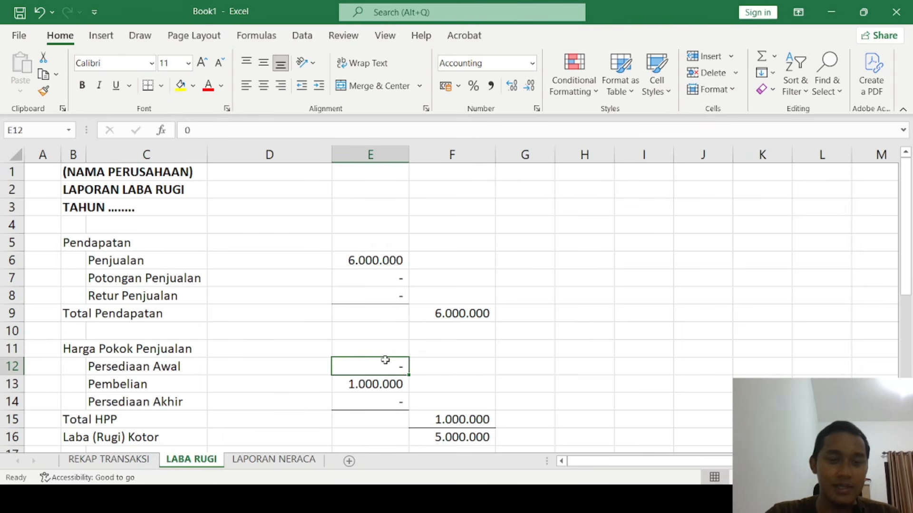
click(373, 382)
scroll(373, 316, down, 5)
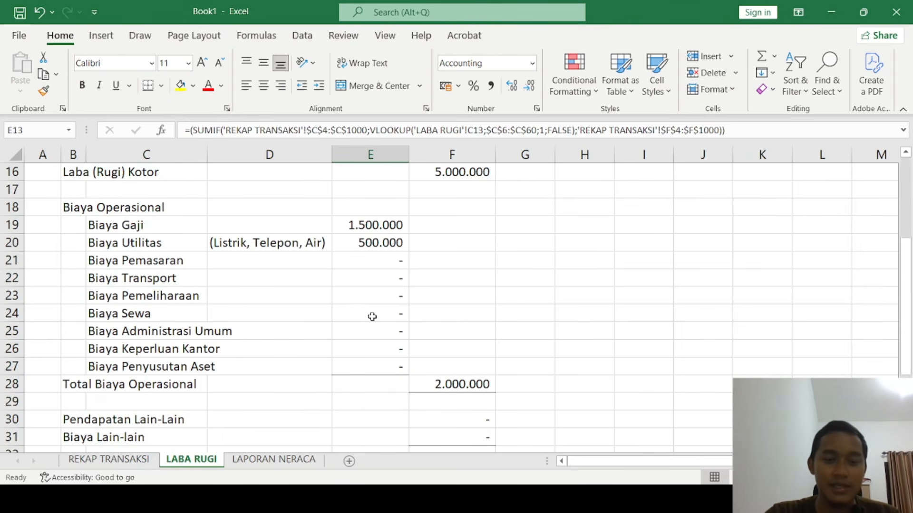
click(376, 273)
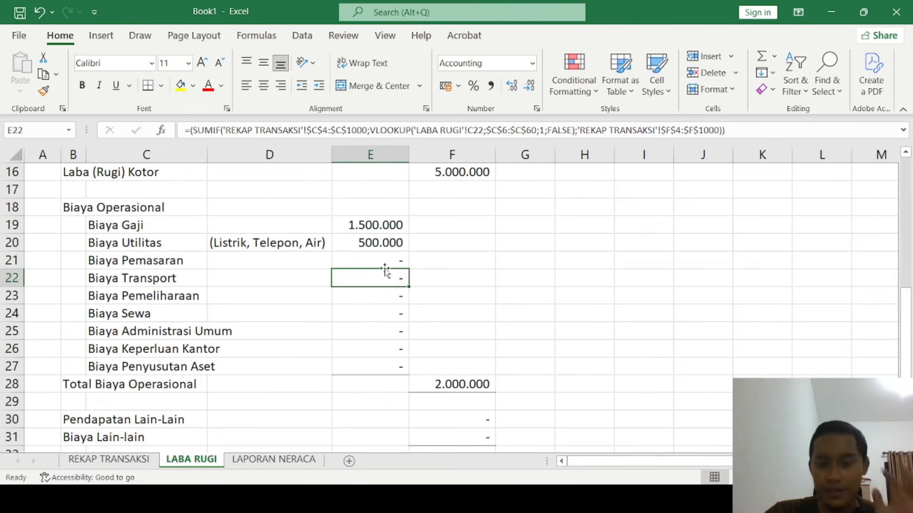
click(748, 126)
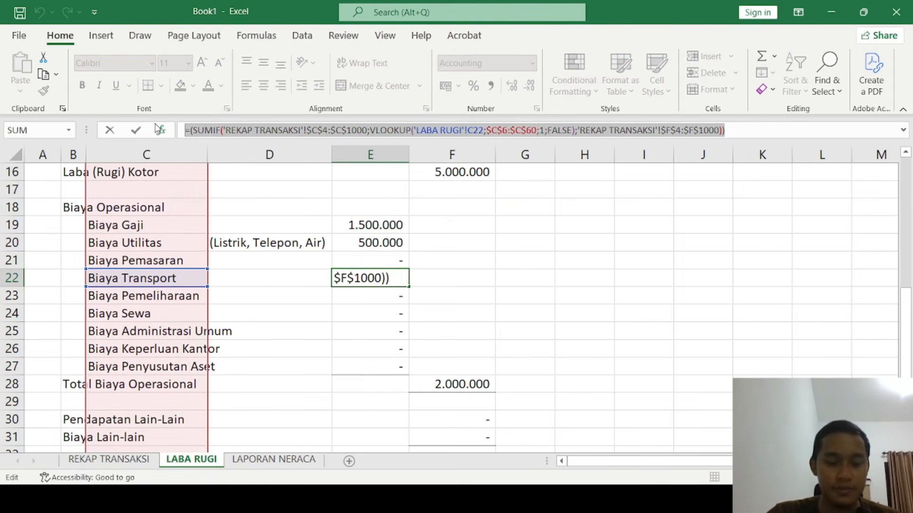
key(Return)
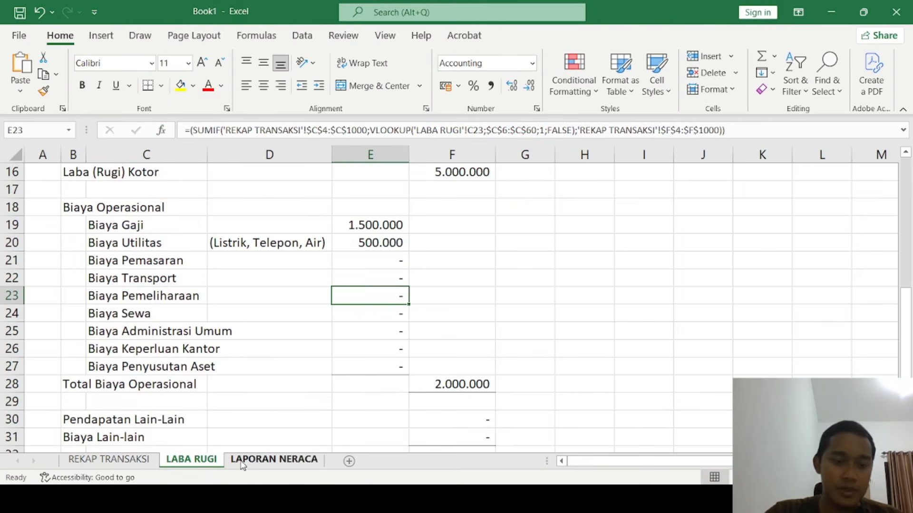
- Reuse the copied formula for Tanah dan Bangunan in D15 of LAPORAN NERACA, with 'LAPORAN NERACA'!B15 as the lookup value
click(274, 459)
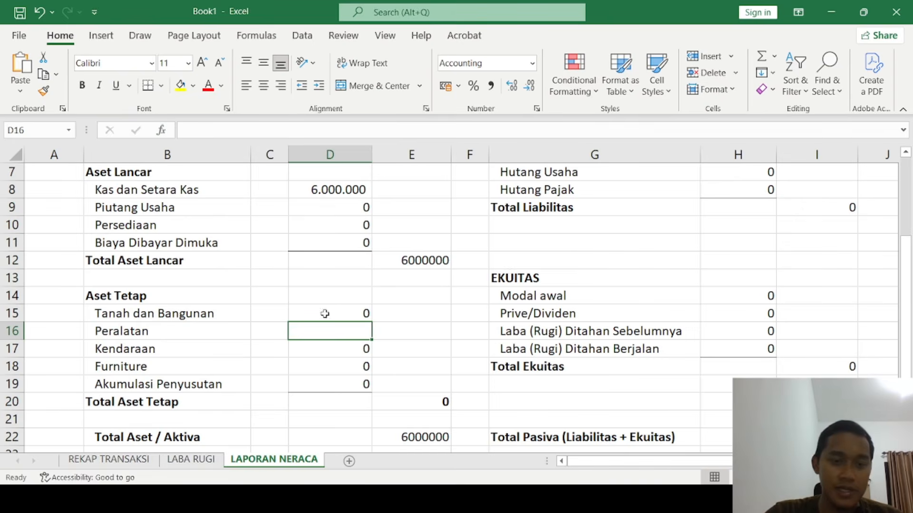
click(350, 308)
key(F2)
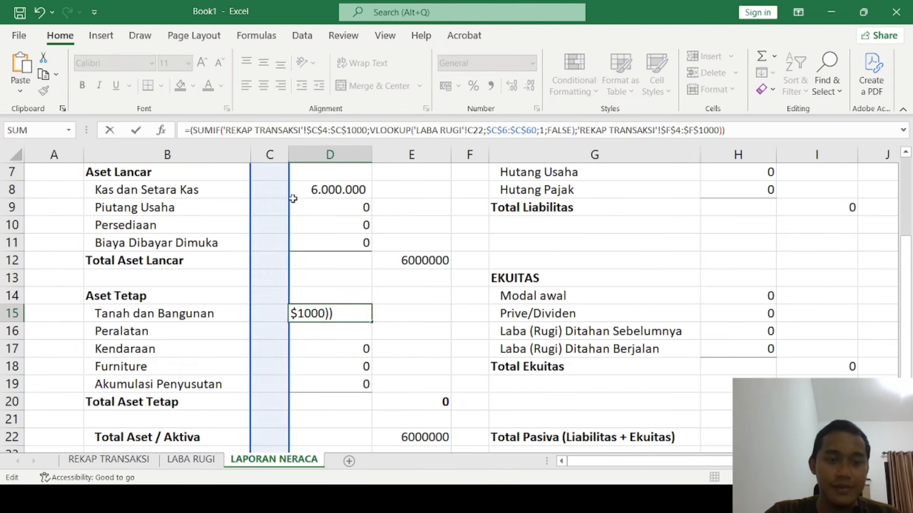
drag(454, 130, 416, 130)
key(BackSpace)
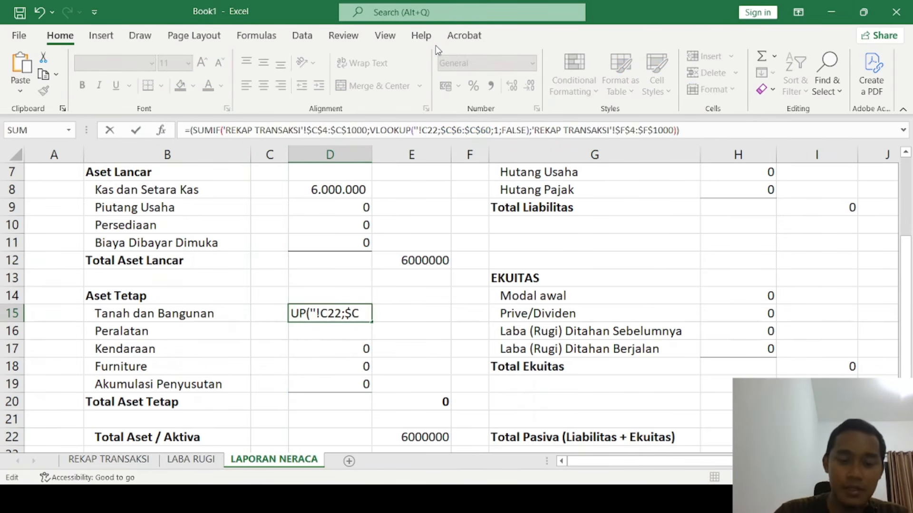
text(LAPORAN NERACA)
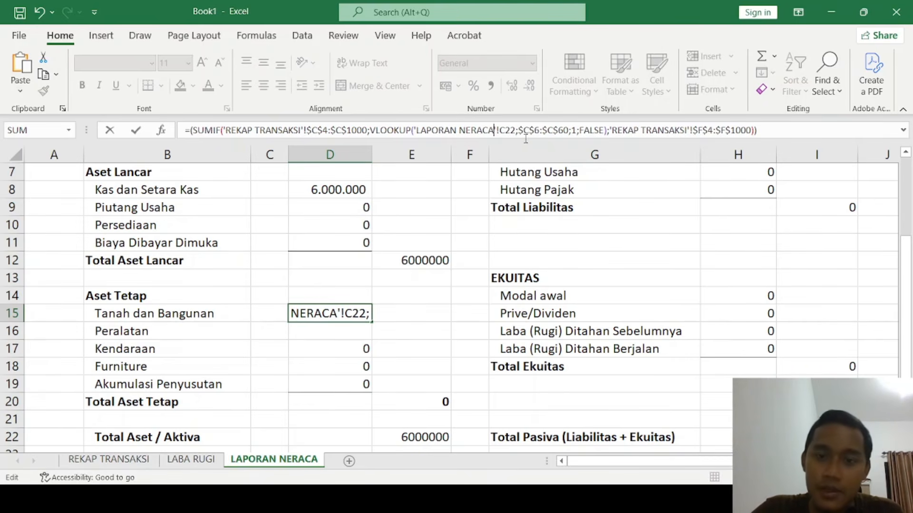
double_click(511, 130)
text(B)
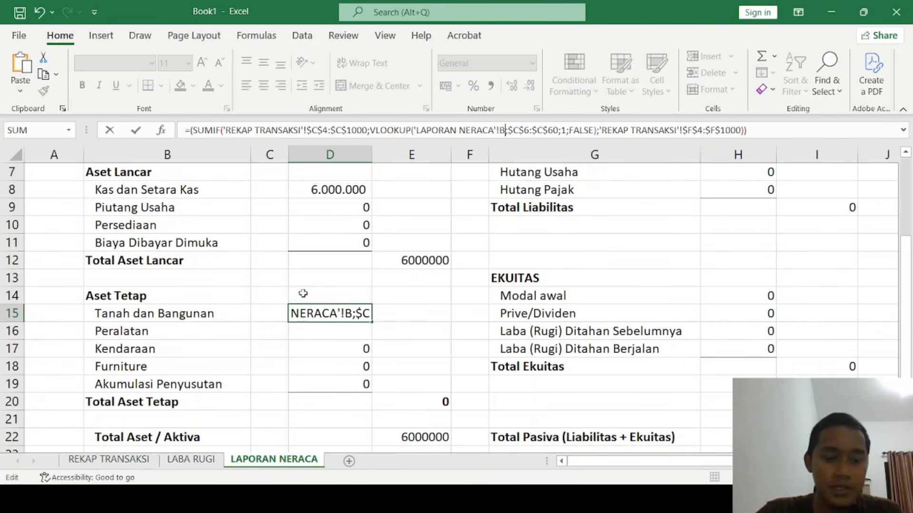
text(15)
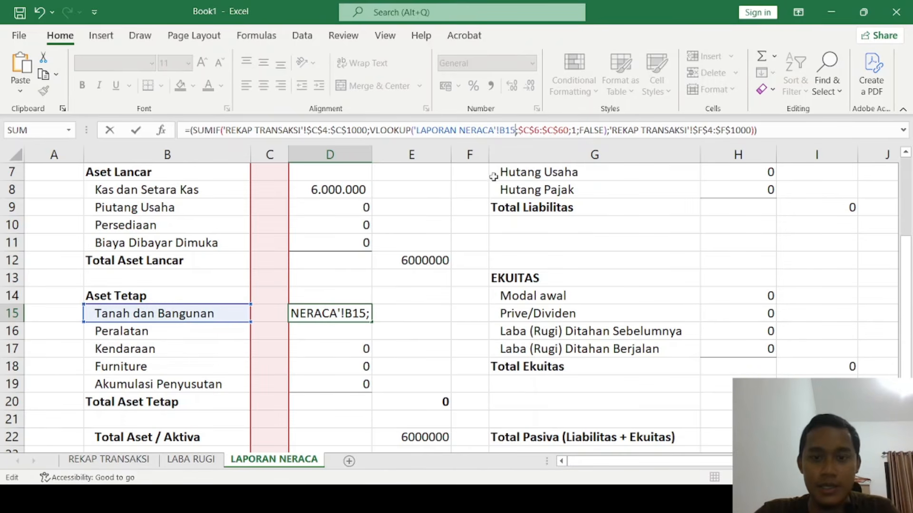
- Set the VLOOKUP range in the D15 formula to $B$6:$B$60 and commit the formula
click(532, 129)
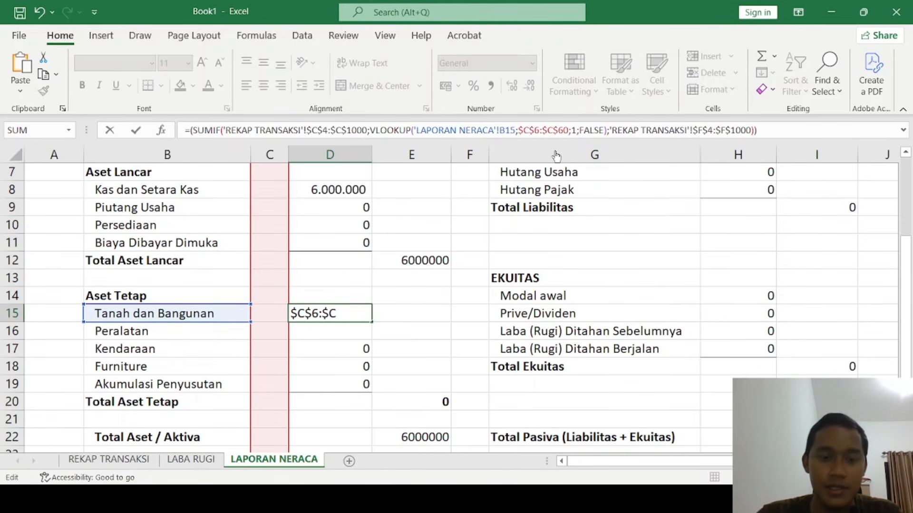
key(BackSpace)
text(B)
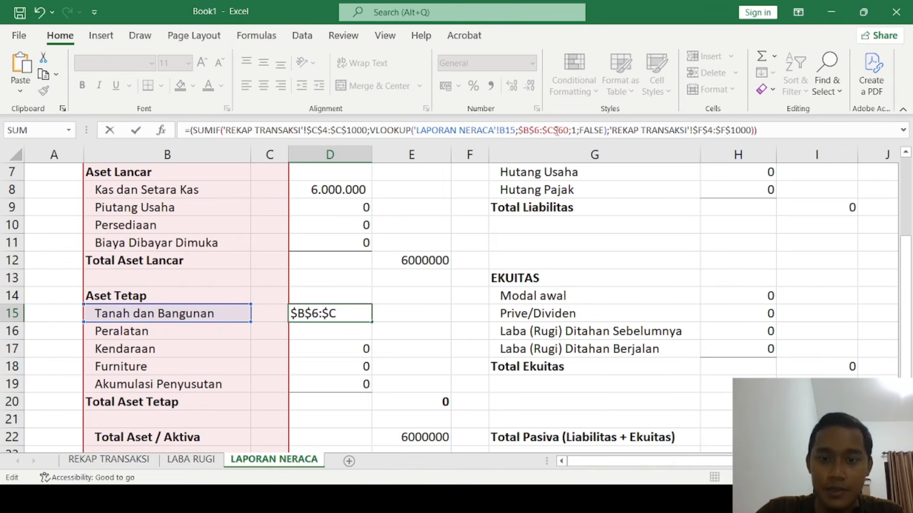
click(557, 131)
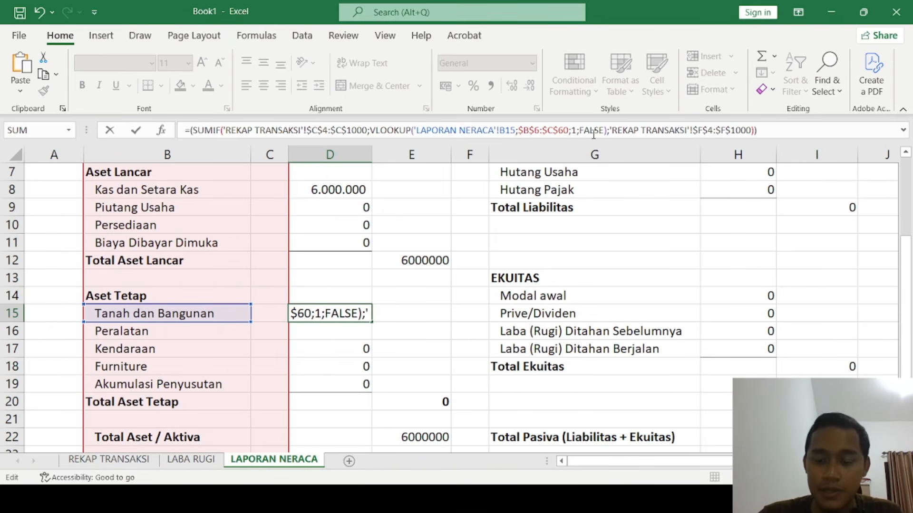
key(BackSpace)
text(B)
click(652, 130)
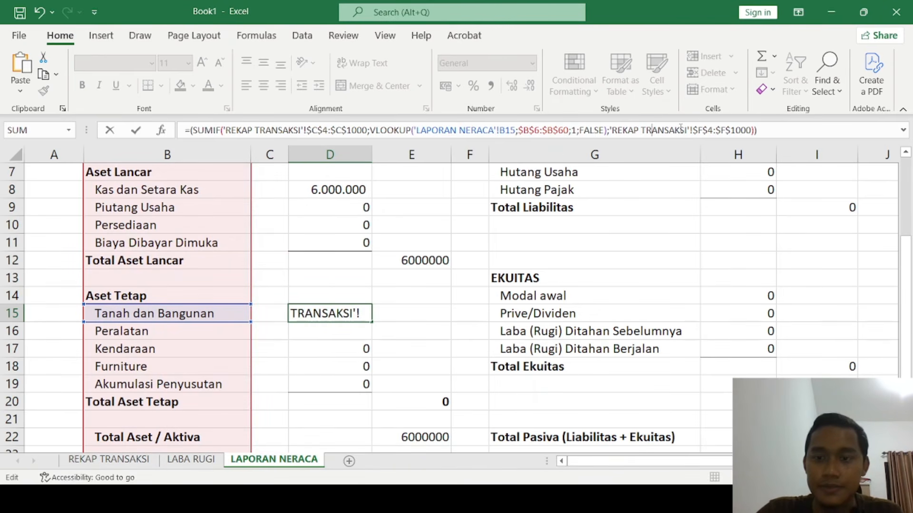
click(704, 130)
key(Return)
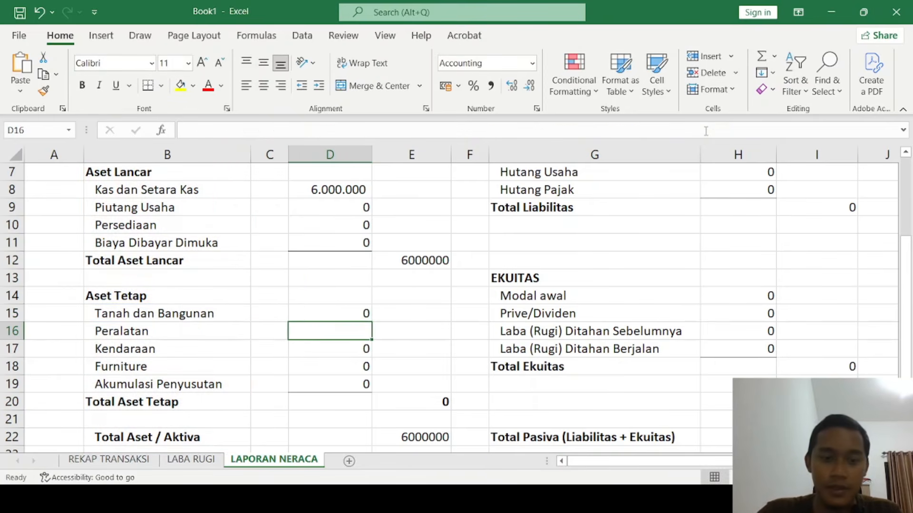
- Copy the Tanah dan Bangunan formula from D15 to Peralatan, Kendaraan and Furniture in D16:D18
click(356, 317)
key(ctrl+c)
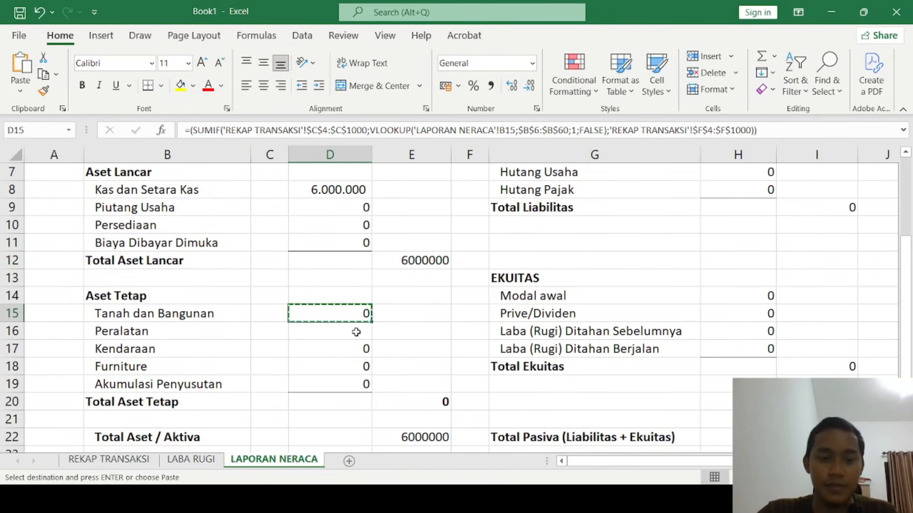
click(358, 330)
key(ctrl+v)
click(323, 351)
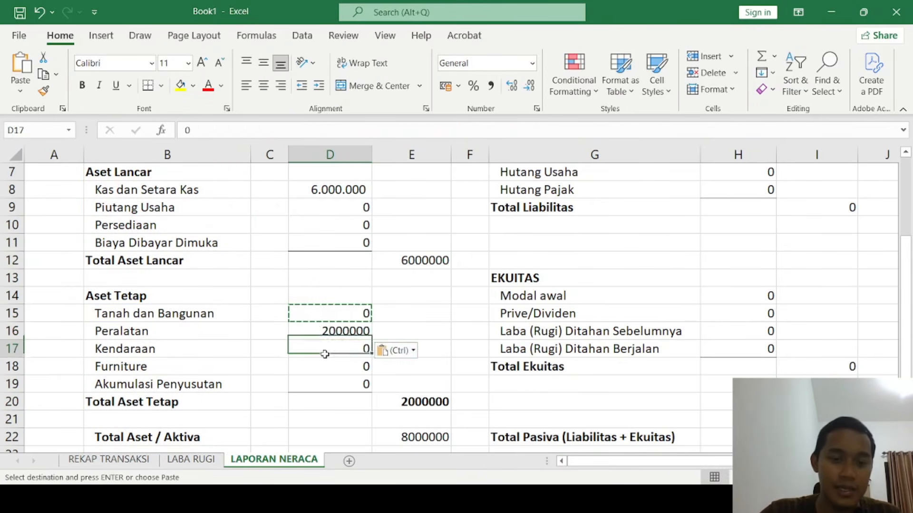
key(ctrl+v)
click(322, 367)
key(ctrl+v)
- Apply the comma number style without decimals to the Aset Tetap amounts in D15:D19 and the Aset Lancar amounts in D8:D11
drag(323, 314, 332, 366)
key(shift+Down)
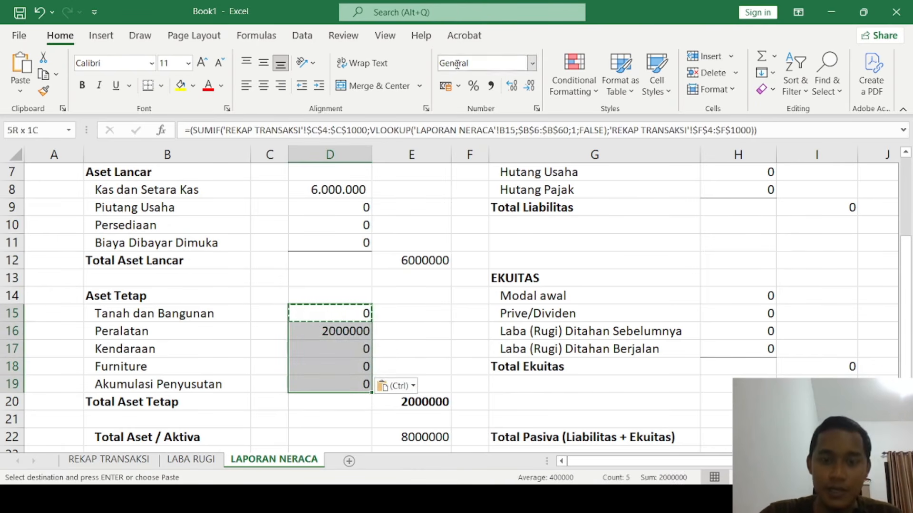
click(490, 86)
scroll(321, 242, up, 1)
drag(321, 242, 323, 295)
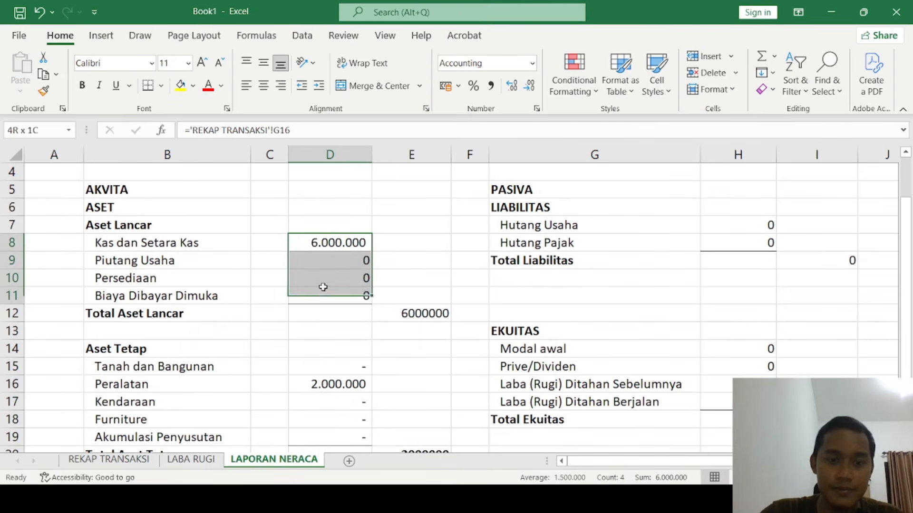
click(490, 85)
click(511, 86)
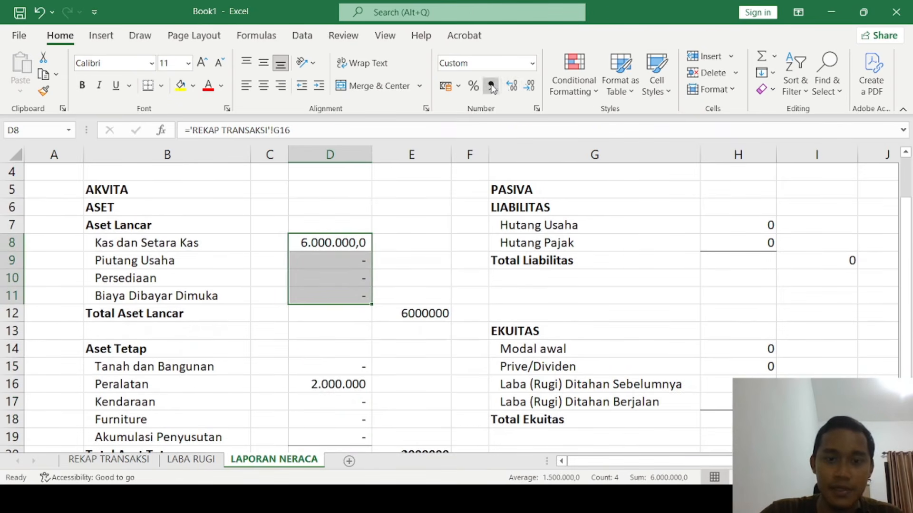
click(490, 85)
- Apply the comma number style to the asset totals in E11:E23 and check the Total Aset / Aktiva formula in E22
scroll(332, 262, down, 4)
scroll(407, 340, up, 2)
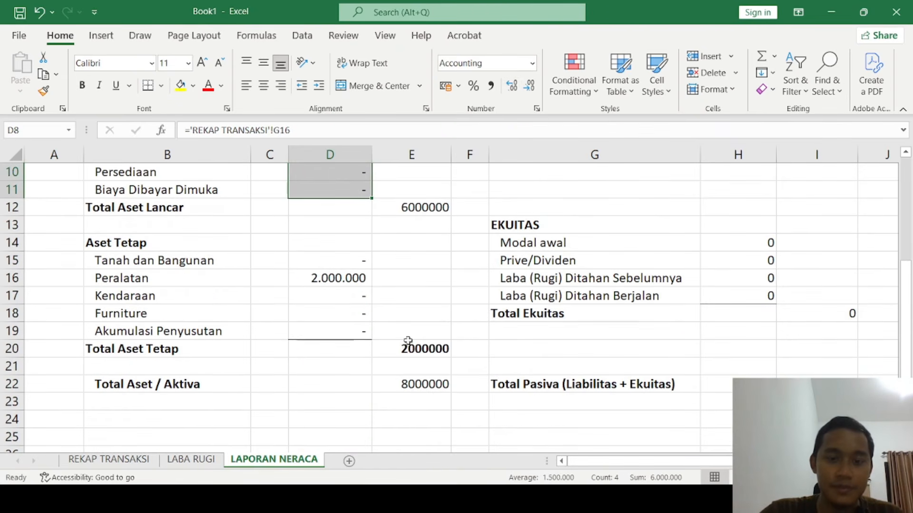
drag(423, 185, 411, 402)
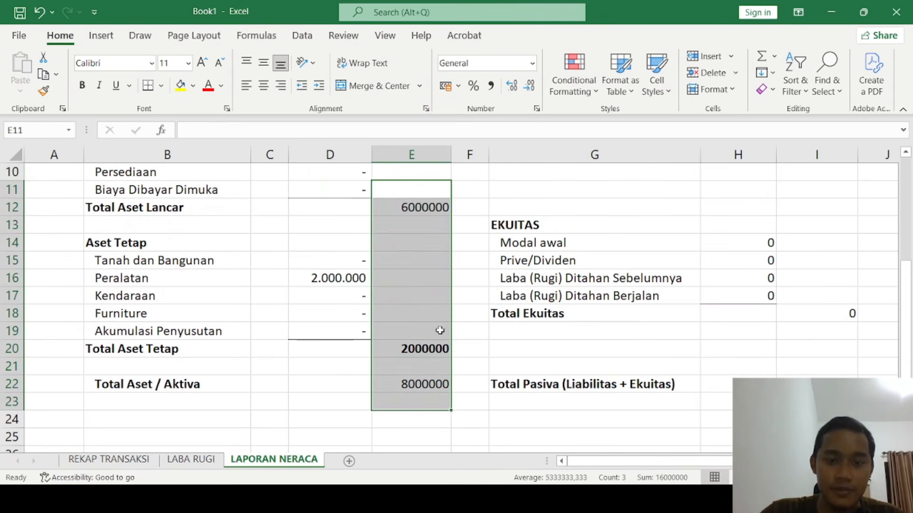
click(491, 86)
click(332, 365)
scroll(318, 340, up, 2)
scroll(318, 340, down, 3)
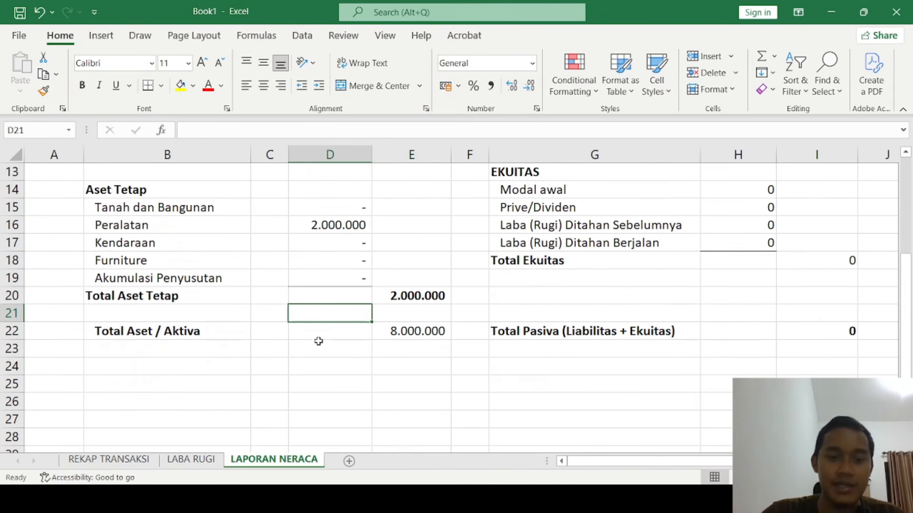
click(376, 336)
scroll(515, 314, up, 4)
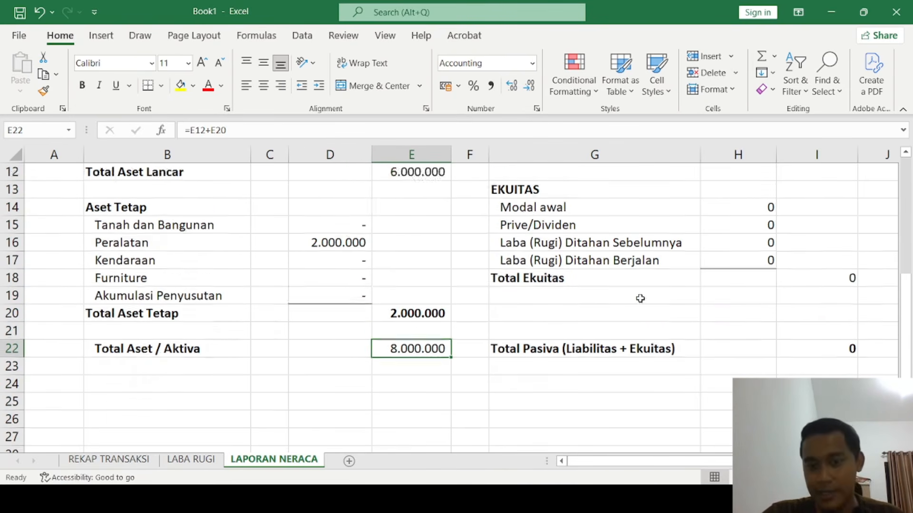
- Apply the comma number style to the liabilities and equity amounts in H7:I22
click(763, 267)
click(753, 279)
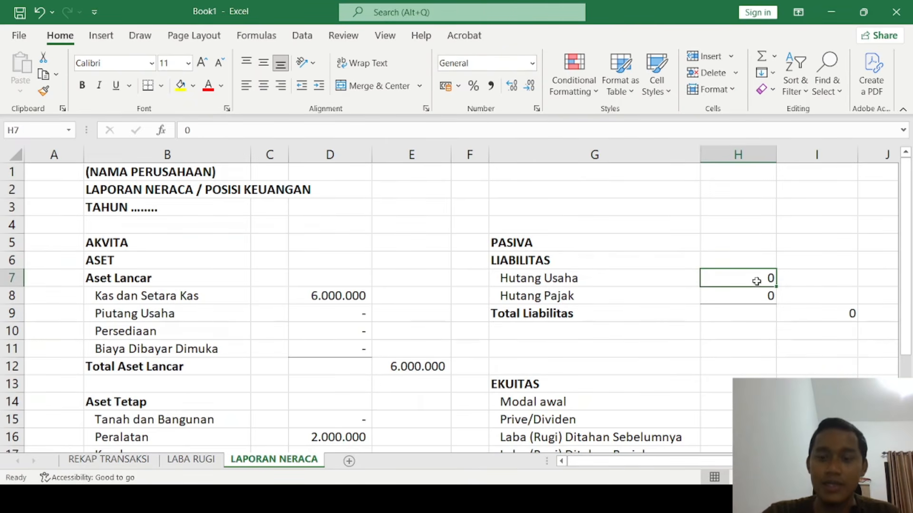
click(745, 295)
scroll(711, 259, down, 2)
scroll(709, 259, up, 1)
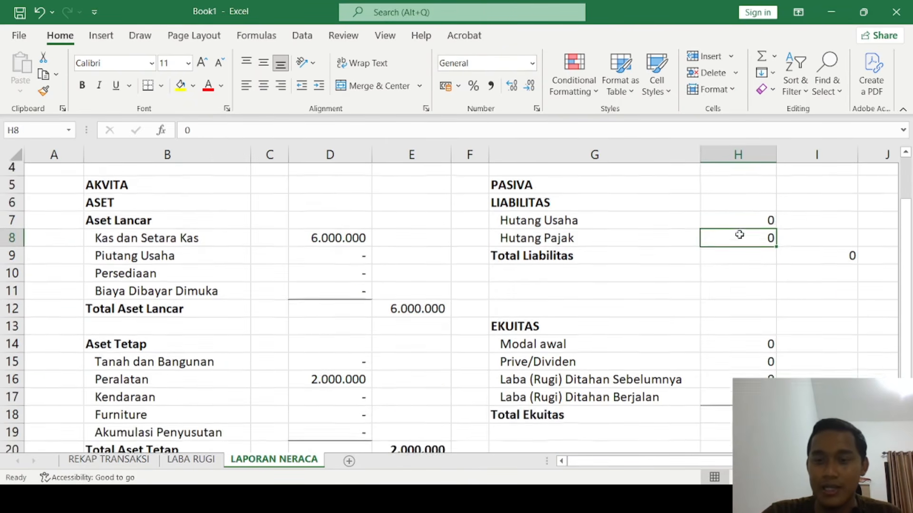
drag(747, 226, 818, 436)
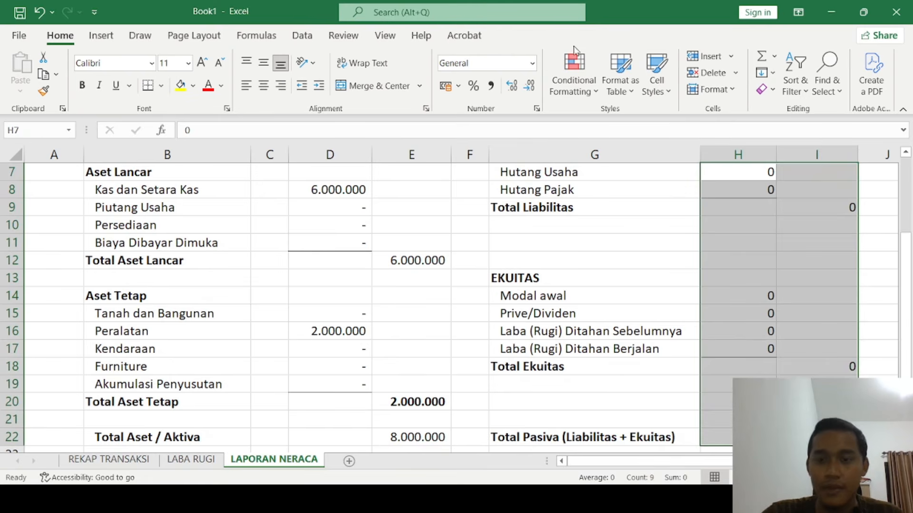
click(491, 86)
- Copy the Peralatan formula from D16 to the Modal awal amount in H14
click(751, 293)
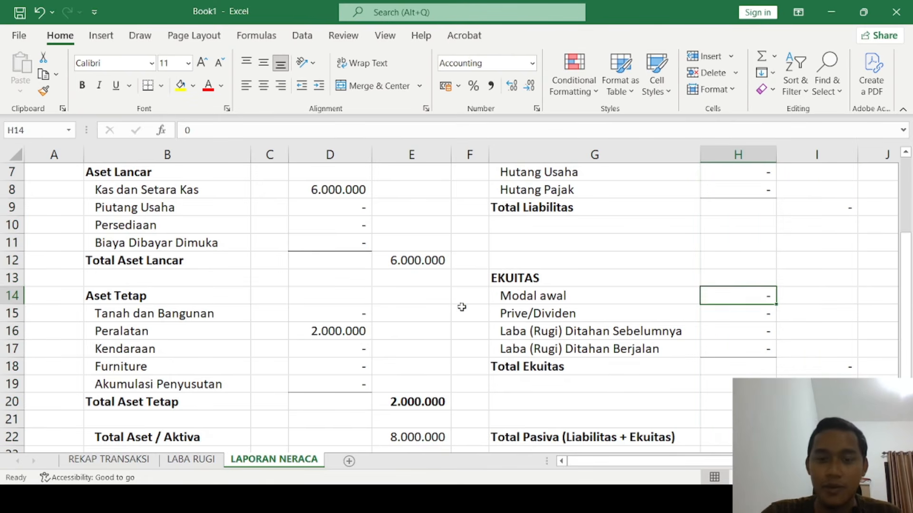
click(360, 332)
key(ctrl+c)
click(735, 302)
key(ctrl+v)
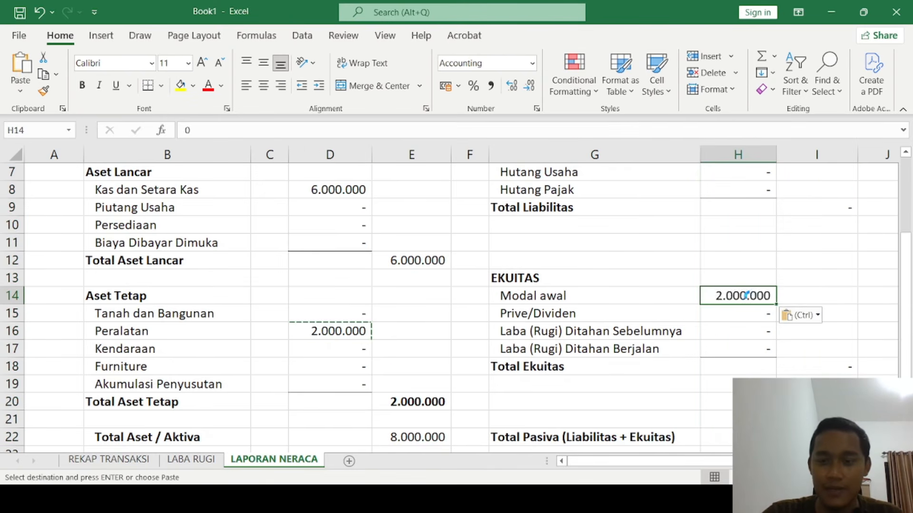
key(Escape)
- Change the H14 formula to look up G14 in $G$7:$G$61, and rename the Modal awal label in G14 as Modal
key(F2)
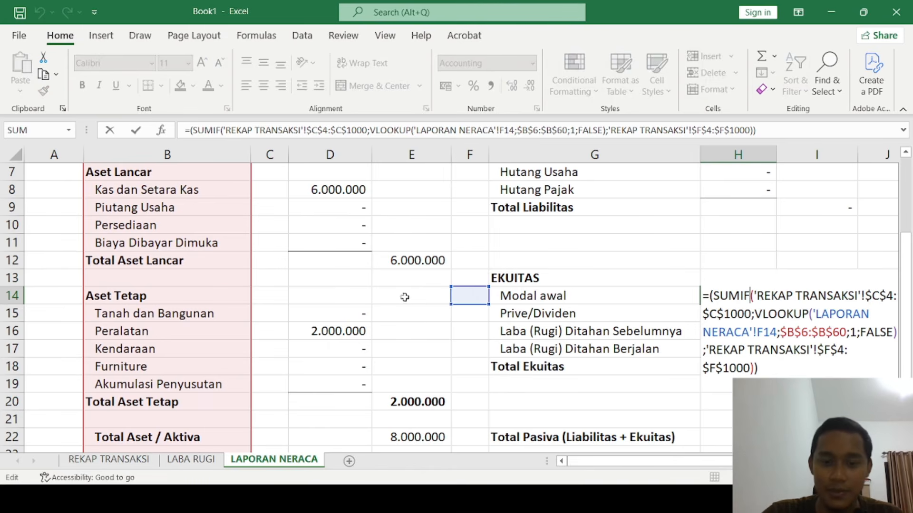
click(501, 296)
drag(248, 252, 542, 281)
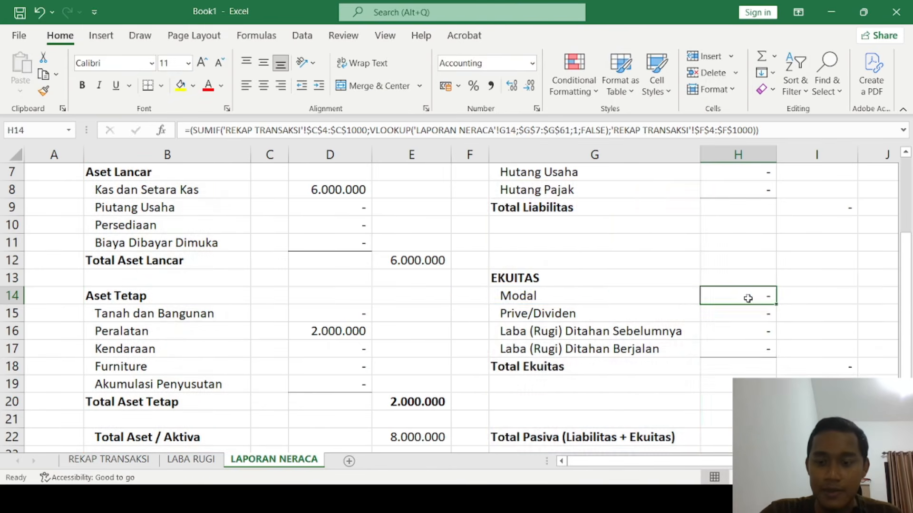
- Change the sum range in the Modal formula in H14 to 'REKAP TRANSAKSI'!$G$4:$G$1000
double_click(747, 298)
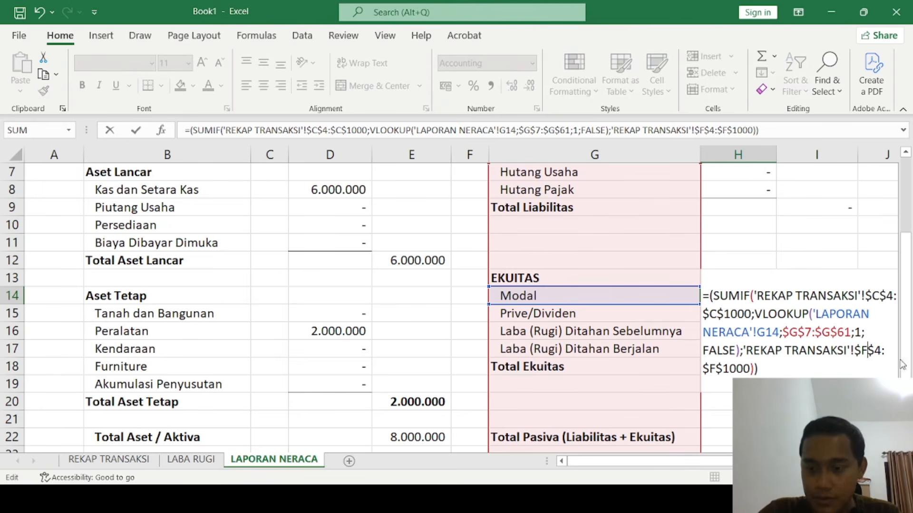
key(BackSpace)
text(G)
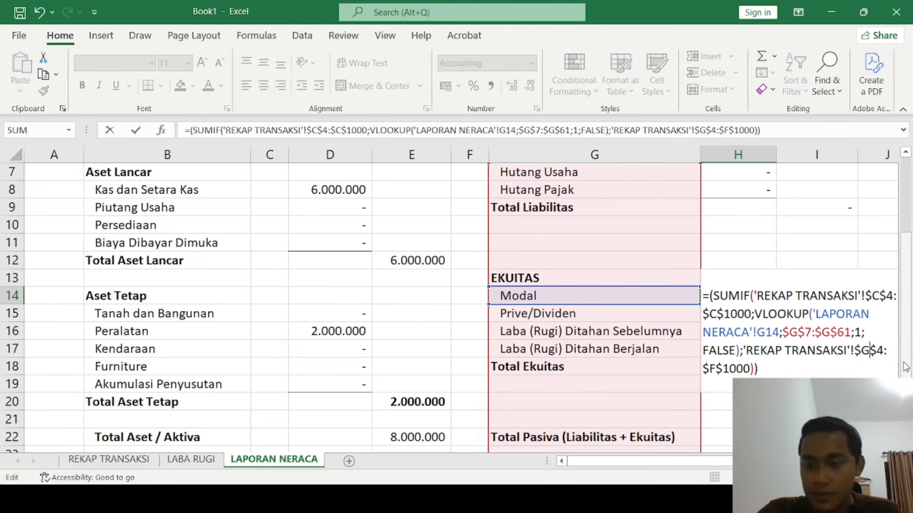
key(BackSpace)
text(G)
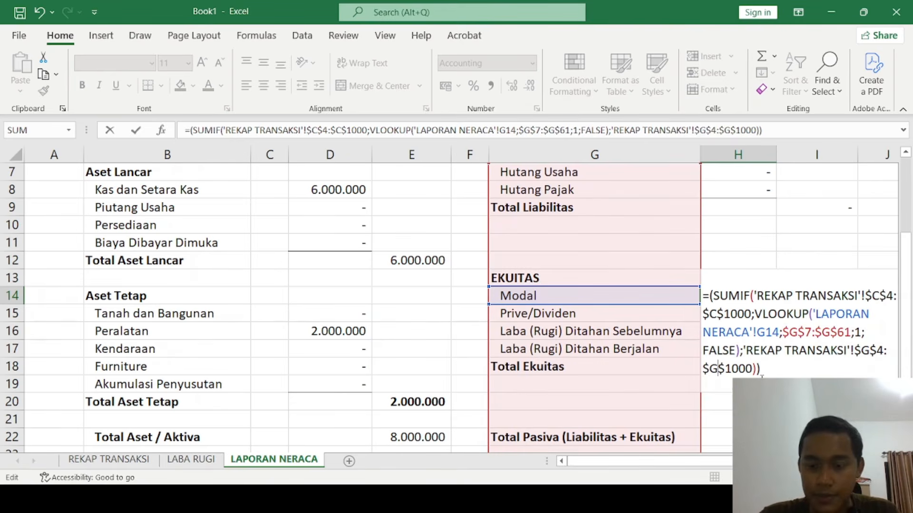
key(Return)
click(622, 311)
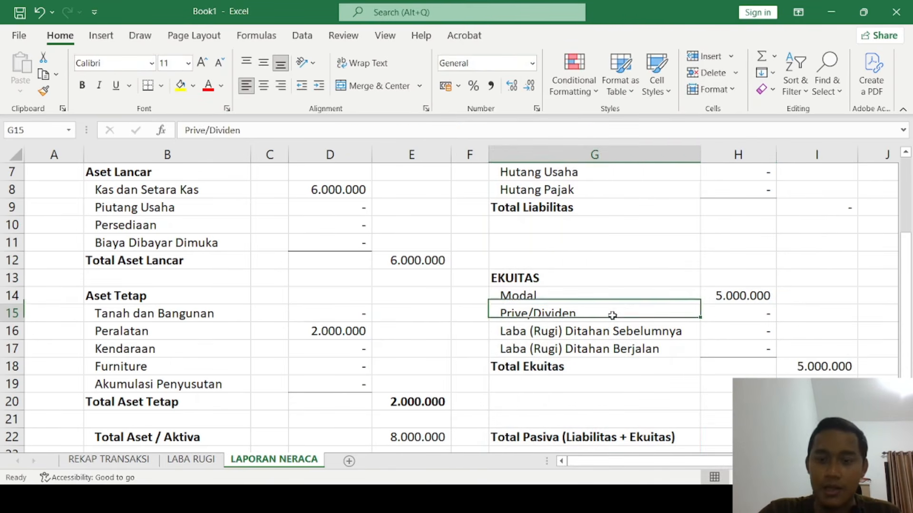
- Copy the Peralatan formula from D16 to the Prive/Dividen amount in H15
click(813, 296)
click(737, 298)
click(332, 331)
key(ctrl+c)
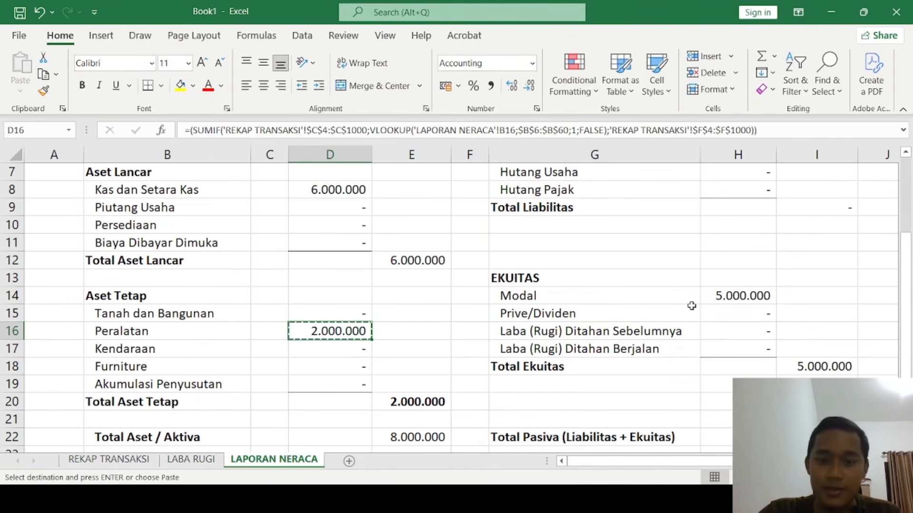
click(755, 315)
key(ctrl+v)
click(755, 330)
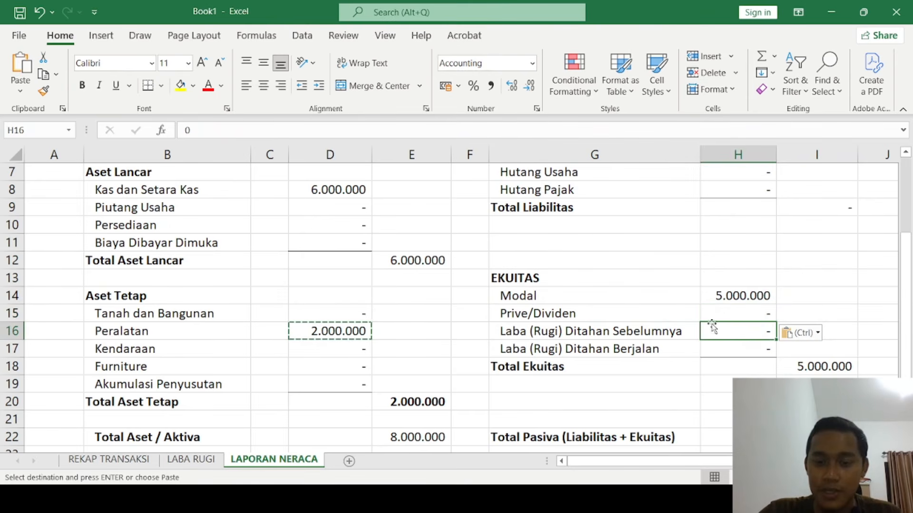
- Link the Laba (Rugi) Ditahan Berjalan amount in H17 to the Laba (Rugi) Bersih value in LABA RUGI cell F33
click(619, 349)
click(770, 348)
text(=)
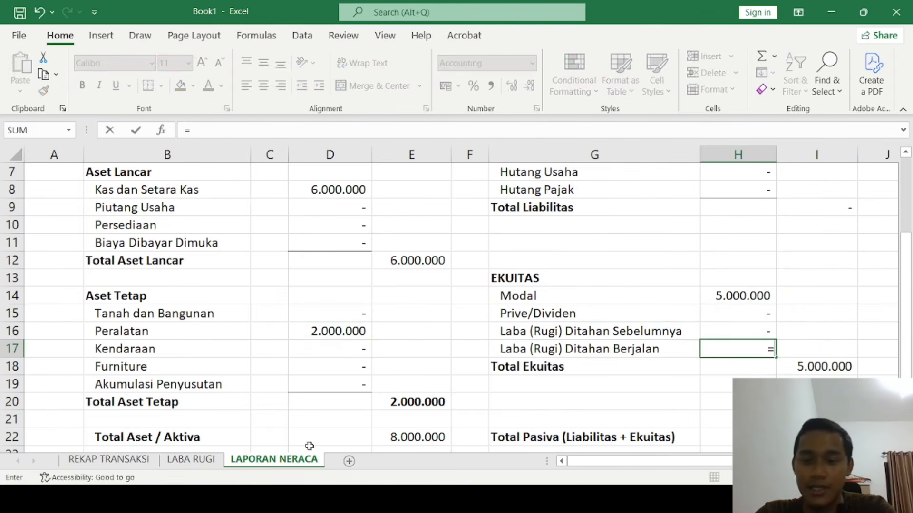
click(191, 459)
scroll(330, 326, down, 2)
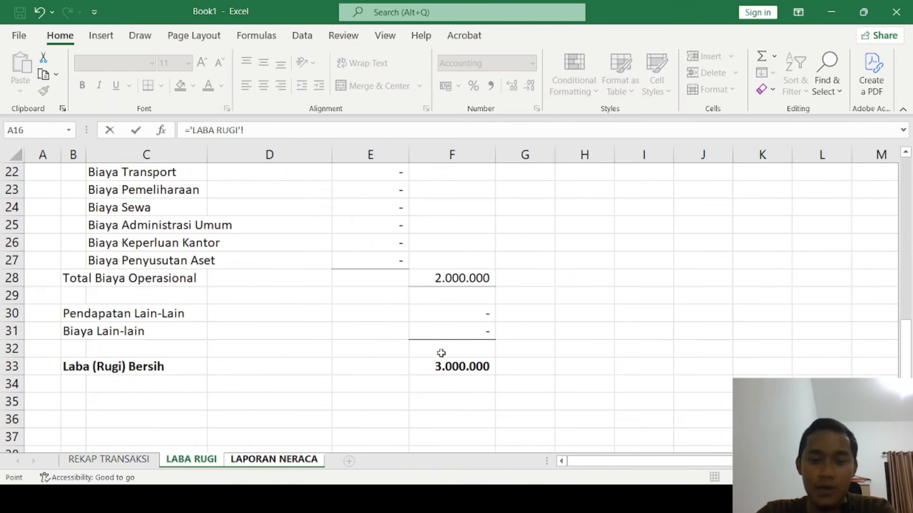
click(447, 365)
key(Return)
- Make the Total Aset / Aktiva amount in E22 bold
click(435, 309)
scroll(434, 306, up, 1)
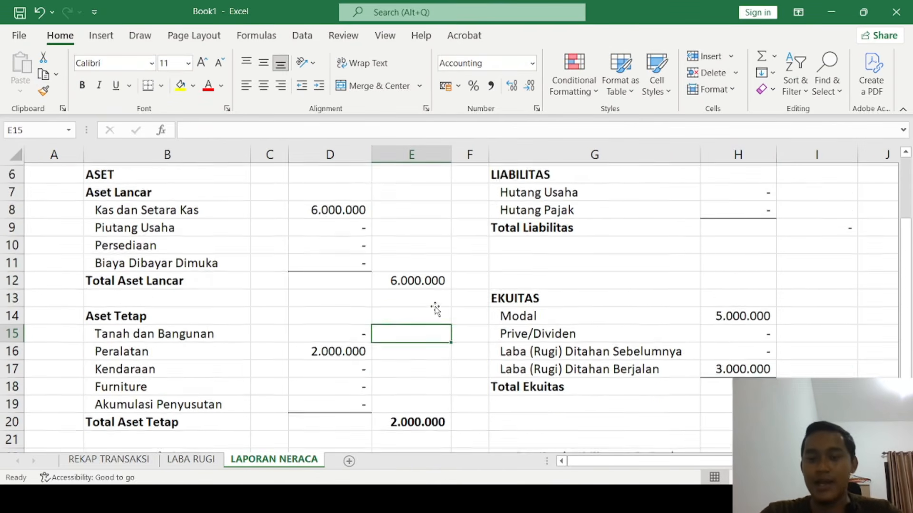
scroll(428, 306, down, 3)
click(384, 348)
click(393, 330)
key(ctrl+b)
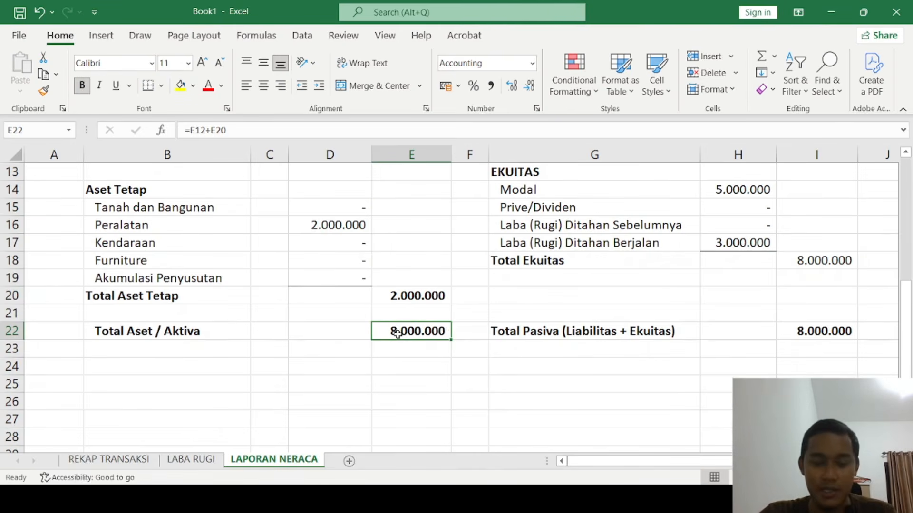
scroll(447, 322, up, 1)
scroll(447, 322, down, 1)
- Compare the Aktiva and Pasiva totals and enter a balance check in I24 with the formula =E22-I22
click(756, 319)
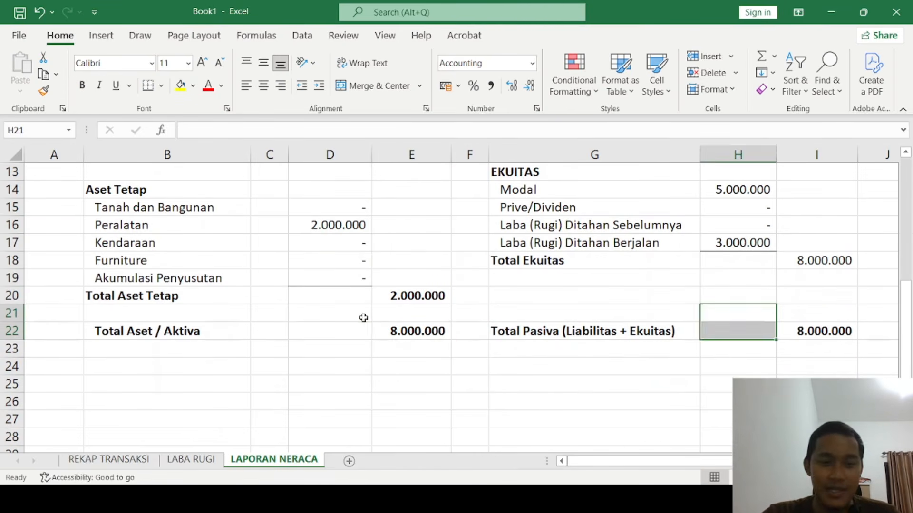
click(362, 317)
click(401, 330)
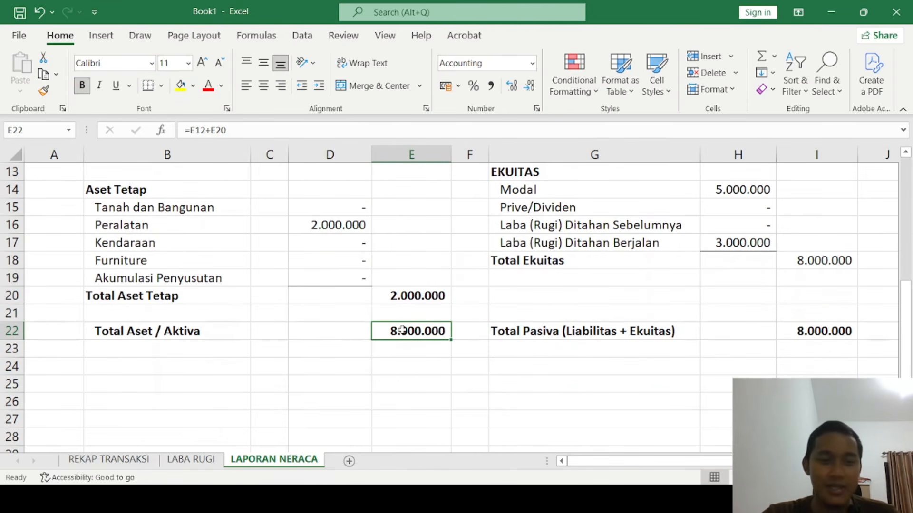
click(687, 330)
click(780, 331)
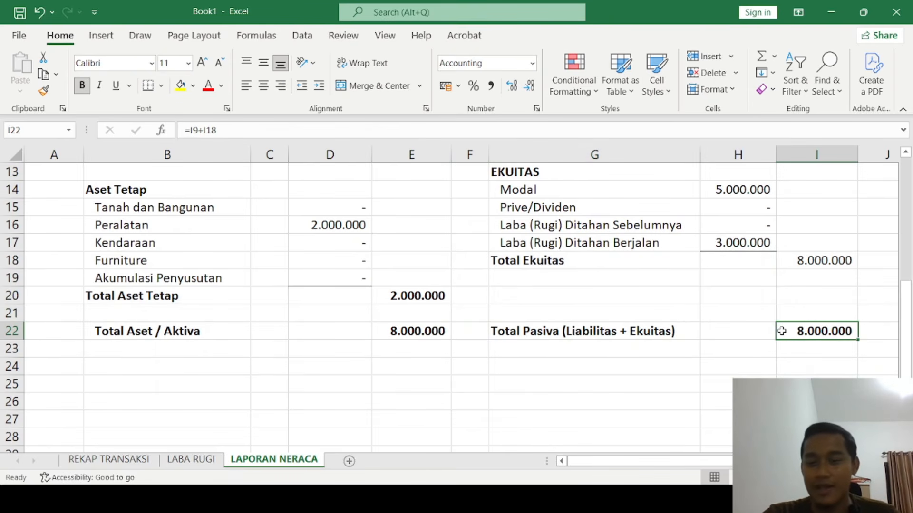
click(804, 365)
text(=)
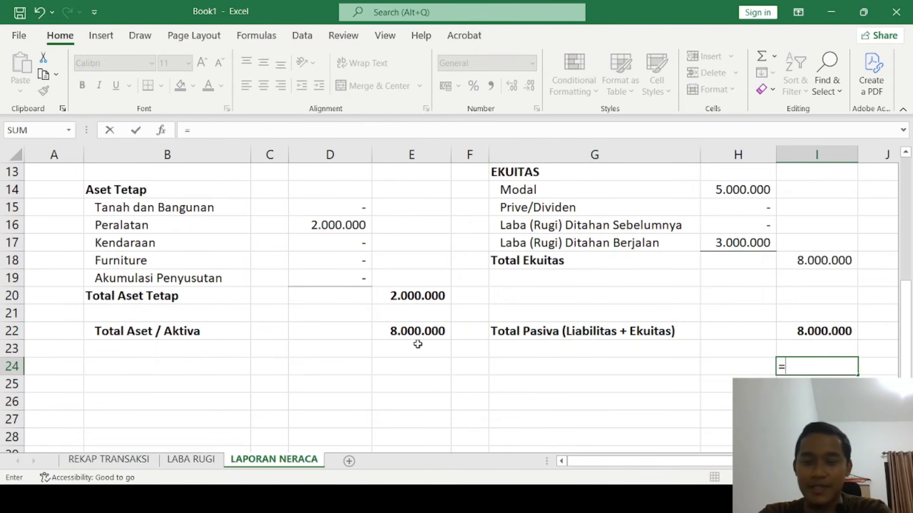
click(394, 330)
text(-)
click(828, 328)
key(Return)
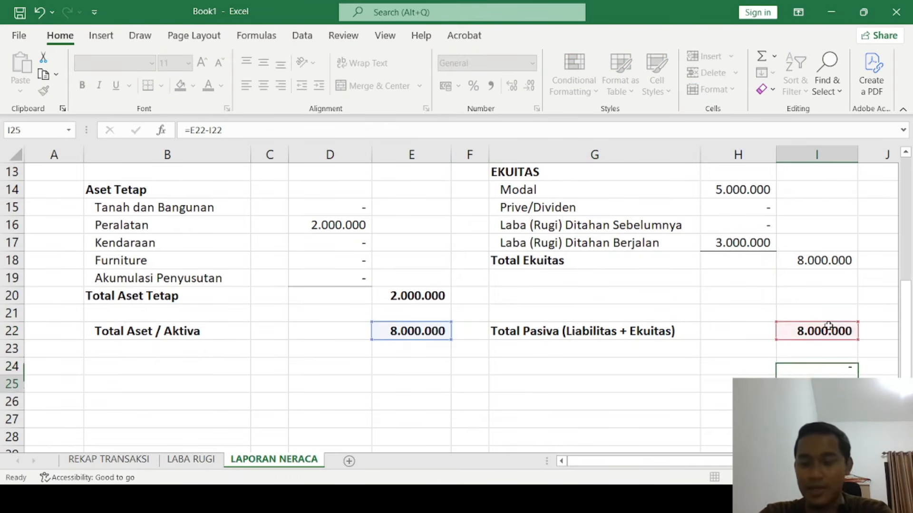
- Look over the asset, liability and equity amounts in LAPORAN NERACA
click(573, 366)
scroll(234, 369, up, 4)
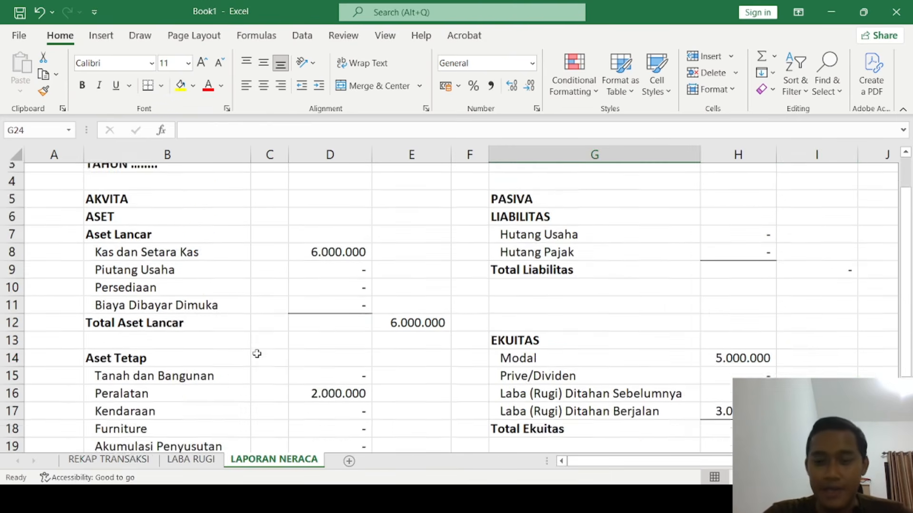
scroll(234, 305, down, 3)
scroll(234, 305, up, 2)
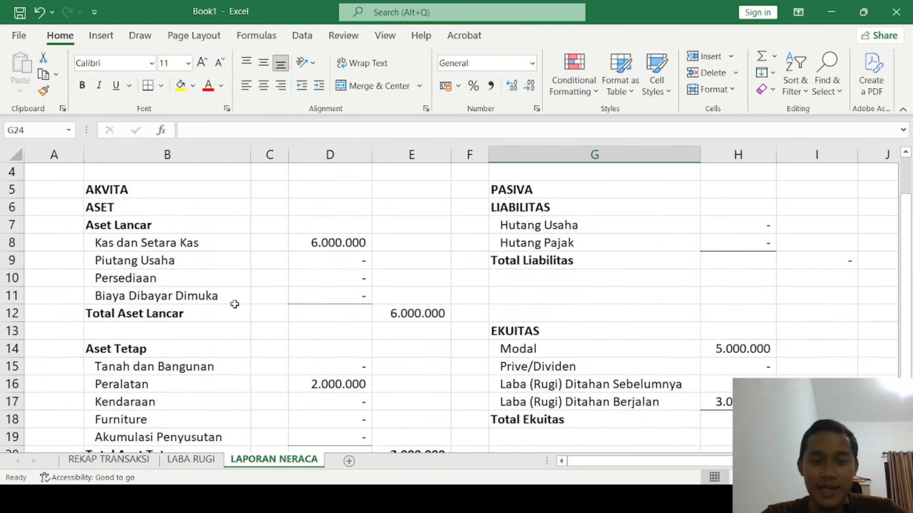
scroll(235, 314, down, 2)
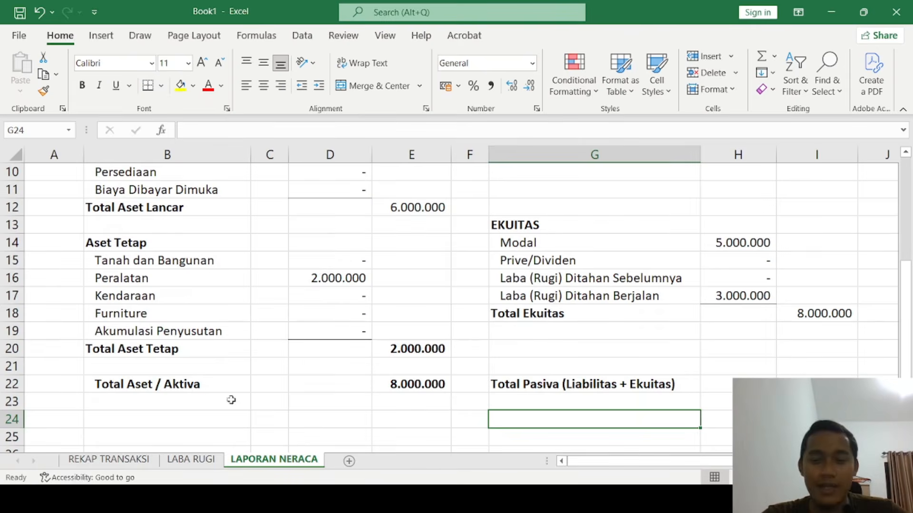
- Review the transaction descriptions, income and expense entries in REKAP TRANSAKSI
click(122, 460)
click(387, 241)
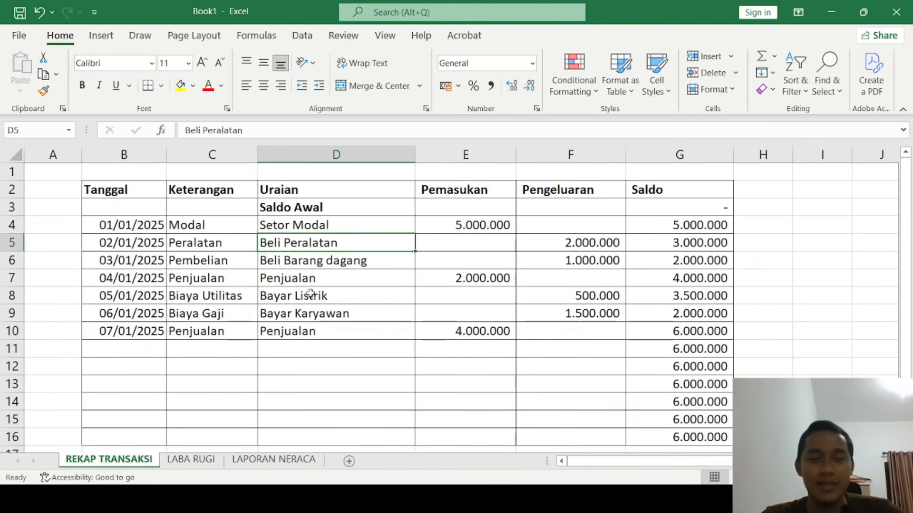
click(310, 293)
click(310, 362)
click(305, 333)
click(307, 278)
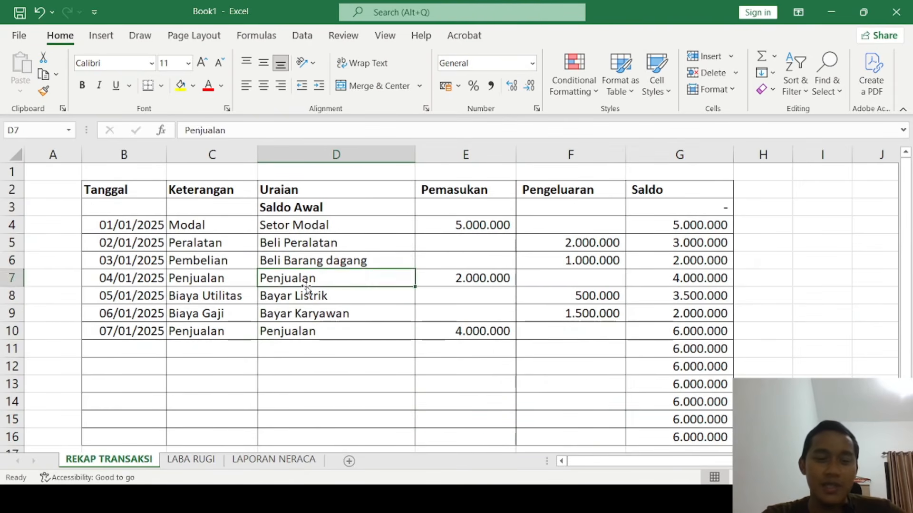
click(310, 241)
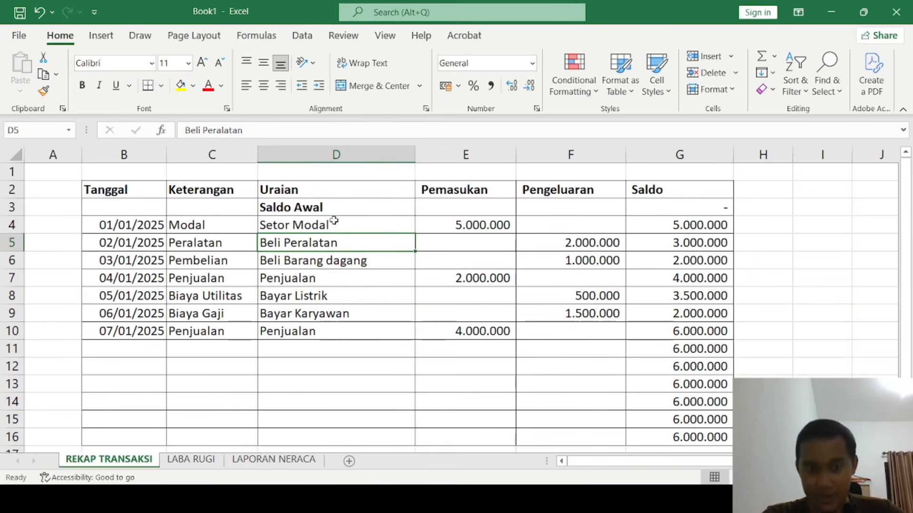
drag(334, 221, 581, 350)
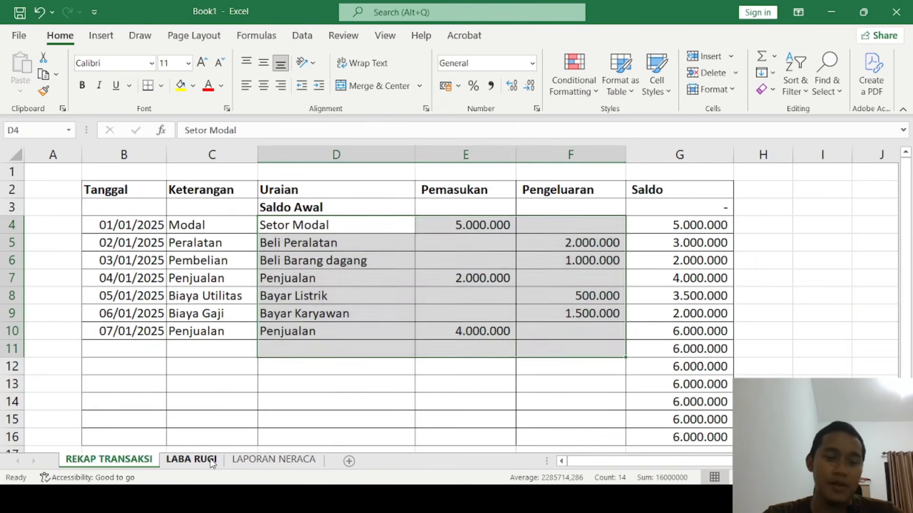
- Review the LABA RUGI report from Pendapatan to Laba (Rugi) Bersih and slightly narrow its column D
click(212, 460)
click(273, 460)
click(210, 461)
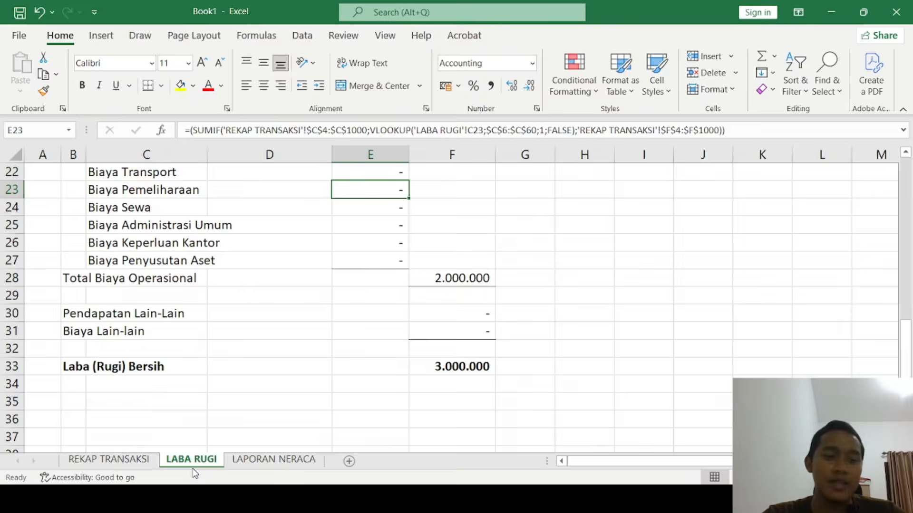
scroll(212, 348, up, 7)
click(213, 279)
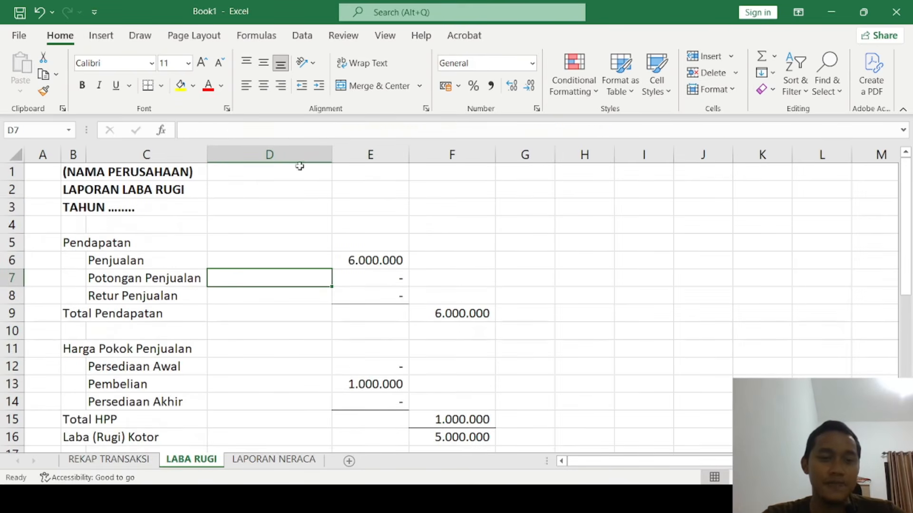
scroll(295, 301, down, 10)
scroll(295, 322, up, 9)
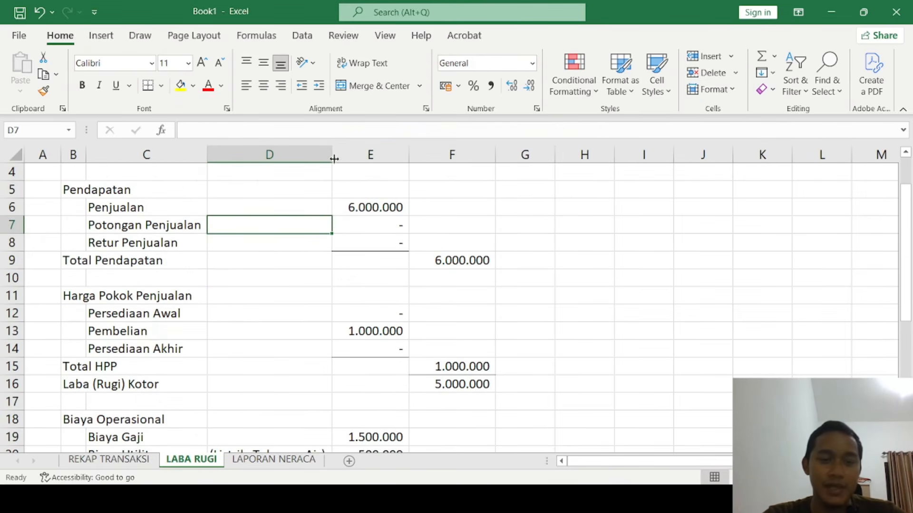
drag(335, 154, 259, 154)
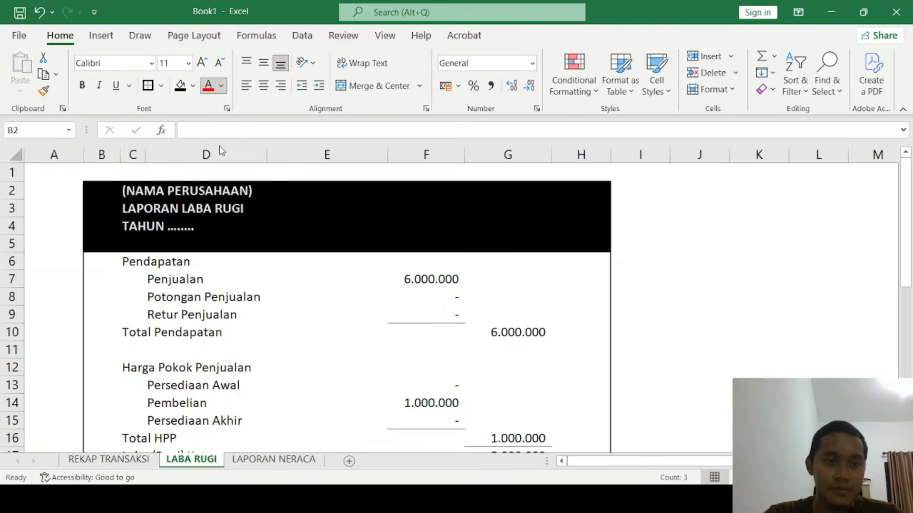
- Examine the company name, report title and year lines in the black LABA RUGI heading
click(318, 314)
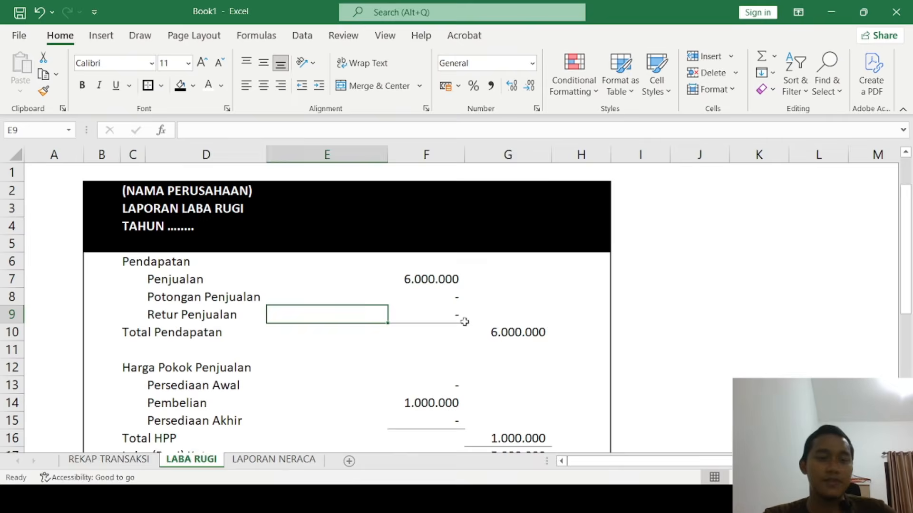
click(207, 197)
click(182, 205)
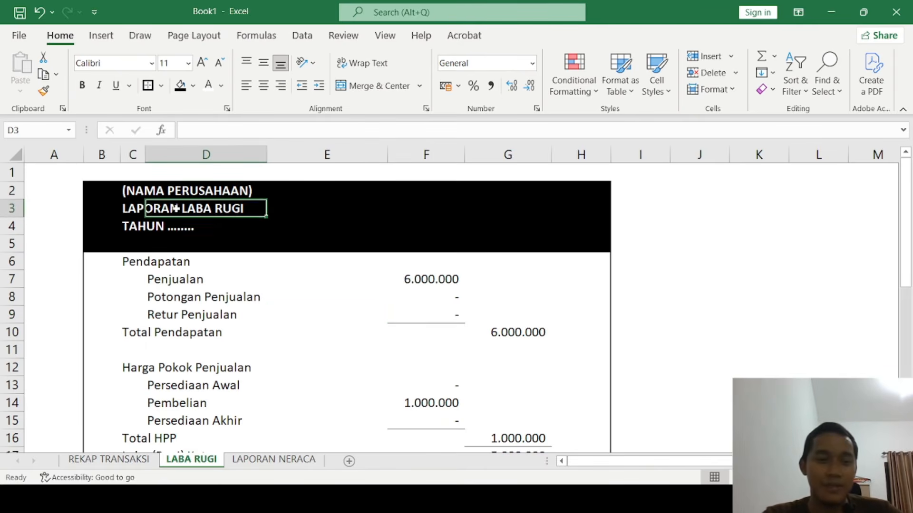
click(139, 230)
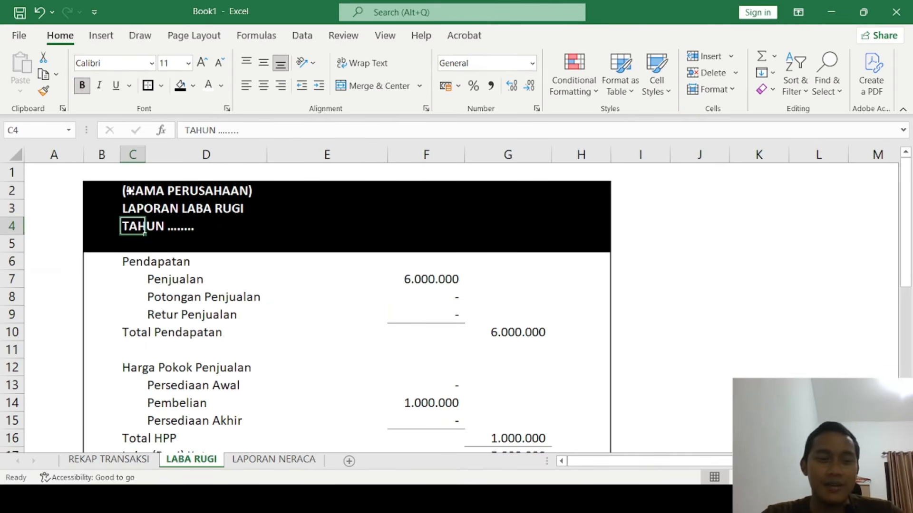
drag(129, 191, 130, 231)
click(206, 230)
scroll(230, 244, down, 1)
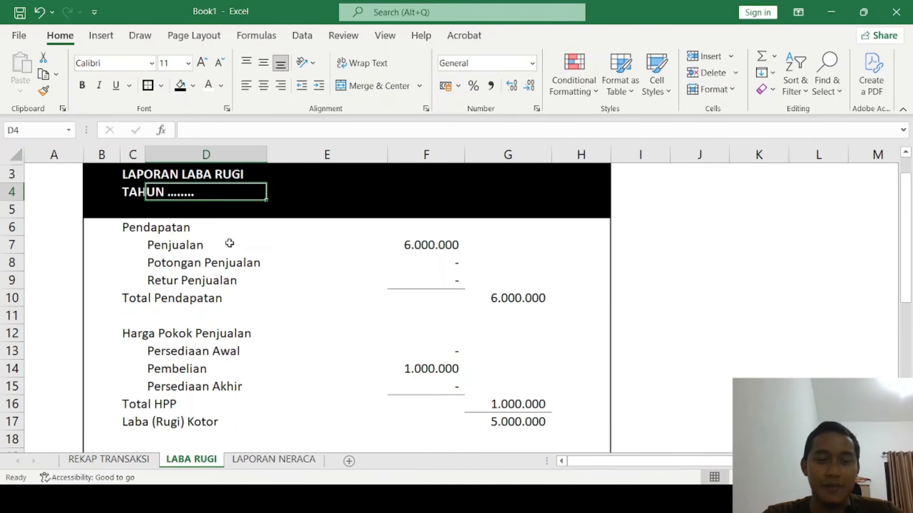